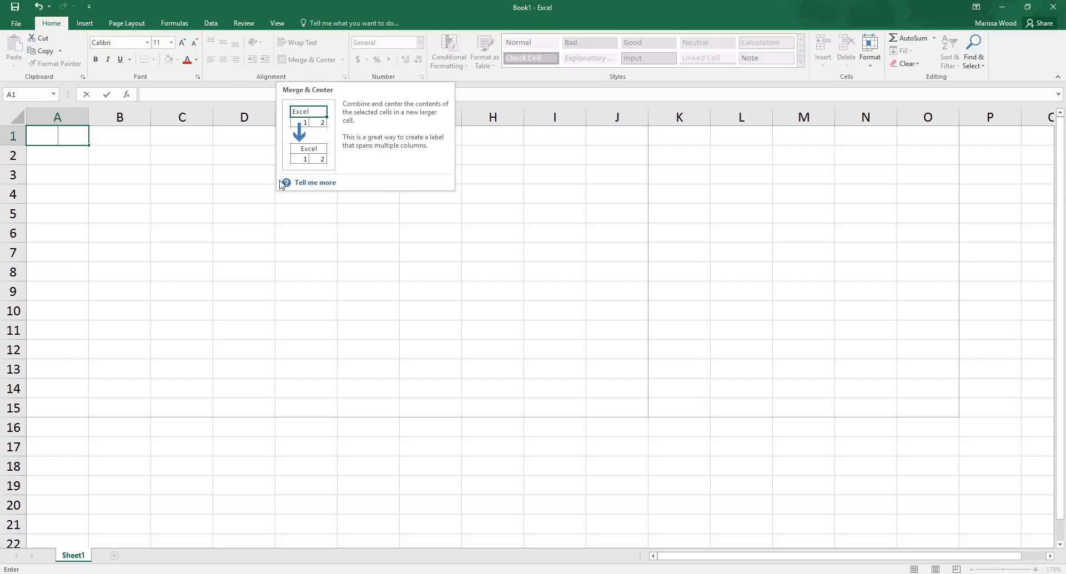
Step: Examine the available number formats, cell styles, and the formatting options for cell size, visibility, sheets and protection
left_click(243, 177)
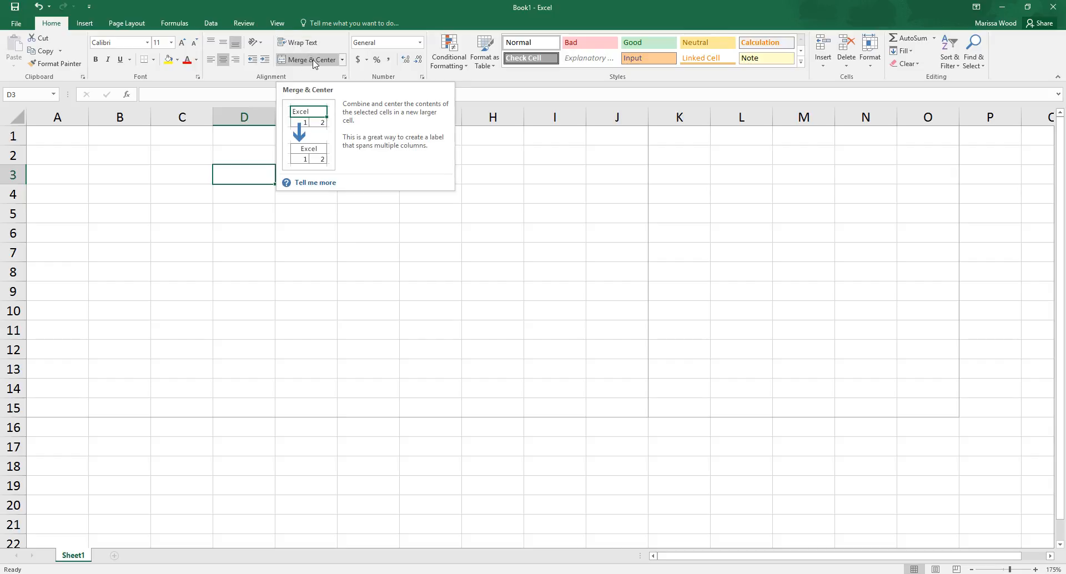
left_click(420, 43)
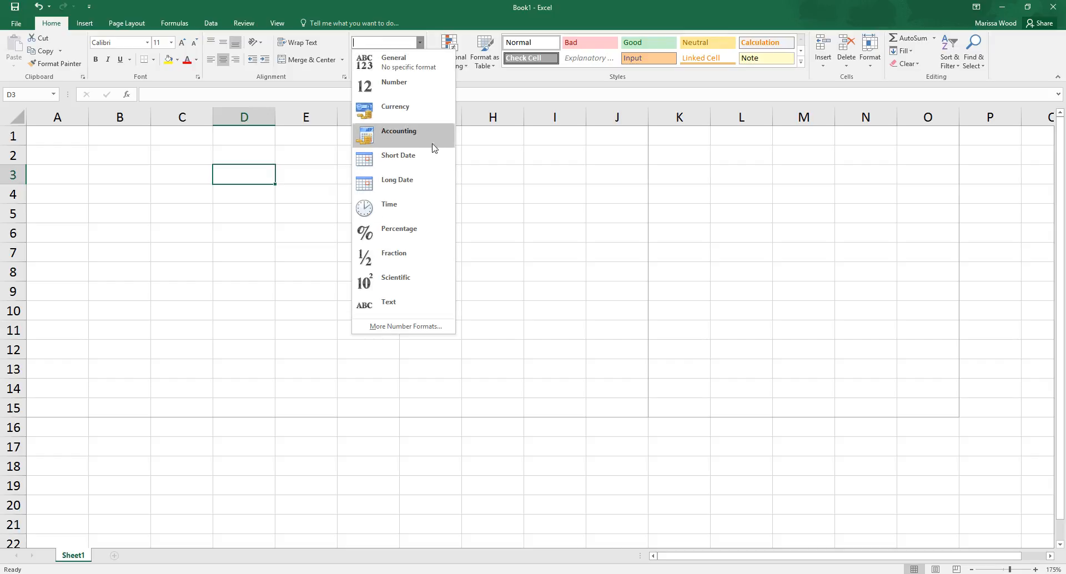
left_click(482, 13)
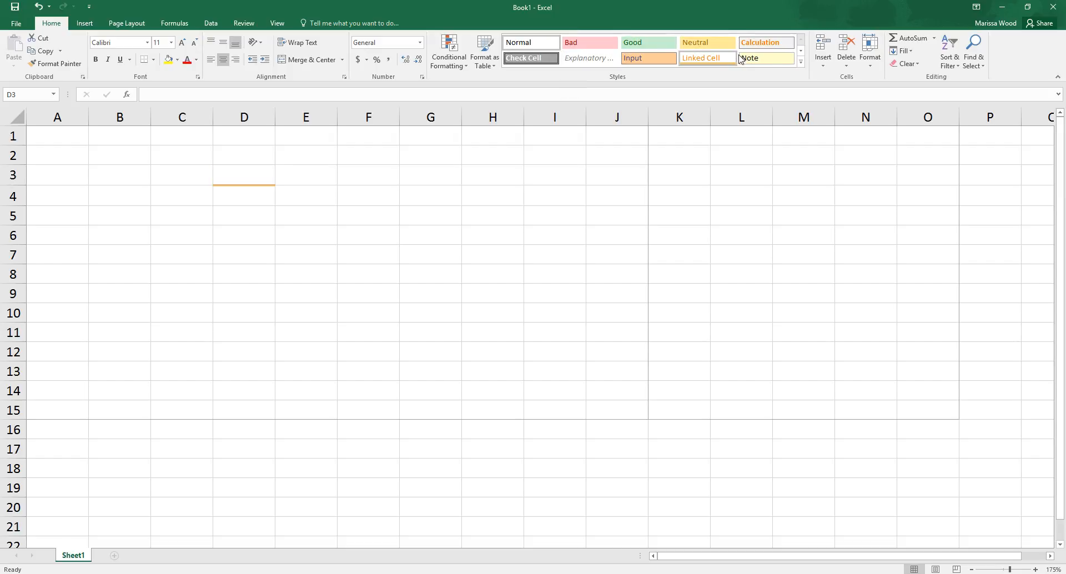
left_click(801, 51)
left_click(801, 51)
left_click(801, 39)
left_click(802, 39)
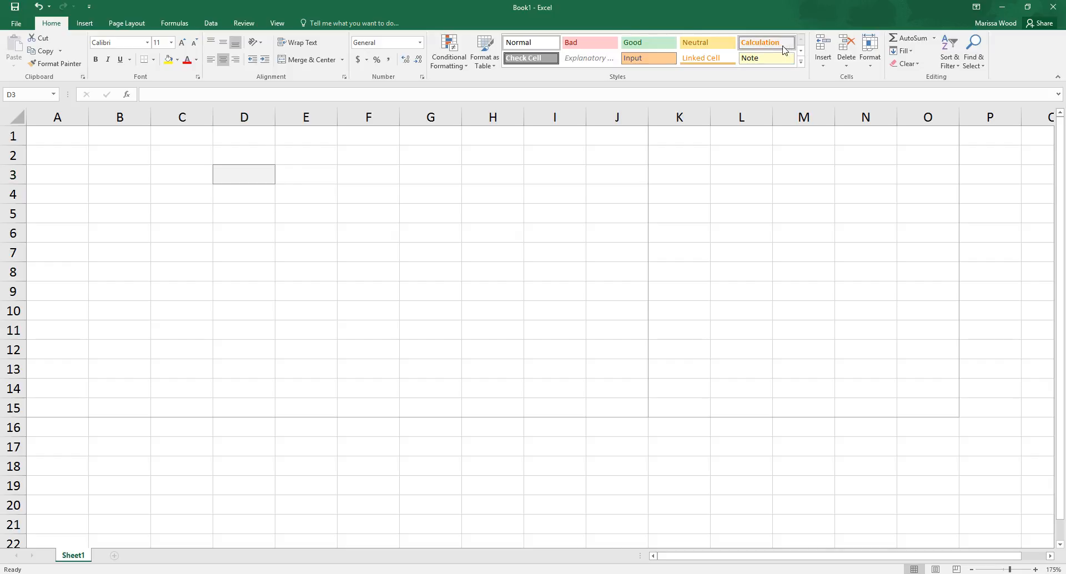
left_click(869, 62)
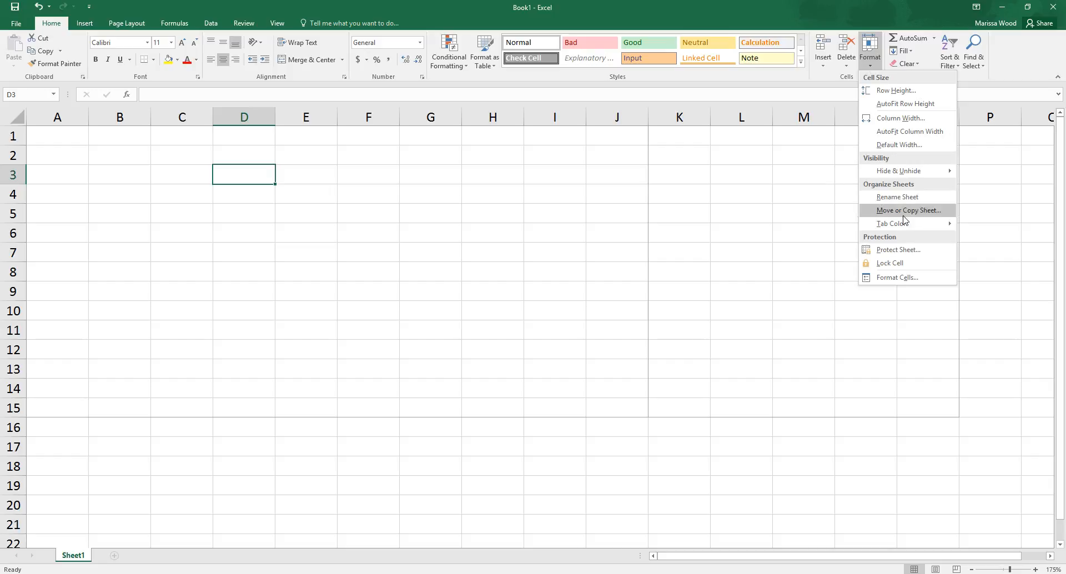
left_click(783, 84)
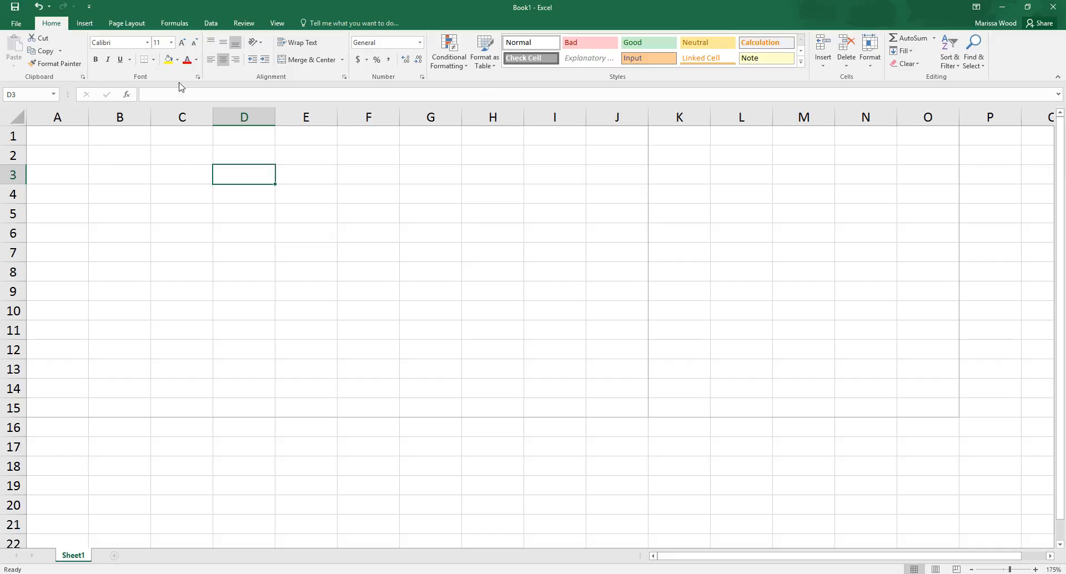
Step: Look over the workbook's Info page, then the tables, illustrations, charts and other objects that can be inserted
left_click(23, 25)
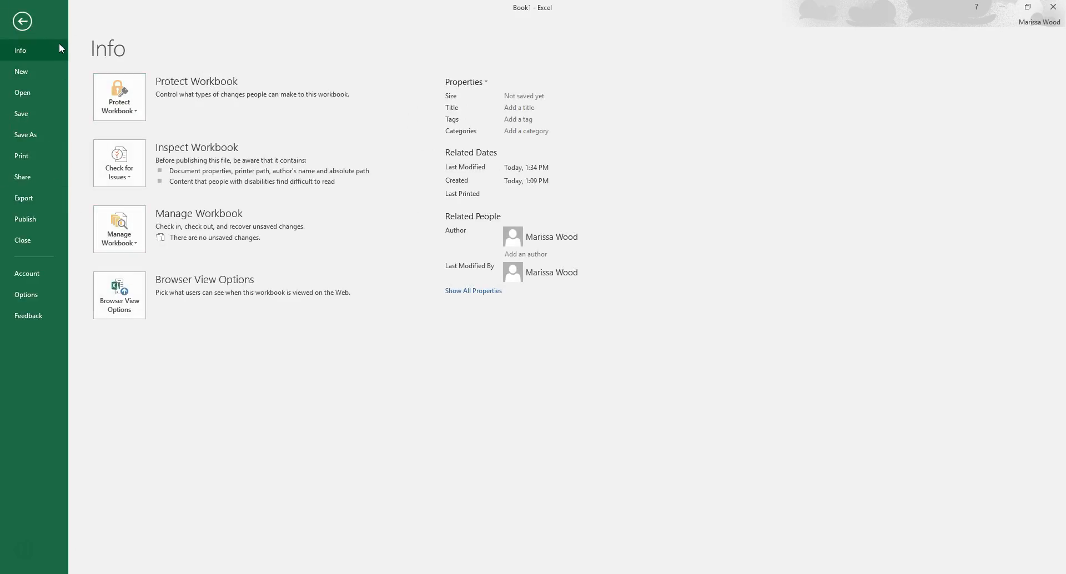
left_click(23, 21)
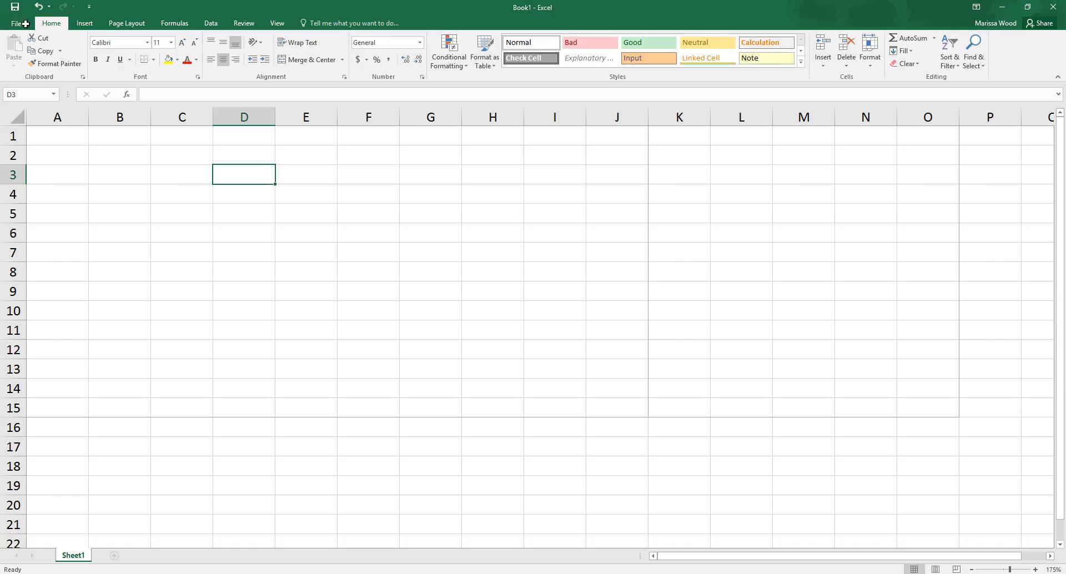
left_click(92, 26)
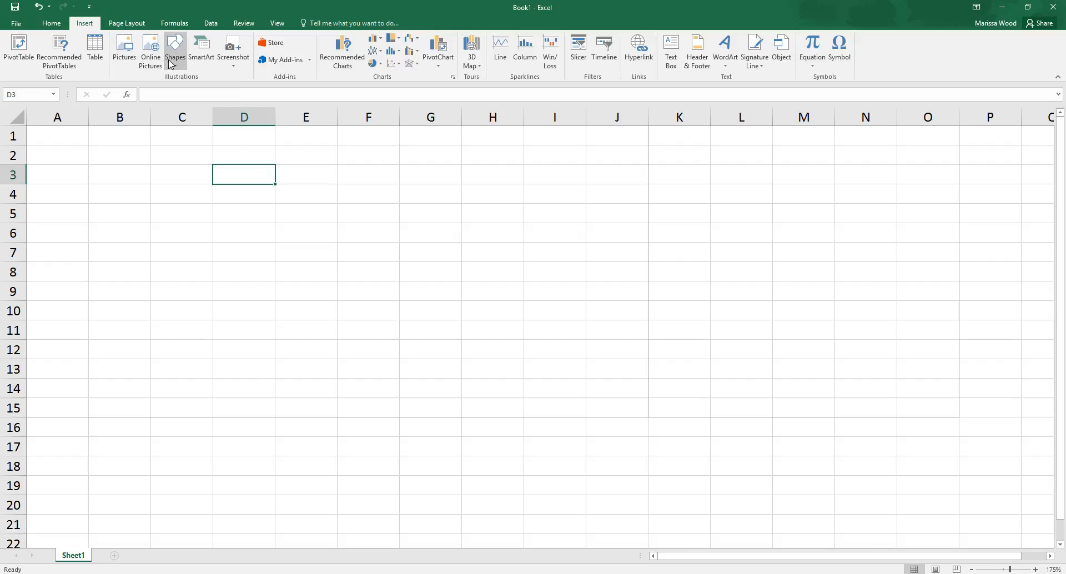
Step: Review the page margin presets and set the page orientation to Portrait
left_click(117, 25)
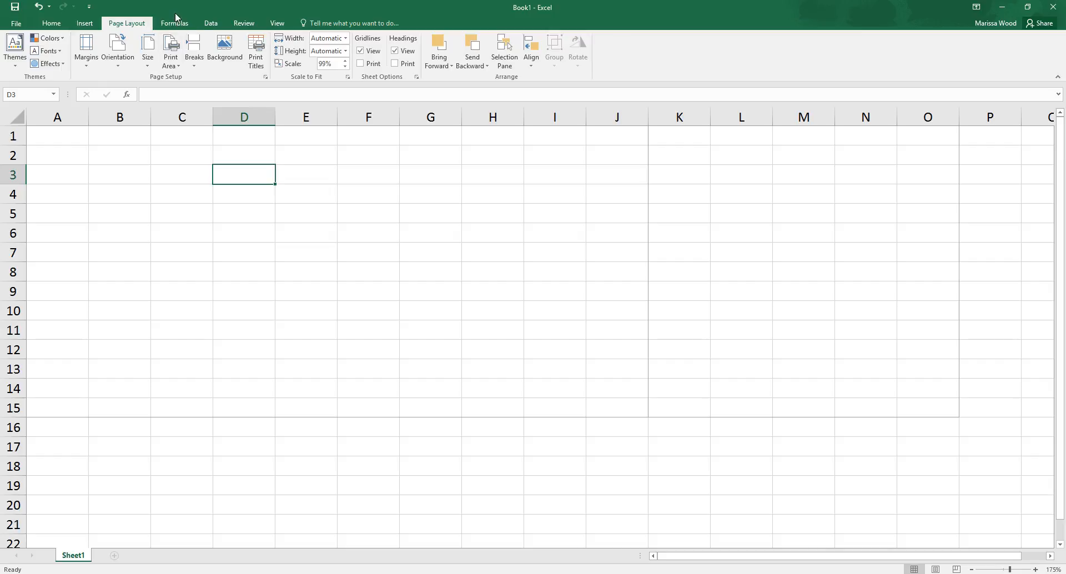
left_click(84, 65)
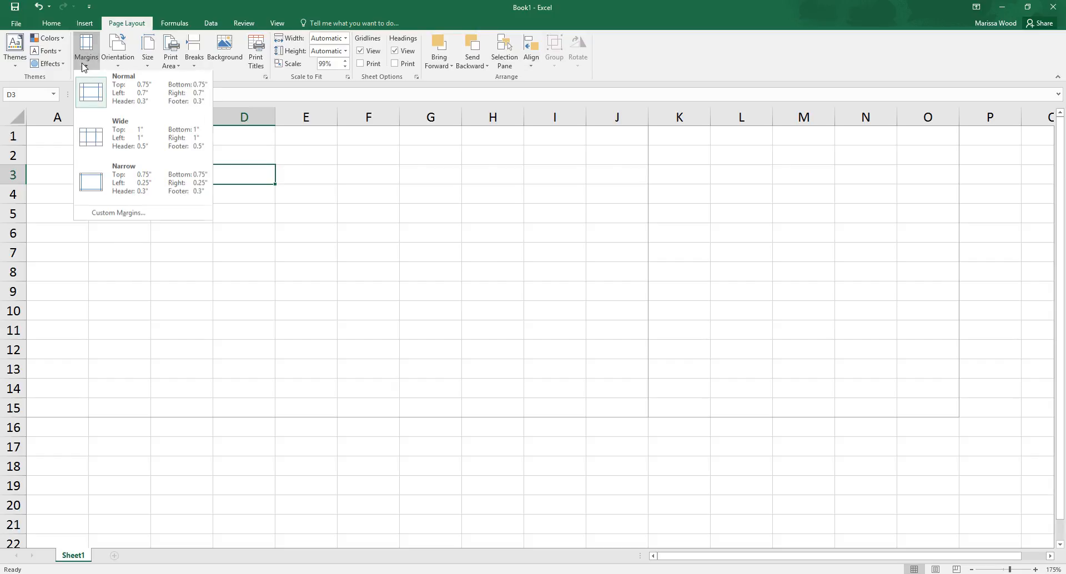
left_click(116, 62)
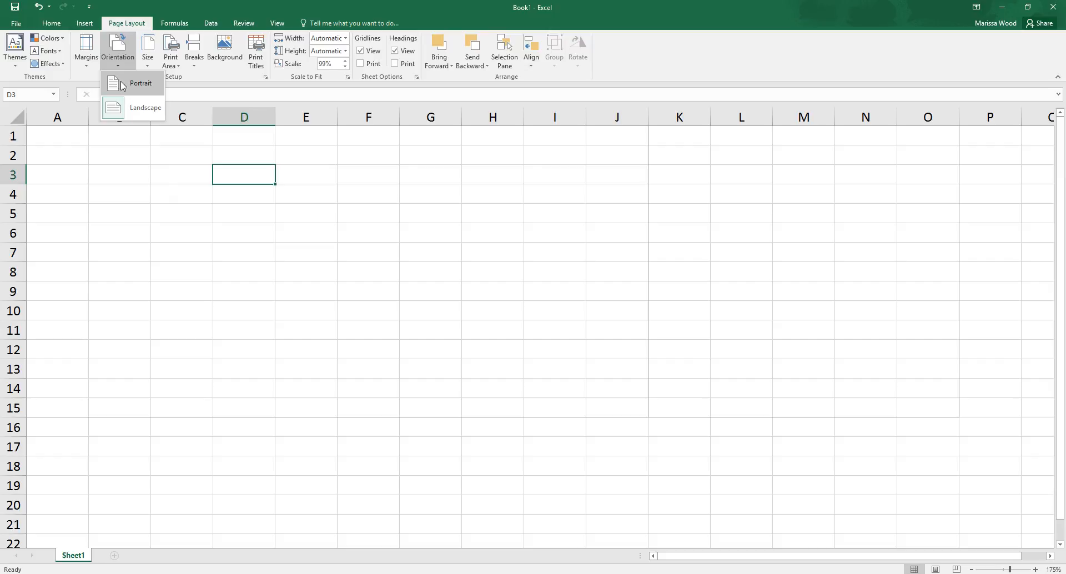
left_click(122, 85)
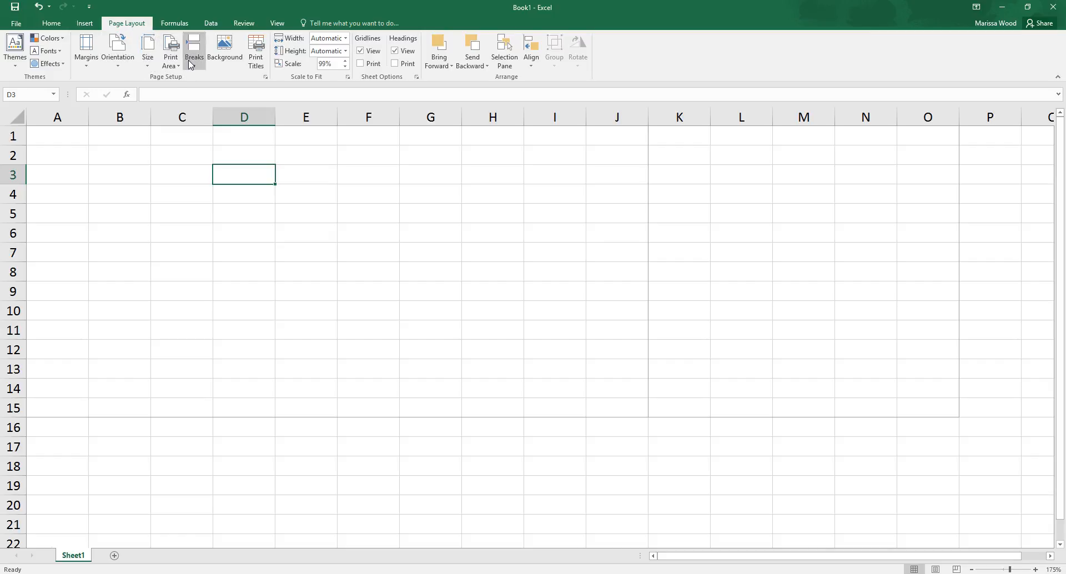
Step: Check the print area options, set the paper size to Legal, and look over the sheet's page boundaries
left_click(171, 66)
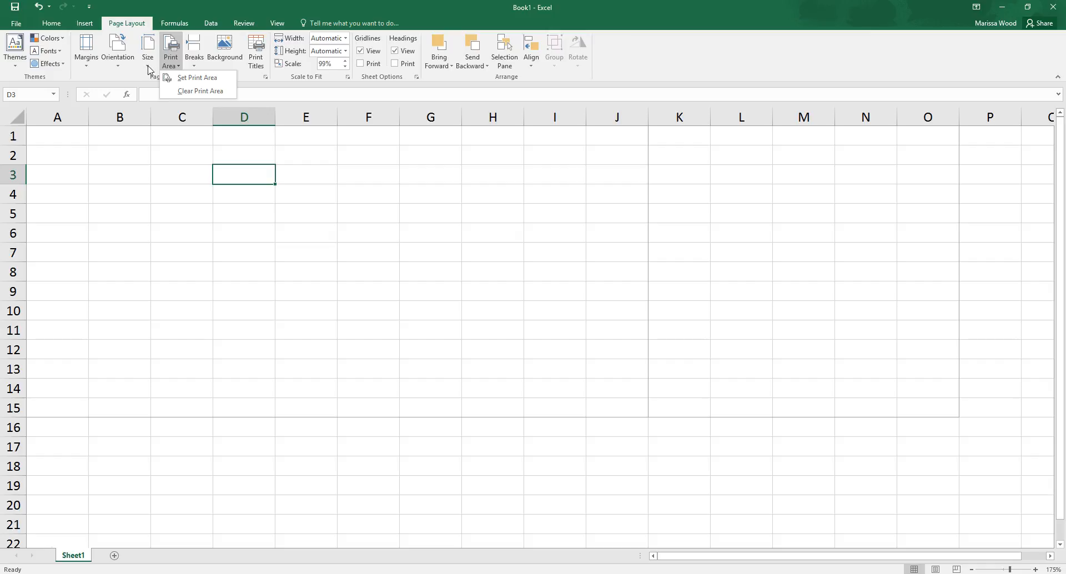
left_click(148, 61)
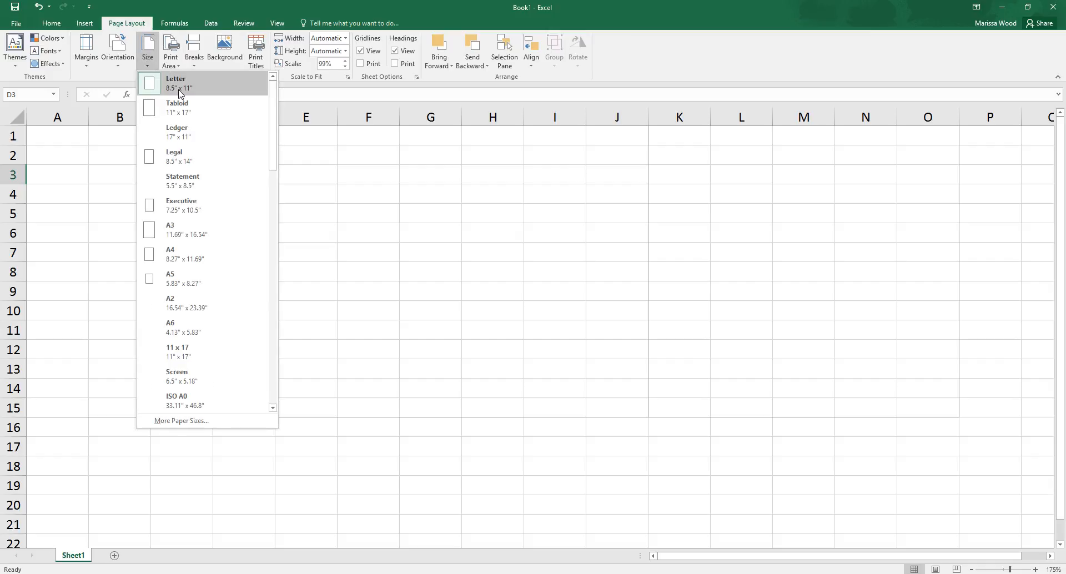
left_click(224, 160)
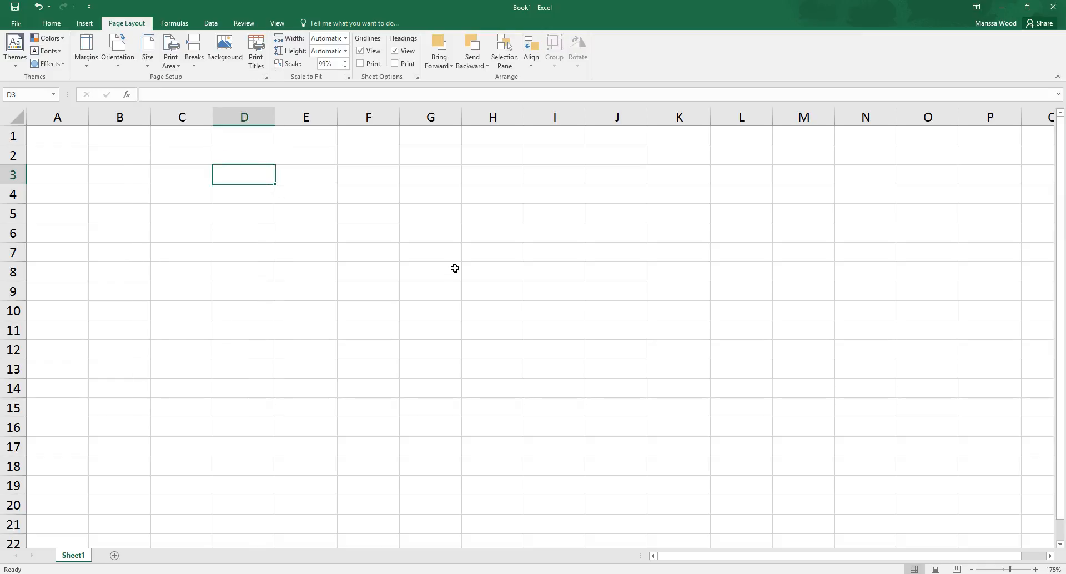
scroll(460, 265, "down", 9)
scroll(460, 265, "up", 6)
scroll(460, 265, "up", 3)
mouse_move(714, 555)
left_mouse_down()
mouse_move(766, 556)
mouse_move(728, 557)
left_mouse_up()
left_click(75, 135)
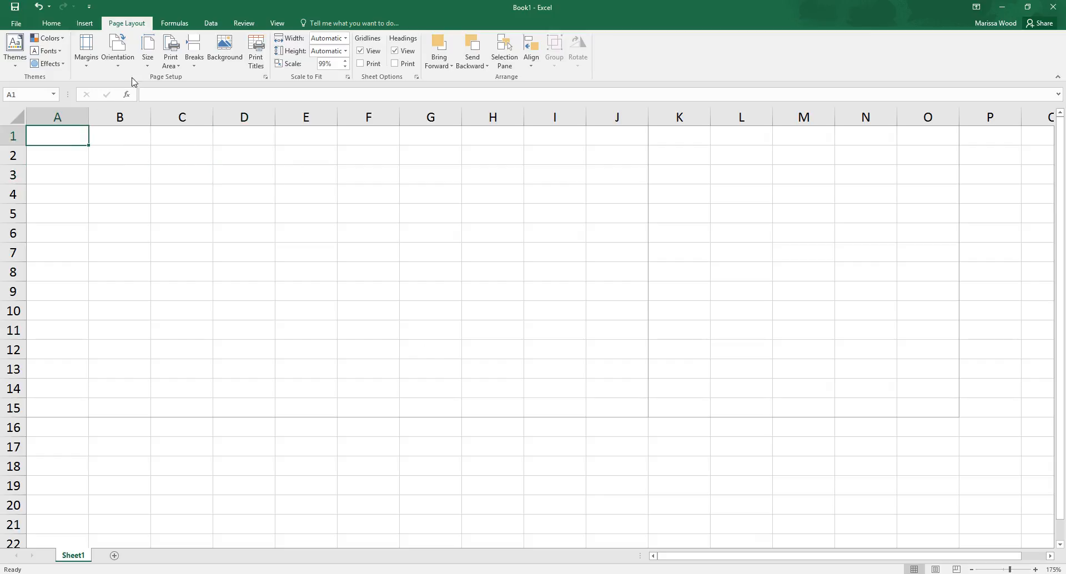
Step: Try the Ledger 17" x 11" paper size, then set the paper size to Legal 8.5" x 14"
left_click(147, 55)
left_click(182, 132)
left_click(149, 56)
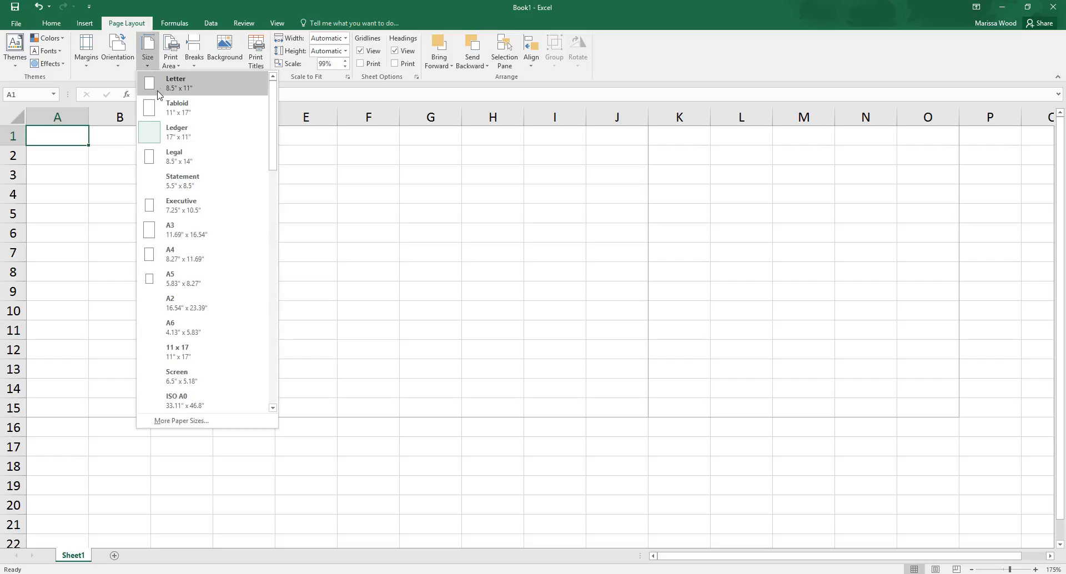
left_click(181, 161)
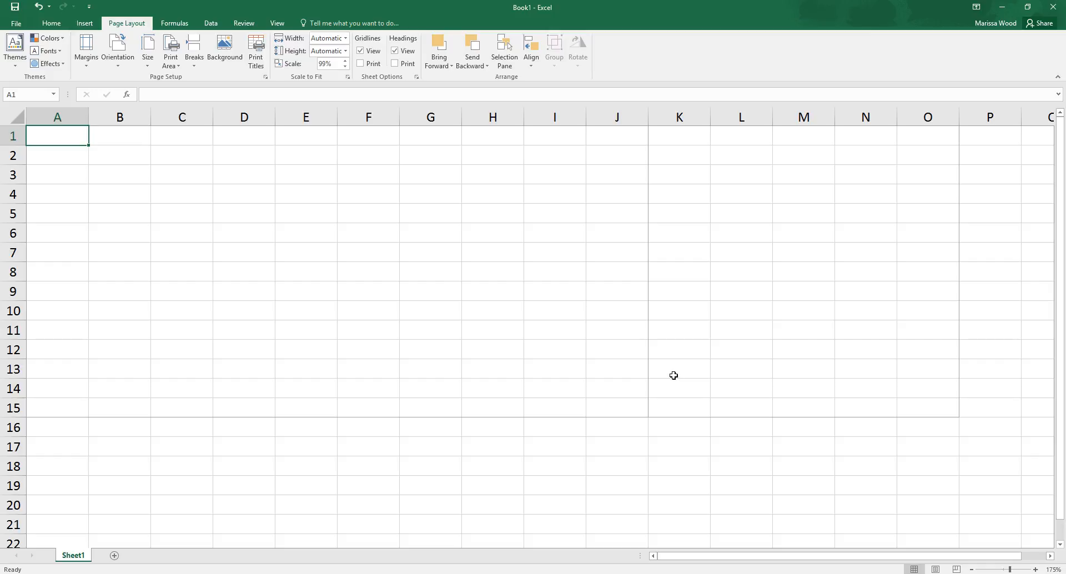
left_click(655, 292)
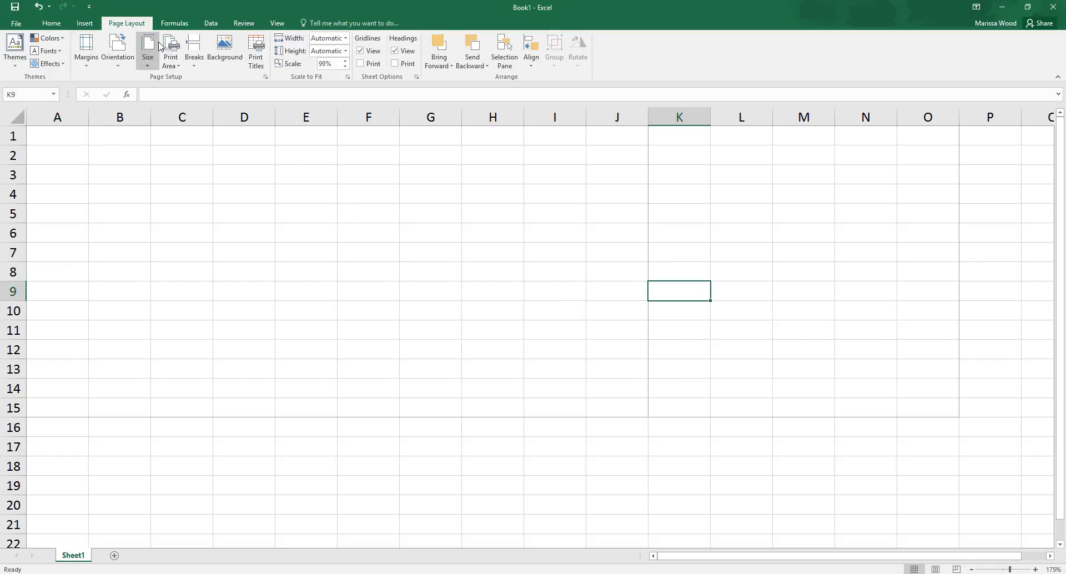
Step: Set the page orientation to Landscape and review the paper size, orientation and margin options
left_click(118, 53)
left_click(127, 106)
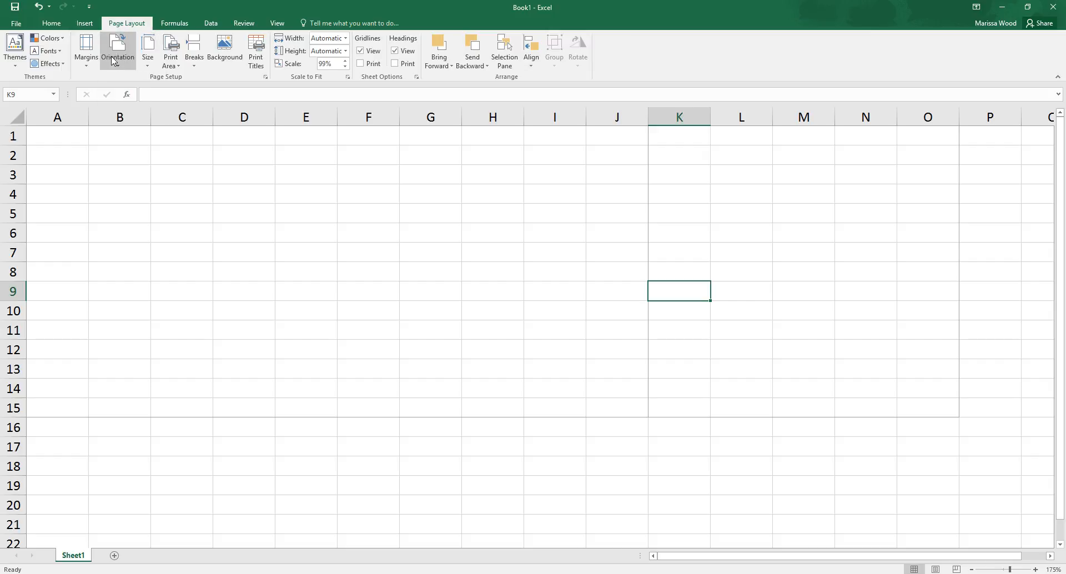
left_click(144, 61)
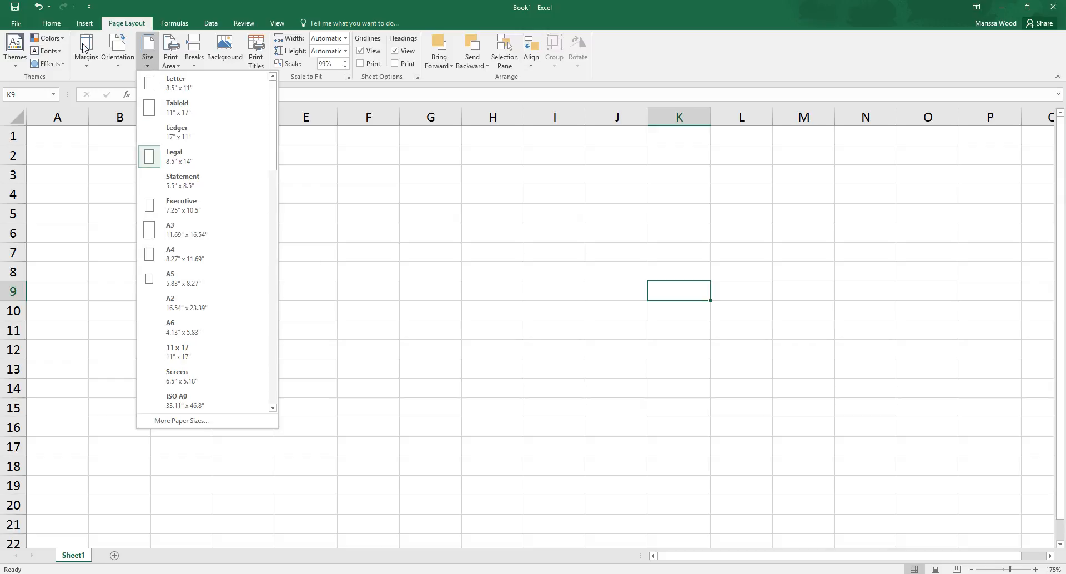
left_click(122, 65)
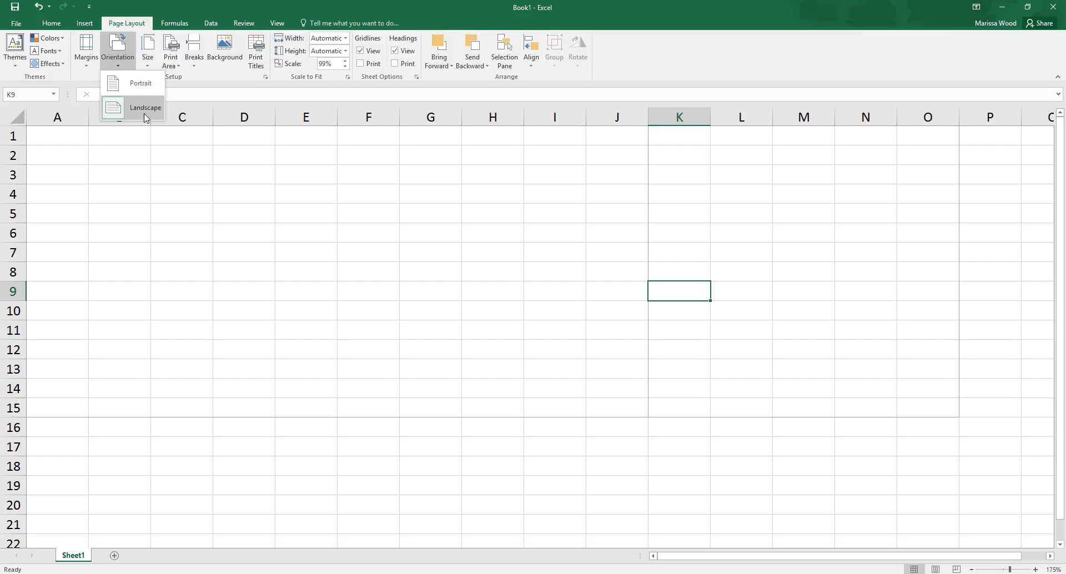
left_click(87, 55)
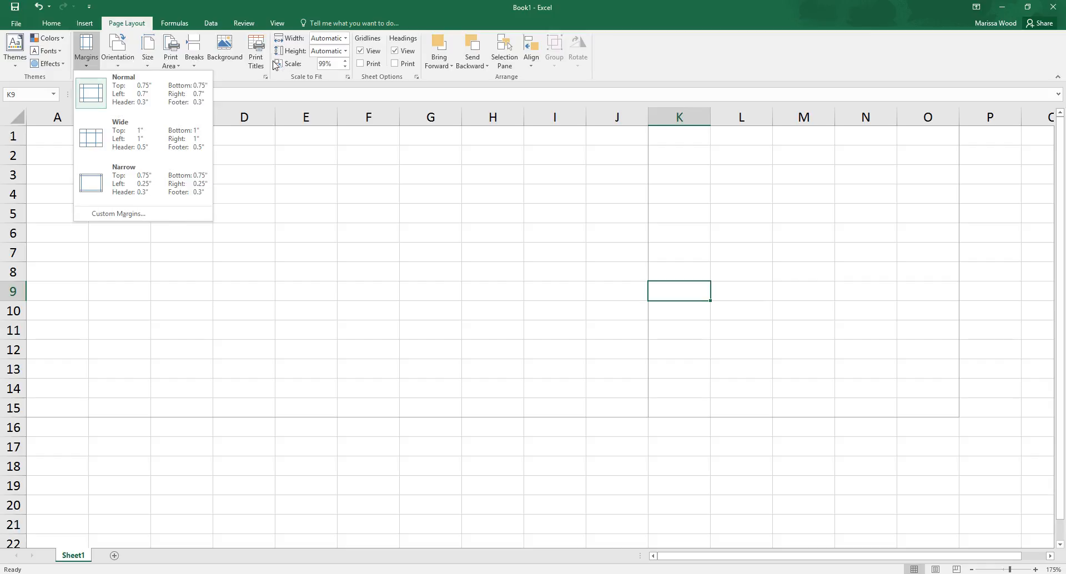
left_click(160, 20)
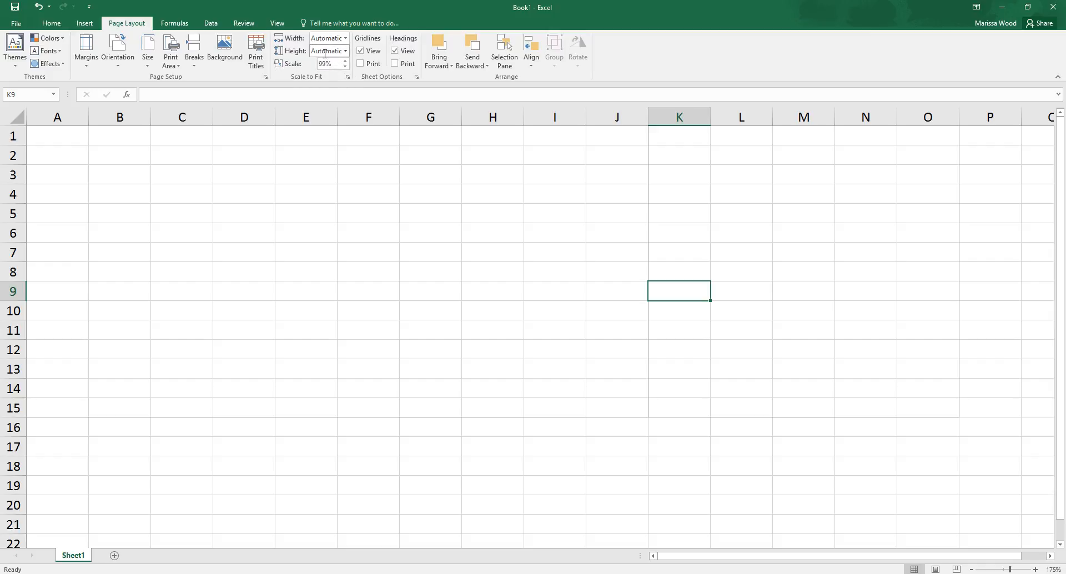
Step: Hide the sheet's gridlines and show them again, repeating this twice to compare the views
left_click(359, 53)
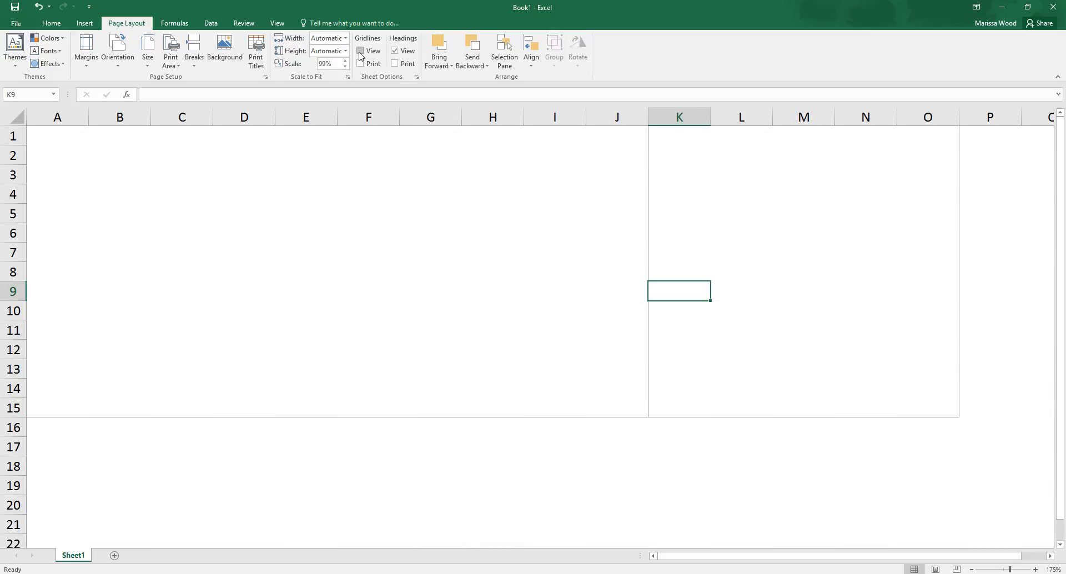
left_click(360, 52)
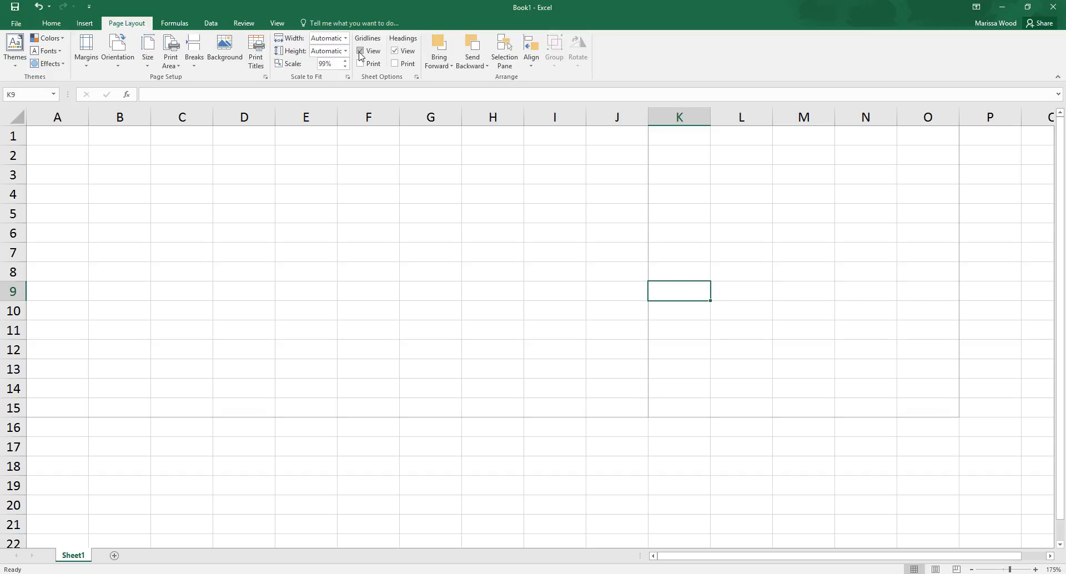
left_click(540, 255)
scroll(536, 253, "down", 6)
scroll(536, 253, "up", 6)
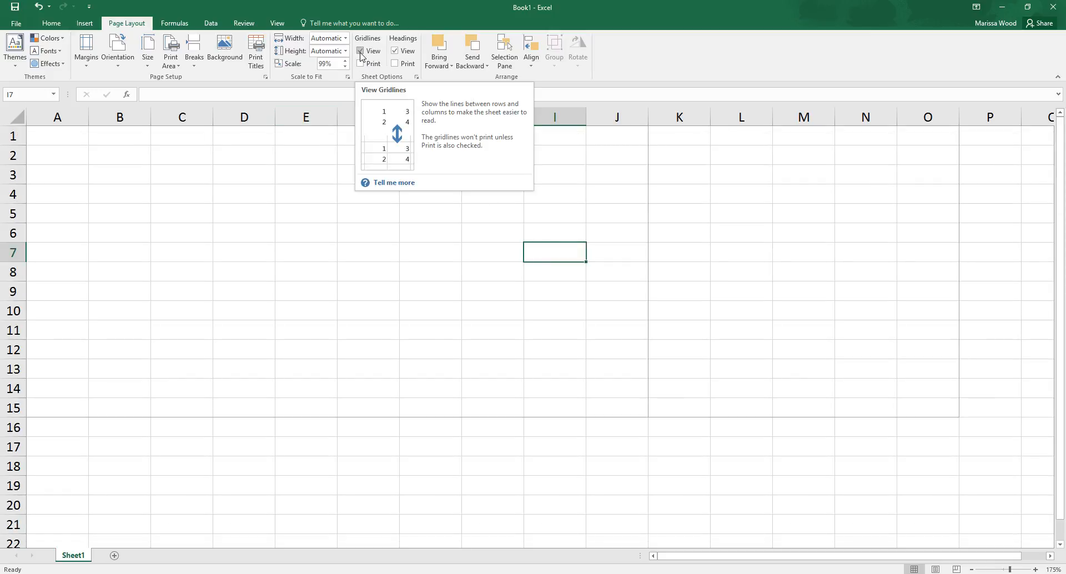
left_click(360, 54)
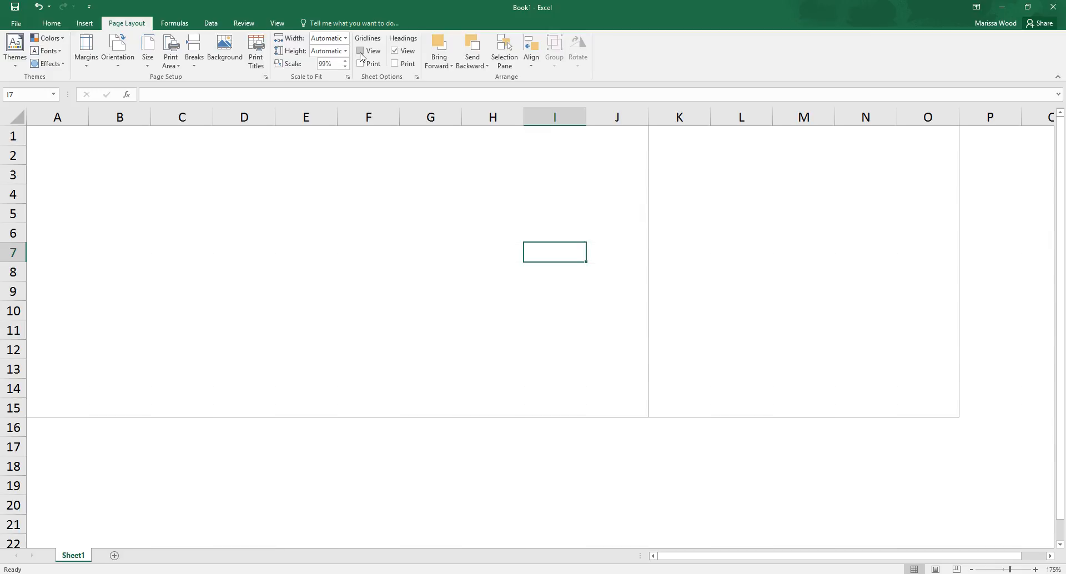
left_click(360, 54)
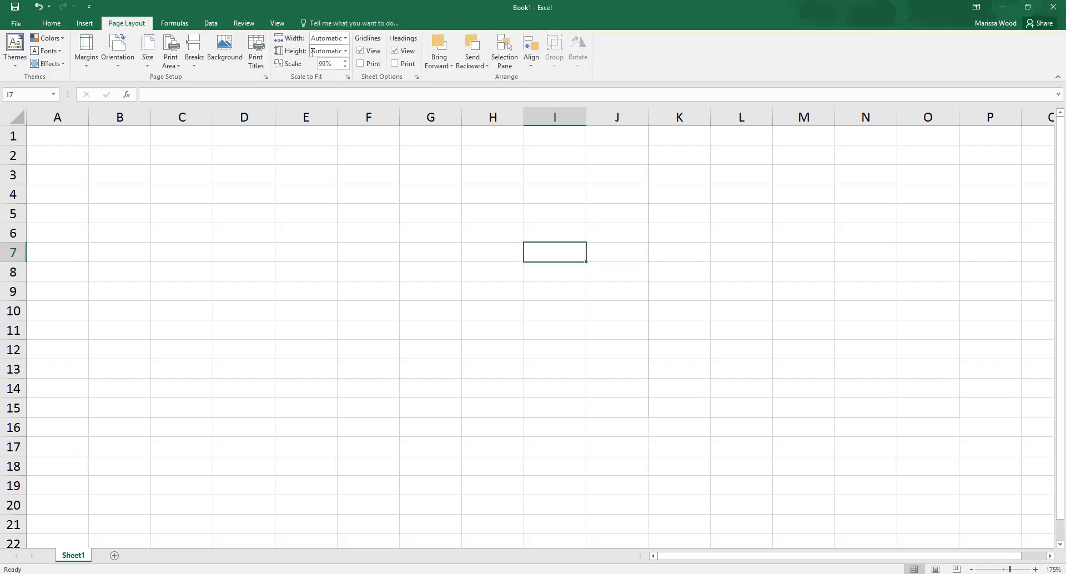
Step: Look through the function library categories, including More Functions, Date & Time and Recently Used
left_click(166, 22)
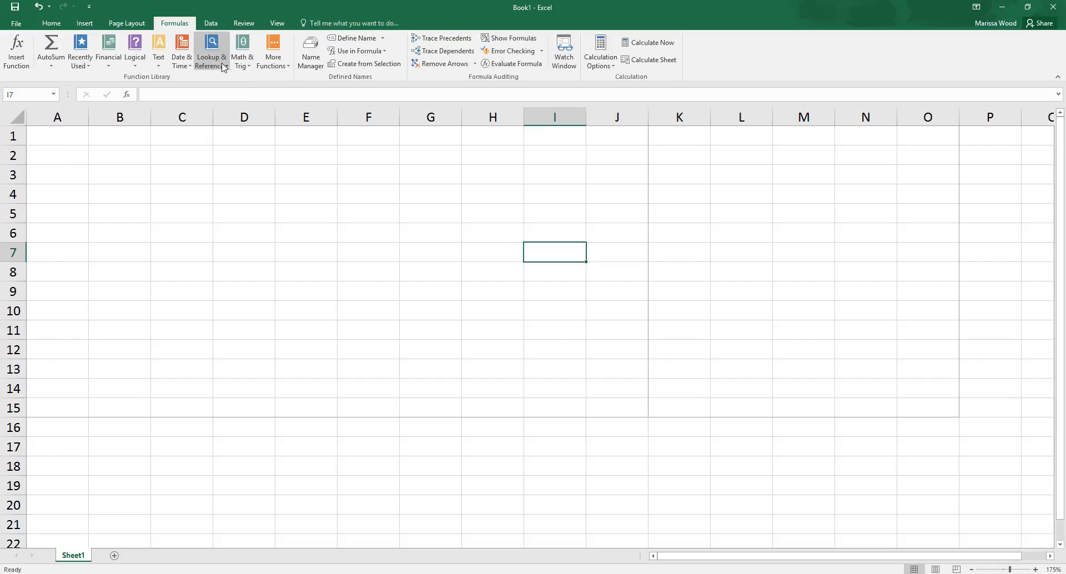
left_click(283, 68)
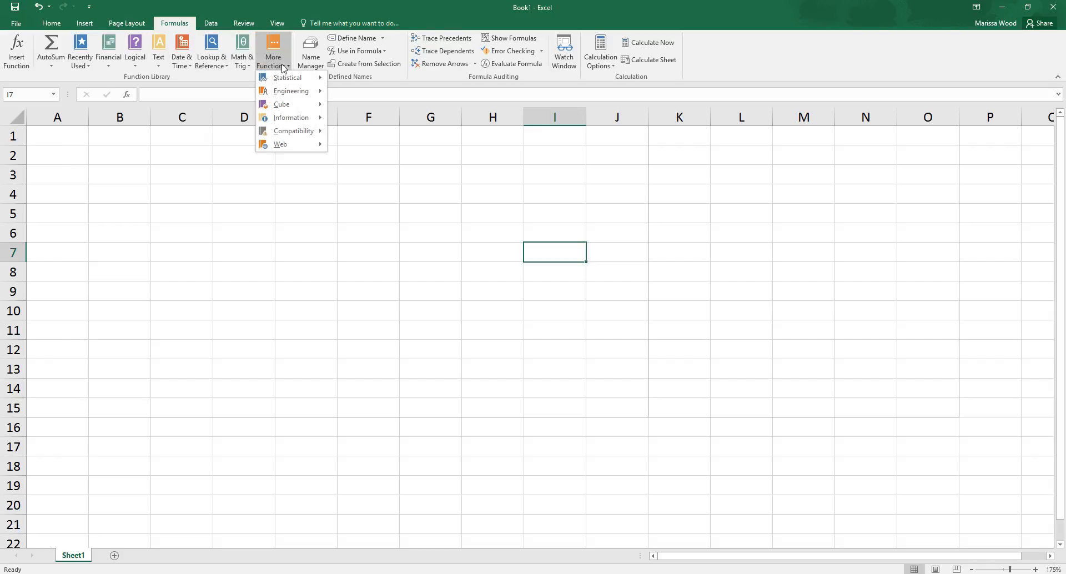
left_click(241, 66)
left_click(218, 64)
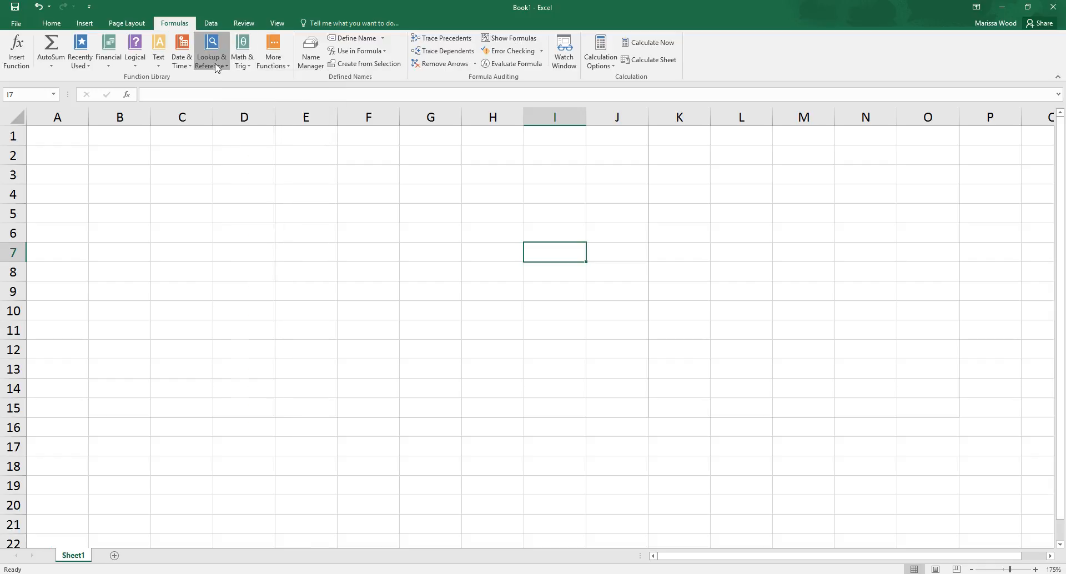
left_click(184, 63)
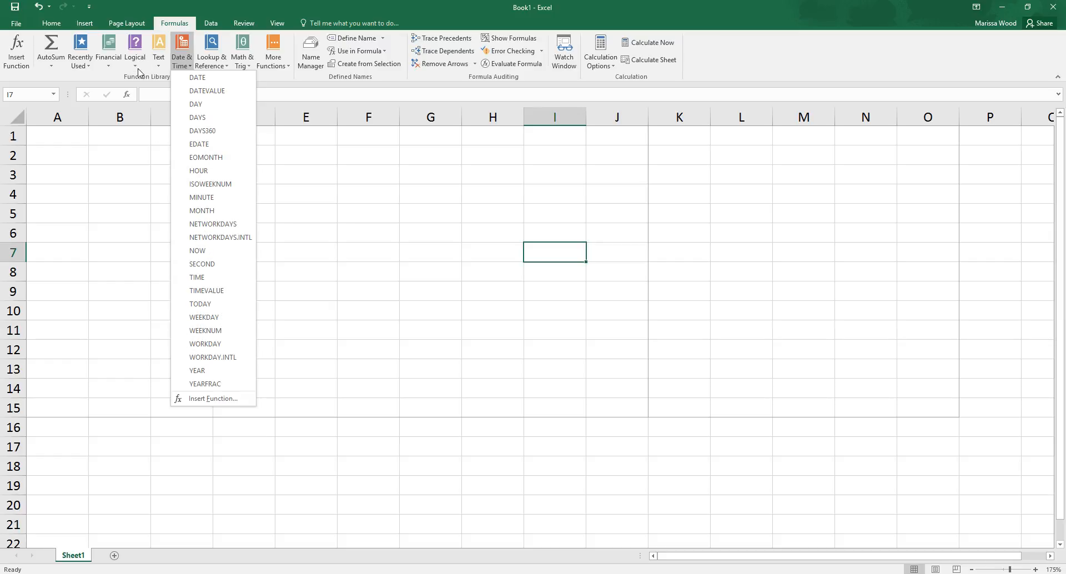
left_click(81, 65)
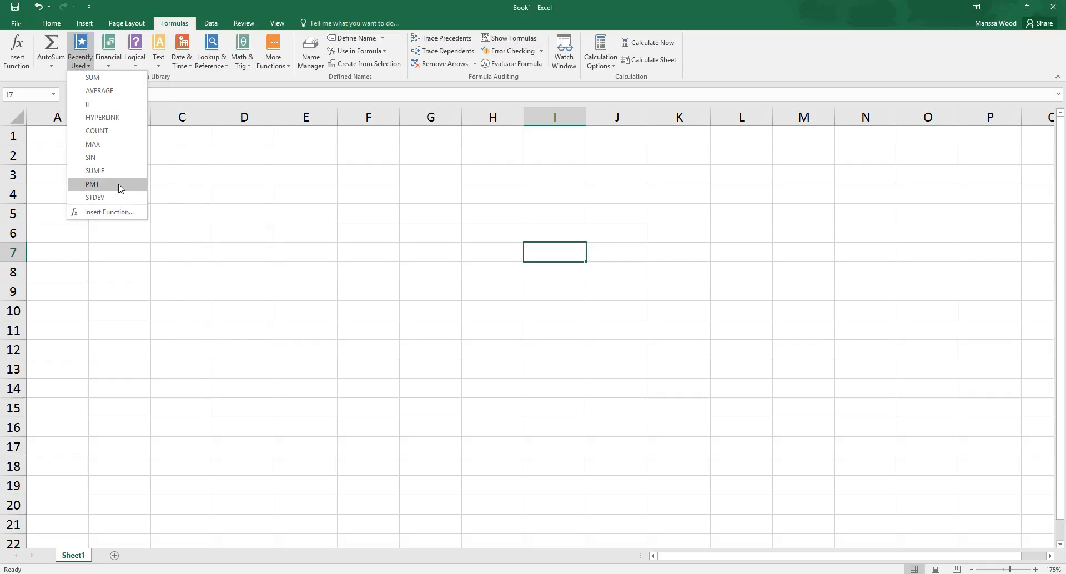
left_click(132, 14)
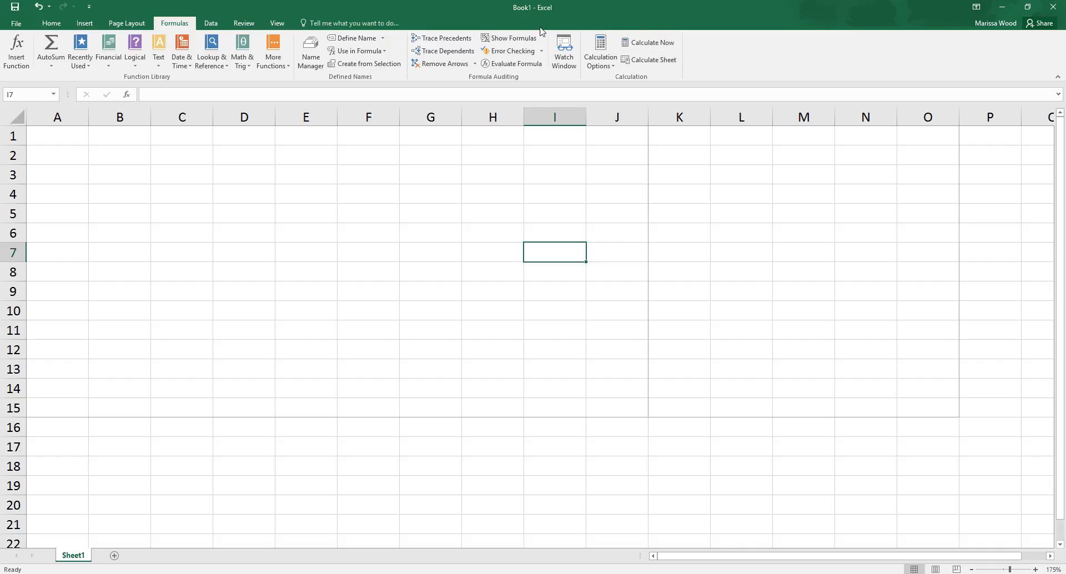
Step: Look over the external data, sort and filter, and data tools, going back briefly to the formula commands
left_click(211, 22)
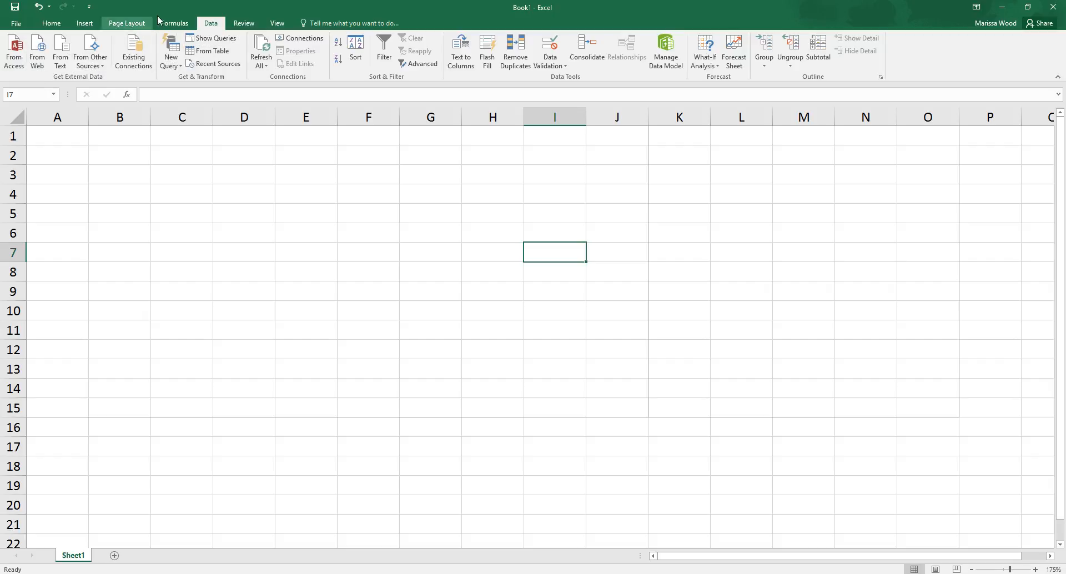
left_click(177, 24)
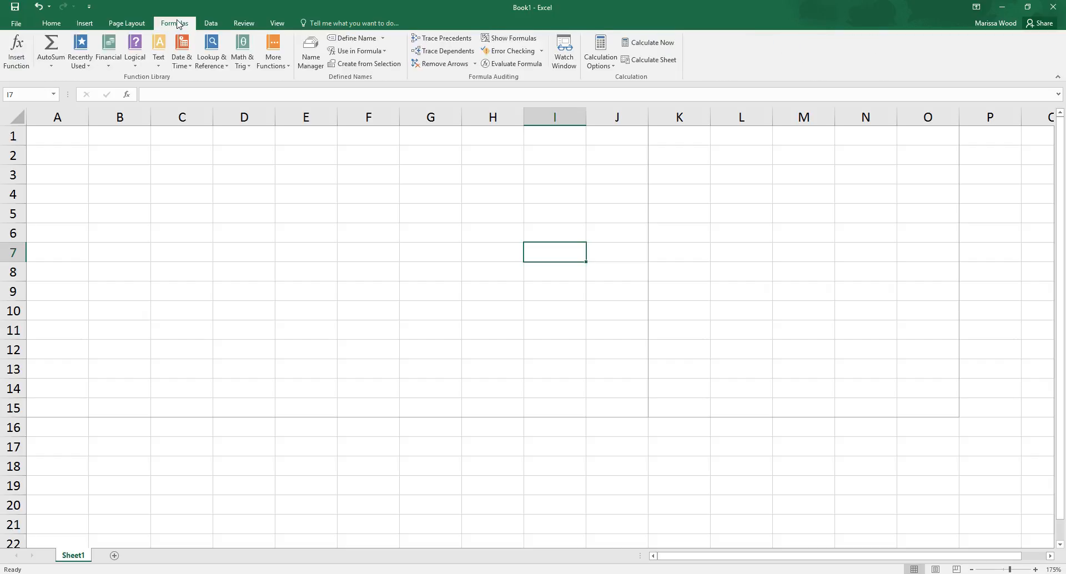
left_click(206, 24)
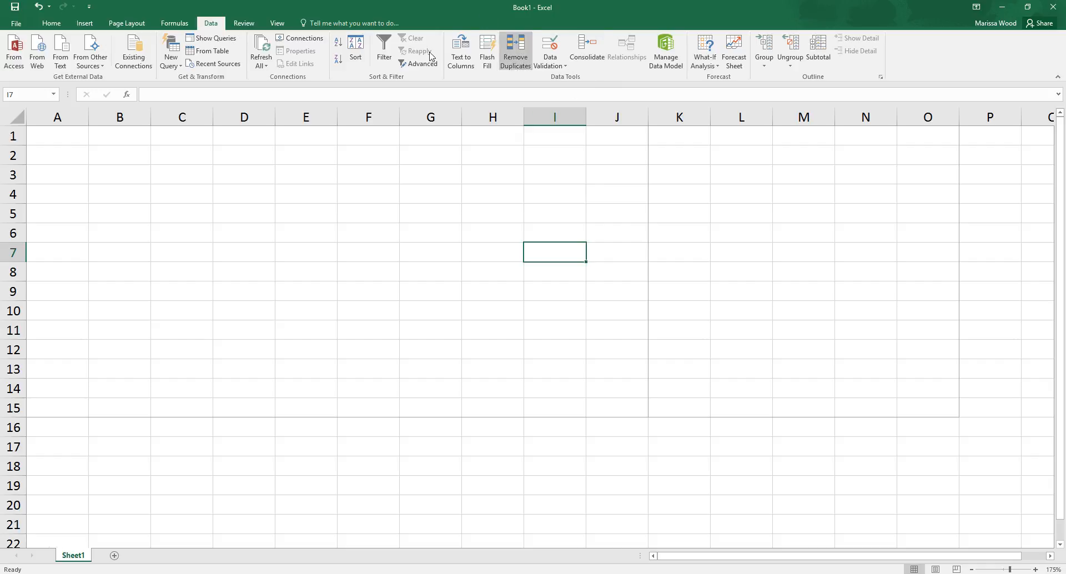
Step: Run a spelling check on the sheet, continuing from the beginning of the sheet
left_click(256, 27)
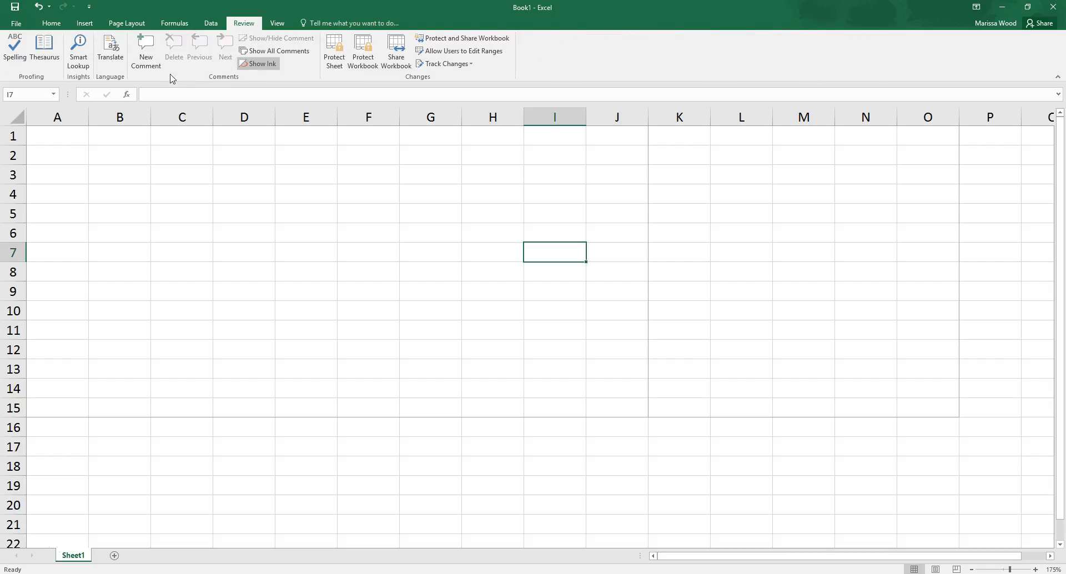
left_click(8, 52)
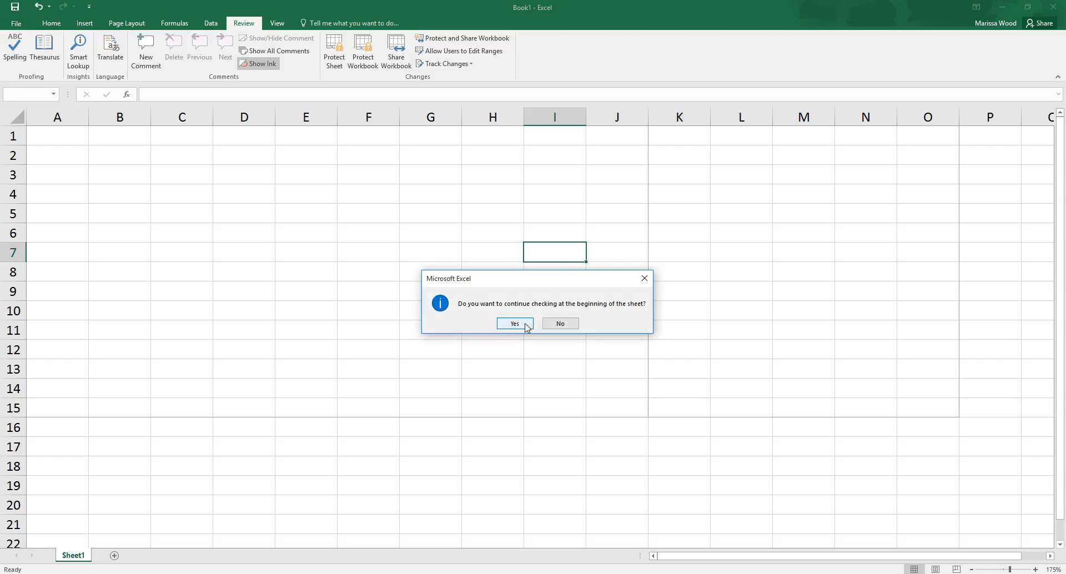
left_click(516, 323)
left_click(537, 323)
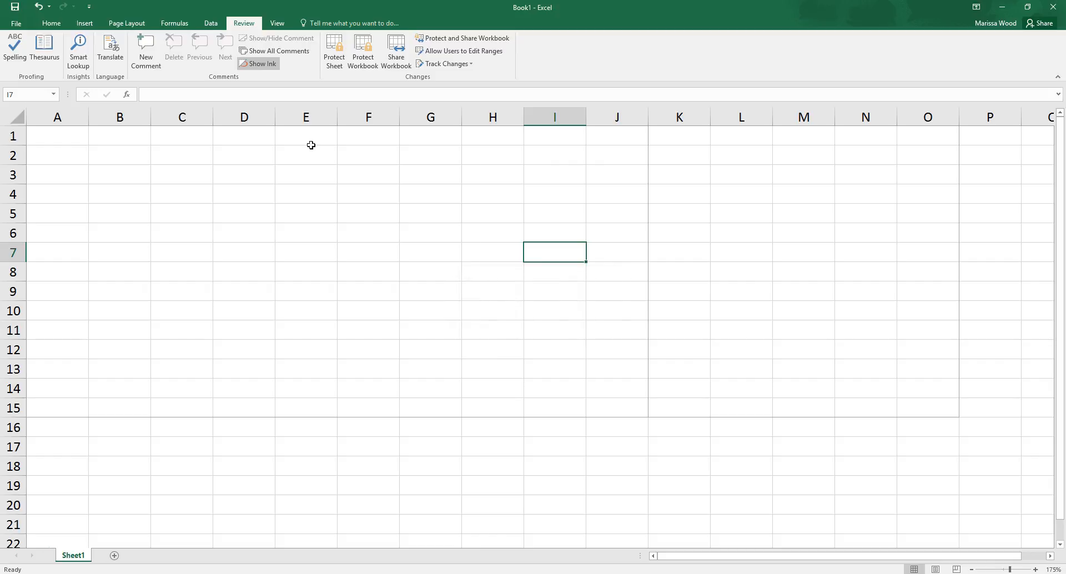
Step: Look up "flourish" in the Thesaurus and read through its synonyms and antonyms
left_click(39, 63)
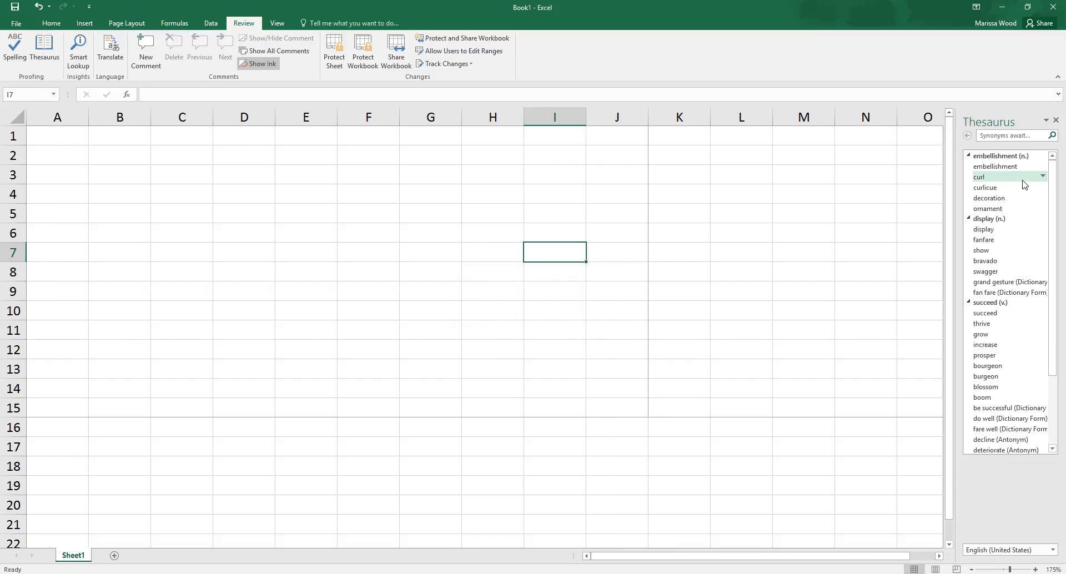
left_click(1005, 136)
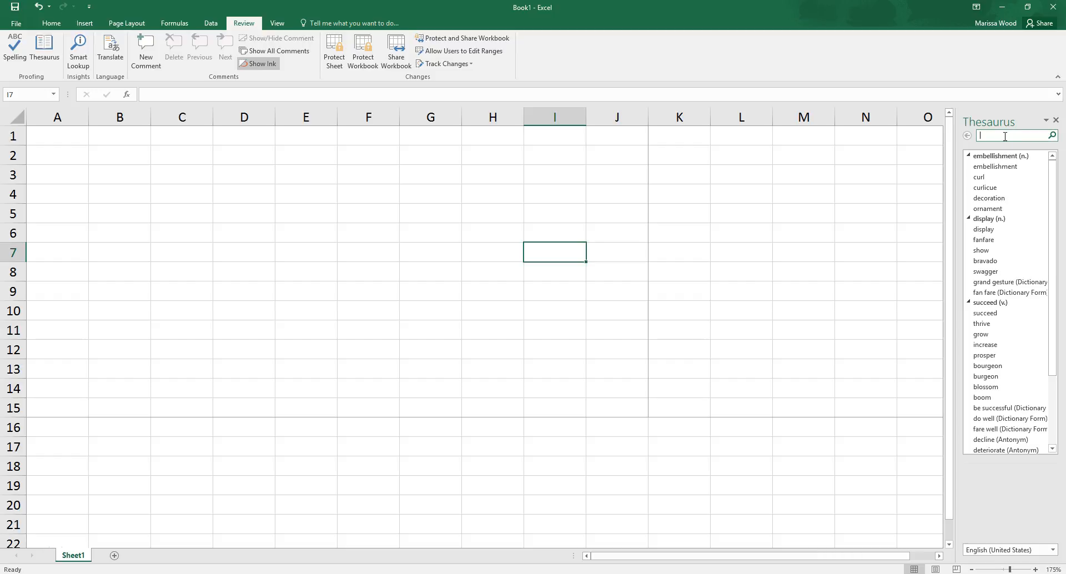
type("flourish")
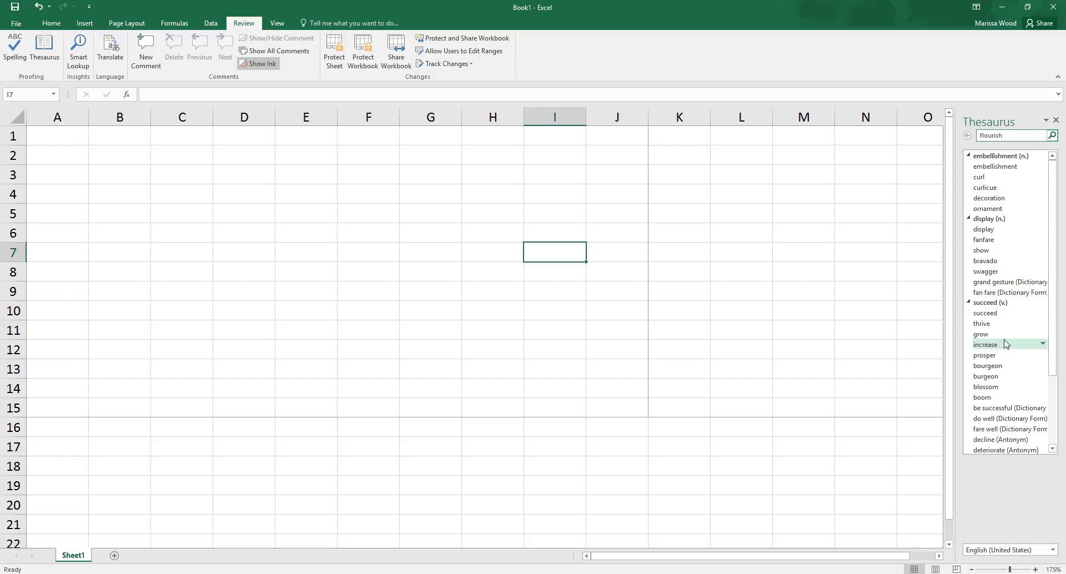
scroll(1001, 403, "down", 1)
scroll(1001, 403, "down", 3)
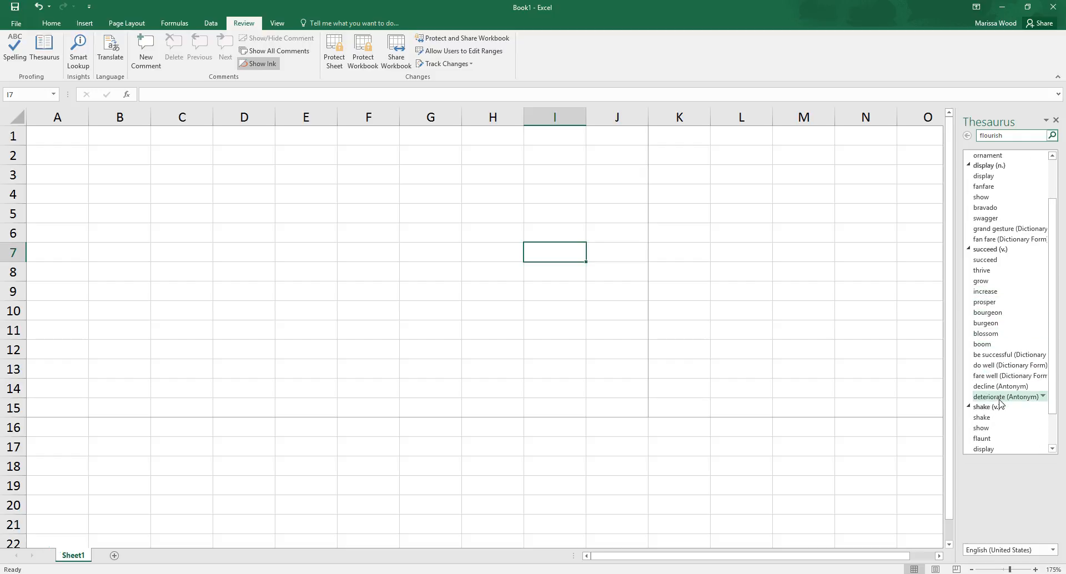
scroll(1001, 403, "up", 4)
scroll(1001, 403, "down", 3)
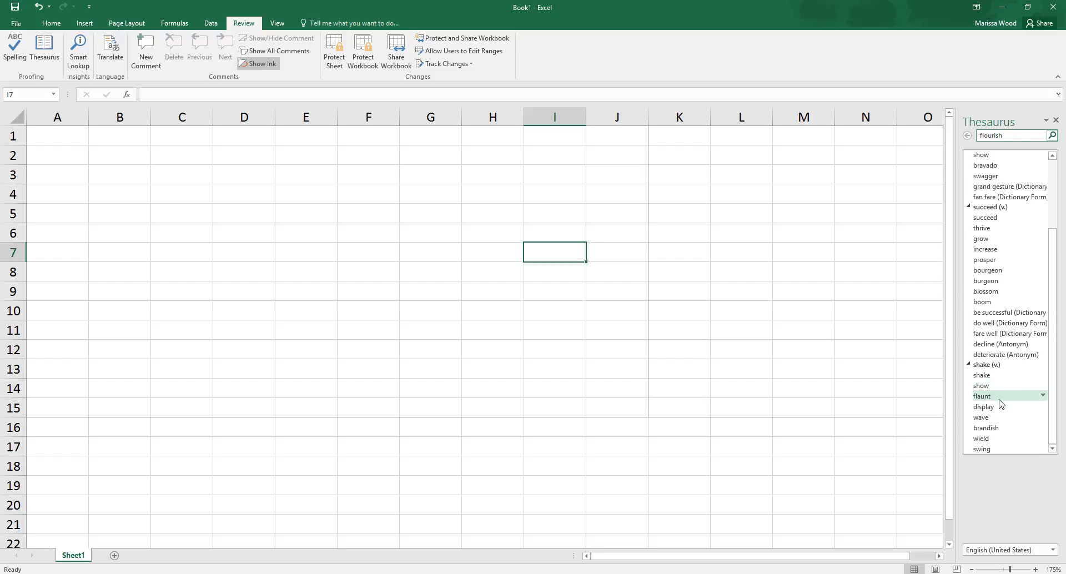
scroll(1001, 403, "up", 3)
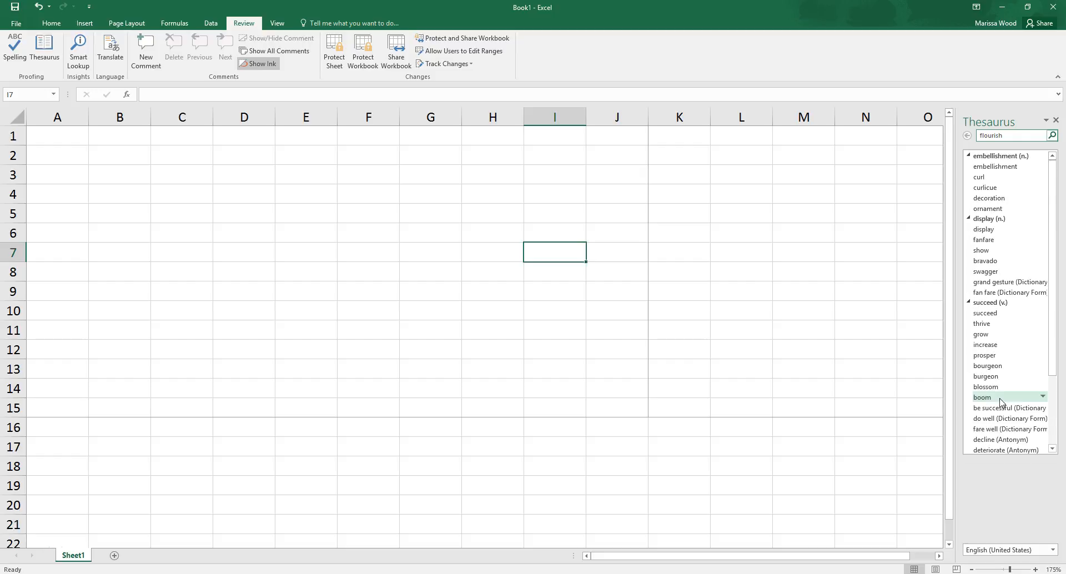
Step: Clear the search word from the Thesaurus
left_click_drag(1010, 136, 958, 134)
key("BackSpace")
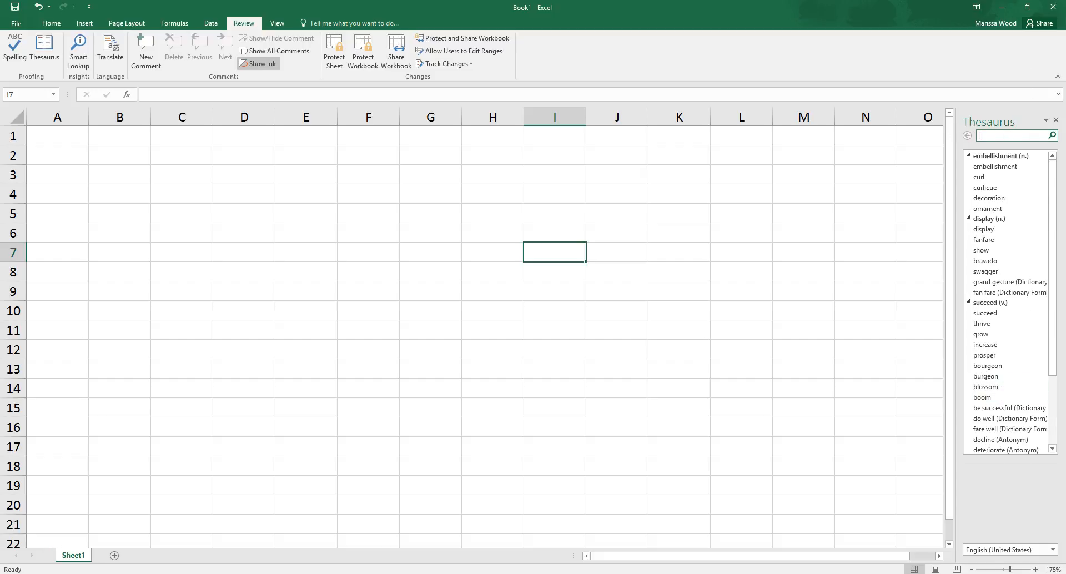
left_click(806, 63)
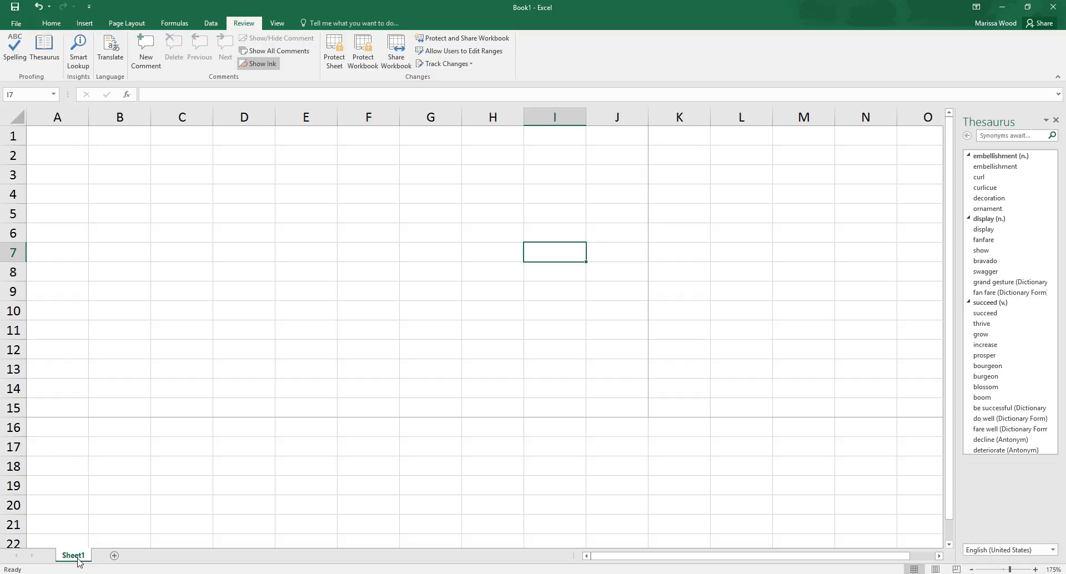
Step: Add a new worksheet to the workbook and rename Sheet1 as "Flourish Screencast"
left_click(115, 556)
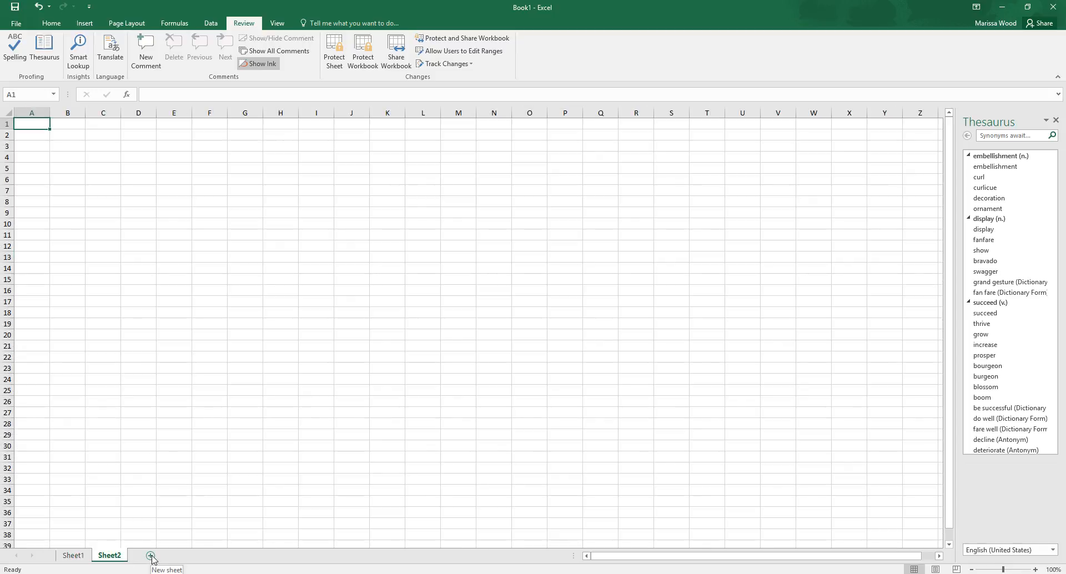
right_click(81, 557)
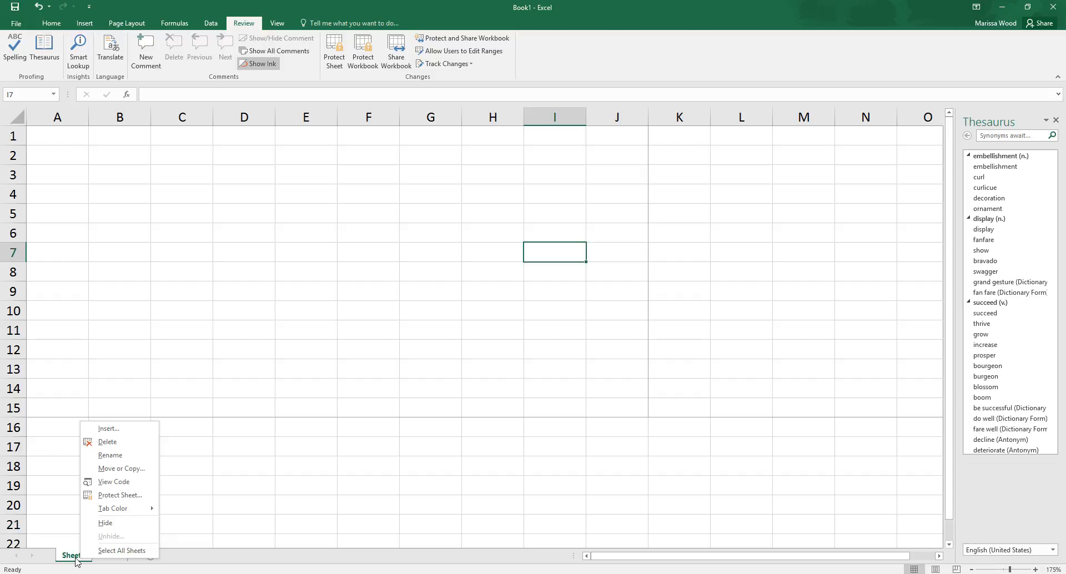
left_click(111, 455)
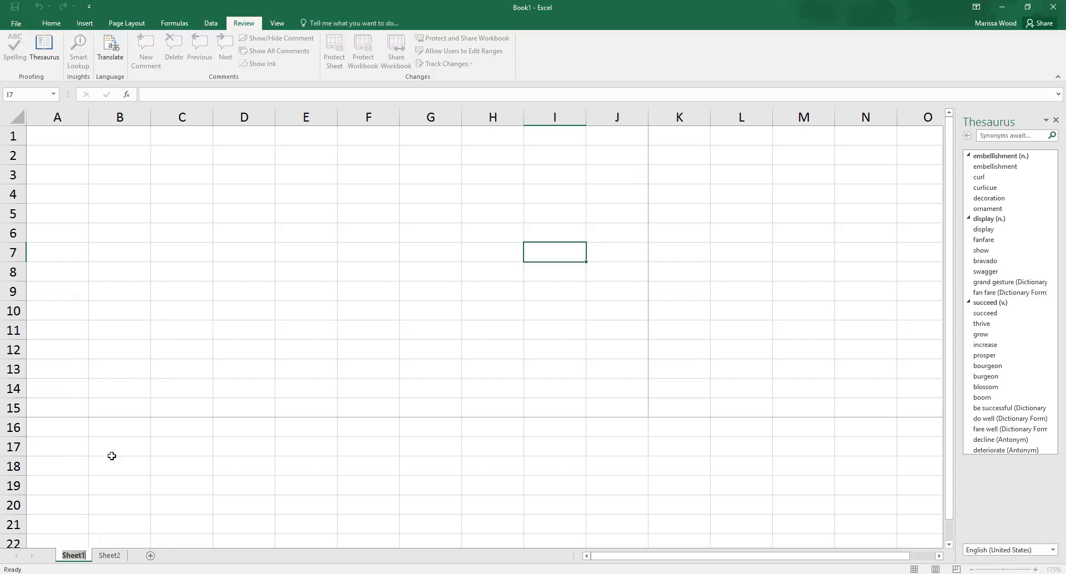
type("Flourish Screencast")
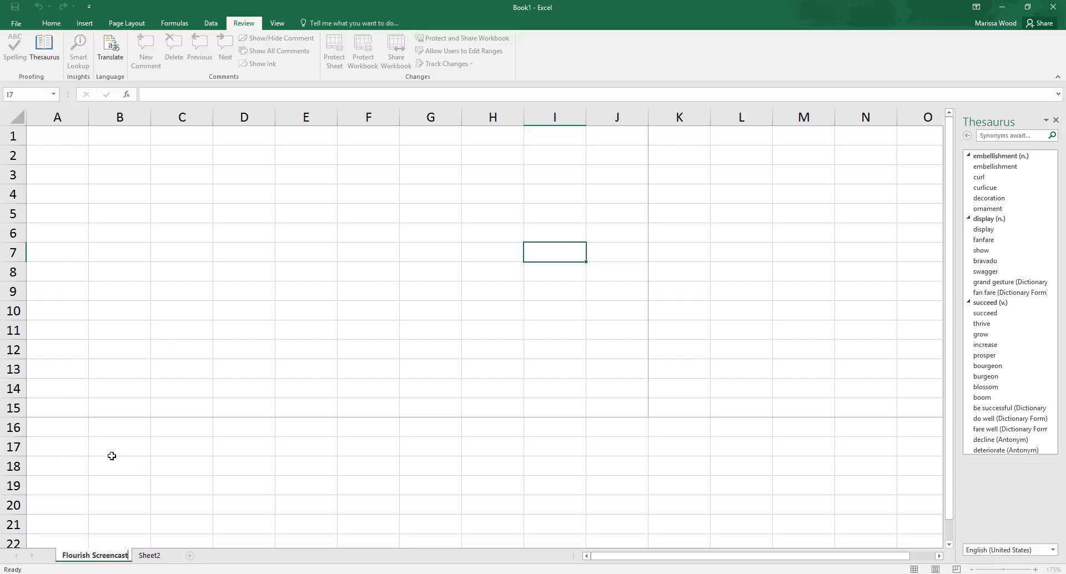
key("Return")
Step: View Sheet2, return to the Flourish Screencast sheet and color its tab standard purple
left_click(159, 556)
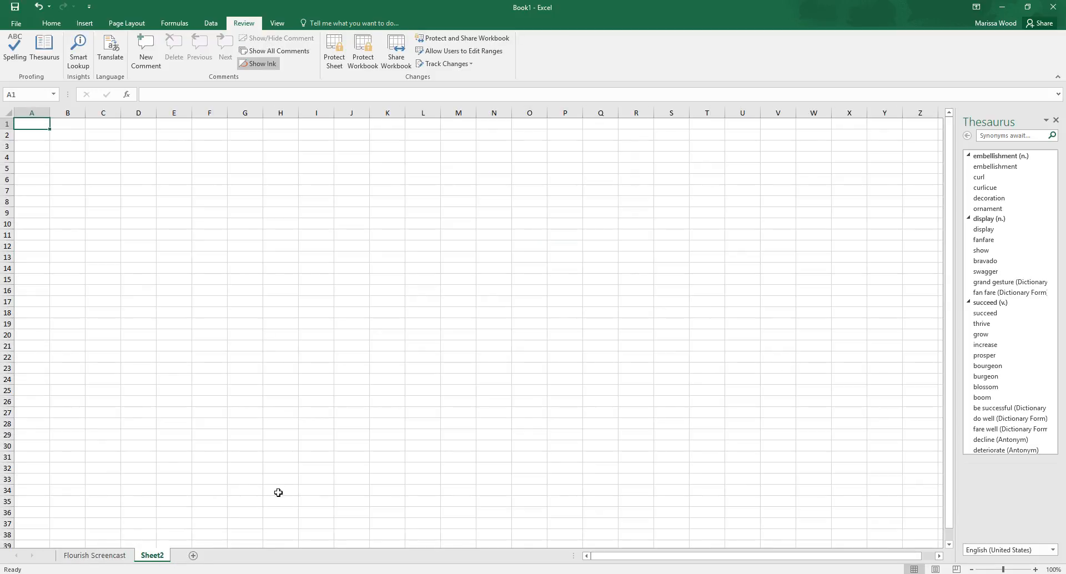
left_click(82, 556)
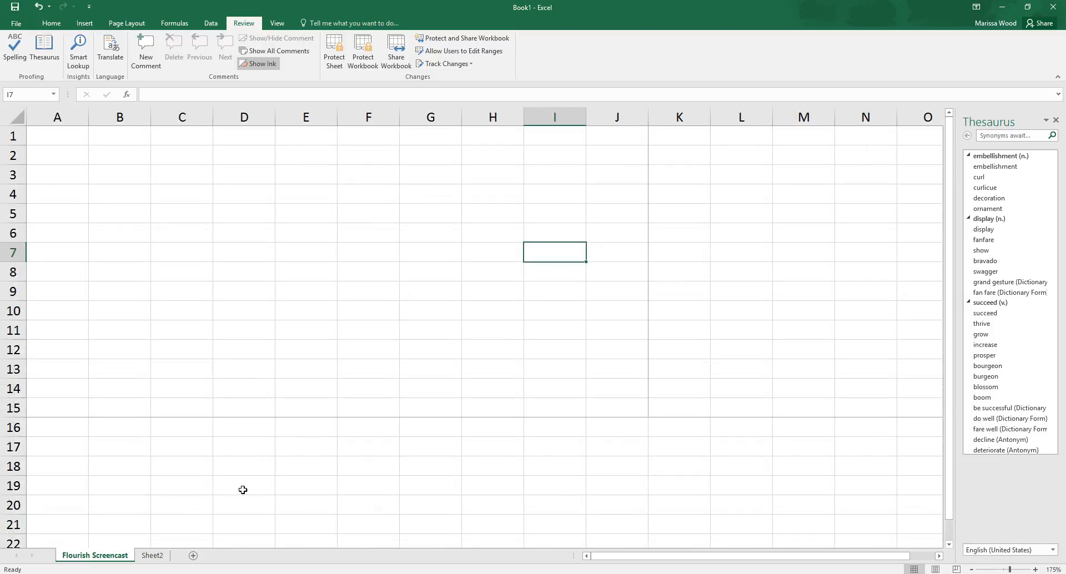
right_click(107, 560)
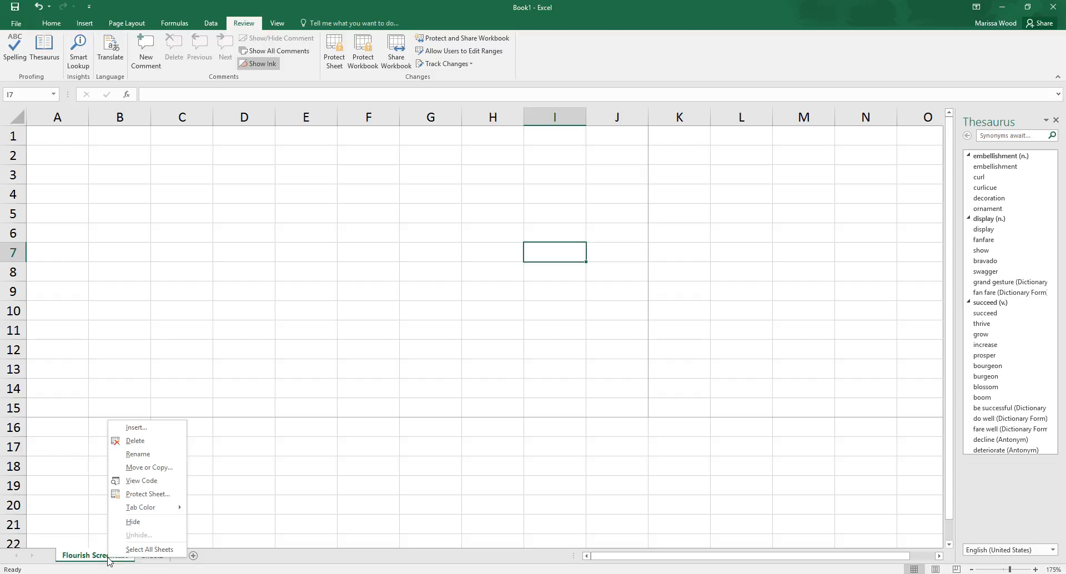
mouse_move(150, 515)
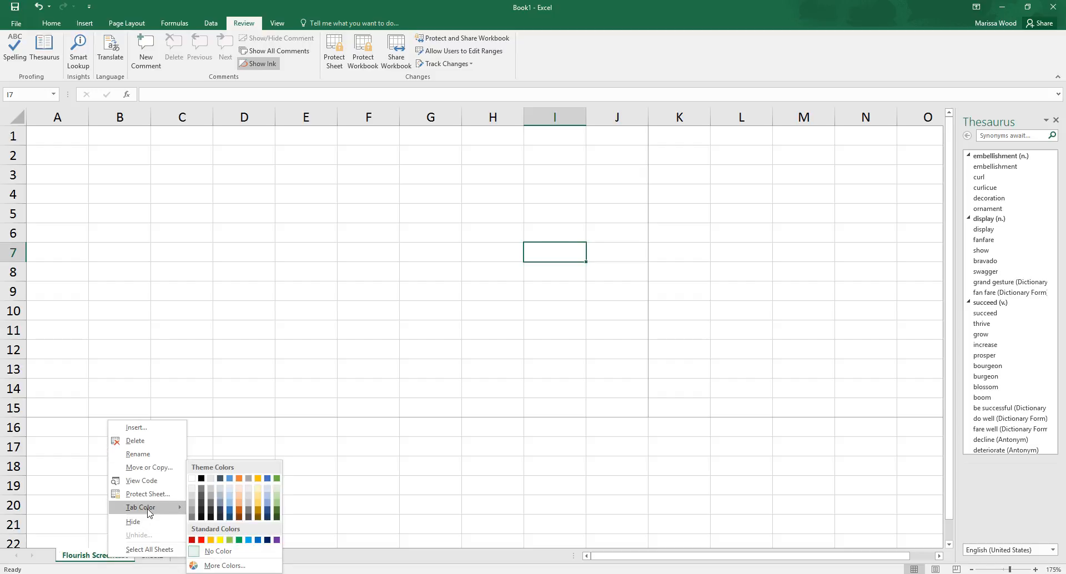
left_click(277, 541)
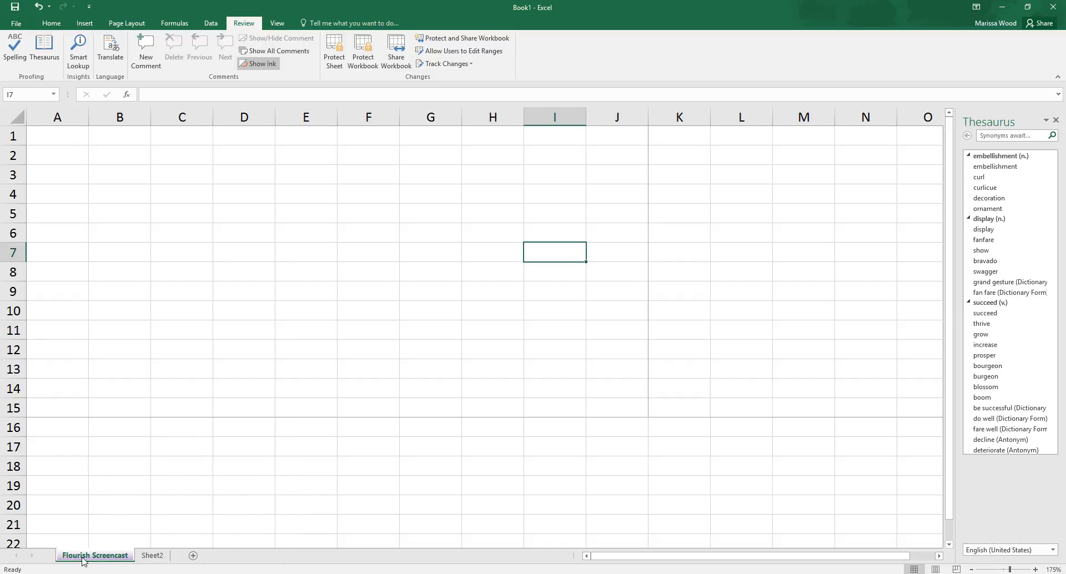
Step: View the code window of the Flourish Screencast sheet, then close the Visual Basic editor
right_click(102, 556)
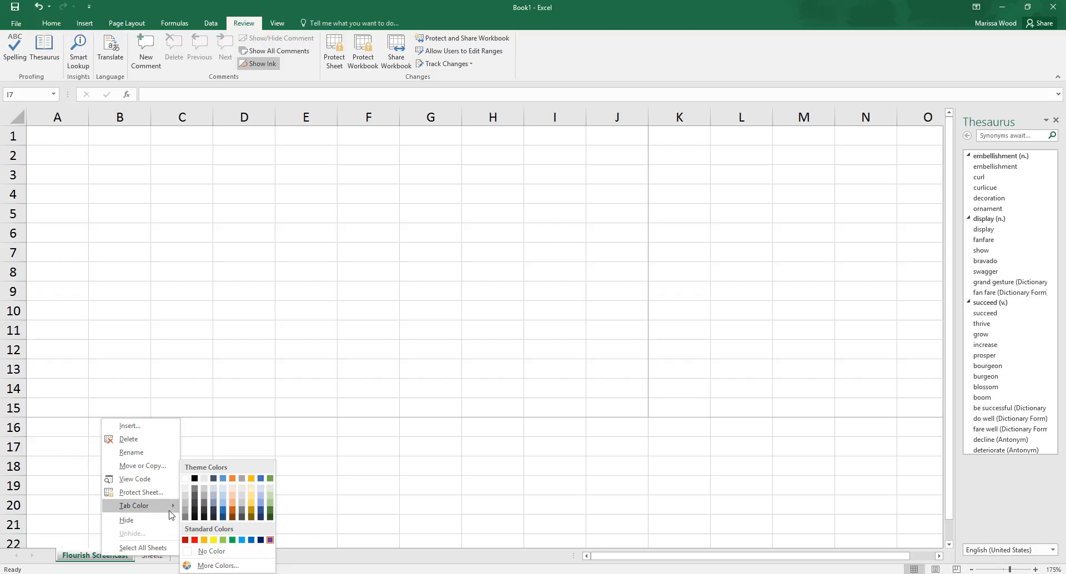
left_click(134, 481)
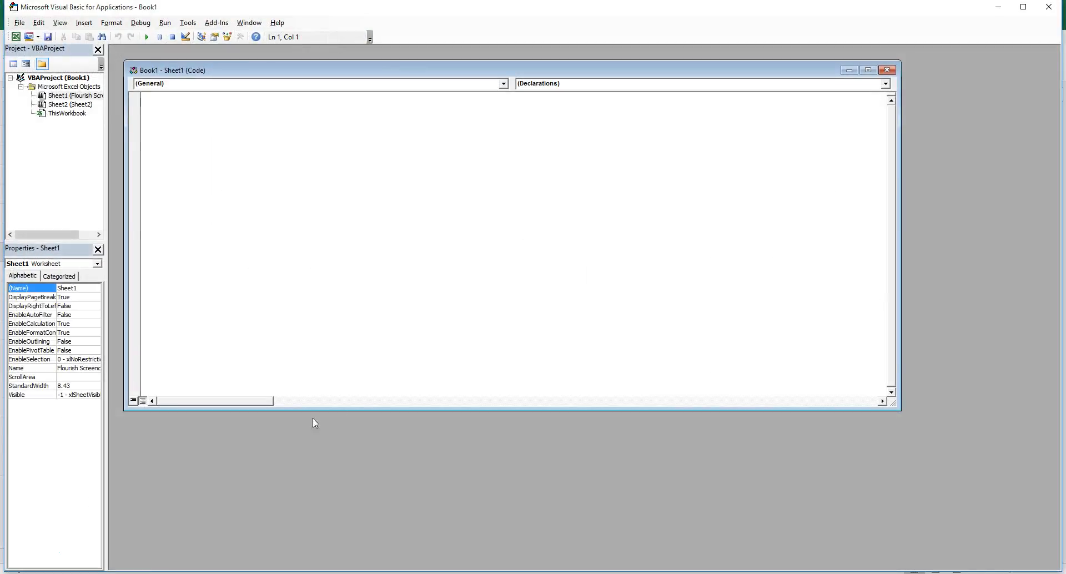
left_click(887, 70)
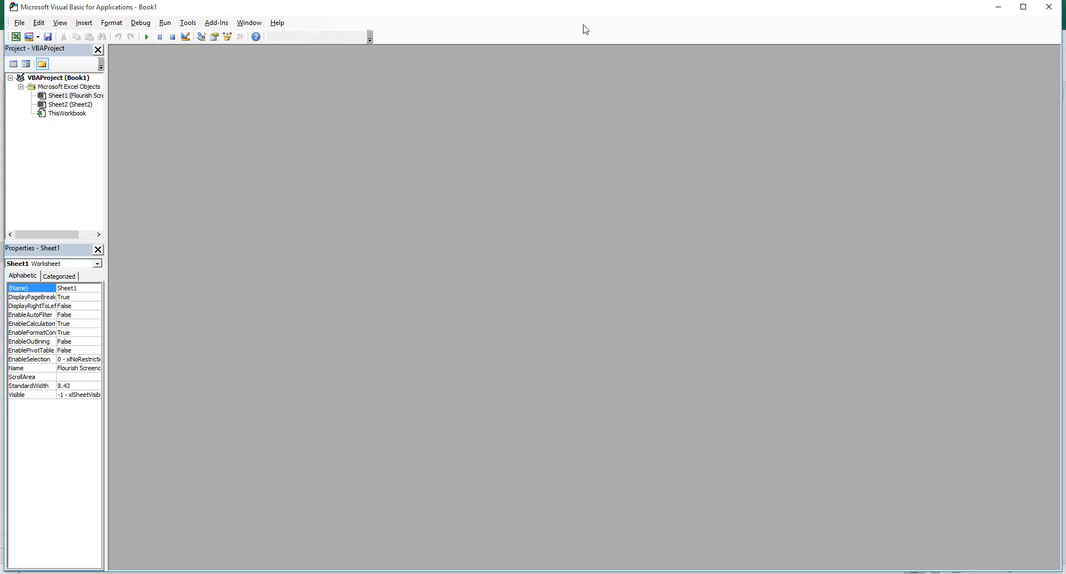
left_click(1048, 7)
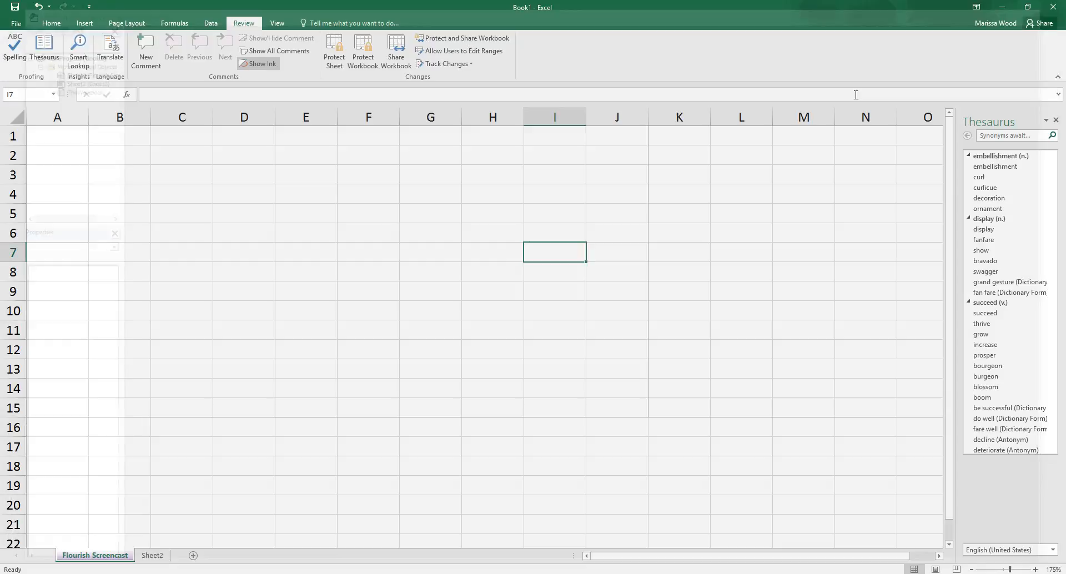
Step: View the Move or Copy options of the Flourish Screencast sheet, including the destination workbook choices, and cancel without moving it
right_click(114, 557)
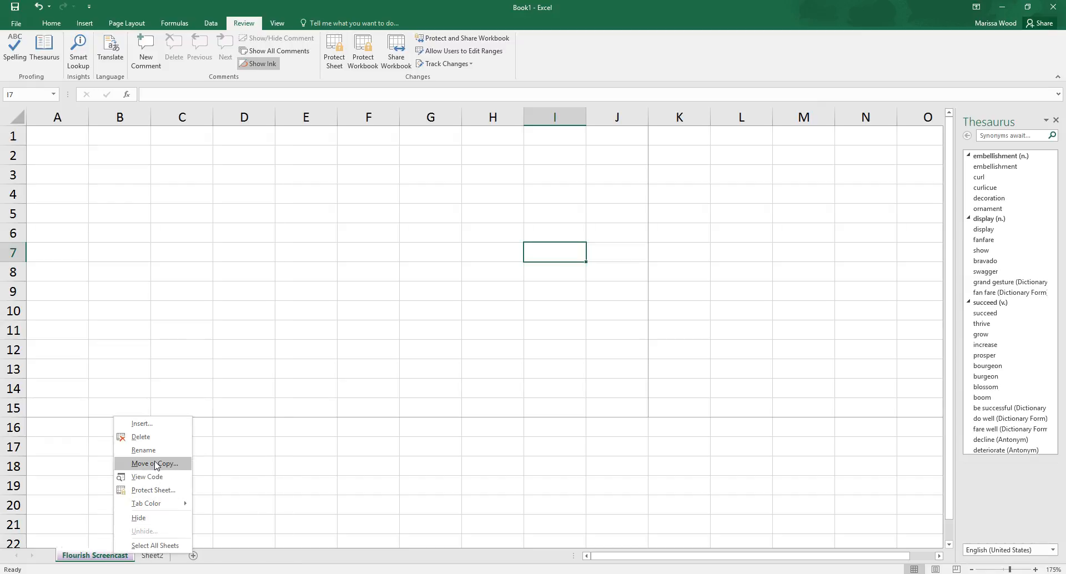
left_click(116, 560)
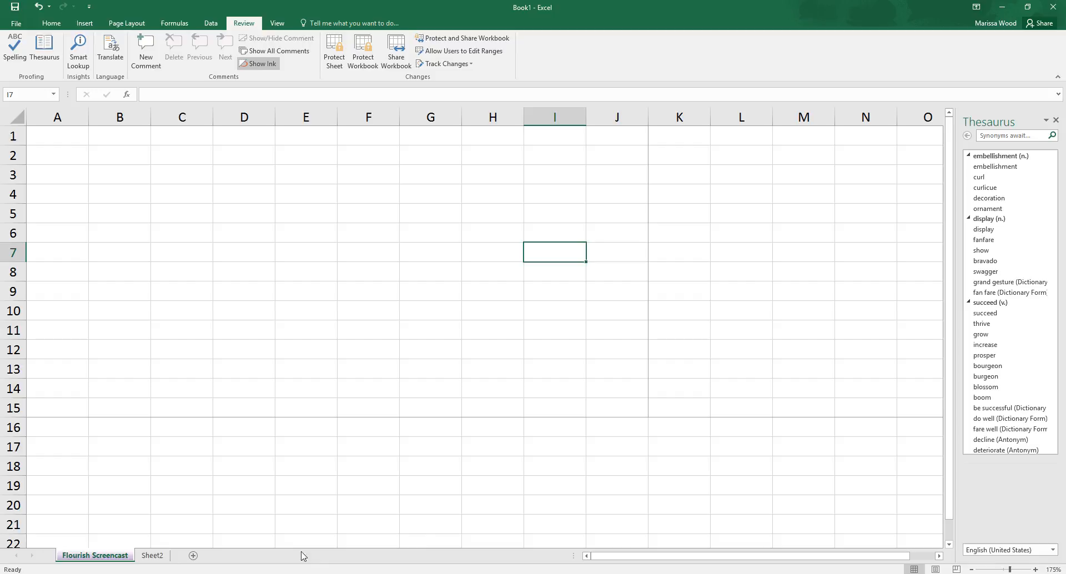
right_click(114, 560)
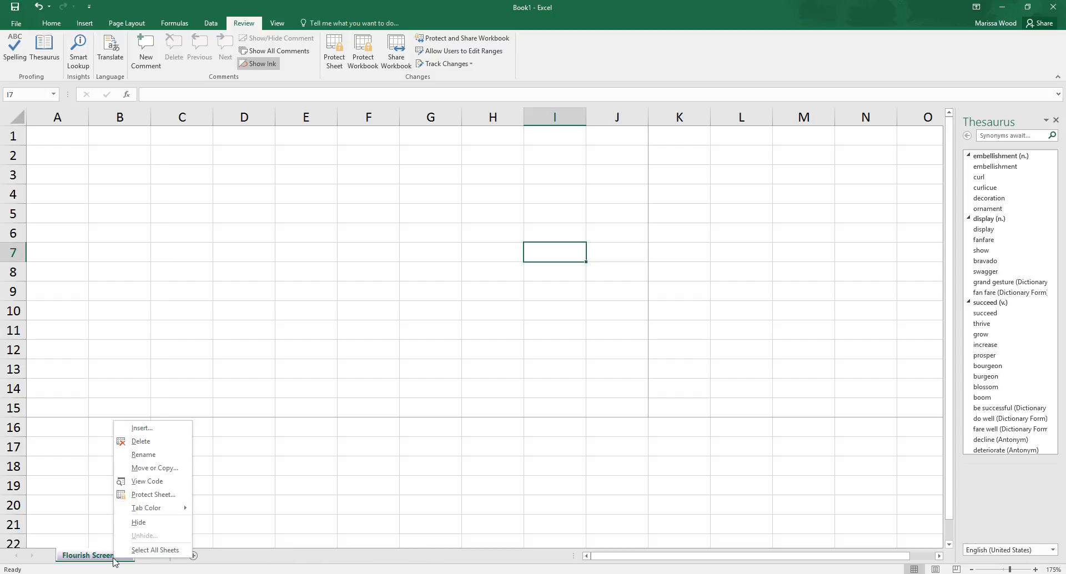
left_click(159, 467)
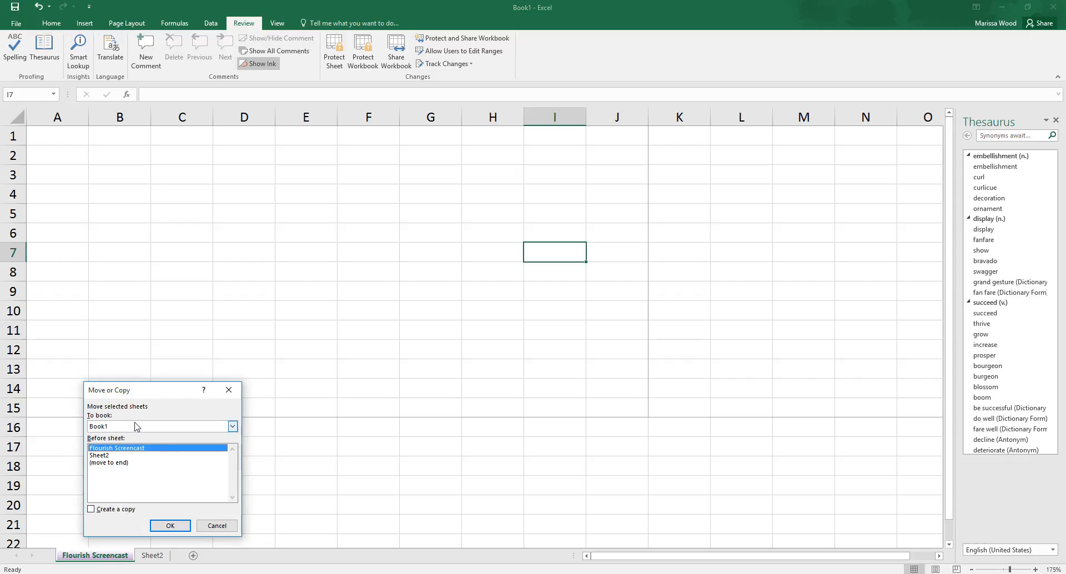
left_click(233, 426)
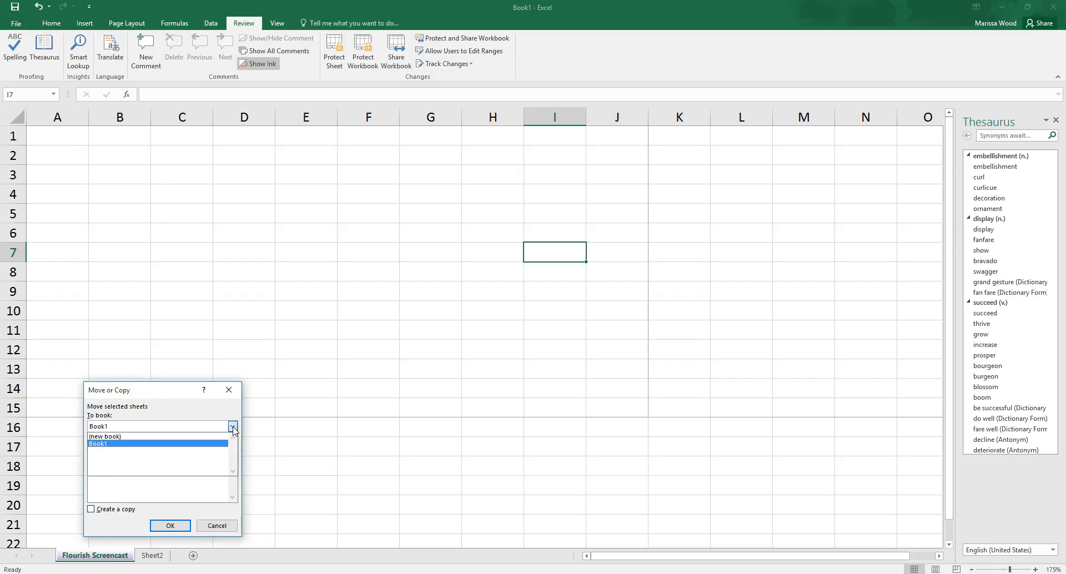
left_click(176, 405)
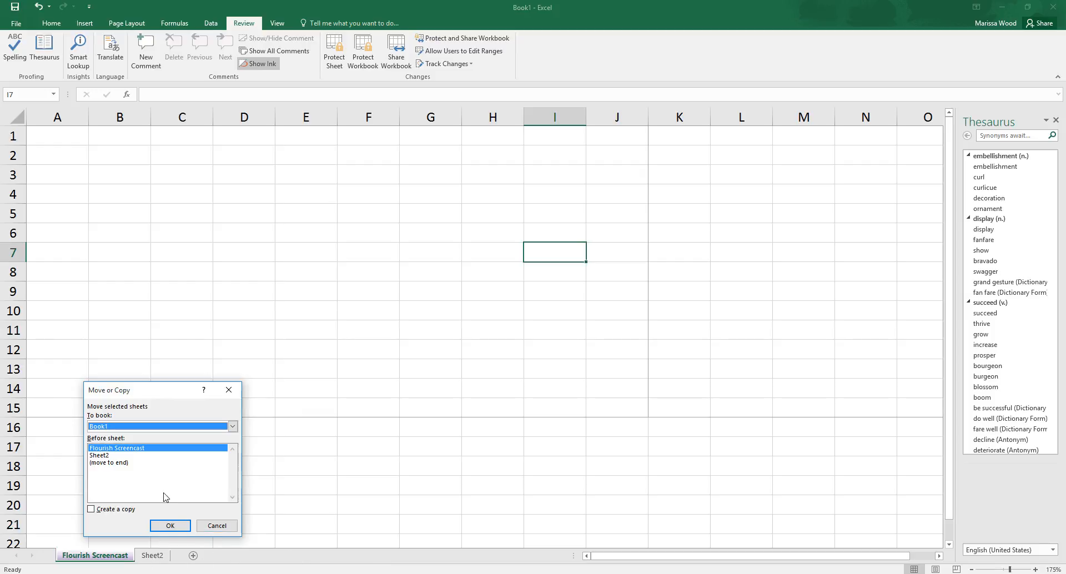
left_click(216, 526)
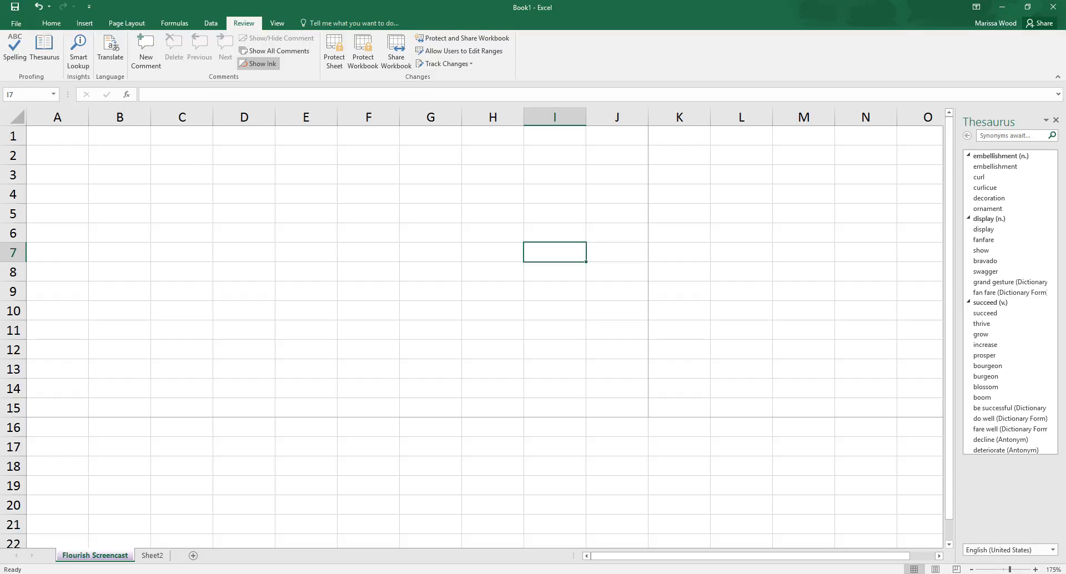
Step: Show the sheet in Page Break Preview and move the vertical page break to between columns H and I
left_click(278, 23)
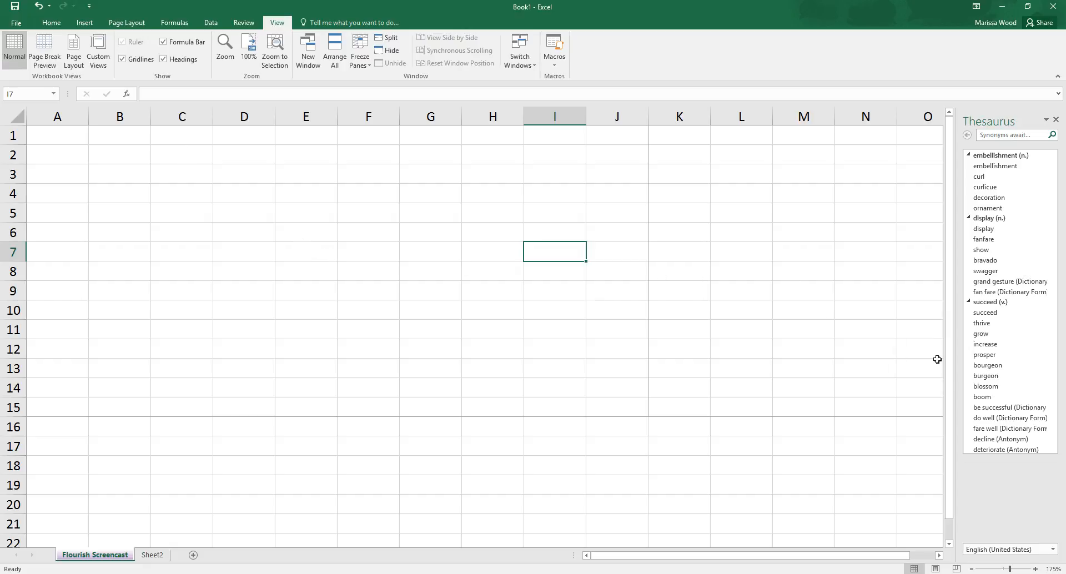
left_click_drag(950, 375, 949, 310)
left_click(49, 56)
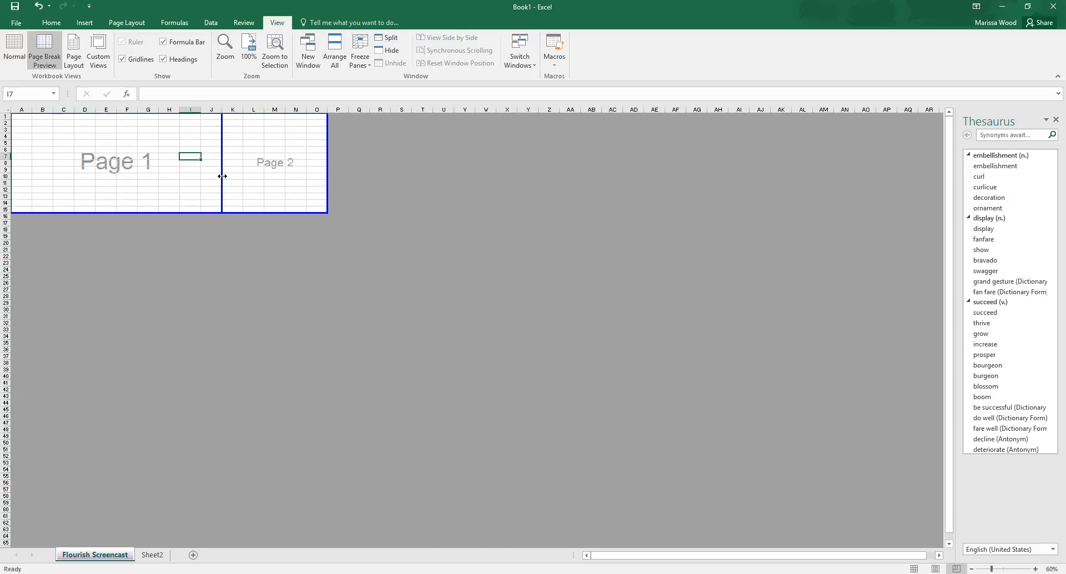
left_click_drag(222, 176, 222, 176)
left_click_drag(222, 152, 178, 165)
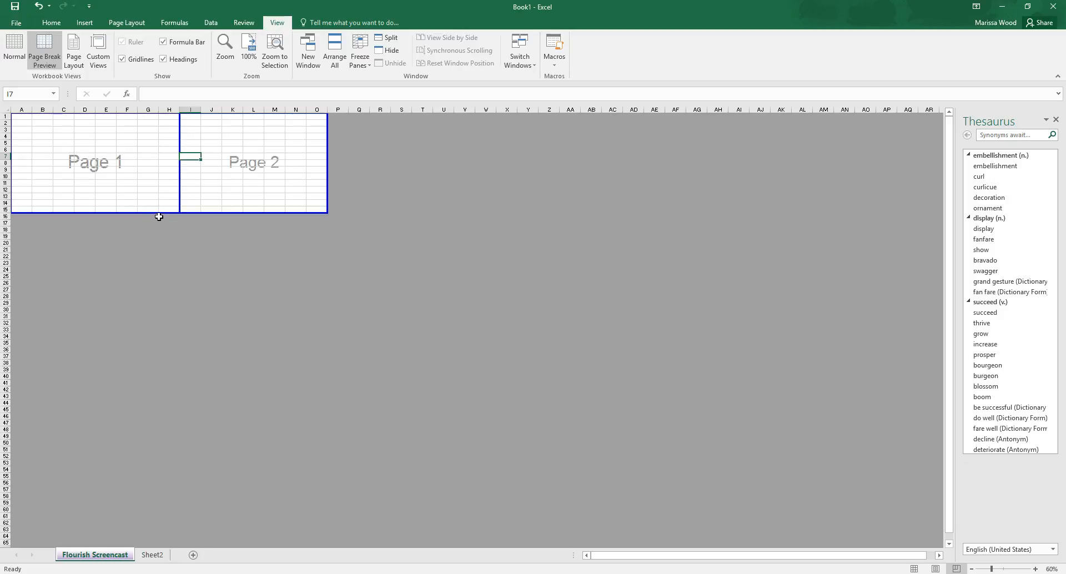
Step: Adjust the print area in Page Break Preview so it ends at row 16 and column G
left_click_drag(160, 213, 173, 337)
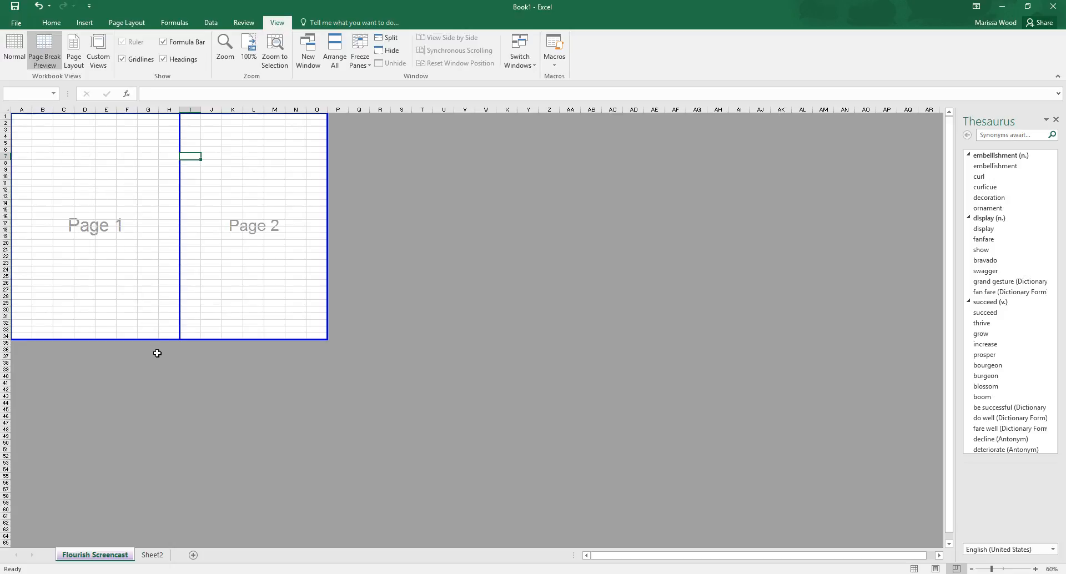
left_click(160, 340)
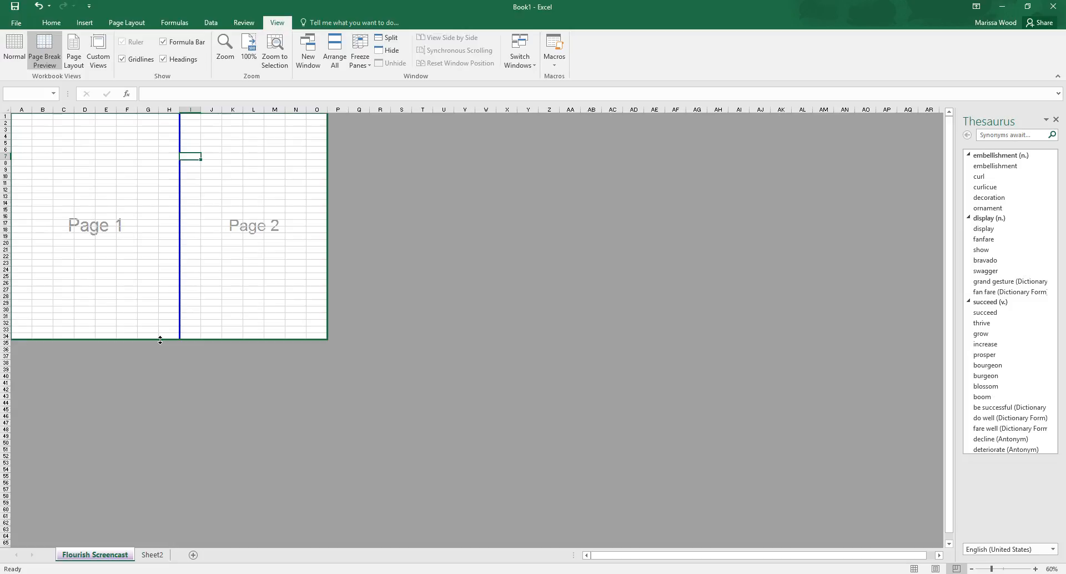
left_click_drag(160, 339, 165, 216)
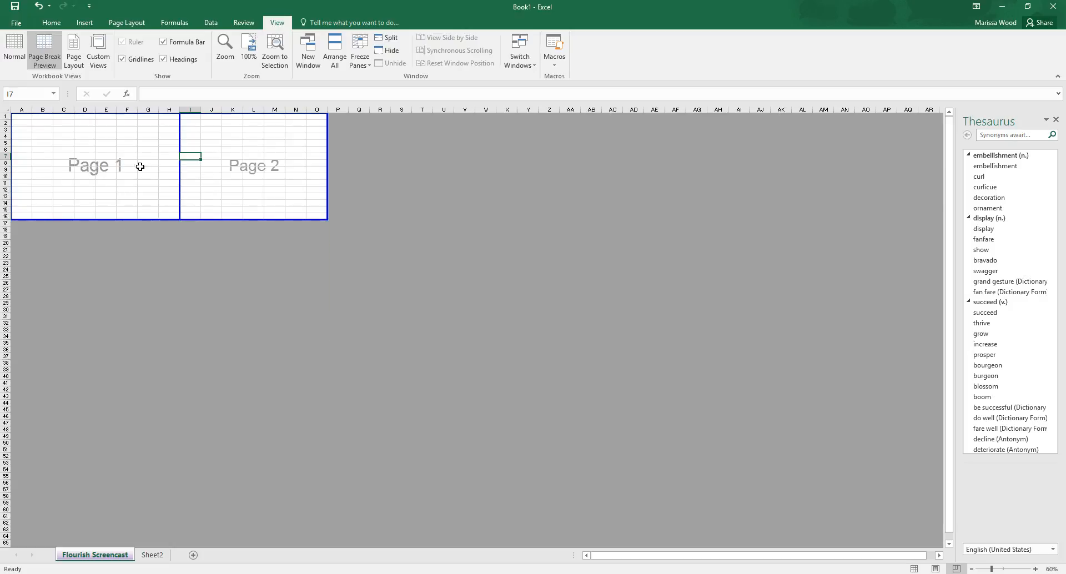
left_click_drag(178, 207, 156, 212)
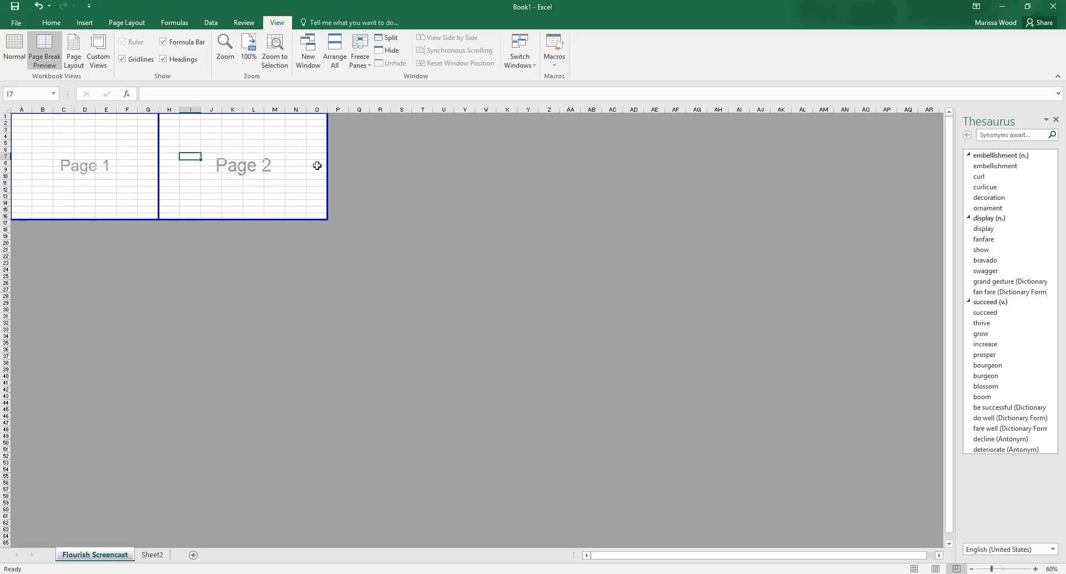
left_click_drag(327, 170, 159, 176)
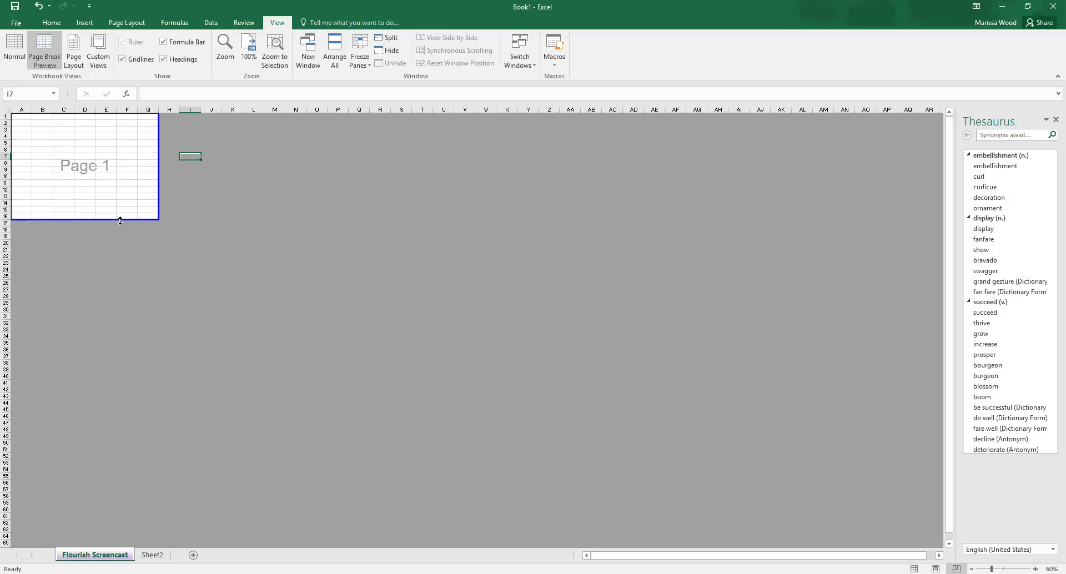
Step: Examine the sheet's pages with their header and footer areas in Page Layout view, and return to Normal view
left_click(70, 67)
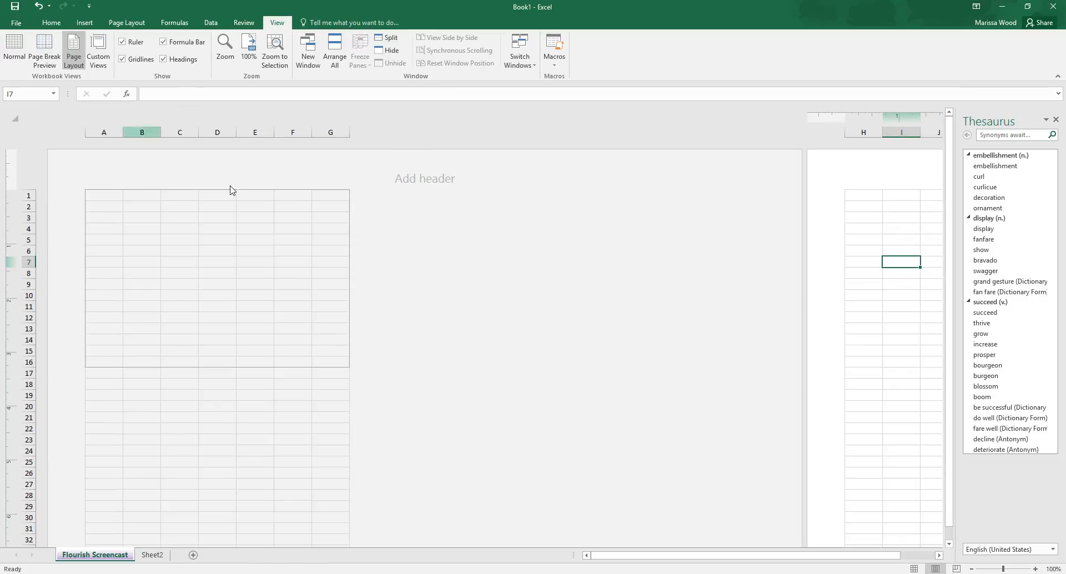
scroll(366, 277, "down", 5)
scroll(366, 277, "up", 5)
scroll(366, 278, "down", 13)
scroll(368, 278, "down", 7)
scroll(368, 277, "up", 20)
scroll(635, 273, "down", 20)
scroll(637, 268, "up", 19)
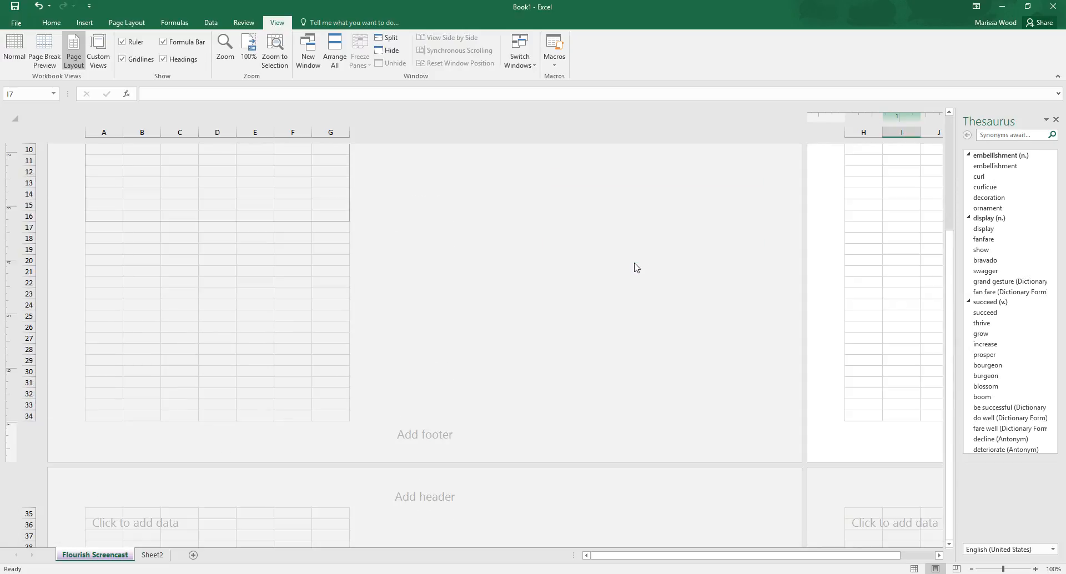
scroll(637, 267, "up", 3)
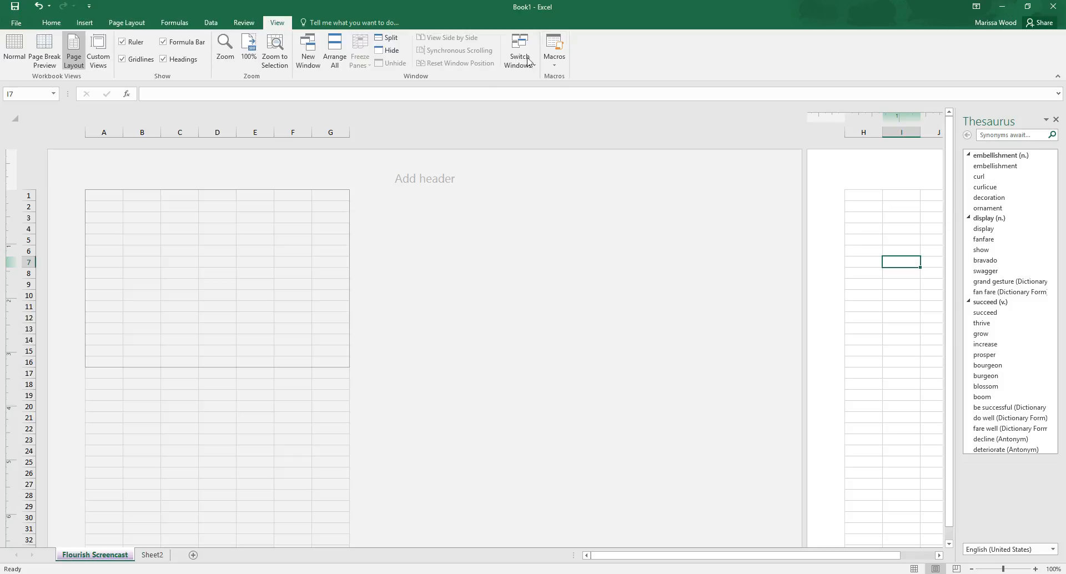
left_click(51, 22)
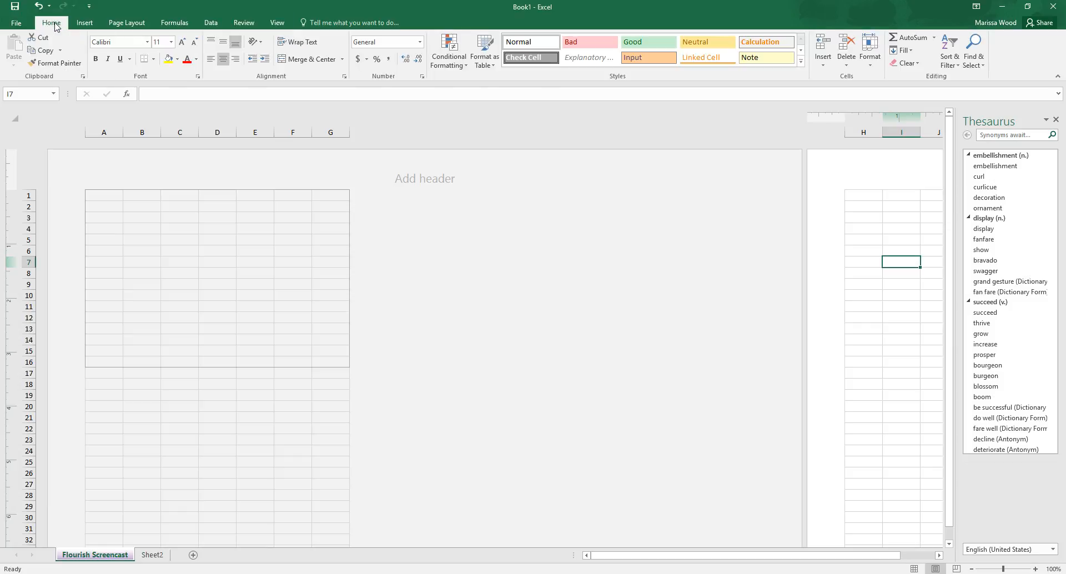
left_click(277, 23)
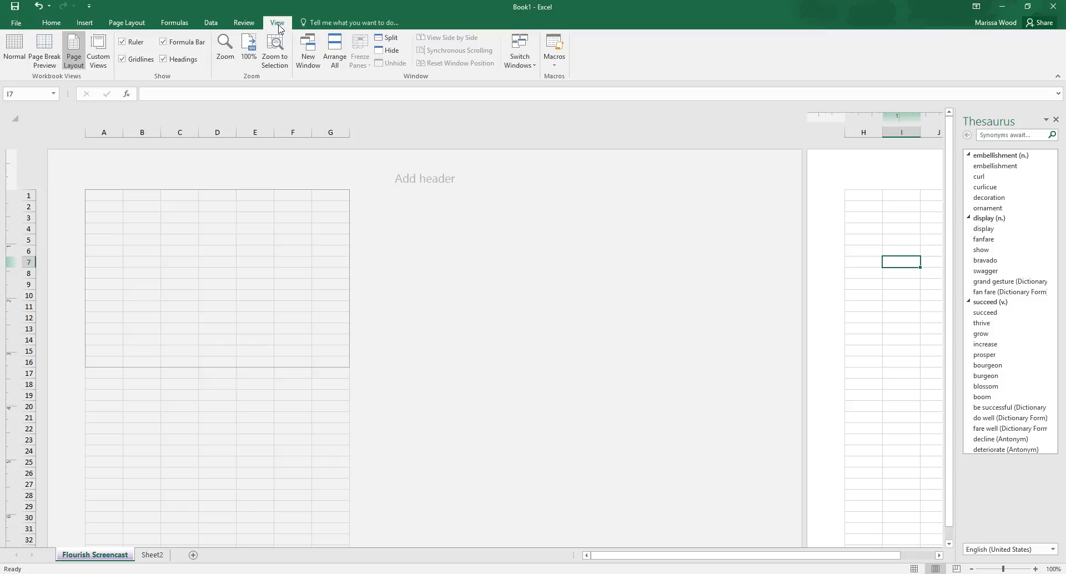
left_click(22, 53)
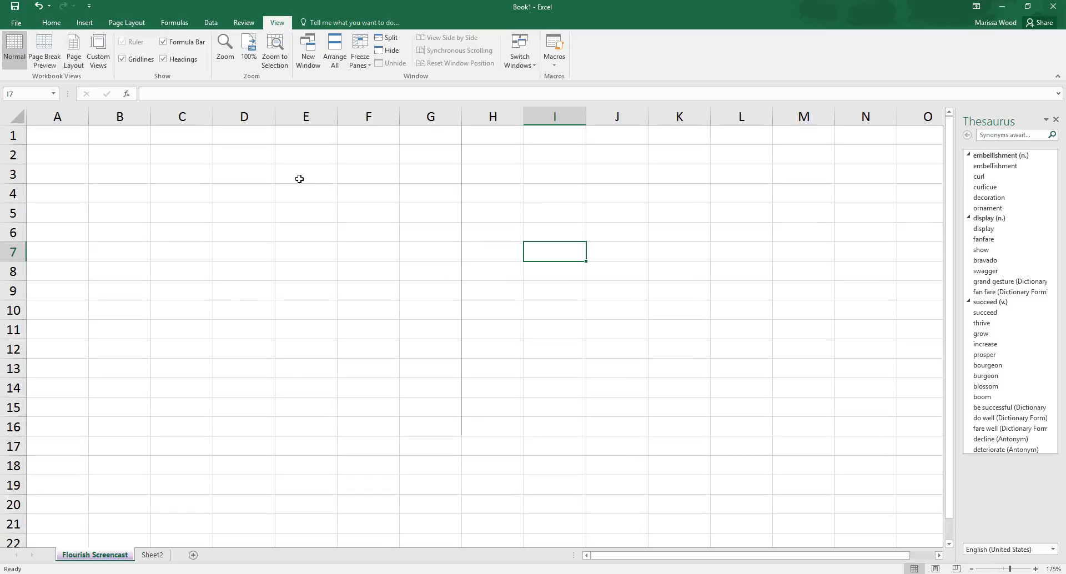
Step: Resize the print area in Page Break Preview to end at column I and row 29, and return to Normal view
left_click(46, 61)
left_click_drag(159, 148, 239, 154)
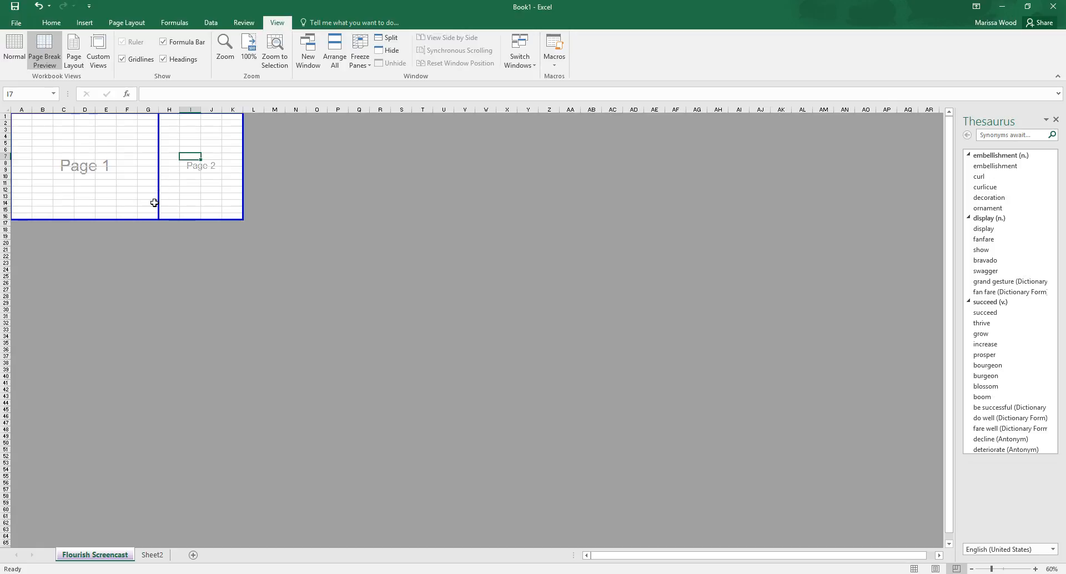
left_click_drag(140, 221, 145, 306)
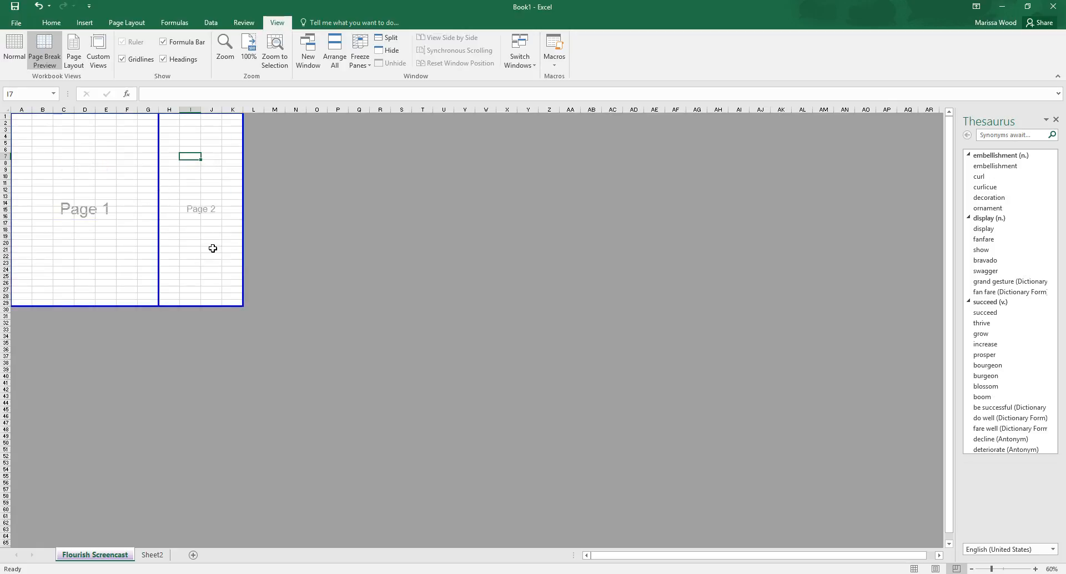
left_click_drag(242, 239, 206, 231)
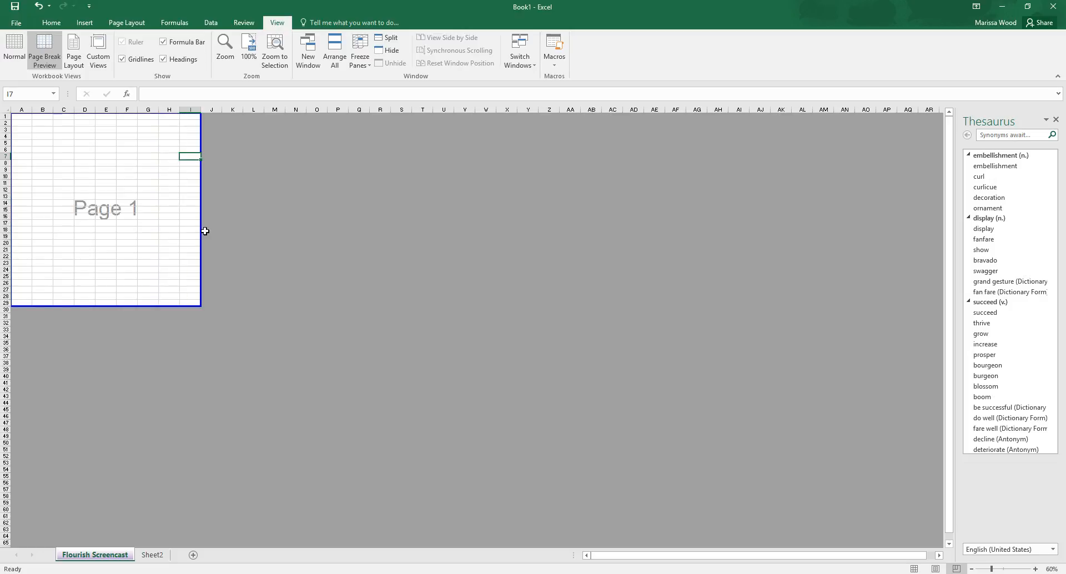
left_click(21, 50)
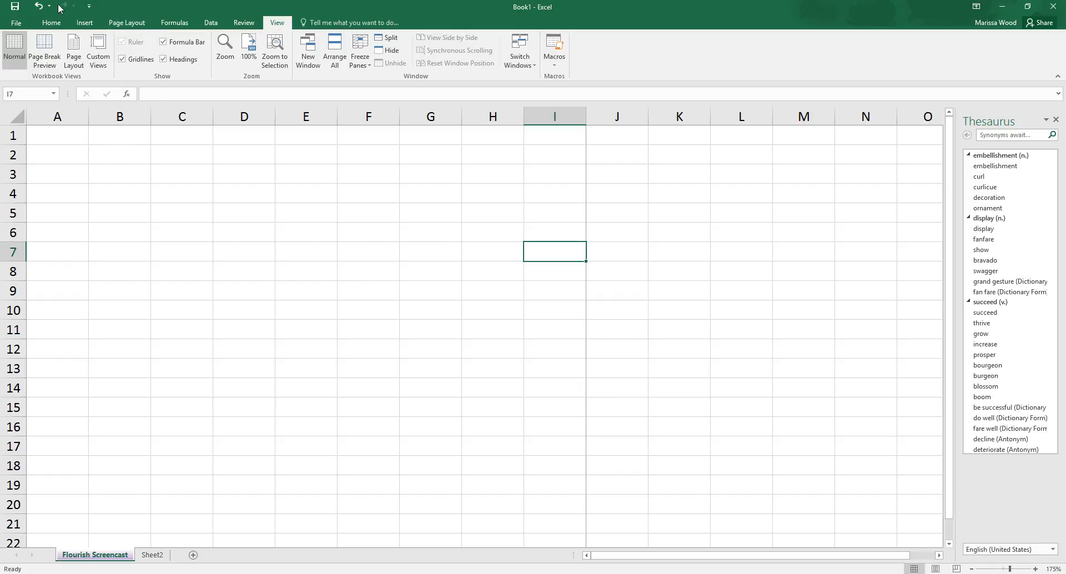
Step: Enter the weekday headings Sunday in cell A1 and Monday in cell B1
left_click(61, 24)
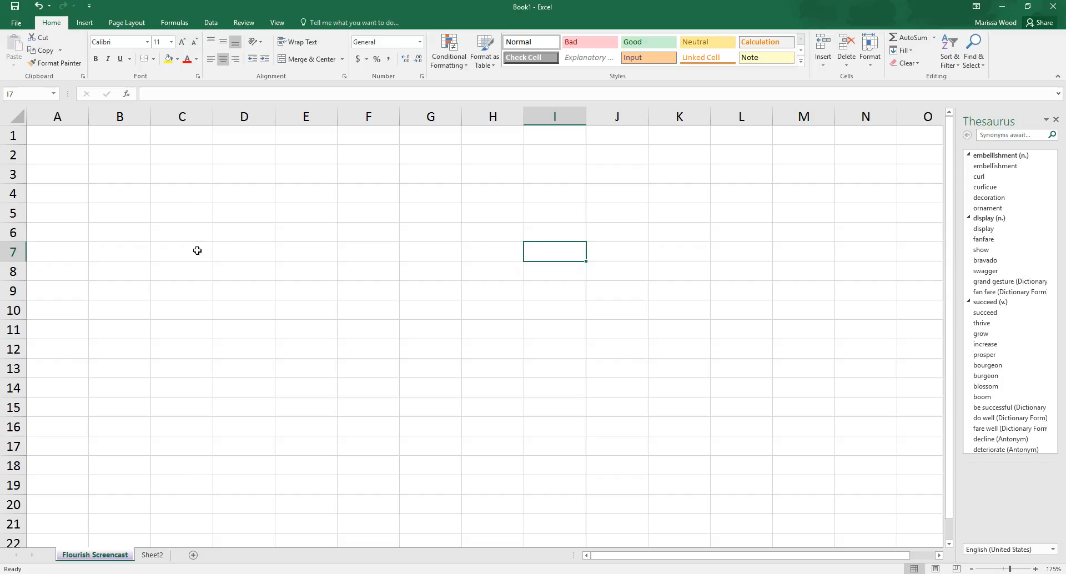
left_click(109, 139)
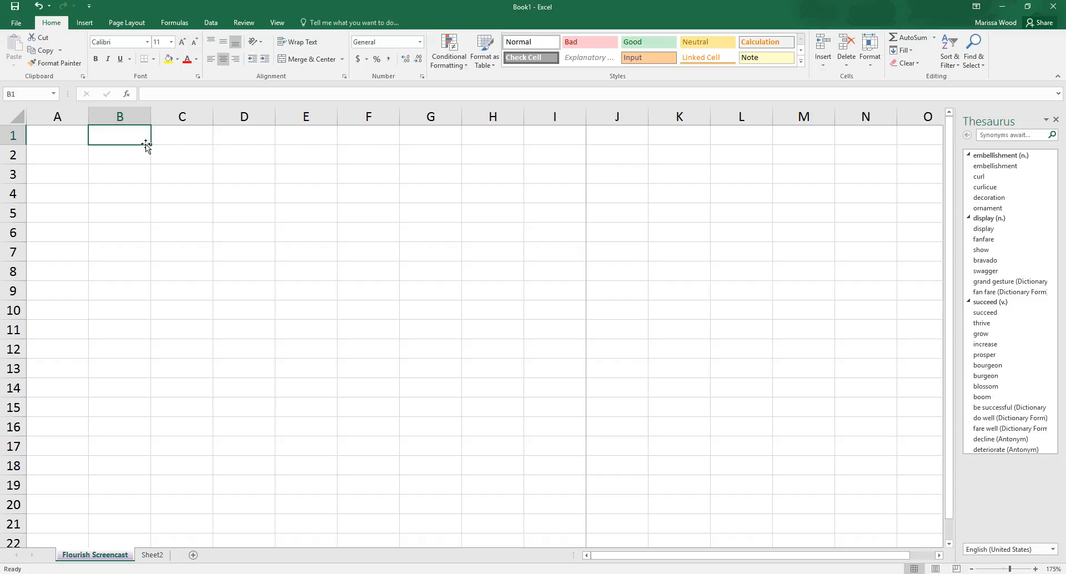
left_click(62, 141)
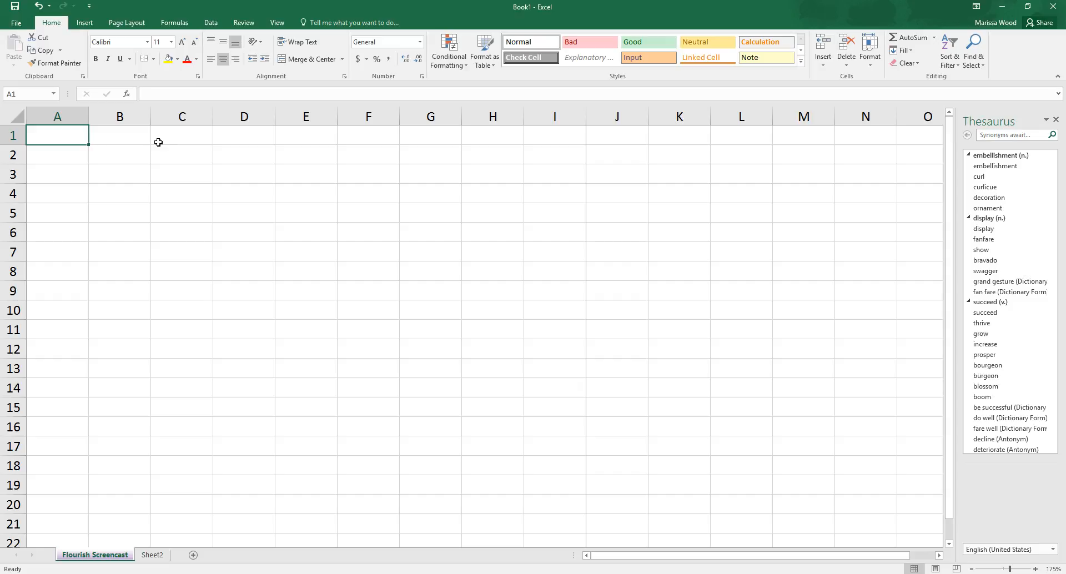
type("Sunday")
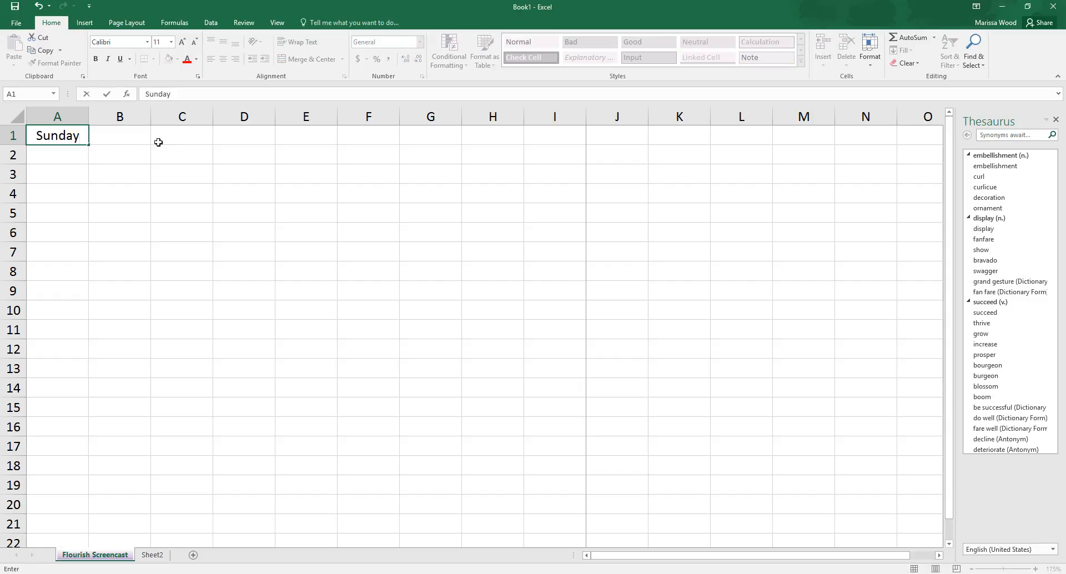
key("Tab")
type("Monday")
key("ctrl+Return")
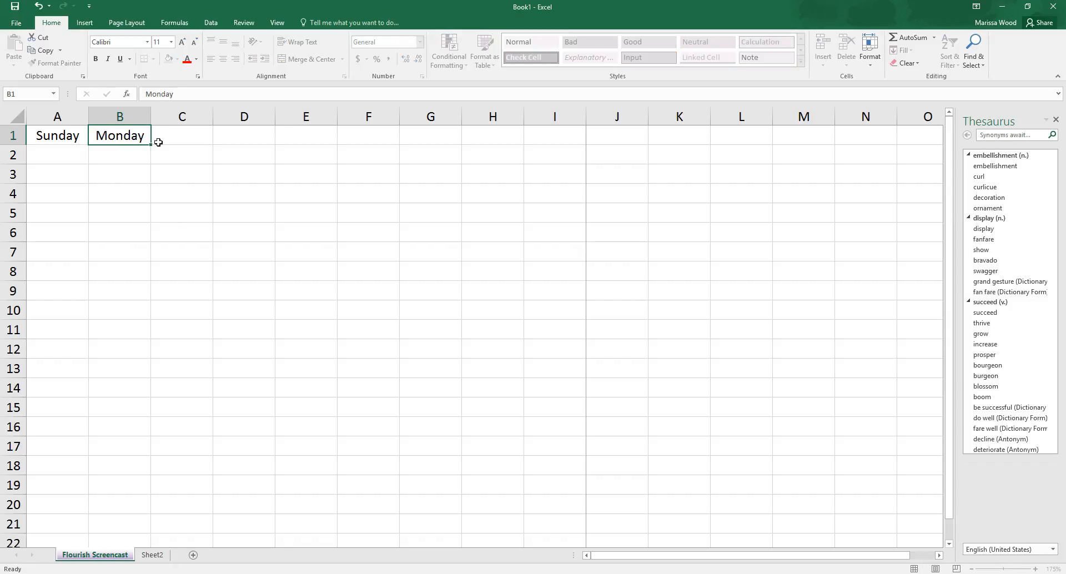
Step: Continue the weekday headings with Tuesday in C1, Wednesday in D1 and Thursday in E1
left_click(159, 142)
double_click(159, 142)
type("Tuesday")
key("Tab")
type("Wednesday")
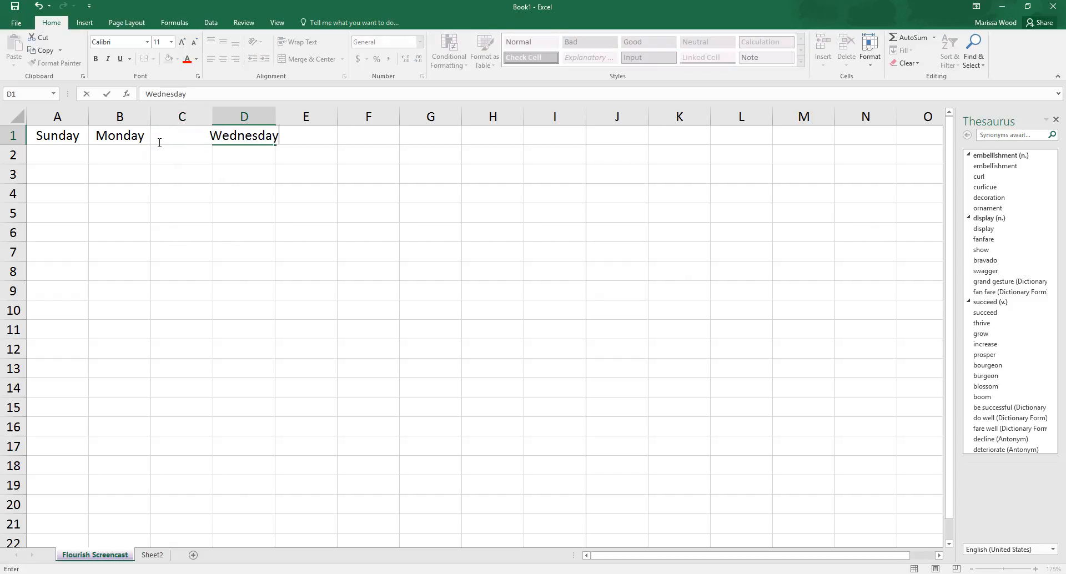
key("Tab")
type("Thursday")
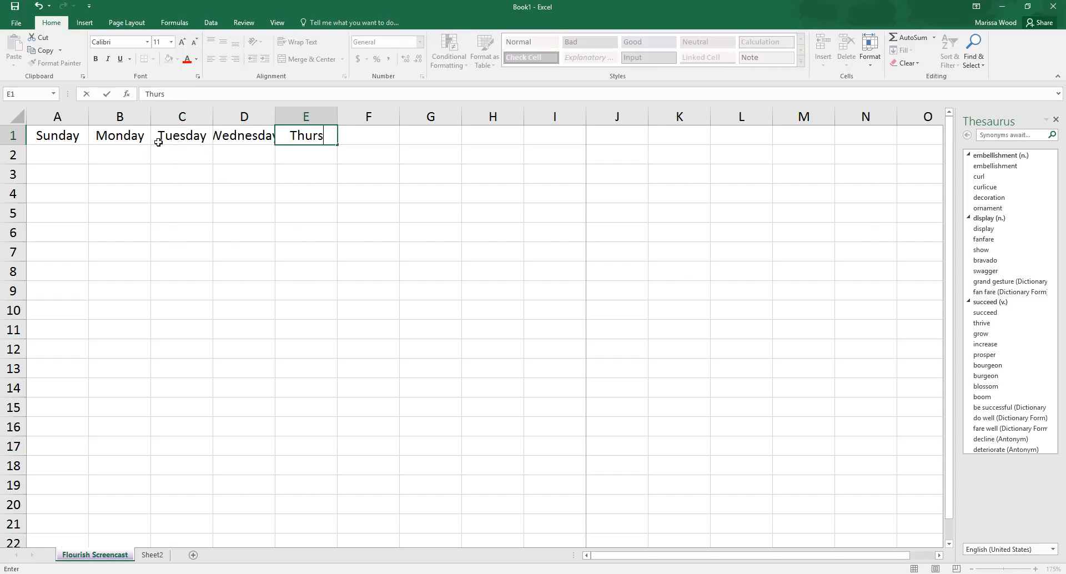
Step: Complete the weekday headings with Friday in F1 and Saturday in G1
key("Tab")
type("frida")
key("BackSpace")
key("BackSpace")
key("BackSpace")
key("BackSpace")
key("BackSpace")
type("Friday")
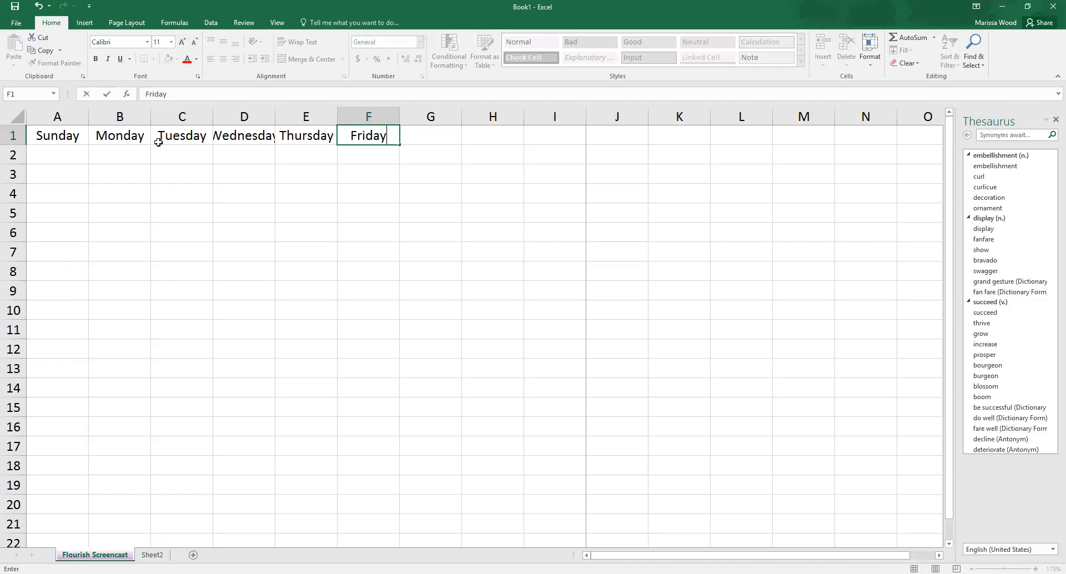
key("ctrl+Return")
key("Tab")
type("Sat")
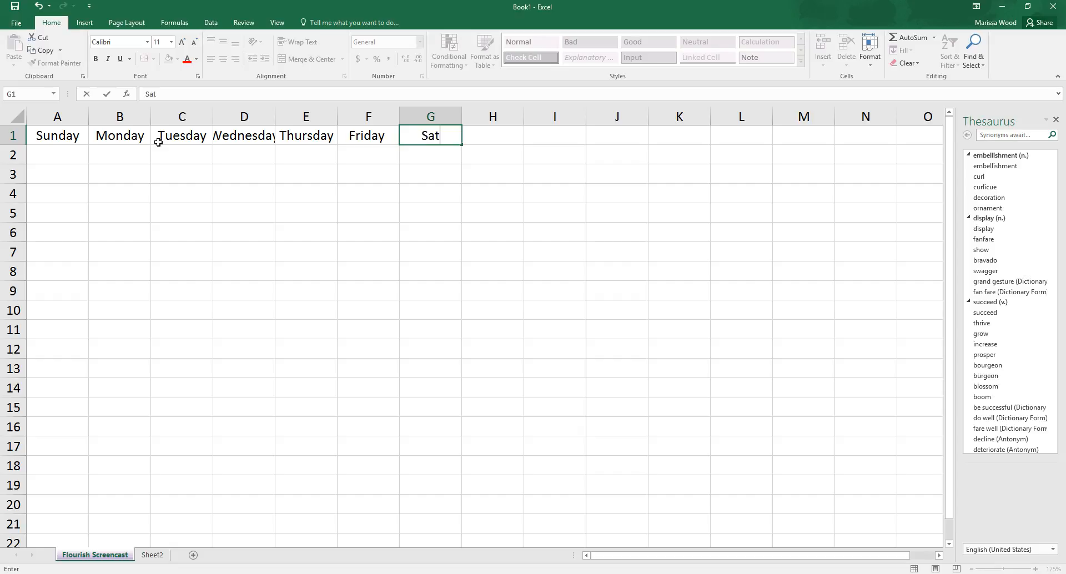
type("urday")
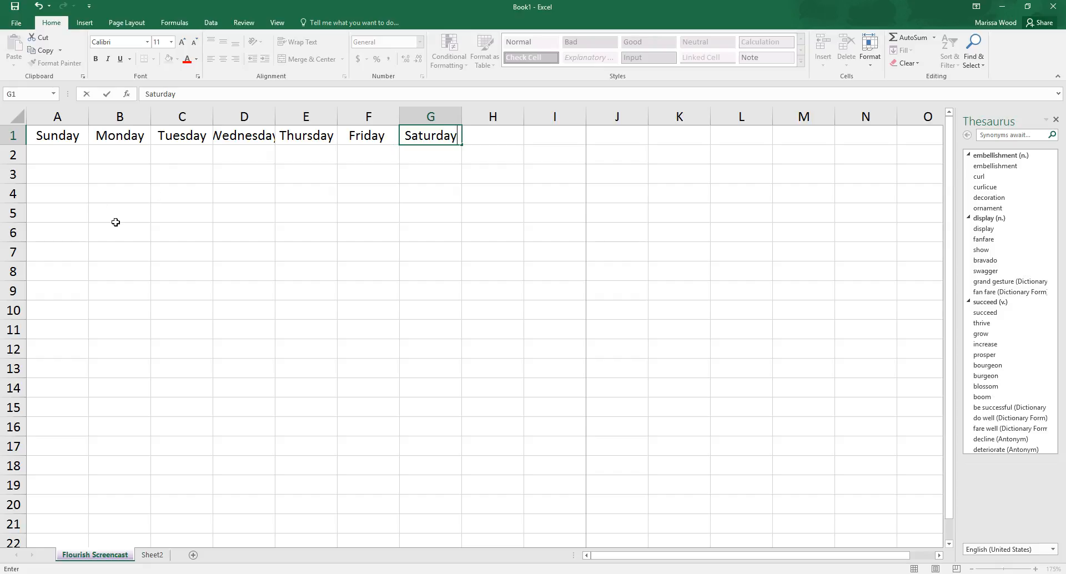
right_click(68, 119)
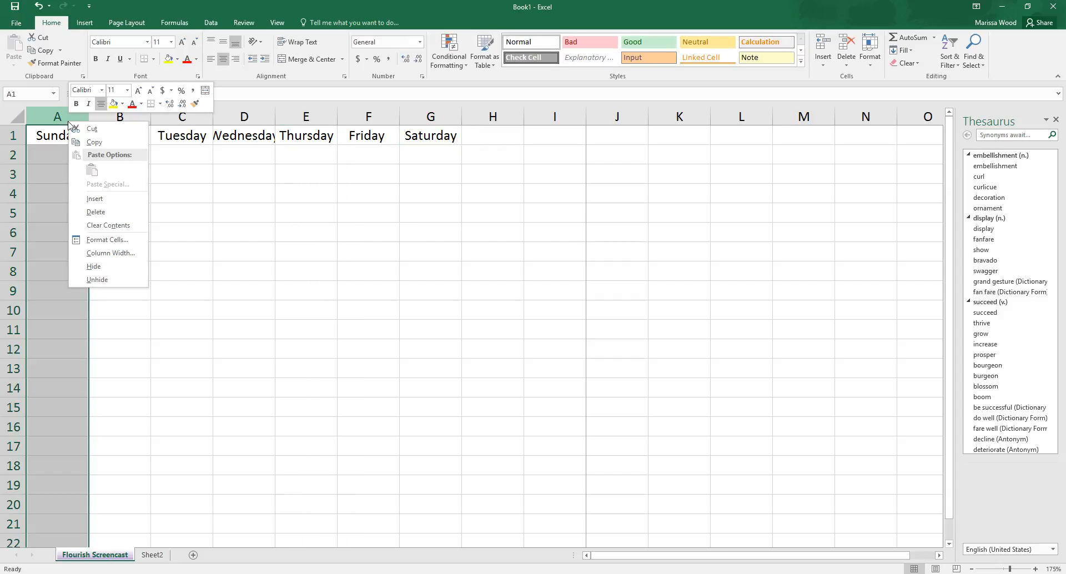
left_click(49, 115)
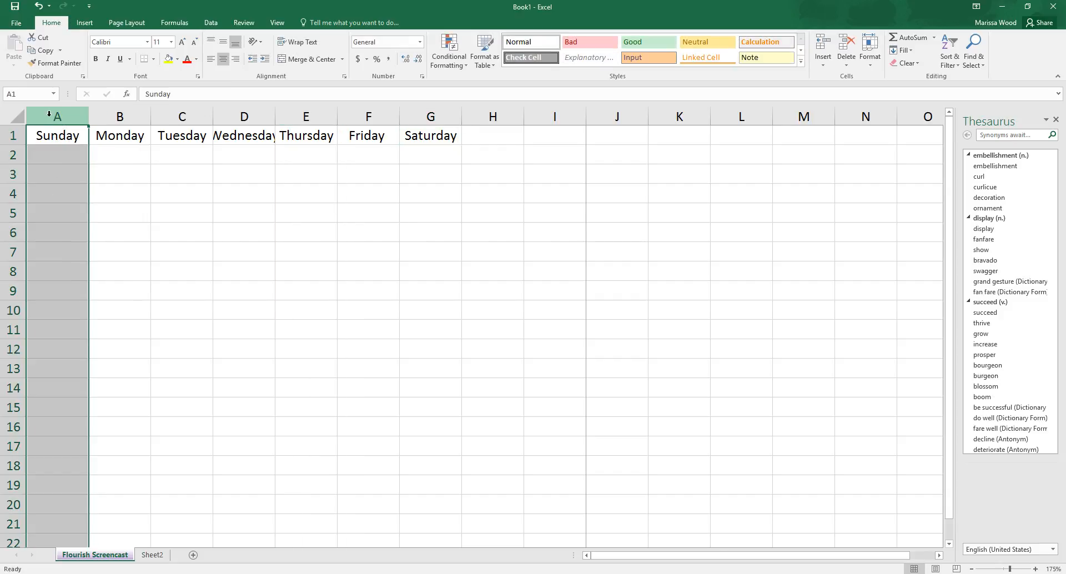
left_click(104, 115)
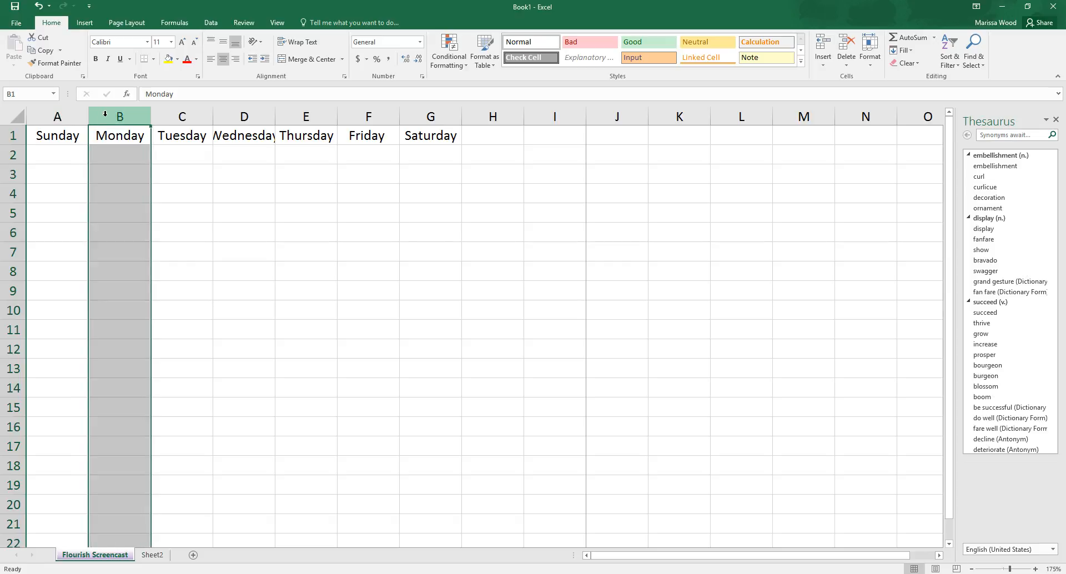
left_click(176, 115)
left_click(235, 115)
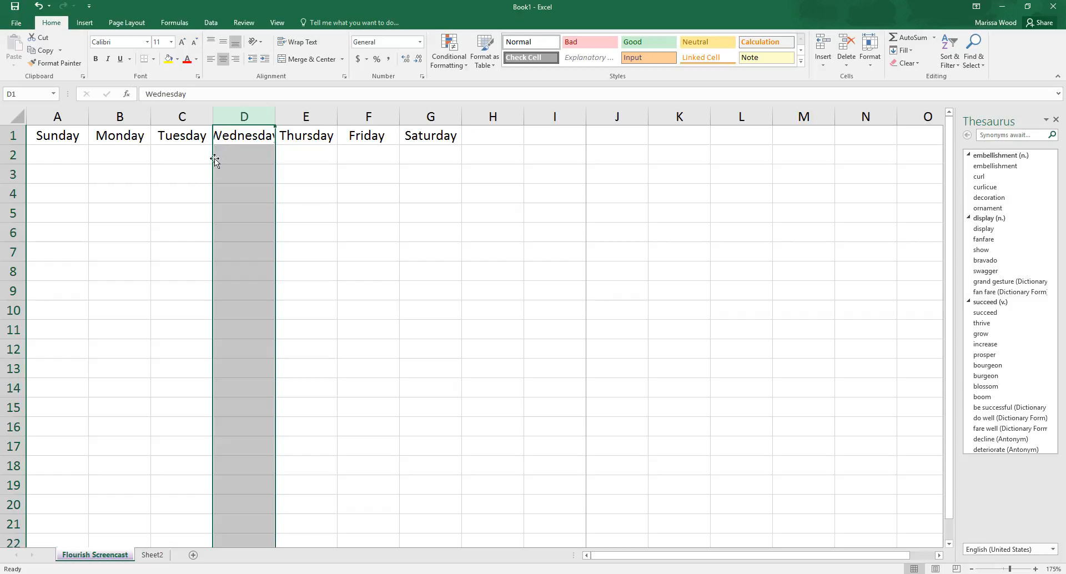
left_click(210, 182)
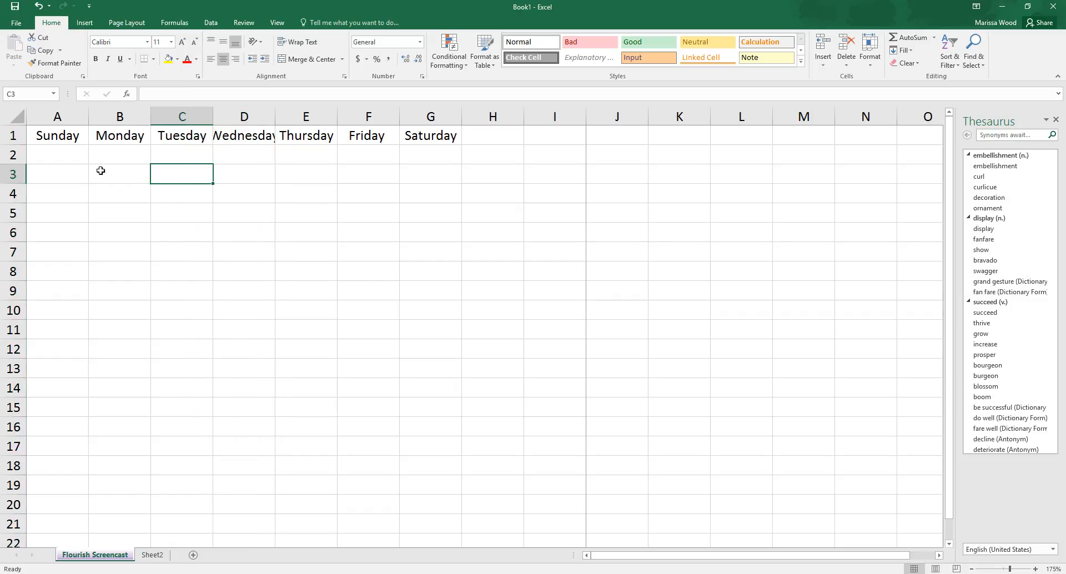
left_click_drag(60, 136, 72, 285)
left_click(63, 132)
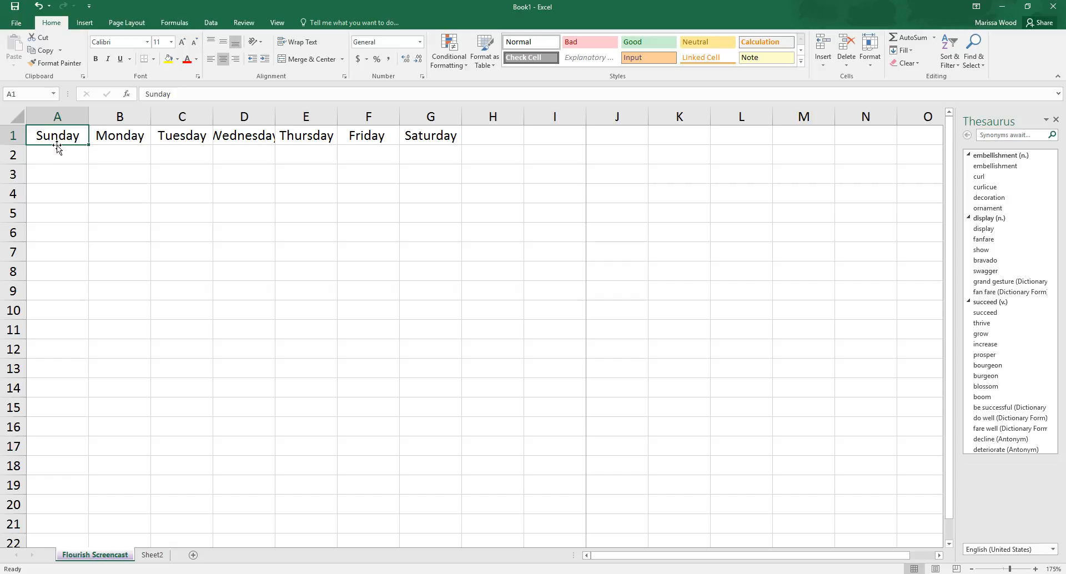
left_click_drag(57, 149, 54, 490)
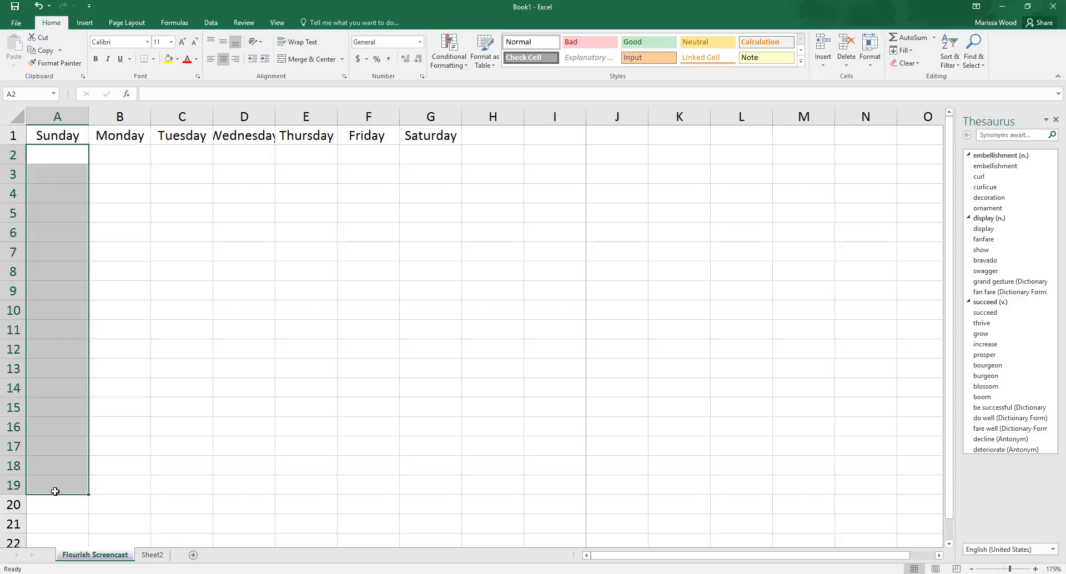
Step: Insert a blank column before the Sunday column
left_click(75, 119)
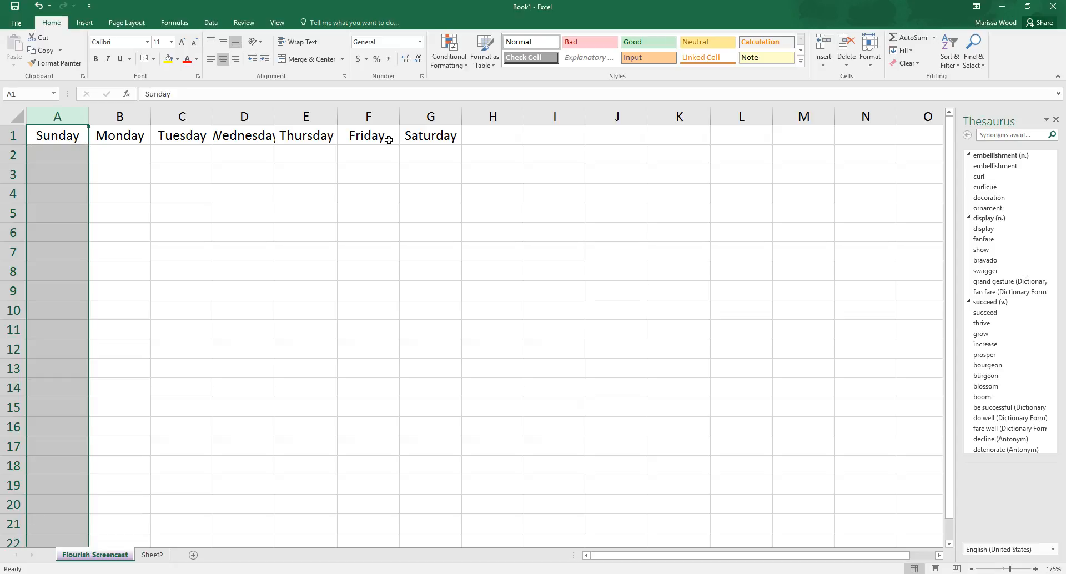
right_click(58, 117)
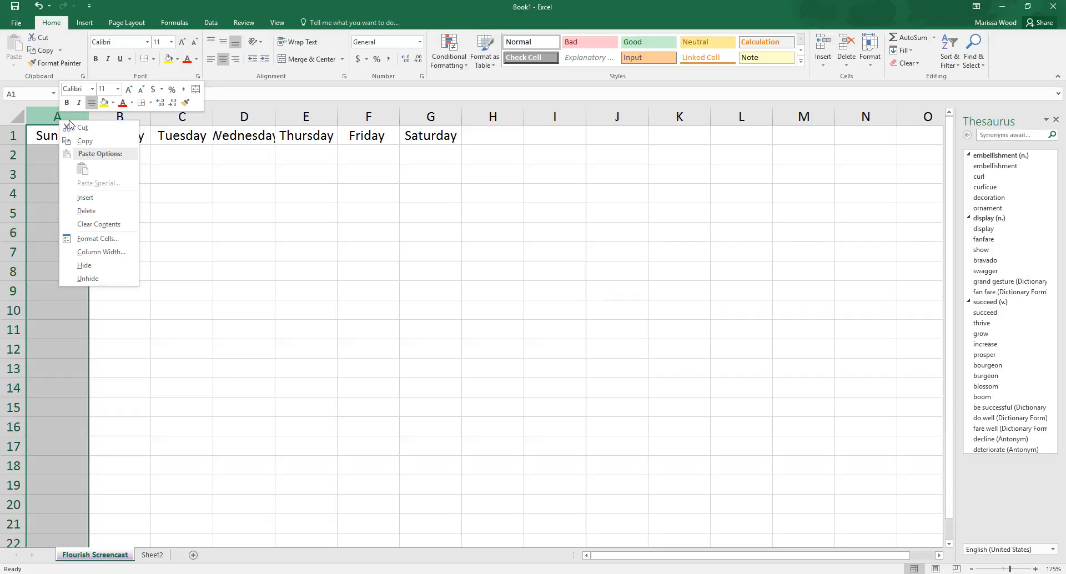
left_click(87, 198)
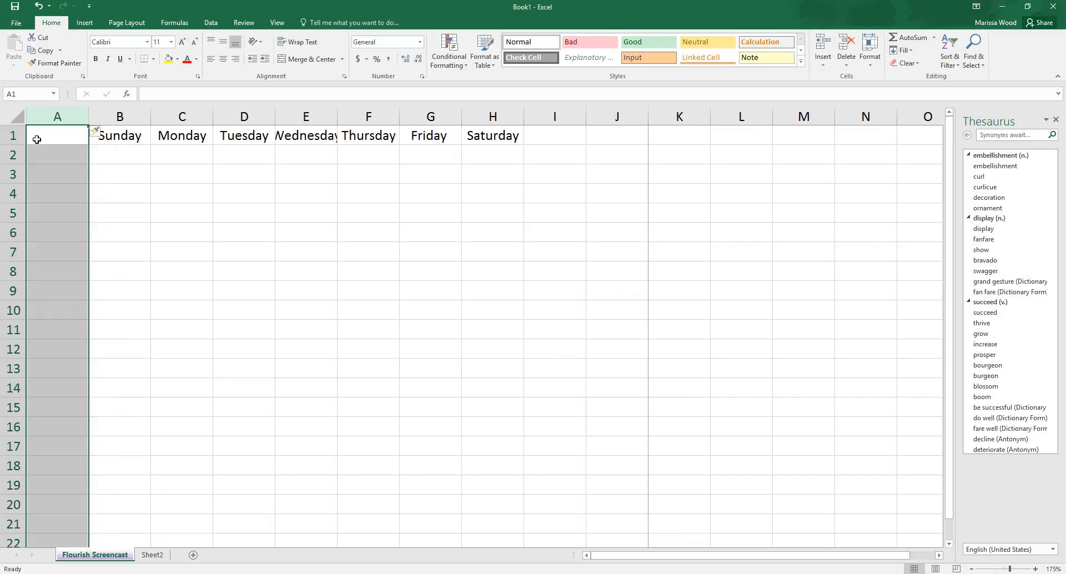
left_click(121, 117)
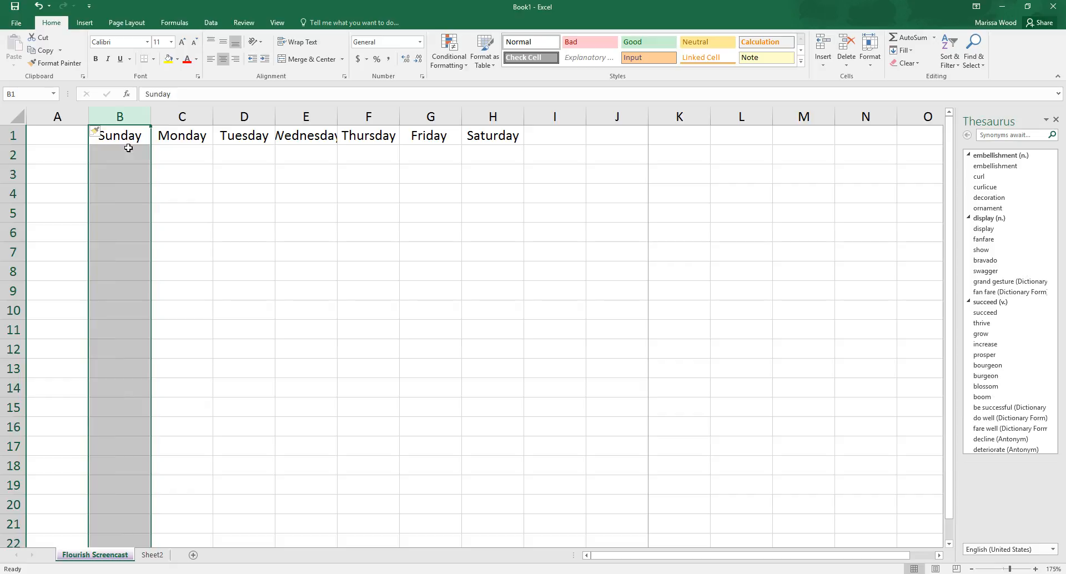
left_click(162, 116)
right_click(164, 123)
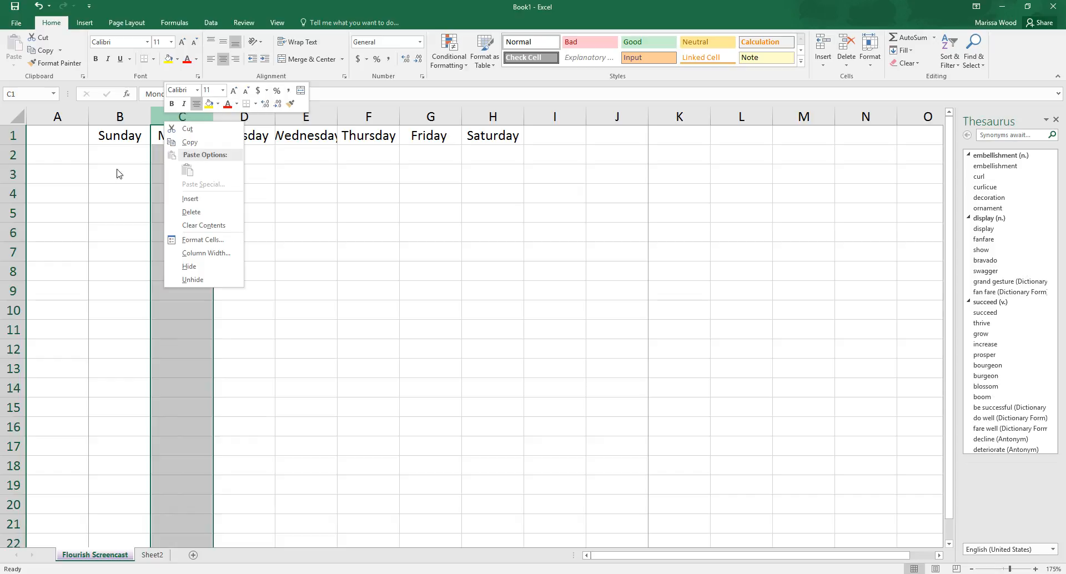
key("Escape")
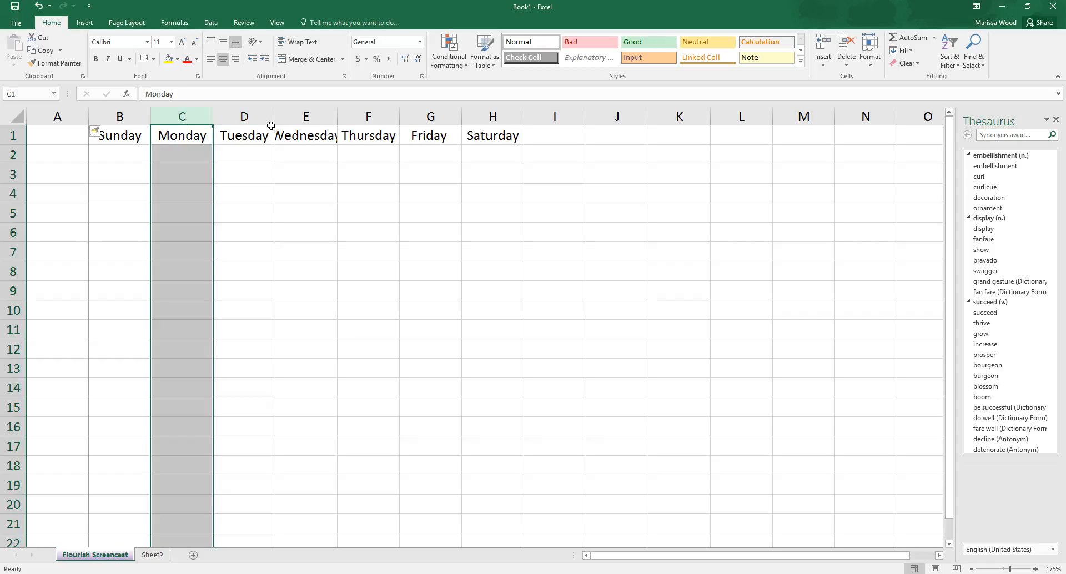
Step: Apply the Clear Formatting insert option to the new blank column A and select cell A1
left_click(97, 132)
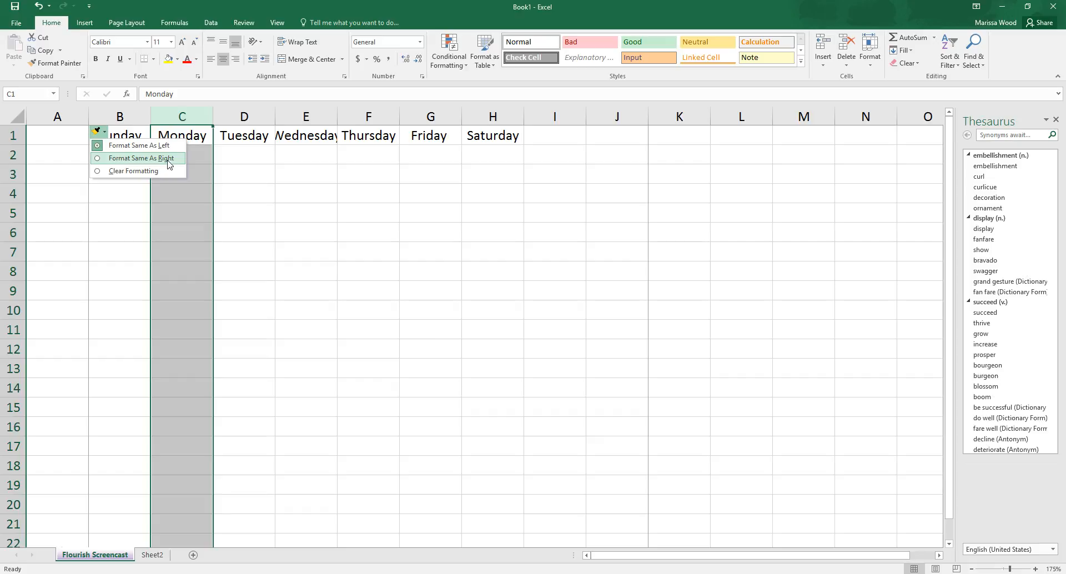
left_click(99, 172)
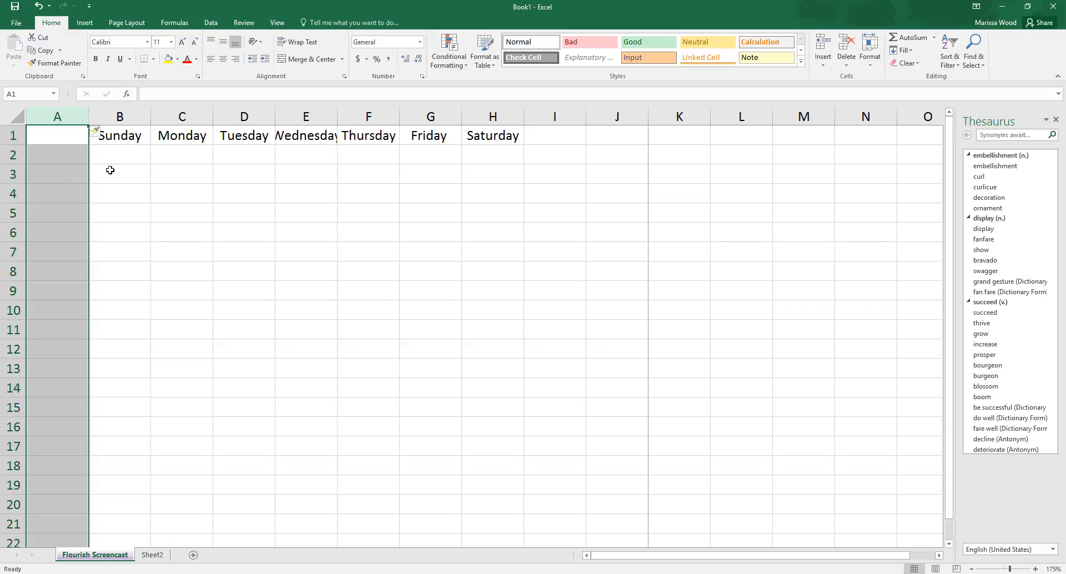
left_click(104, 135)
left_click(114, 194)
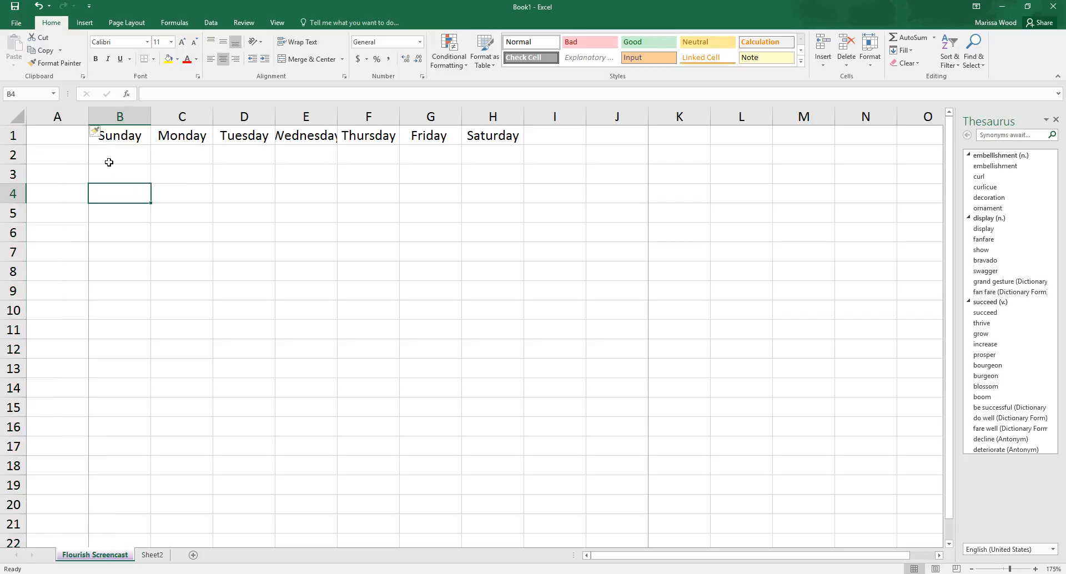
left_click(97, 133)
left_click(96, 133)
left_click(69, 131)
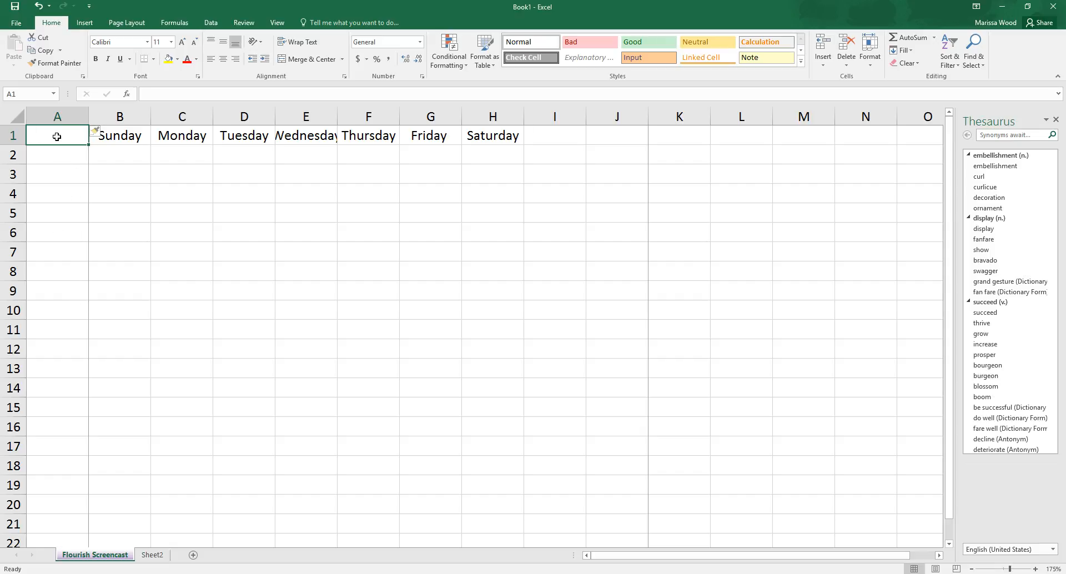
Step: Enter the time 8:00 in cell A2 as the first row label
left_click(58, 157)
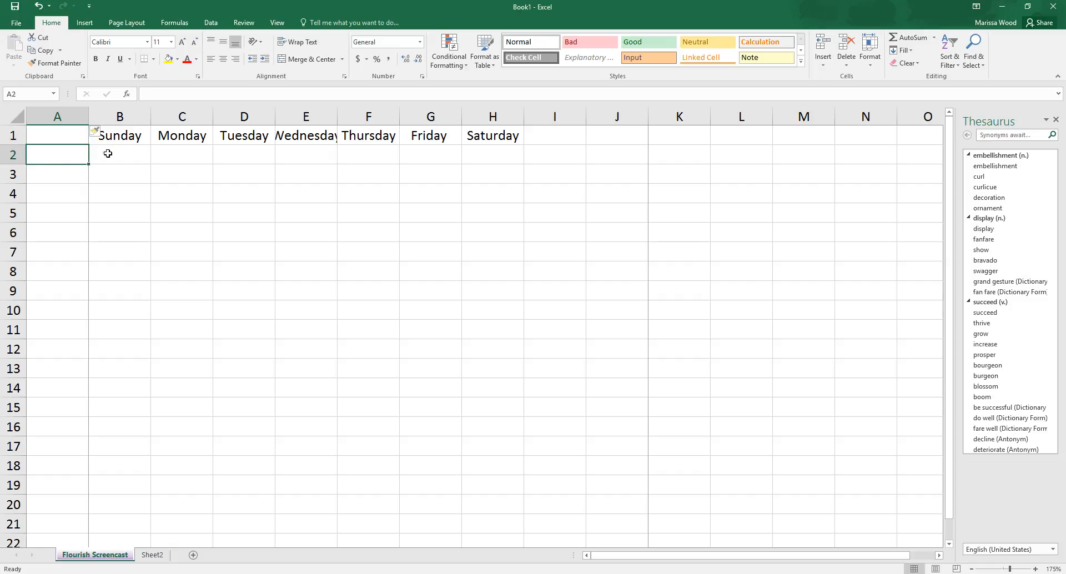
left_click(68, 129)
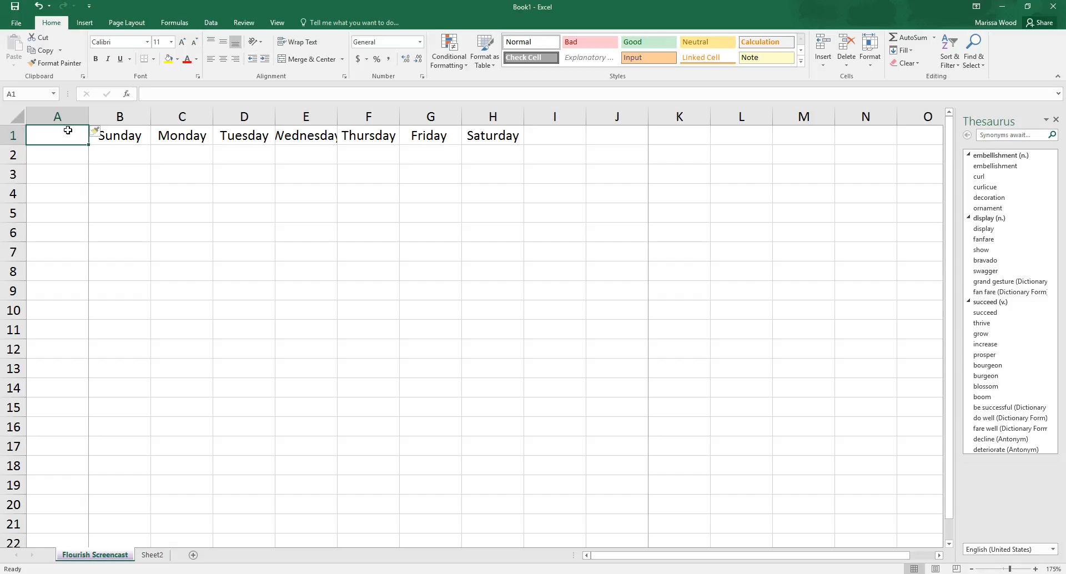
left_click(78, 151)
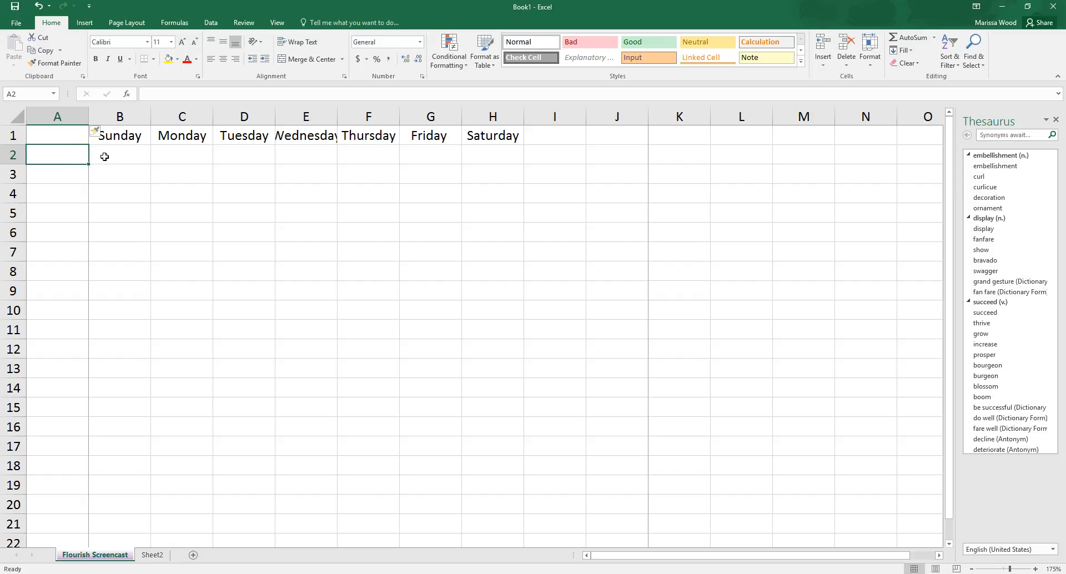
type("8")
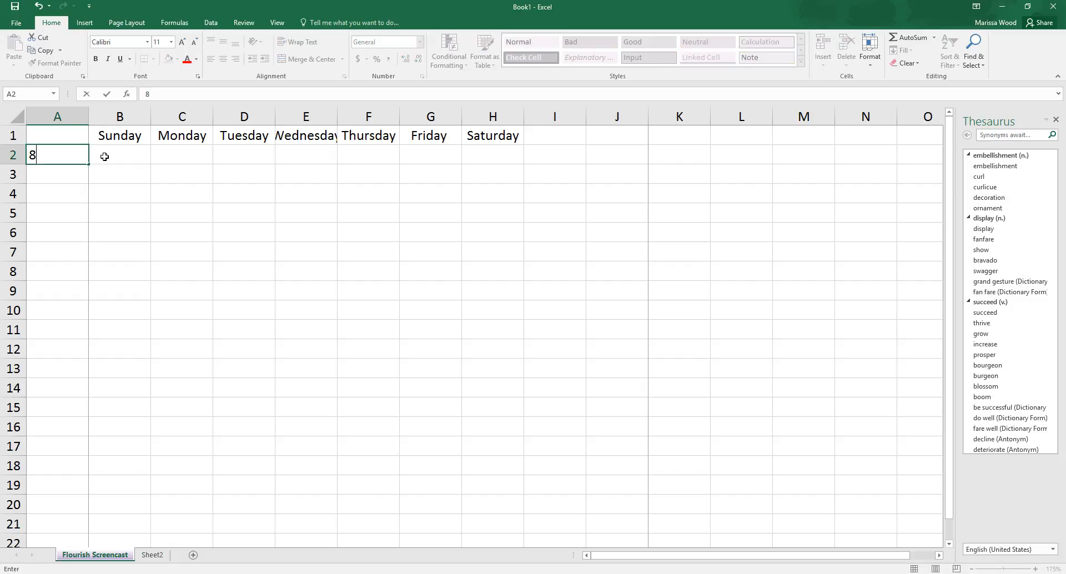
type(":00")
key("Return")
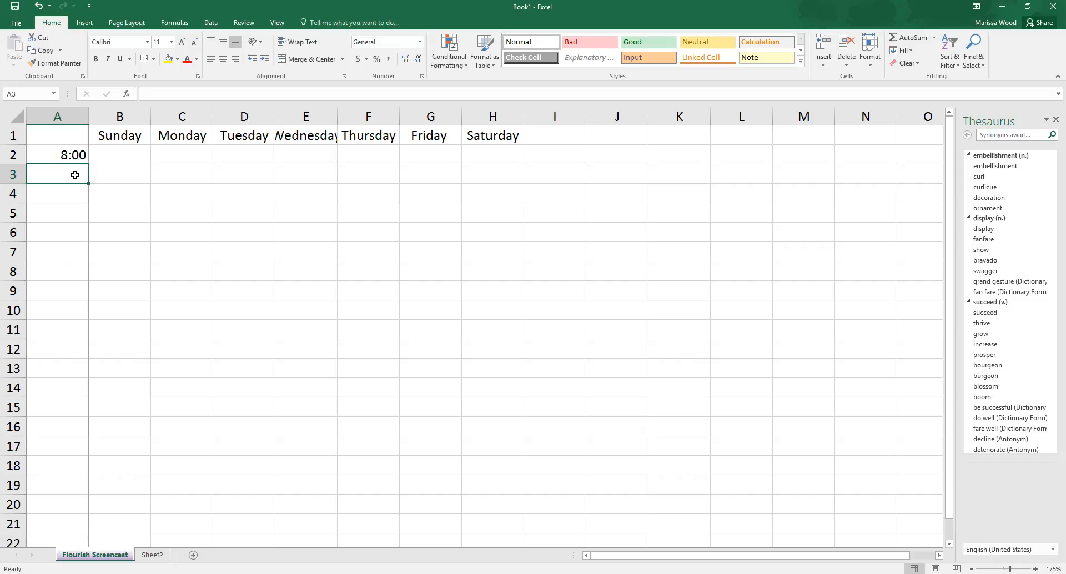
Step: Enter the times 10:00 in cell A3 and 12:00 in cell A4
type("19")
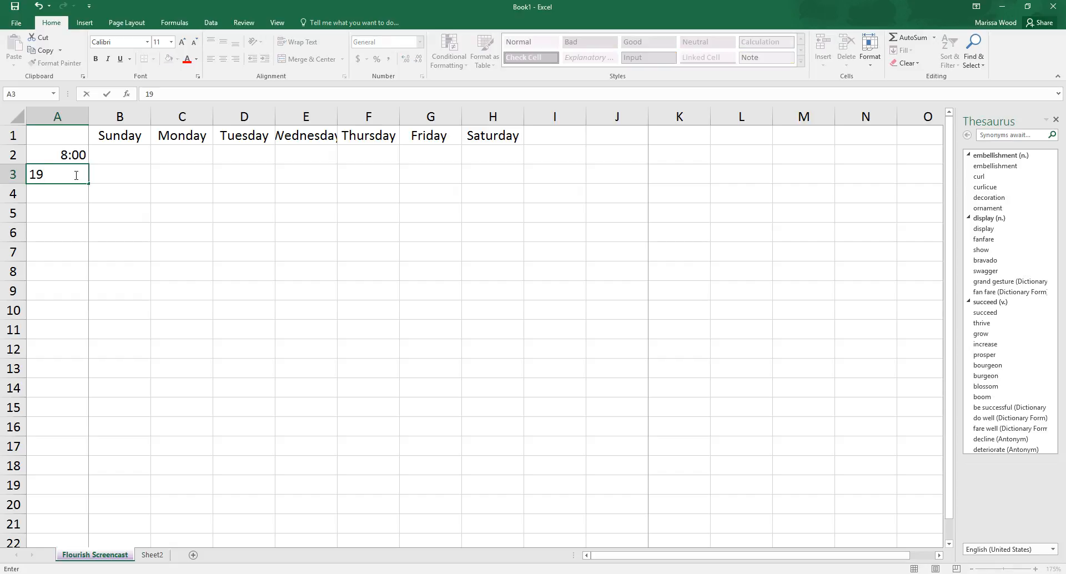
key("BackSpace")
type("0:00")
key("Return")
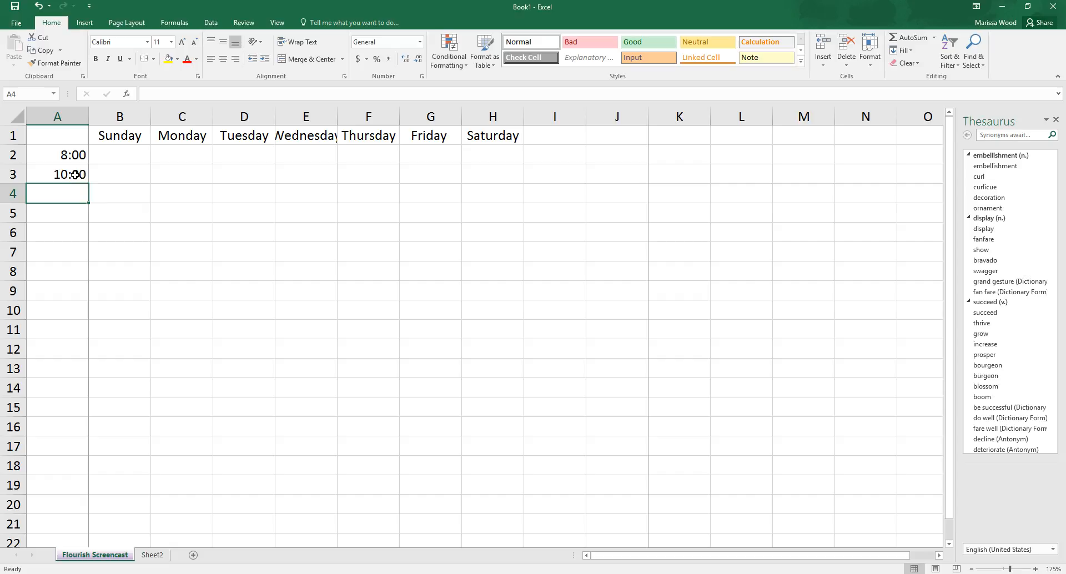
type("12:00")
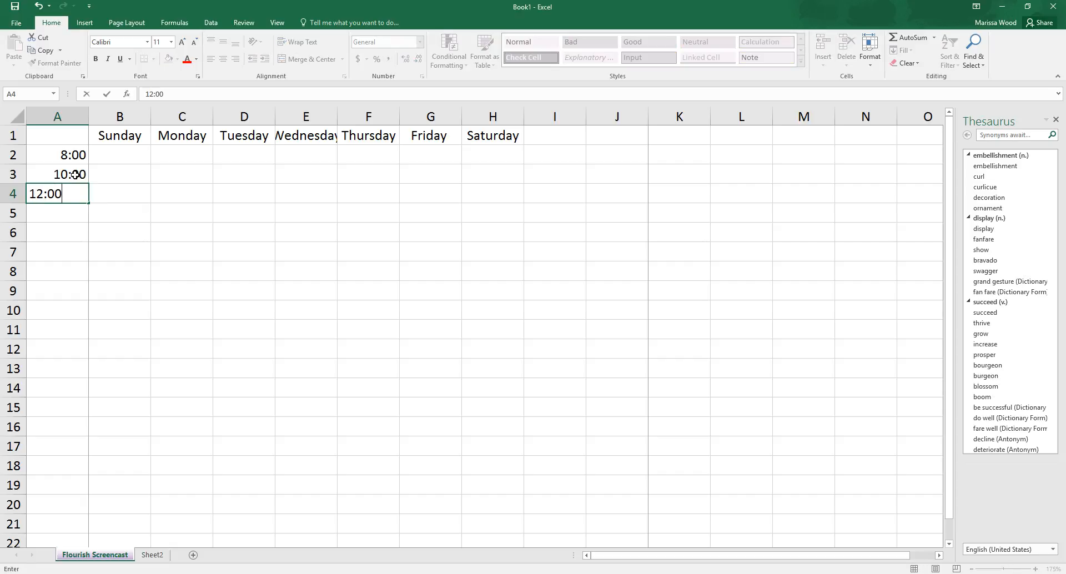
key("Return")
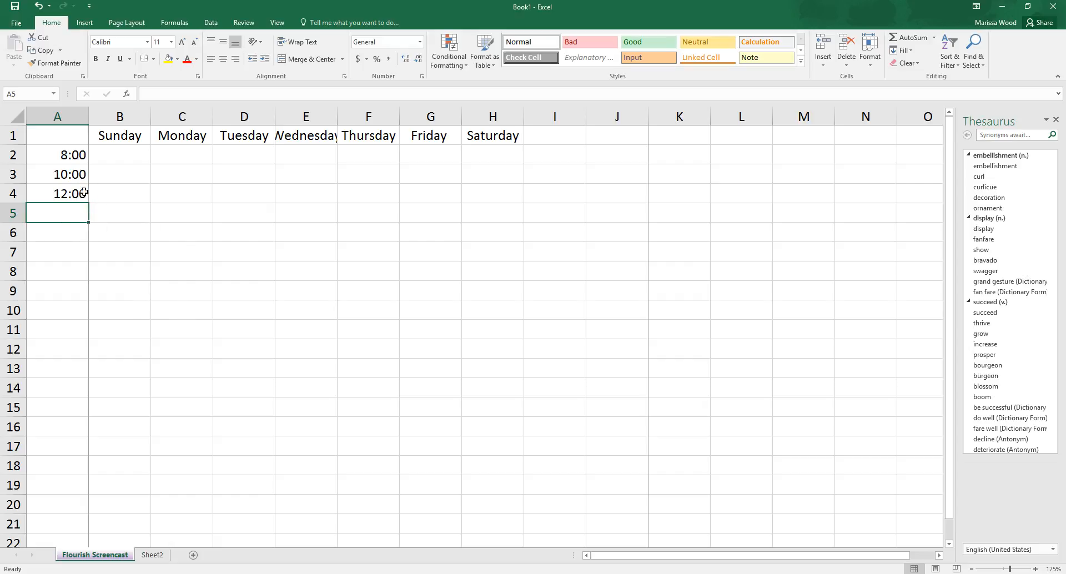
Step: Extend the two-hour time series in A2:A4 down to cell A14 with AutoFill
left_click(83, 155)
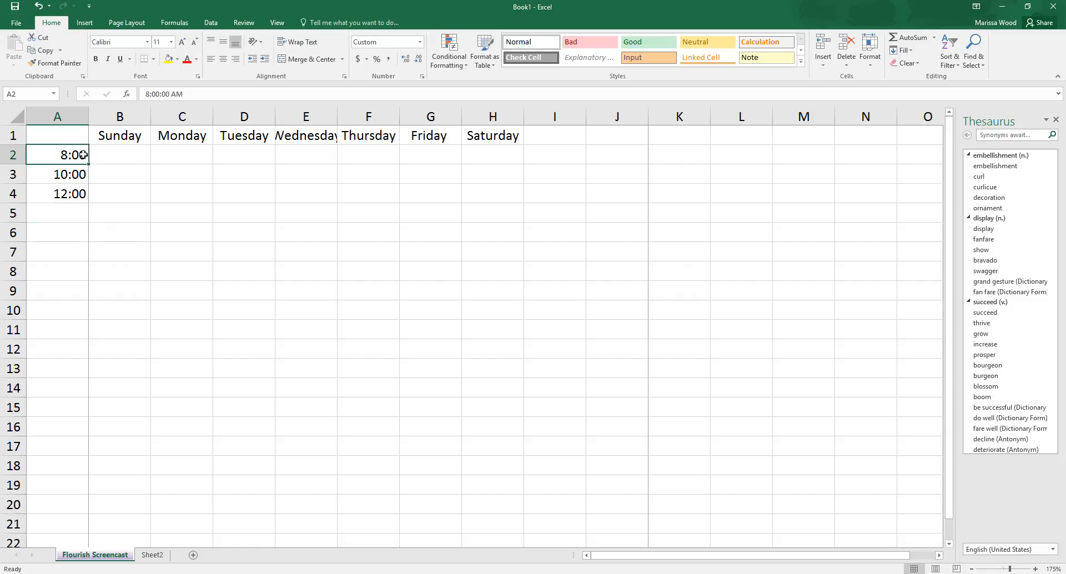
left_click(84, 194)
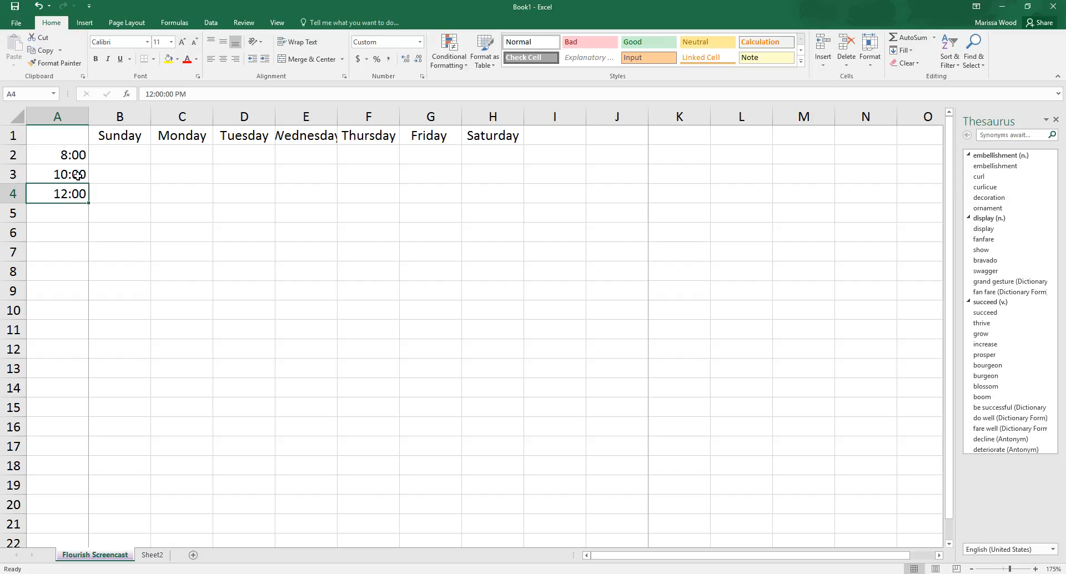
left_click_drag(79, 155, 80, 194)
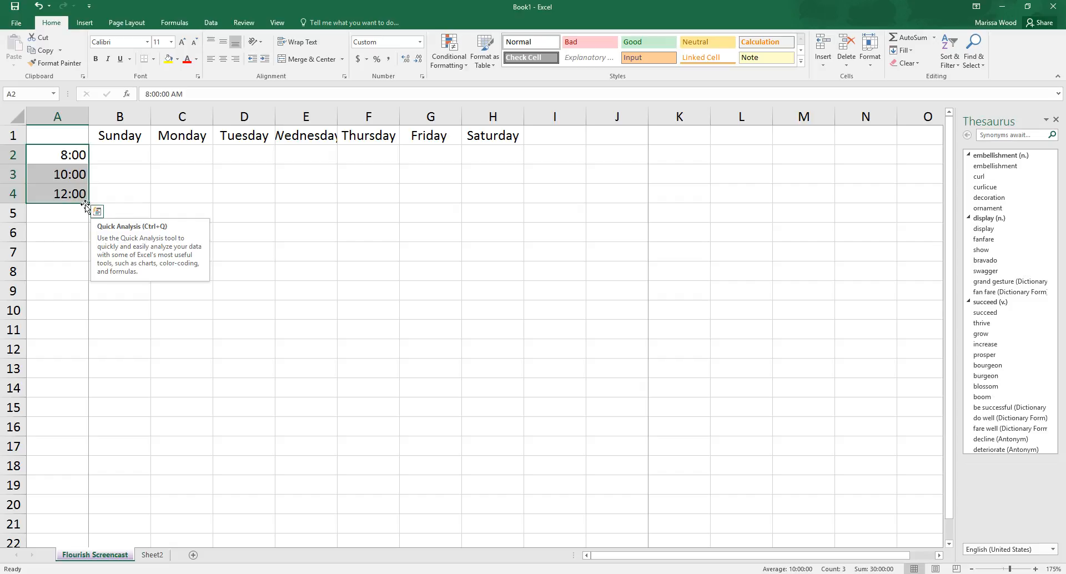
left_click_drag(89, 202, 89, 203)
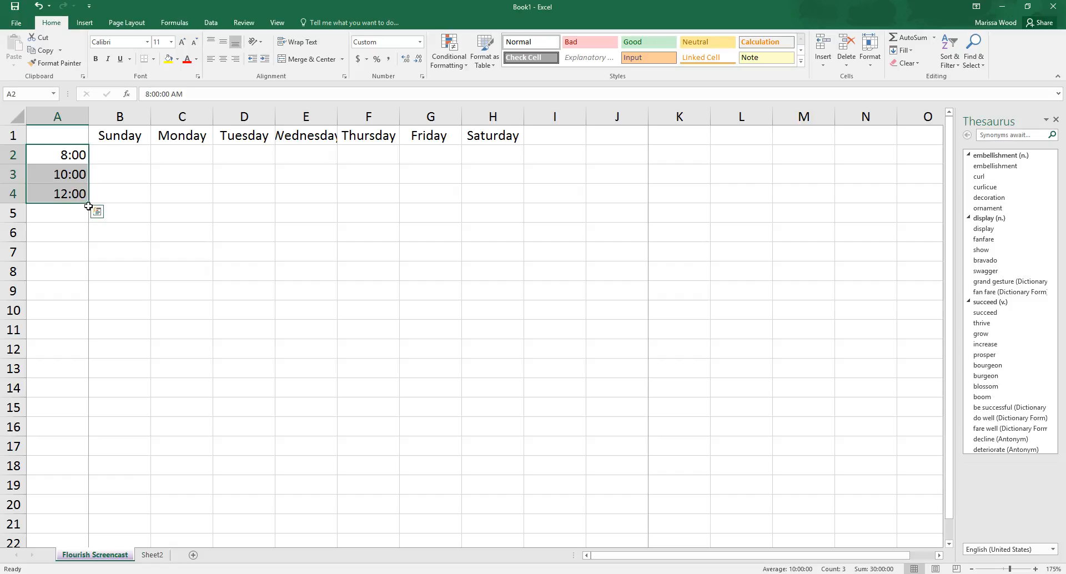
left_click_drag(89, 203, 87, 398)
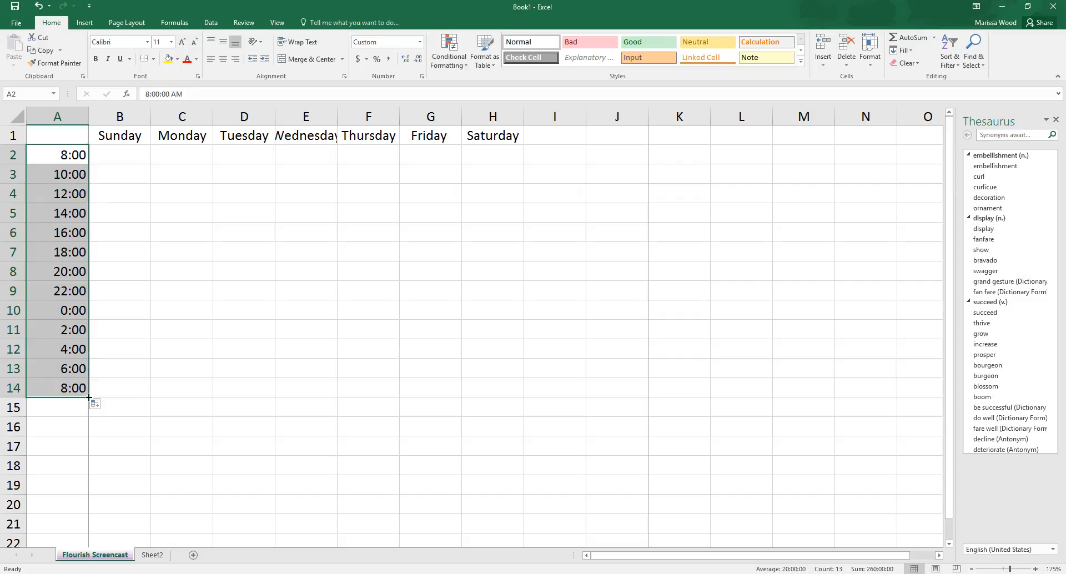
Step: Shorten the filled time series to end at cell A10 and select cell B2
left_click_drag(89, 397, 90, 508)
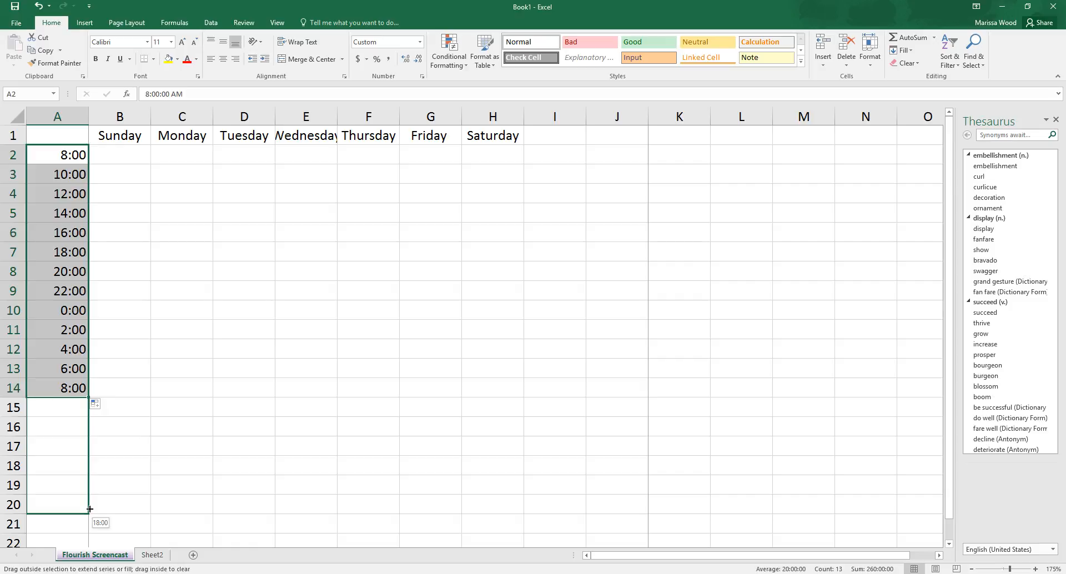
left_click_drag(89, 509, 101, 294)
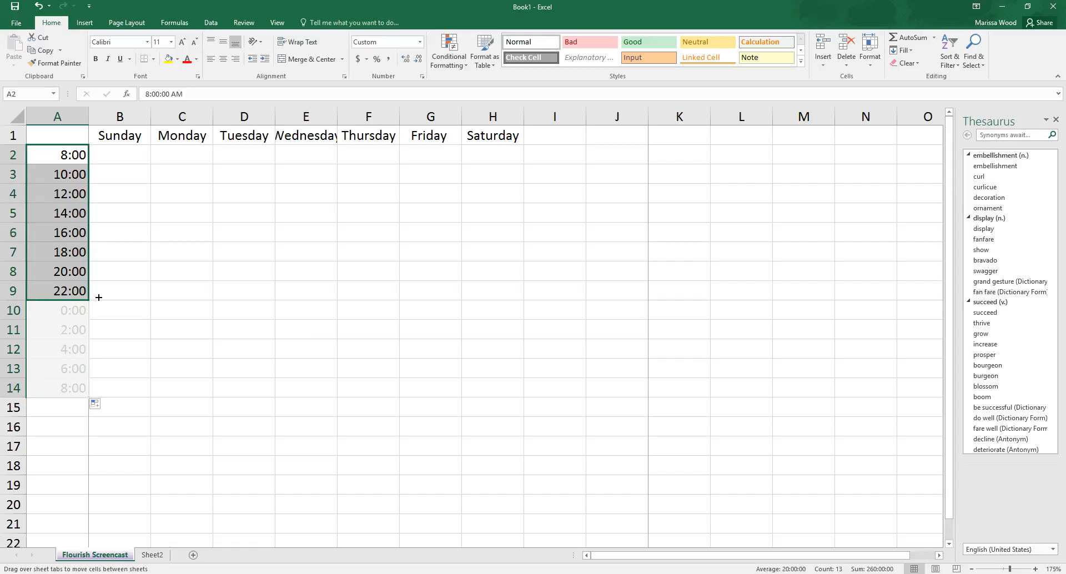
mouse_move(97, 303)
left_mouse_down()
mouse_move(93, 396)
mouse_move(91, 289)
mouse_move(88, 318)
left_mouse_up()
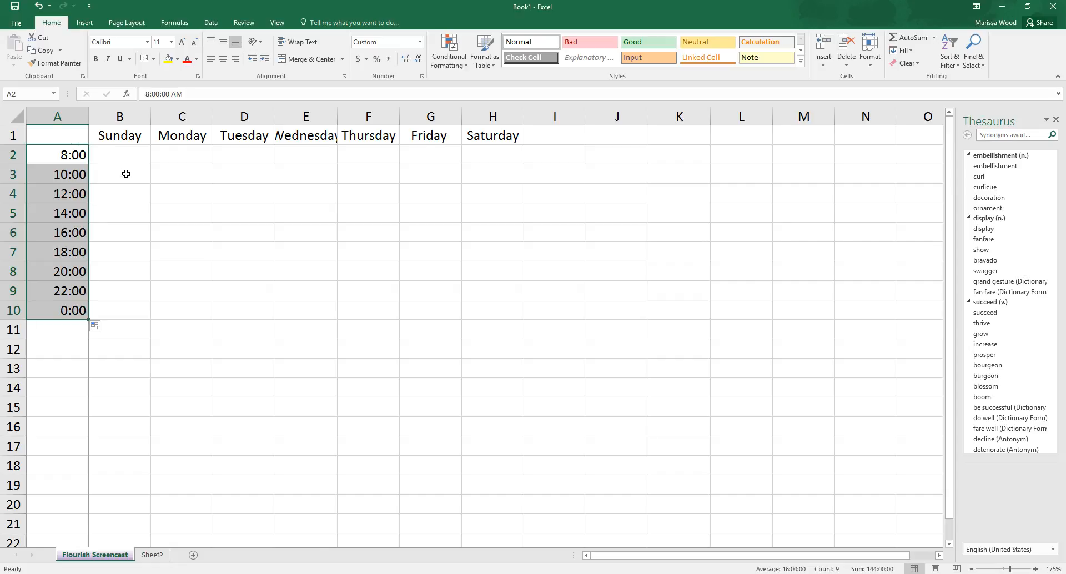
left_click(123, 174)
left_click(122, 156)
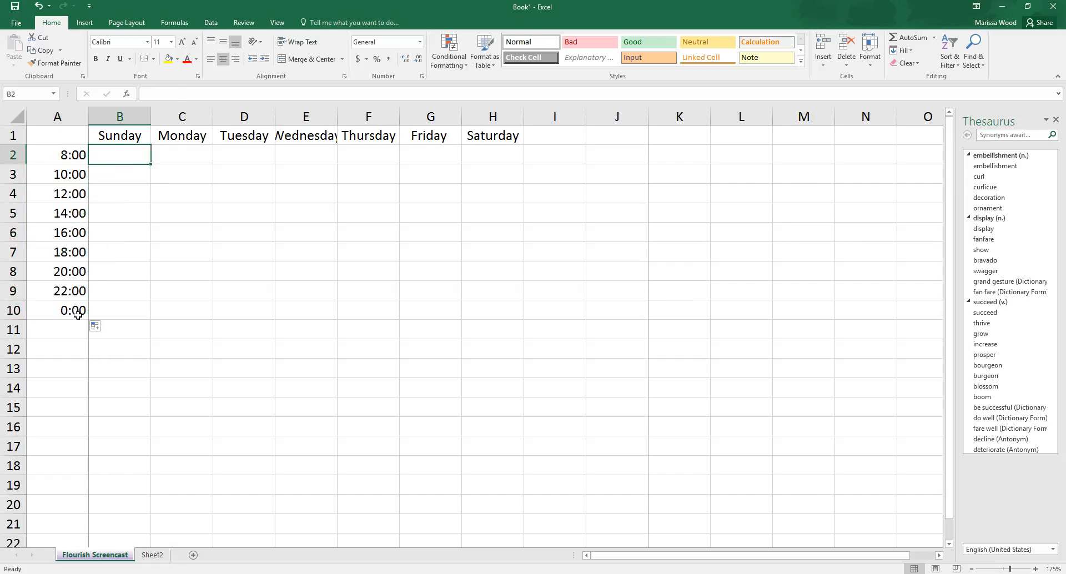
Step: Apply the Copy Cells fill option to the AutoFilled times in column A
left_click(104, 328)
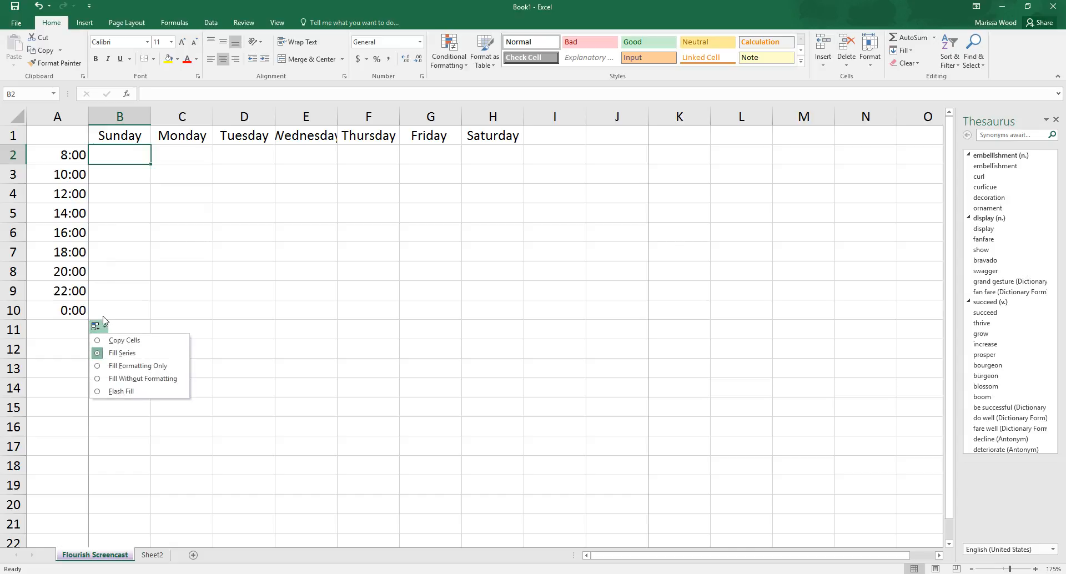
left_click(79, 330)
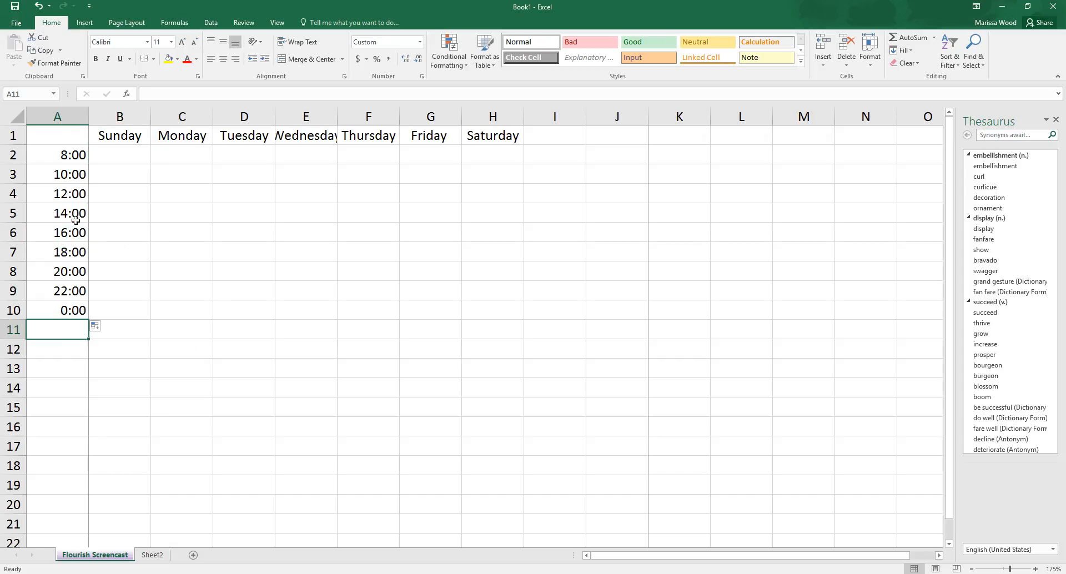
left_click(78, 153)
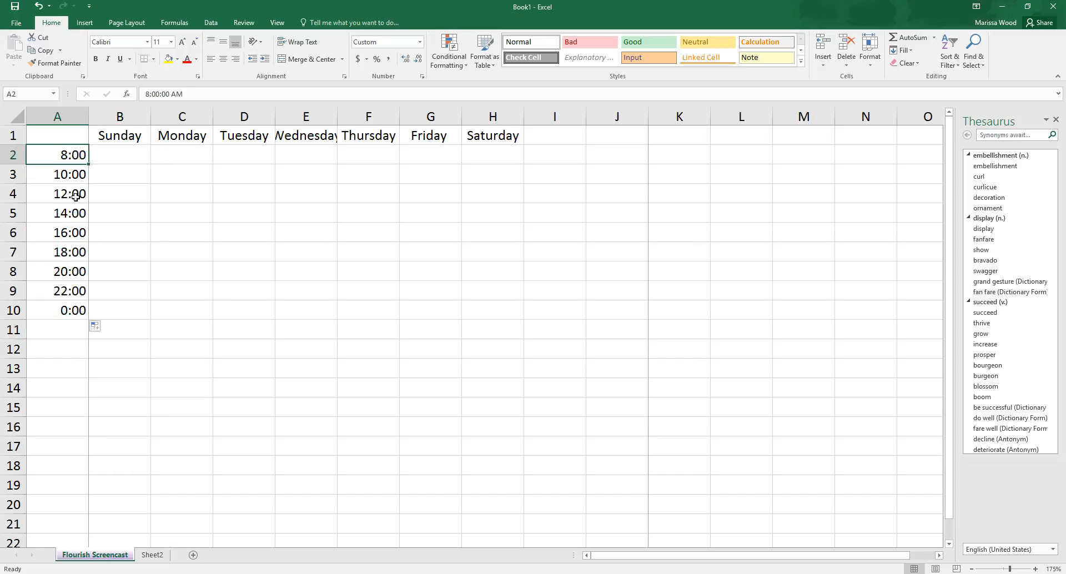
left_click(105, 328)
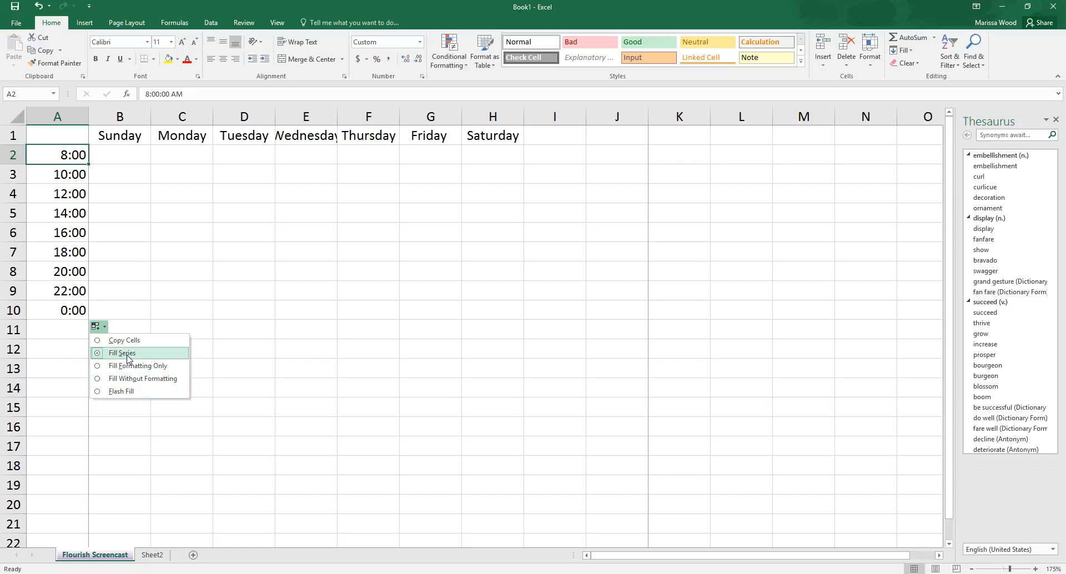
left_click(99, 340)
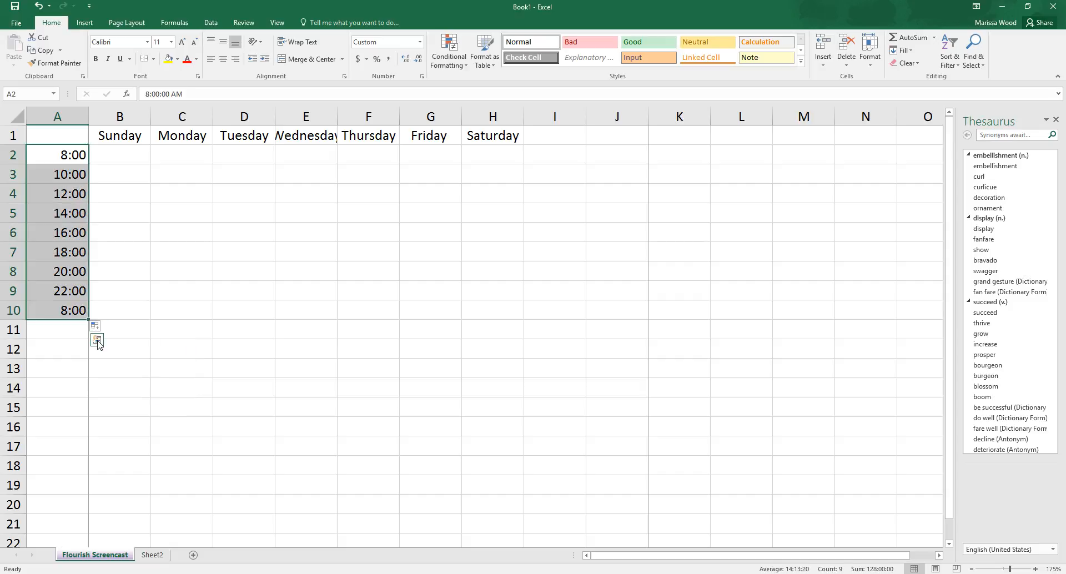
left_click(106, 329)
left_click(81, 347)
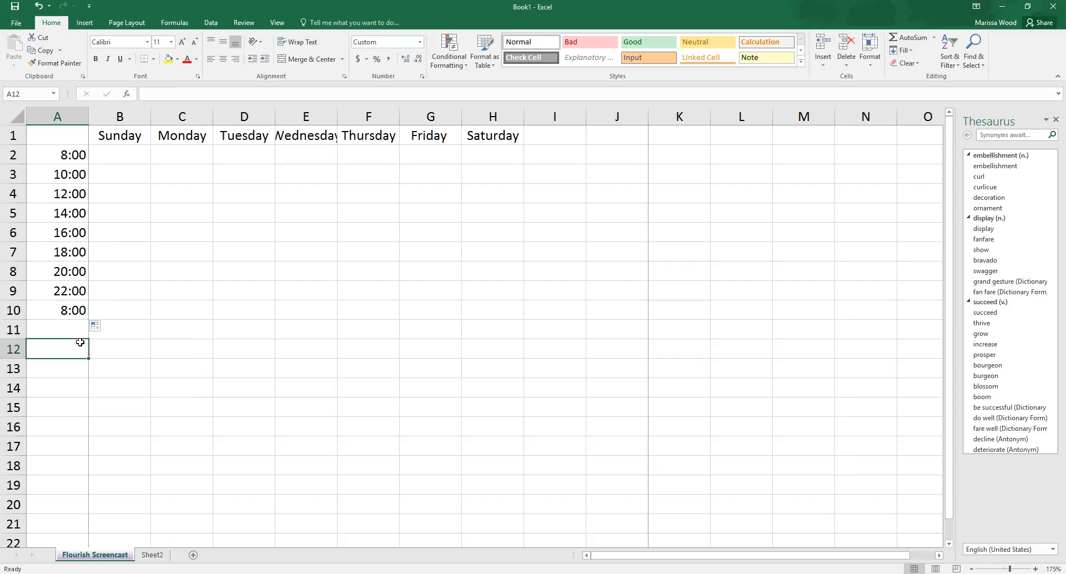
Step: Select the range A5:A10 and clear the time in its first cell, A5
left_click(77, 210)
left_click_drag(77, 154, 85, 309)
left_click(84, 295)
left_click_drag(82, 210, 85, 307)
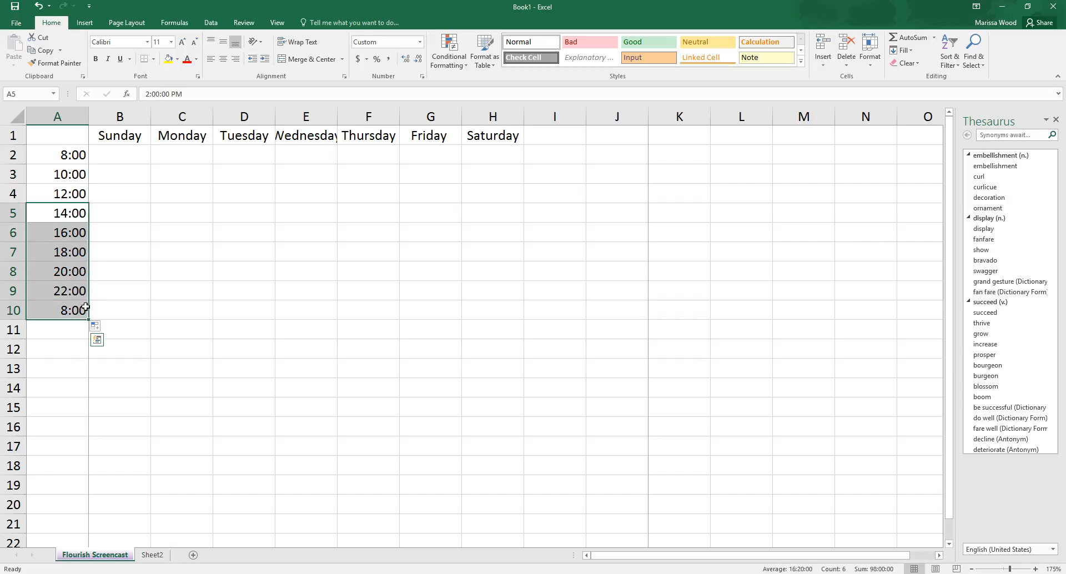
key("BackSpace")
right_click(68, 265)
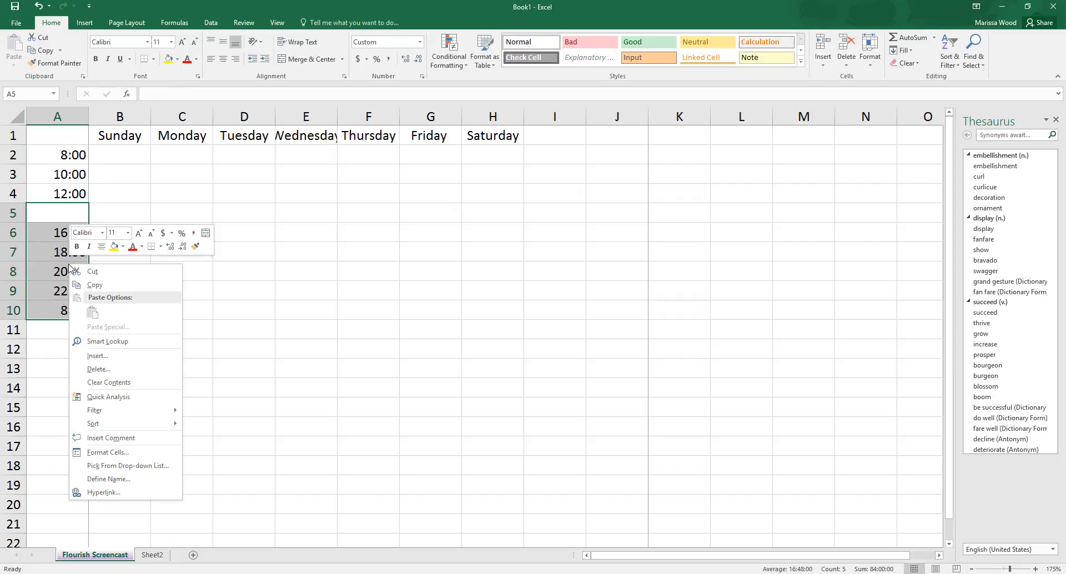
left_click(89, 271)
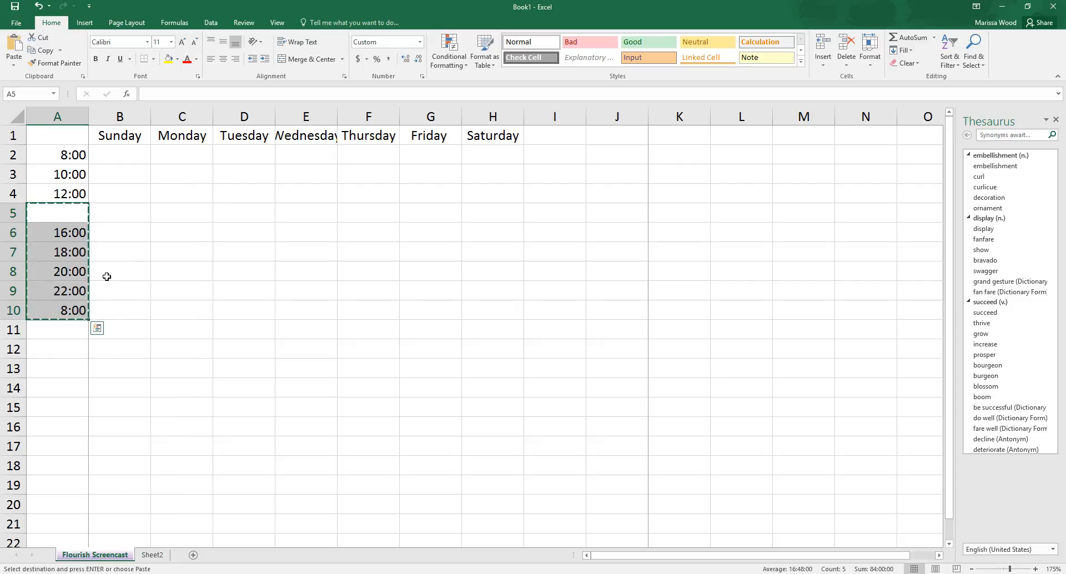
key("BackSpace")
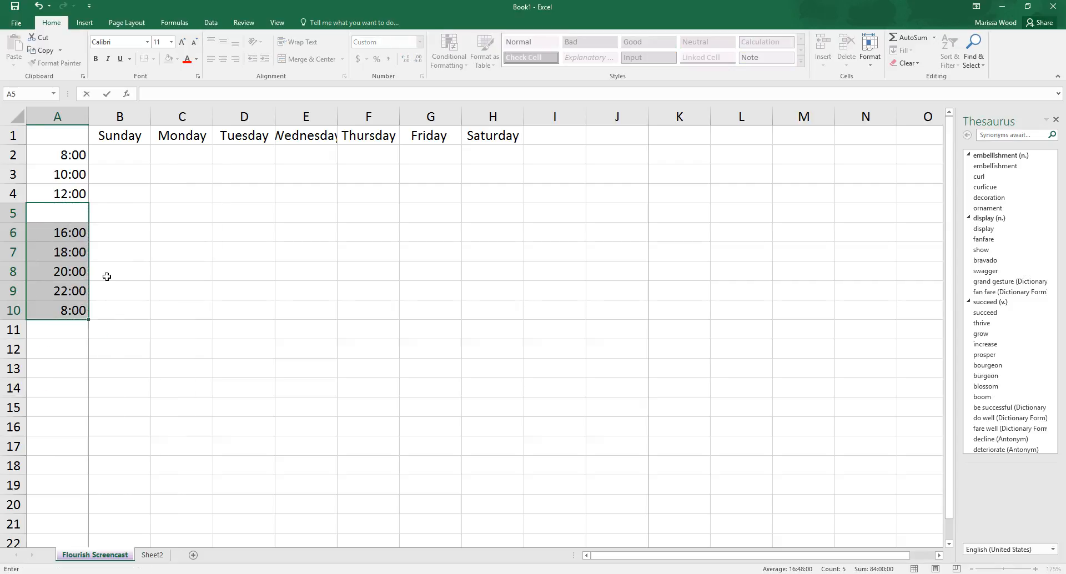
Step: Clear the times in cells A6 through A10 one cell at a time
left_click(79, 231)
key("BackSpace")
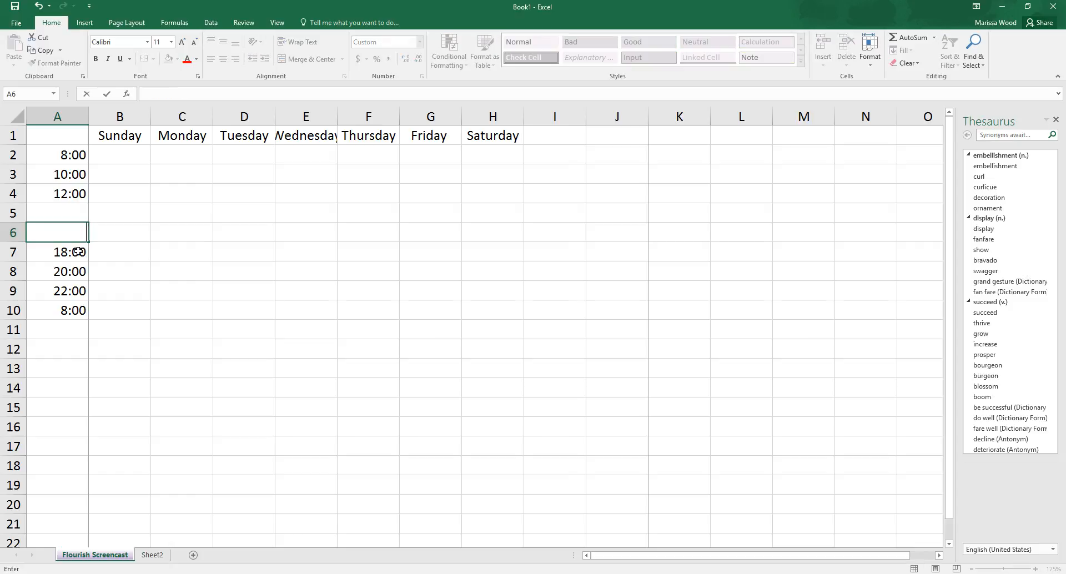
key("Return")
key("BackSpace")
key("Return")
key("BackSpace")
key("Return")
key("BackSpace")
key("Return")
key("BackSpace")
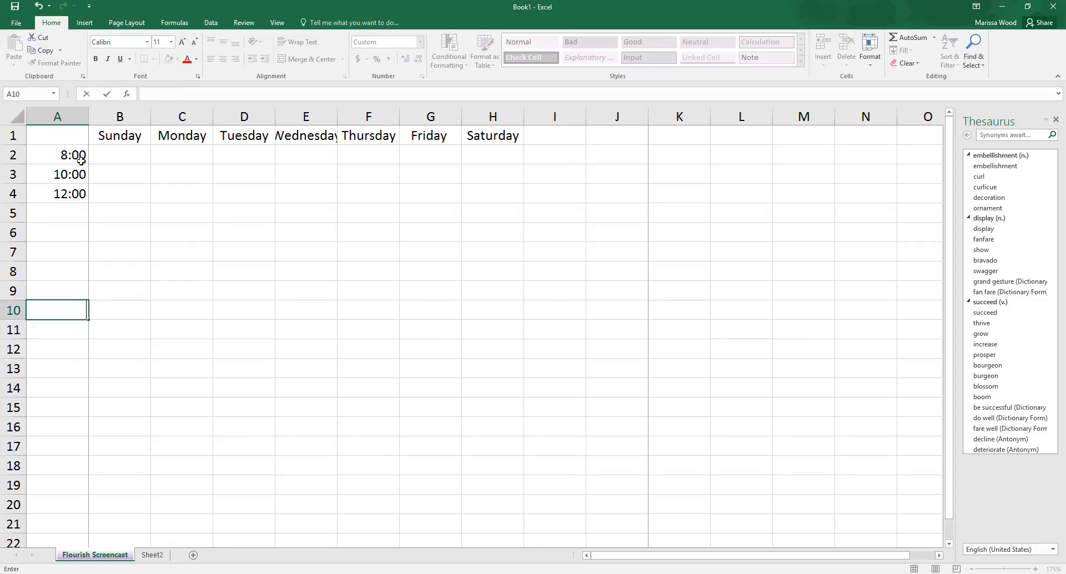
Step: AutoFill the times in A2:A4 down to cell A10 and switch the fill to Copy Cells
left_click_drag(81, 160, 83, 192)
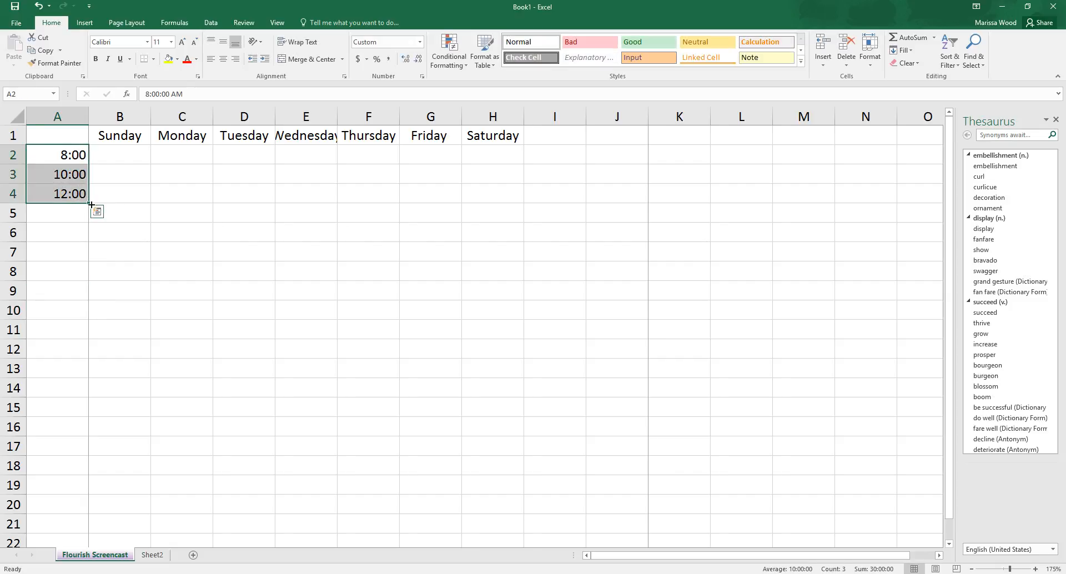
left_click_drag(89, 202, 83, 318)
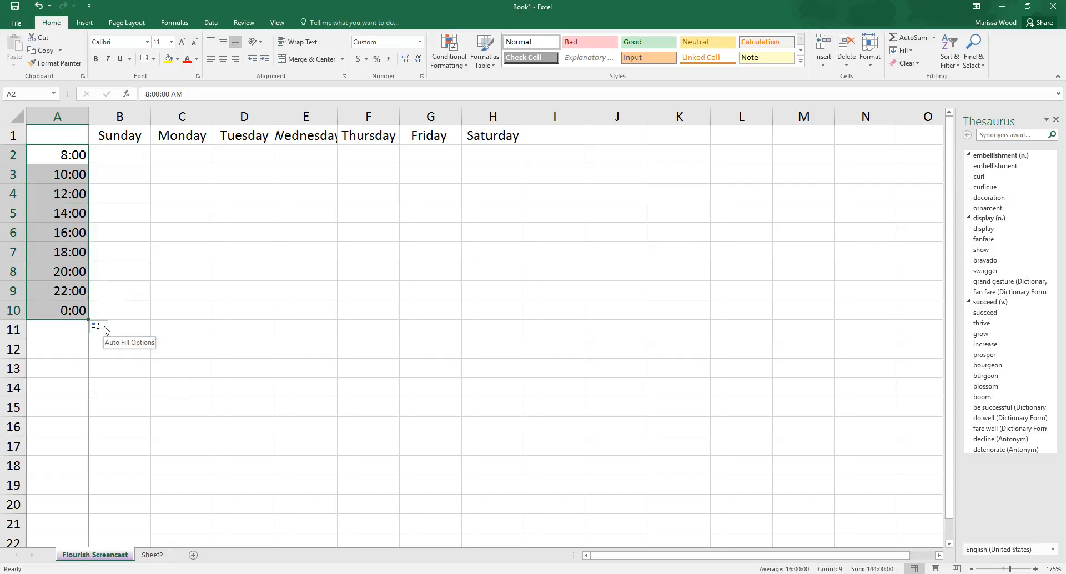
left_click(97, 326)
left_click(97, 341)
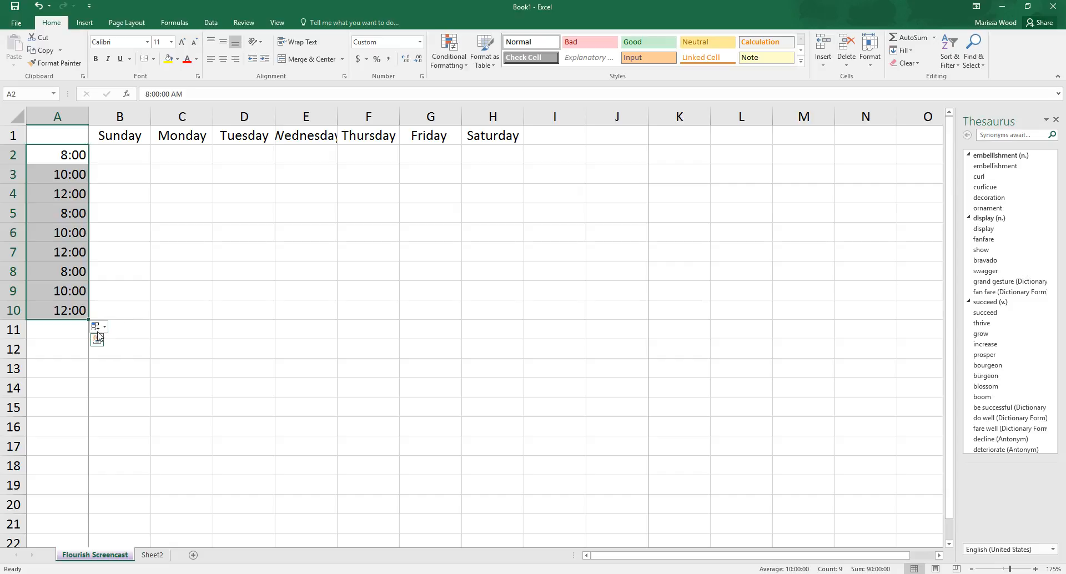
Step: Change the fill option for A2:A10 to Fill Formatting Only, followed by Fill Without Formatting
left_click(104, 329)
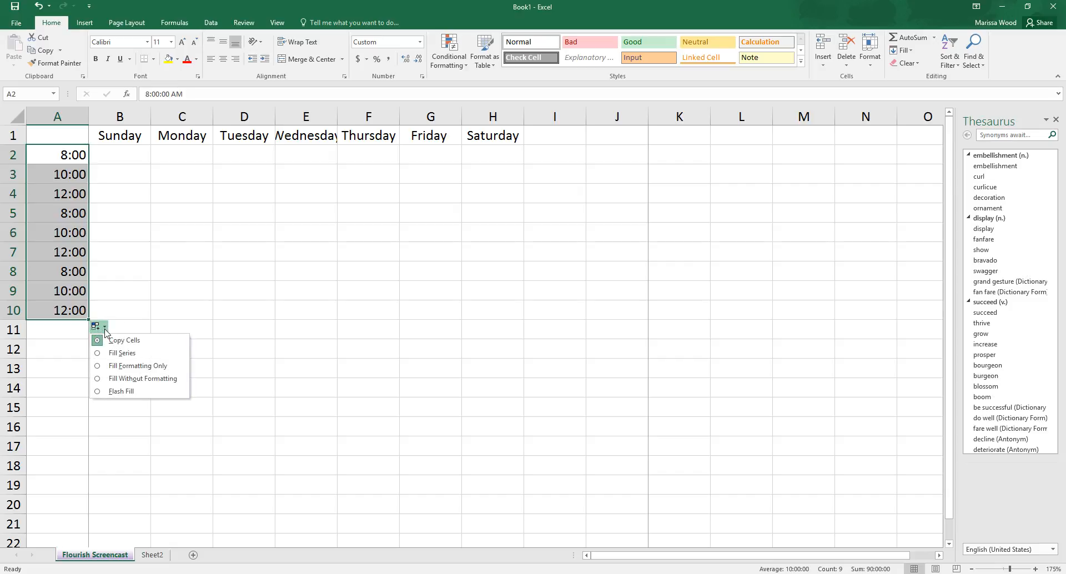
left_click(98, 365)
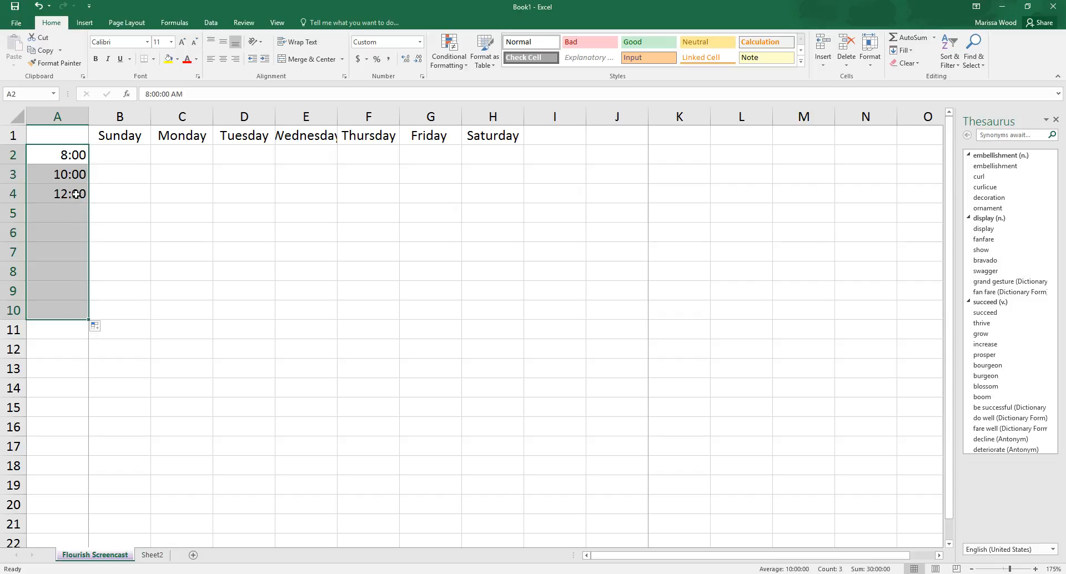
left_click(103, 328)
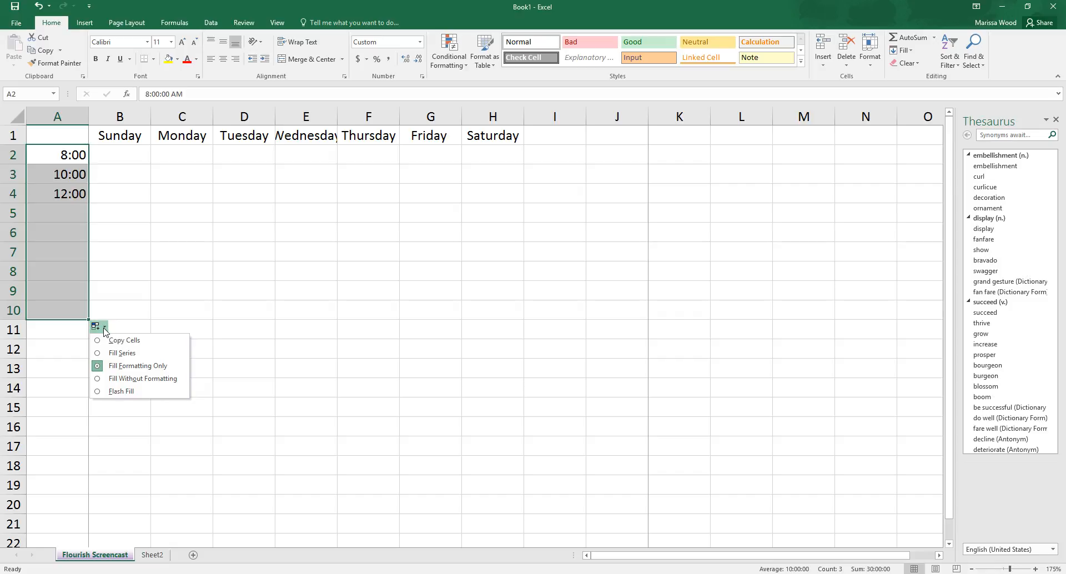
left_click(100, 379)
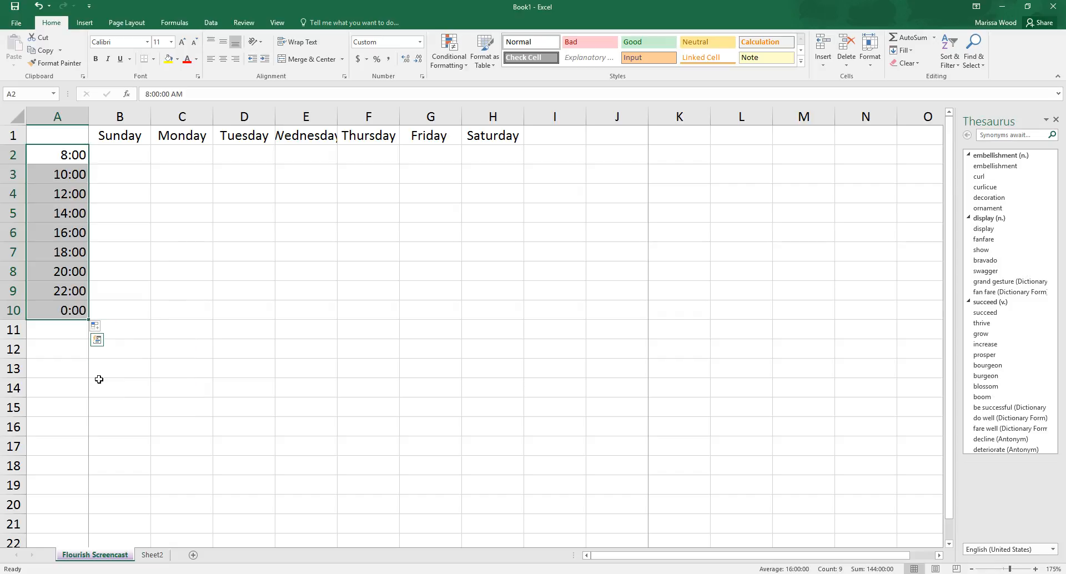
Step: Try the Flash Fill option on A2:A10, and undo the fill back to the three times in A2:A4
left_click(105, 330)
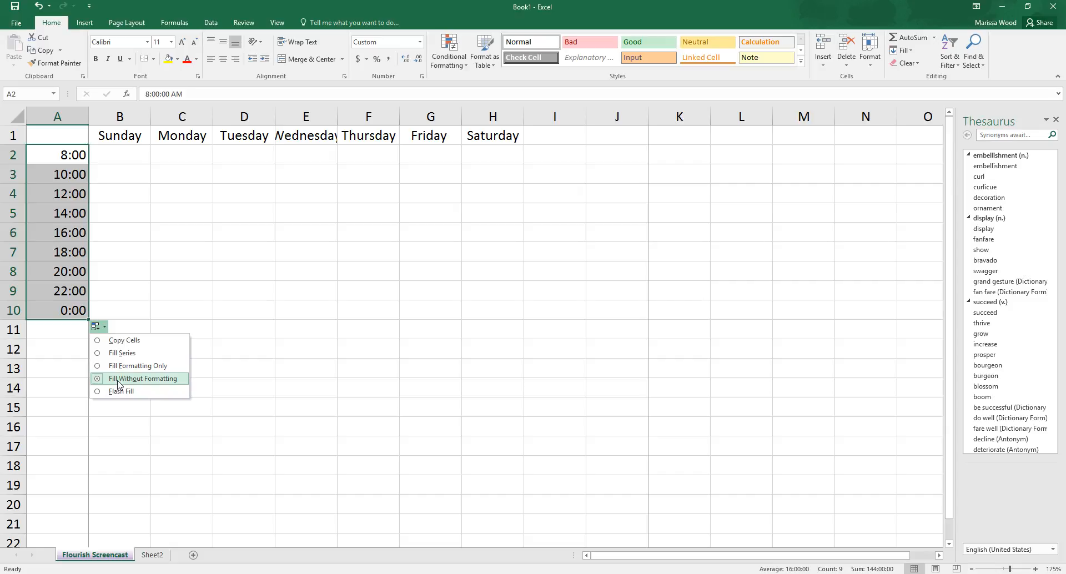
left_click(100, 391)
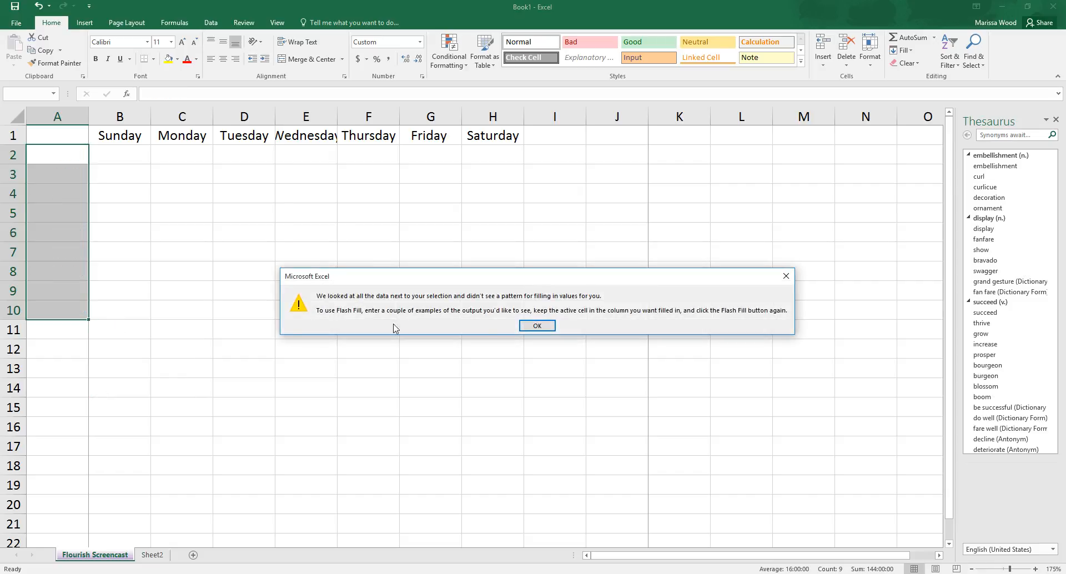
left_click(546, 327)
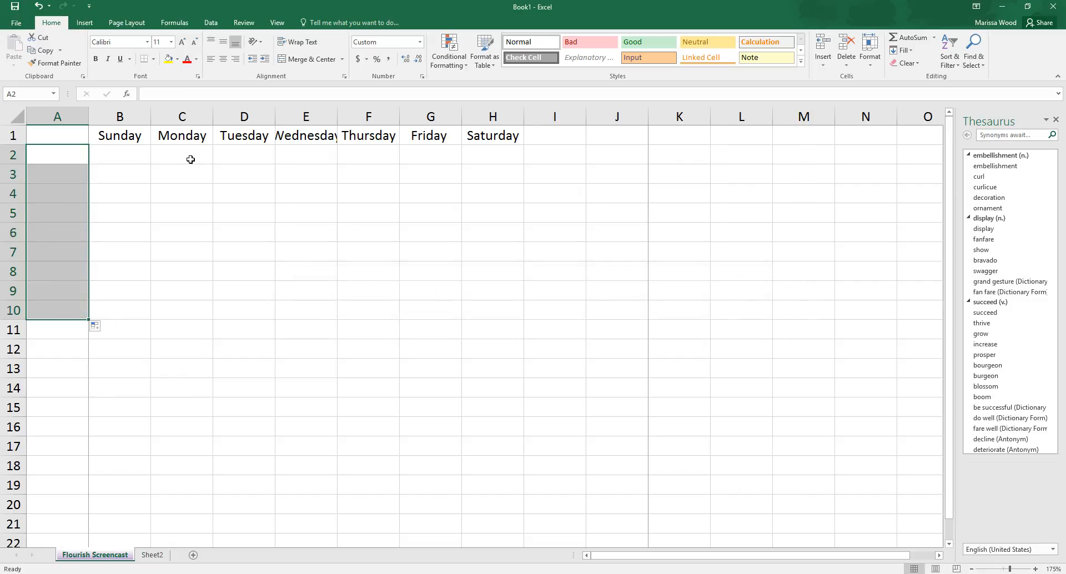
left_click(38, 6)
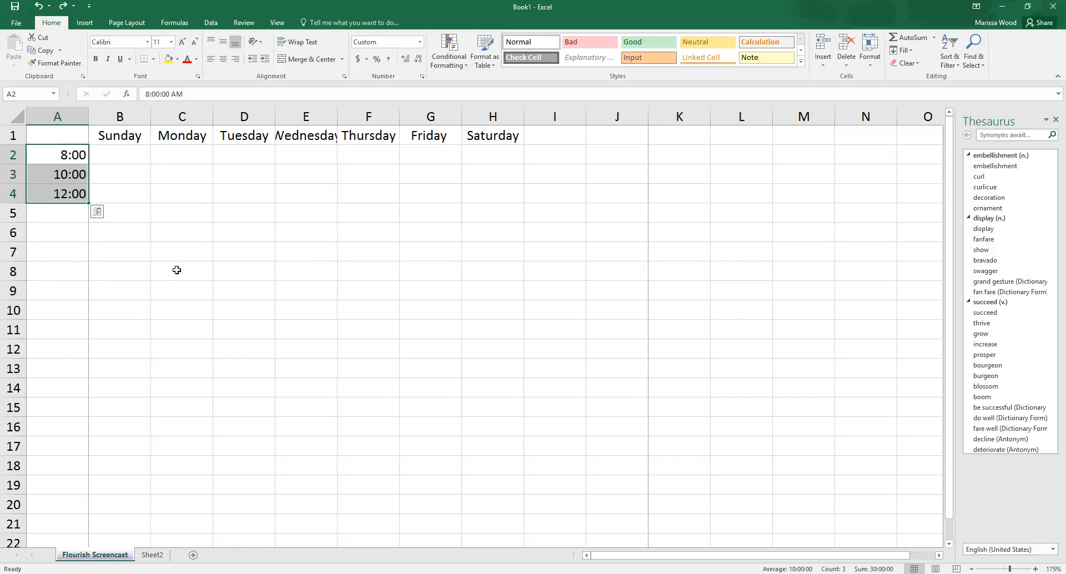
Step: Extend the two-hour time series in A2:A4 down to cell A10, keeping the Fill Series option
left_click(89, 203)
left_click_drag(88, 203, 88, 318)
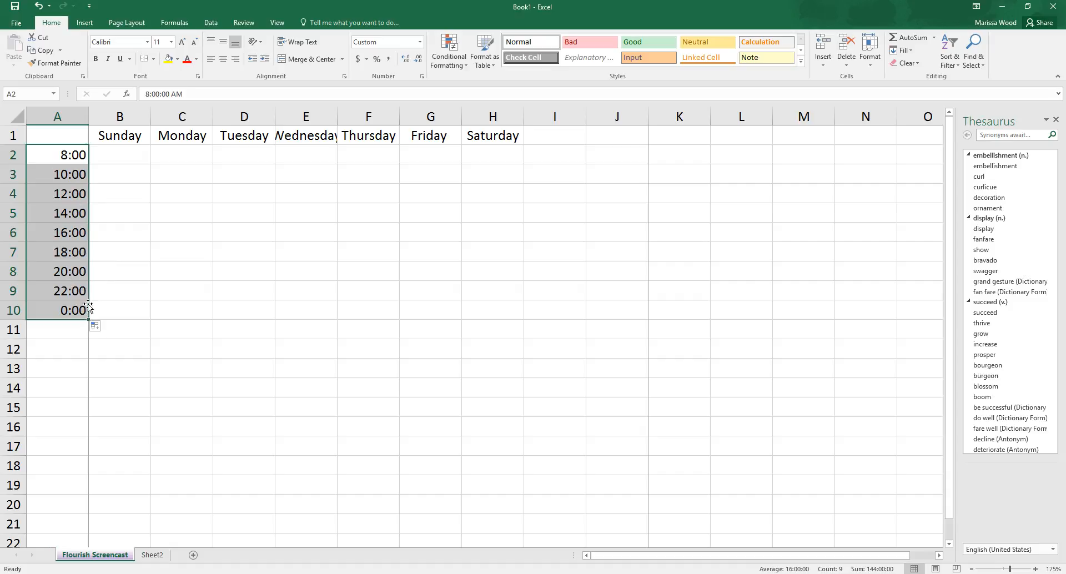
left_click(105, 330)
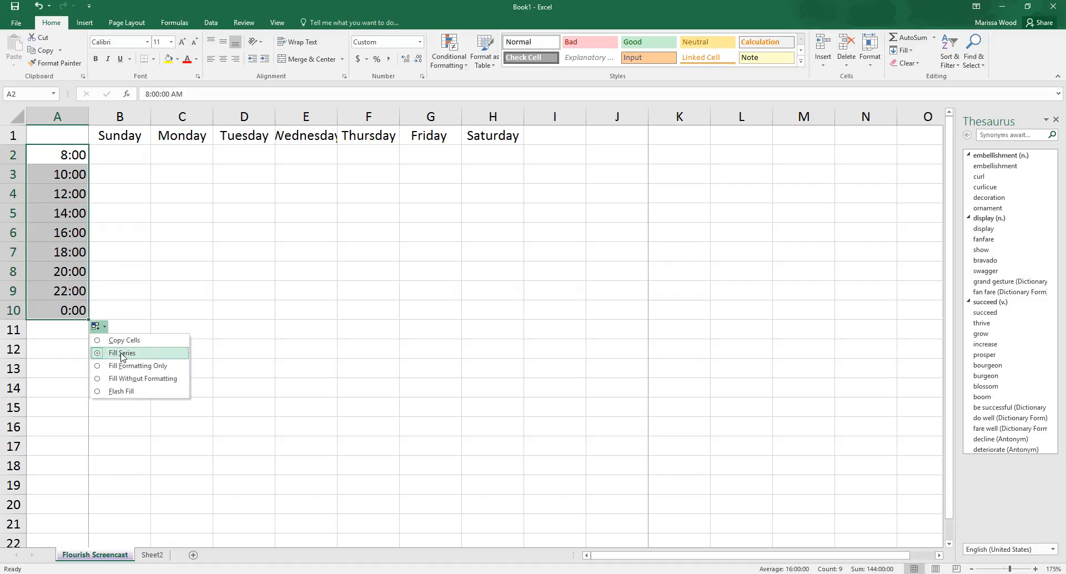
left_click(81, 352)
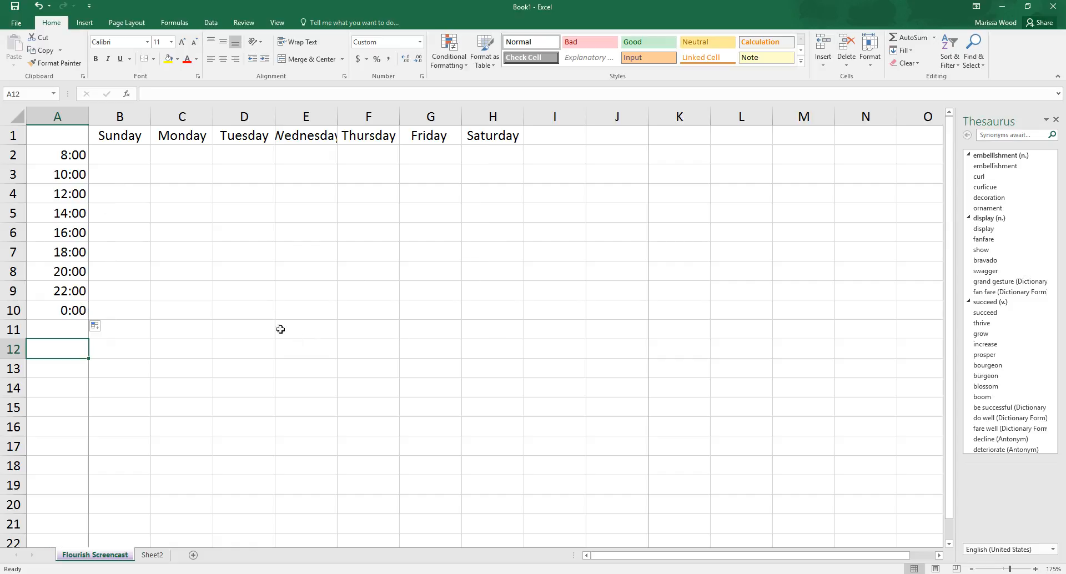
left_click(111, 152)
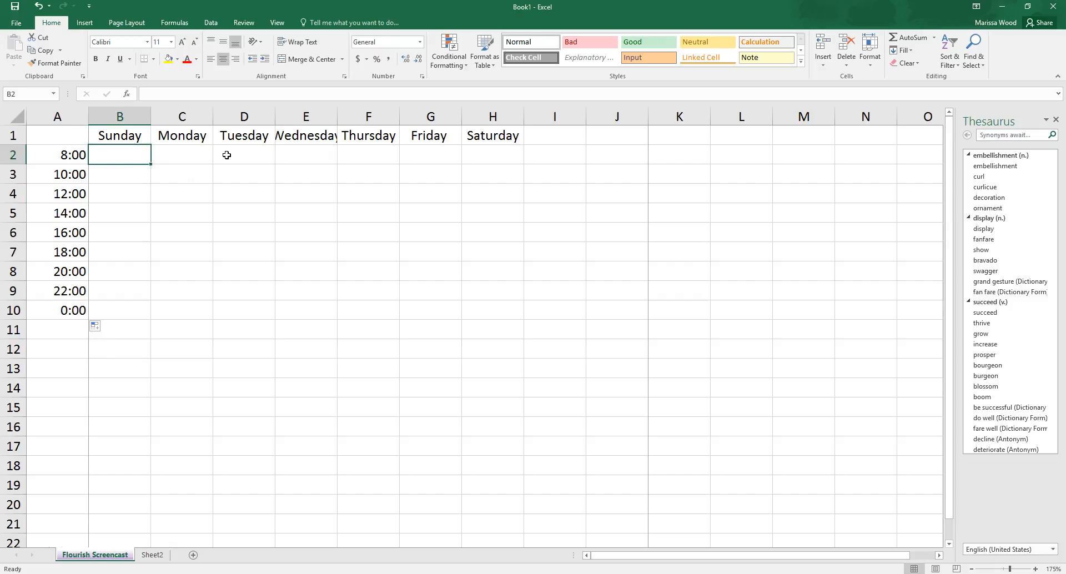
left_click(194, 155)
left_click(247, 156)
left_click(313, 156)
left_click(377, 156)
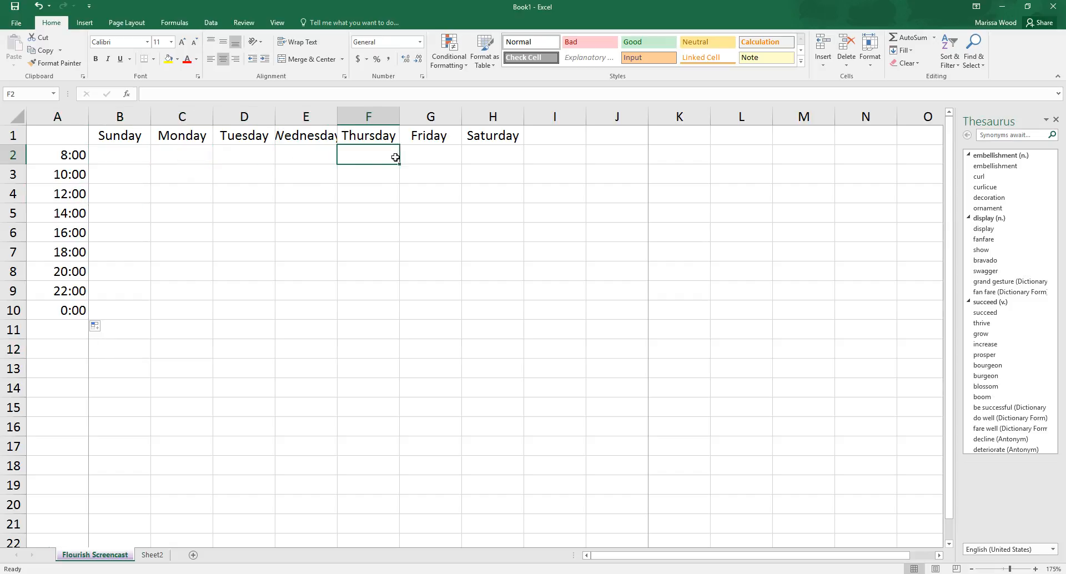
left_click(450, 158)
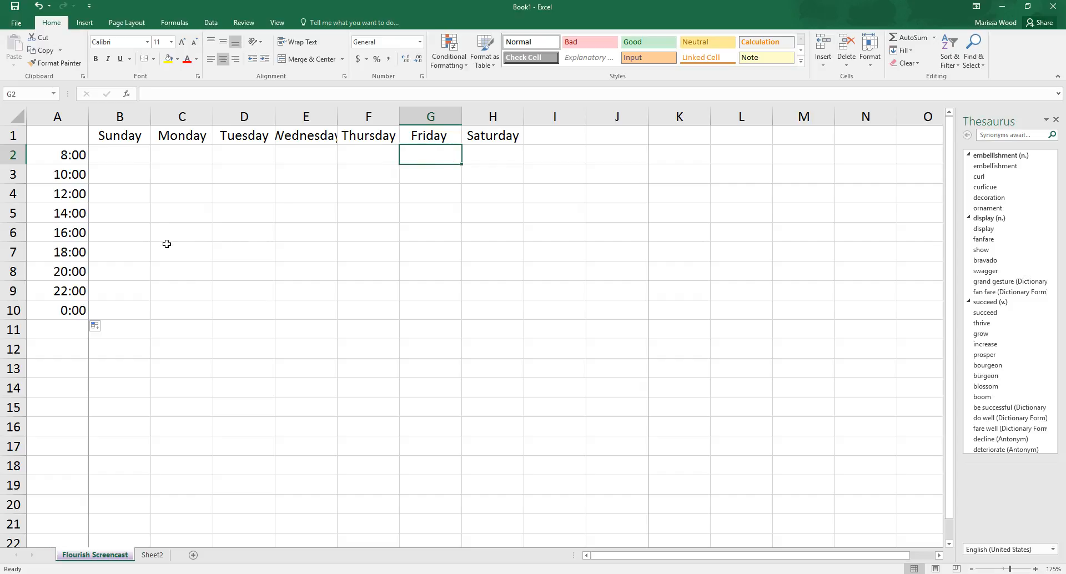
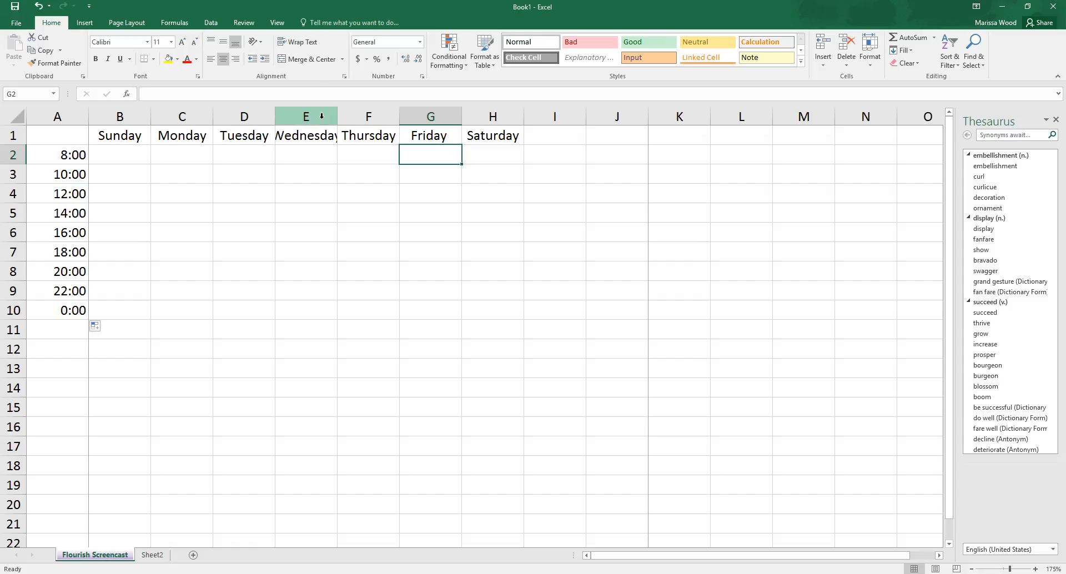
Step: AutoFit column E so its width fits the Wednesday heading
left_click(321, 116)
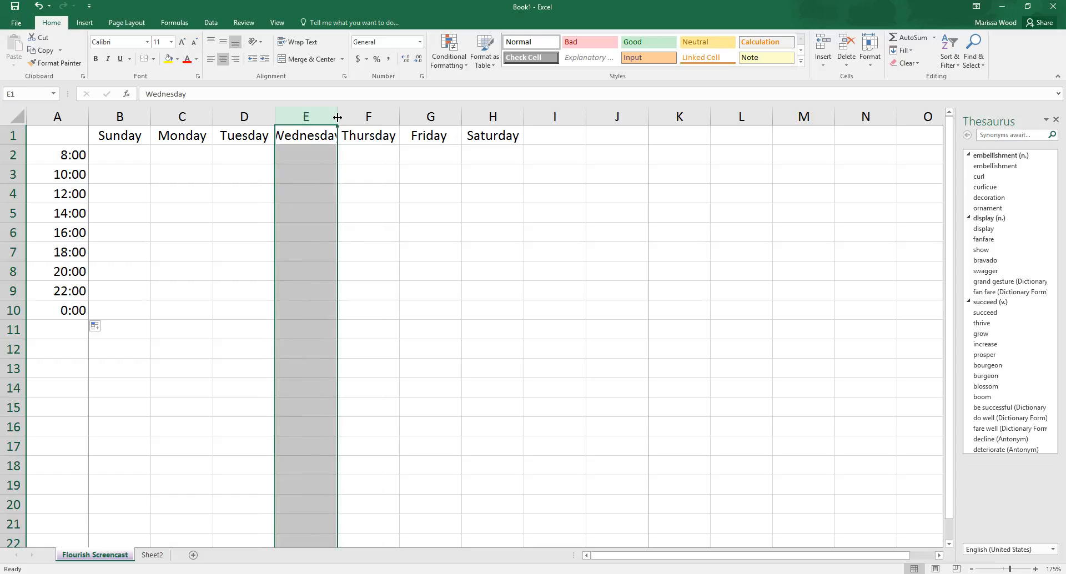
double_click(337, 116)
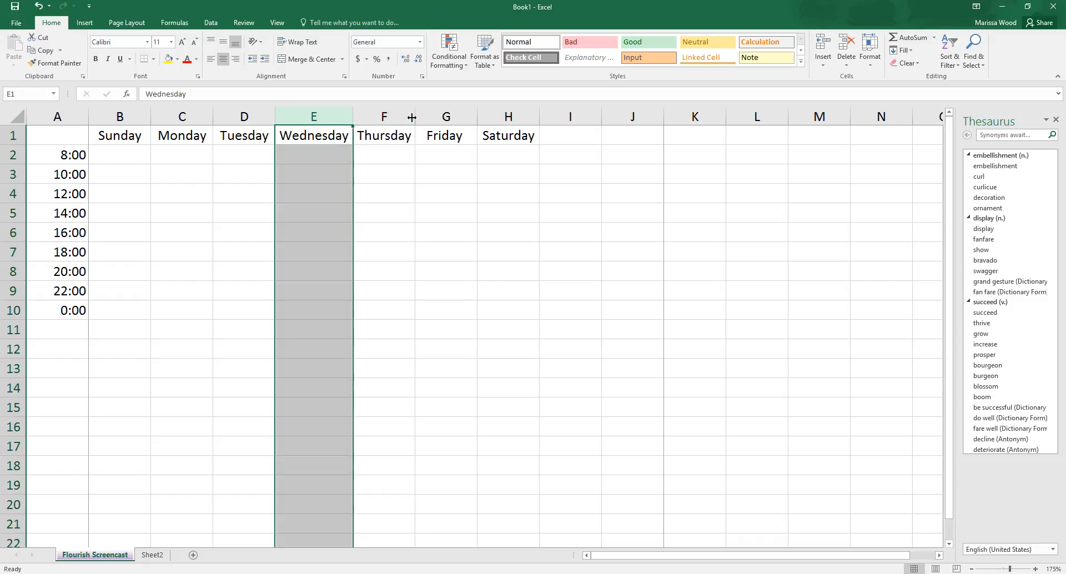
left_click_drag(352, 117, 379, 118)
double_click(380, 117)
left_click(432, 160)
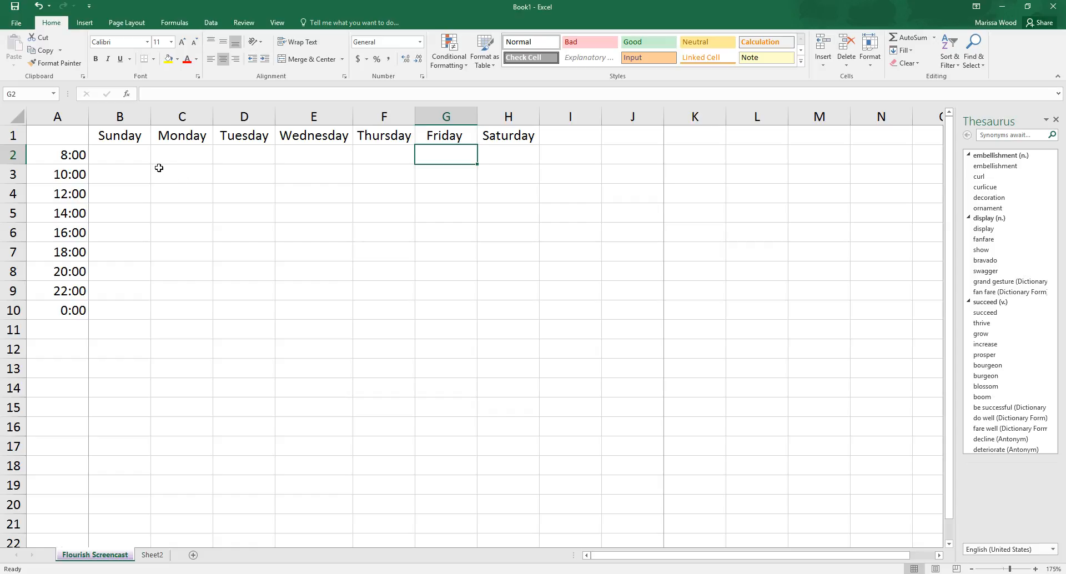
Step: Fill the empty corner cell A1 of the schedule with black
left_click(78, 137)
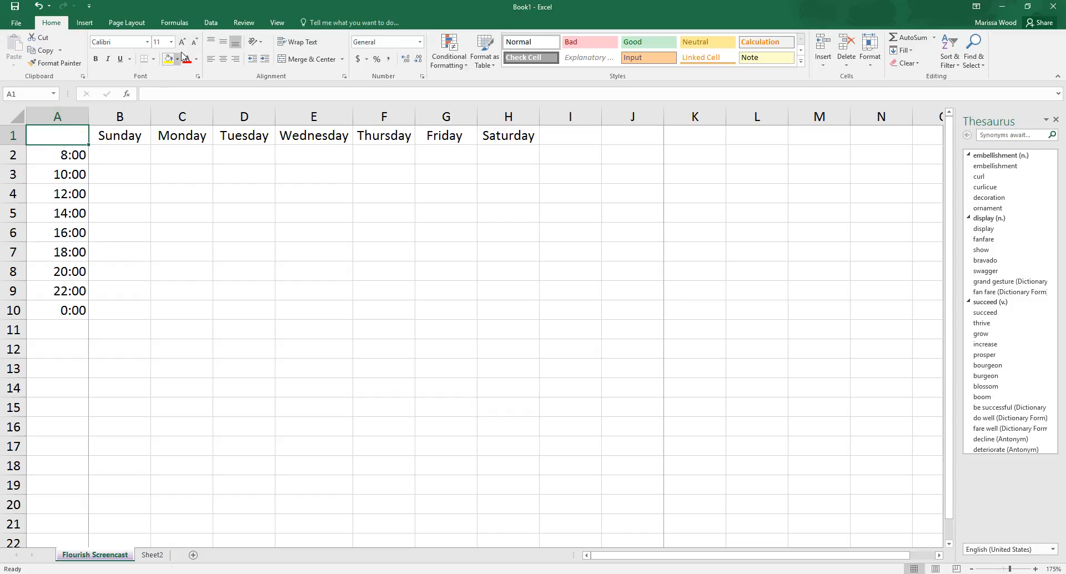
left_click(178, 59)
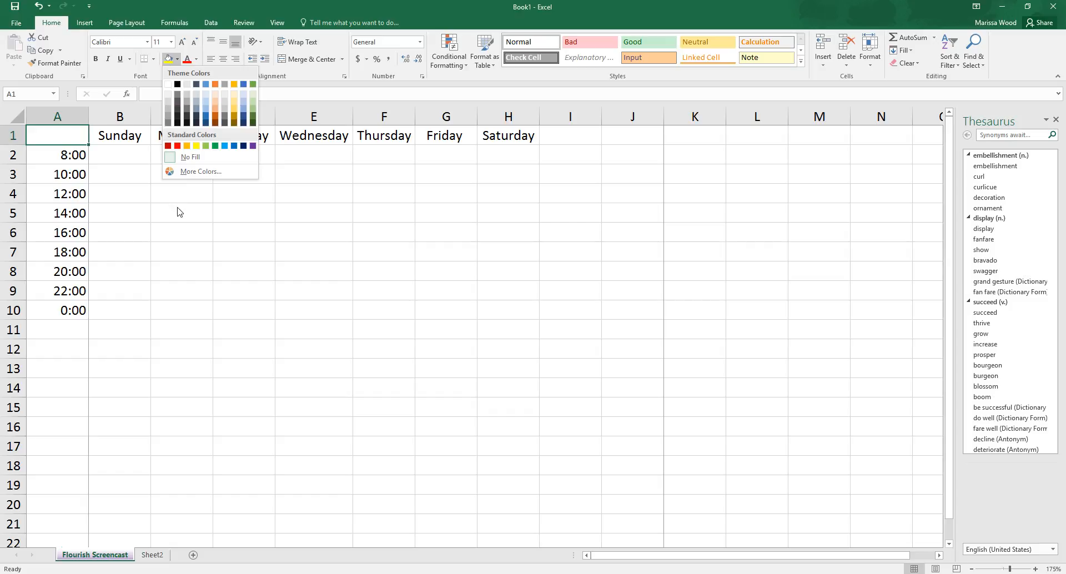
left_click(177, 84)
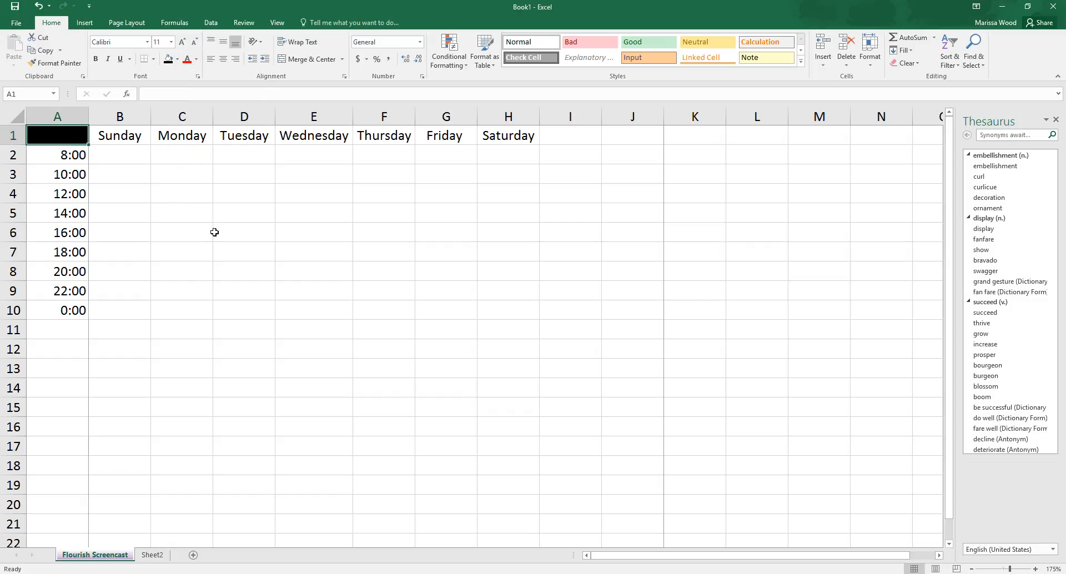
left_click(188, 251)
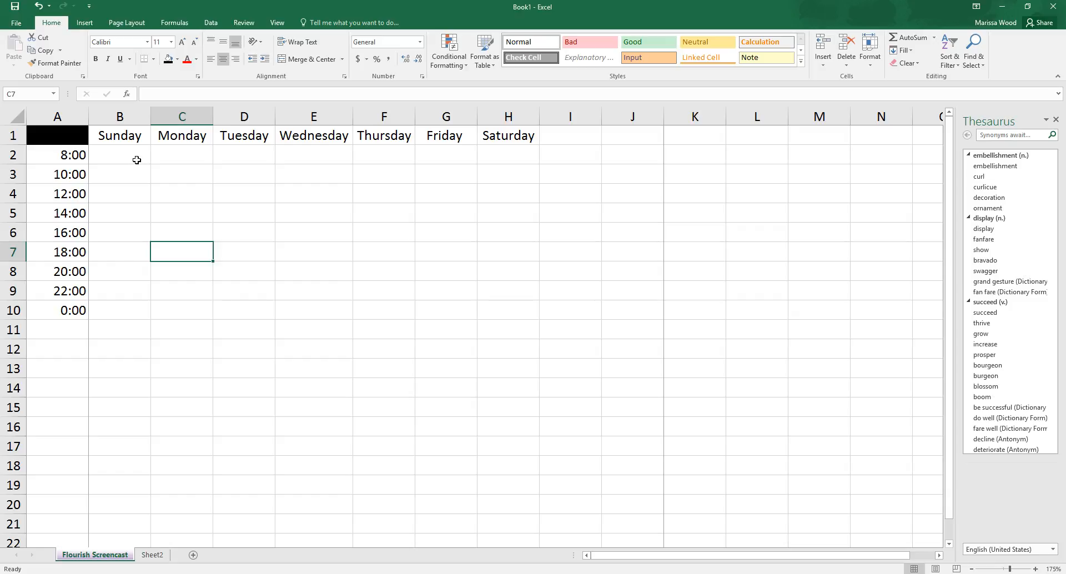
Step: Apply a bottom border to the empty schedule cells B2:H10, followed by All Borders on the same range
left_click_drag(115, 152, 493, 317)
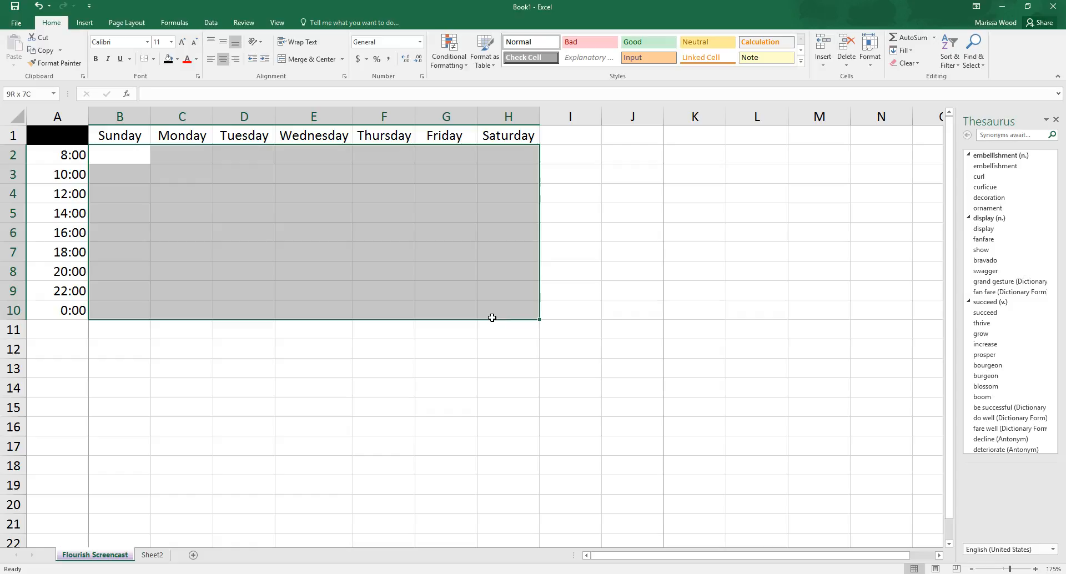
left_click_drag(493, 317, 492, 318)
left_click(469, 423)
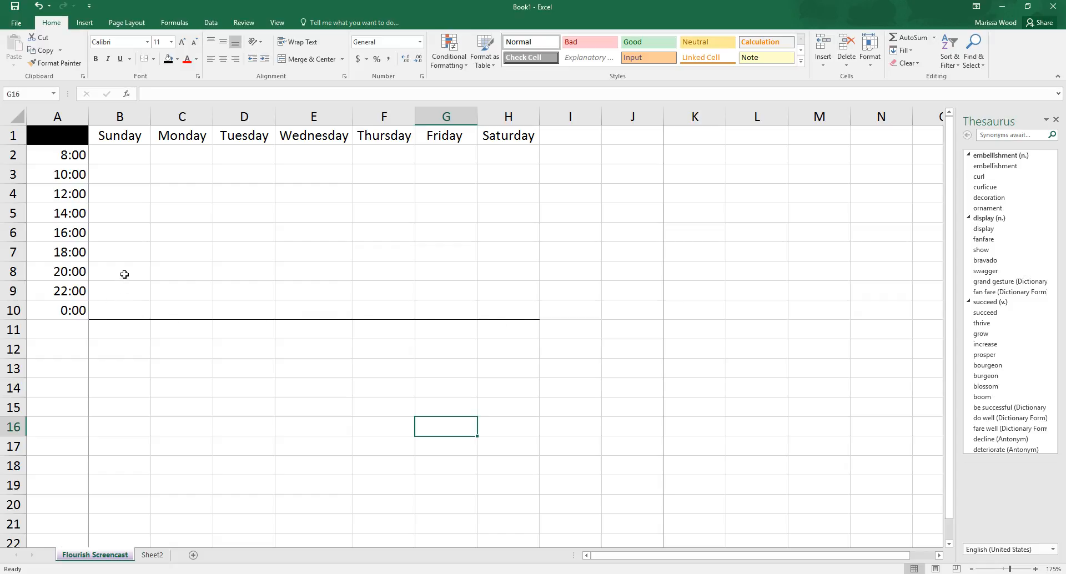
left_click_drag(104, 151, 514, 311)
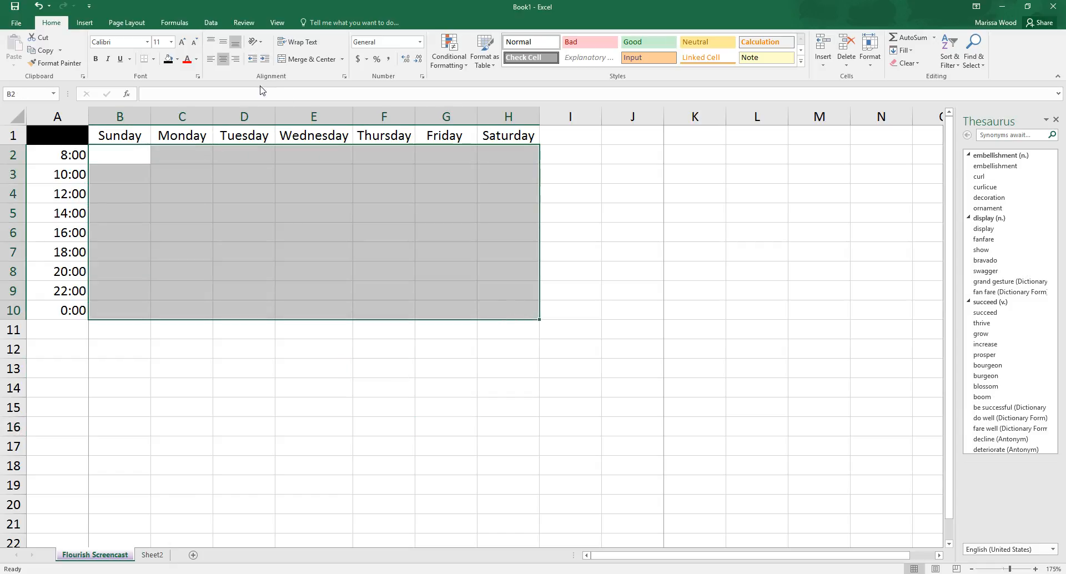
left_click(153, 60)
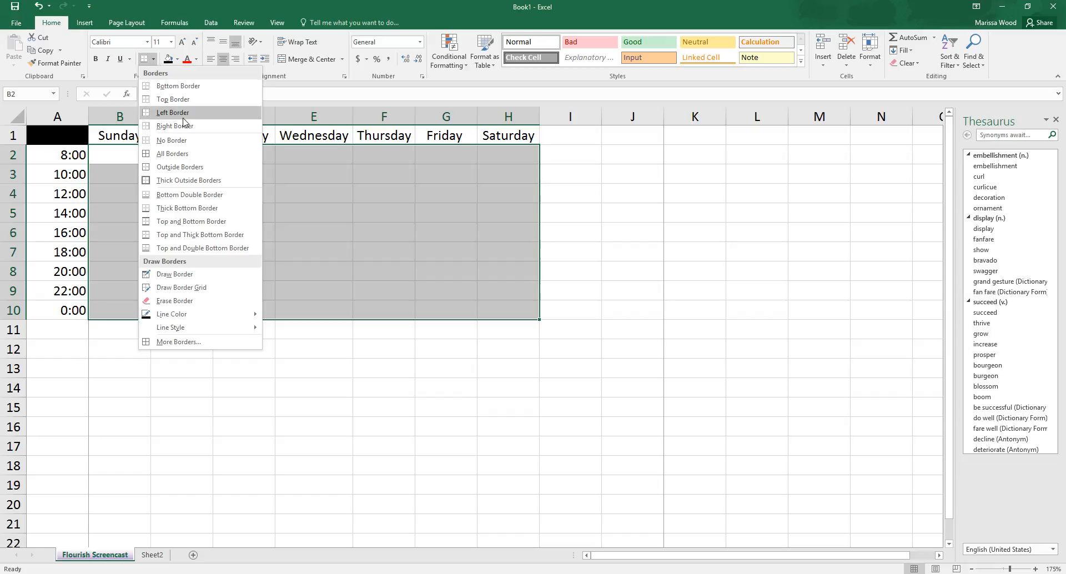
left_click(189, 156)
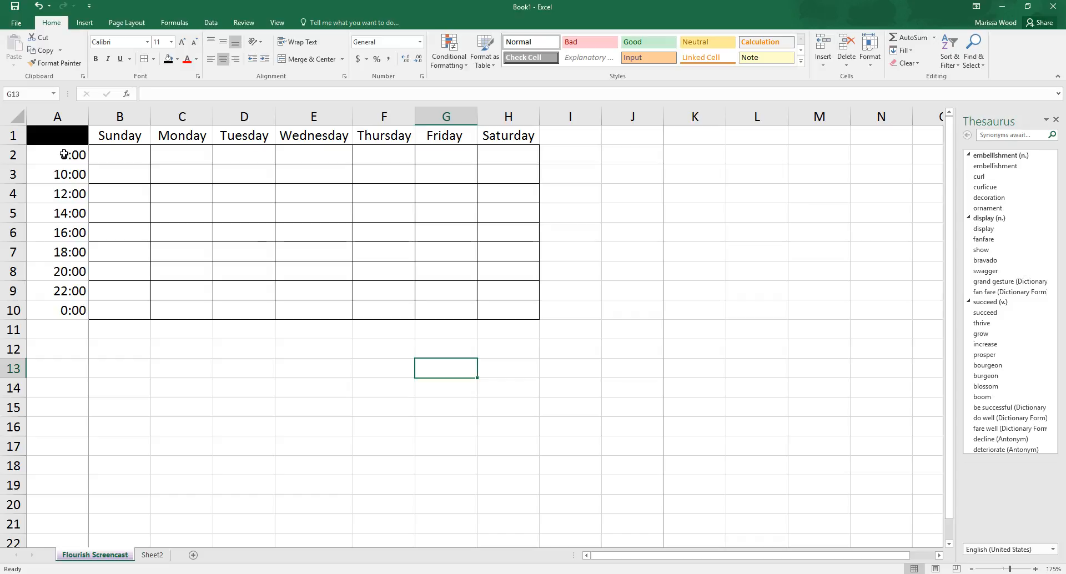
Step: Apply All Borders to the time cells A2:A10
left_click_drag(66, 154, 53, 316)
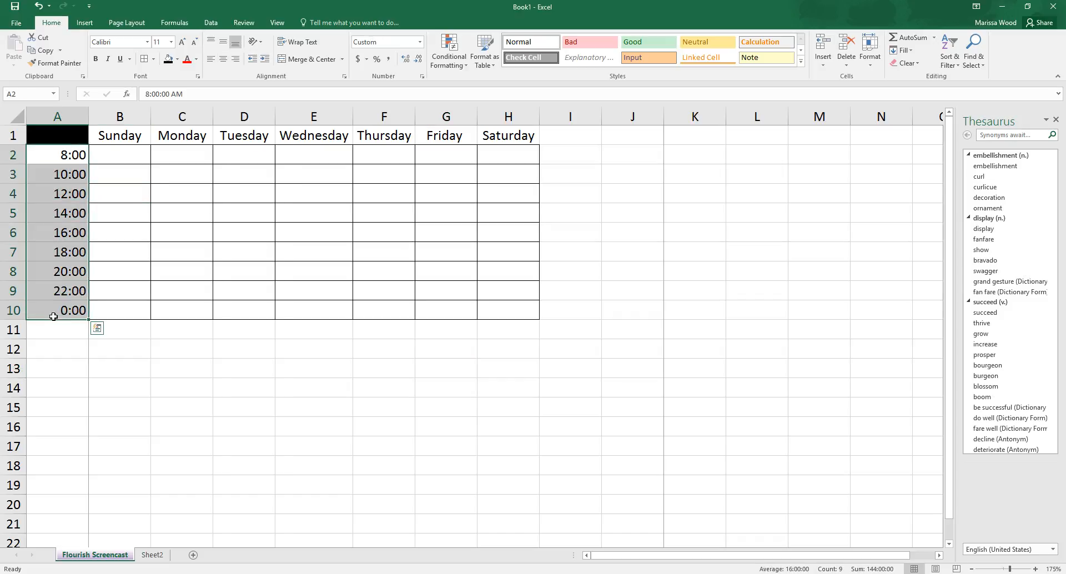
left_click(153, 59)
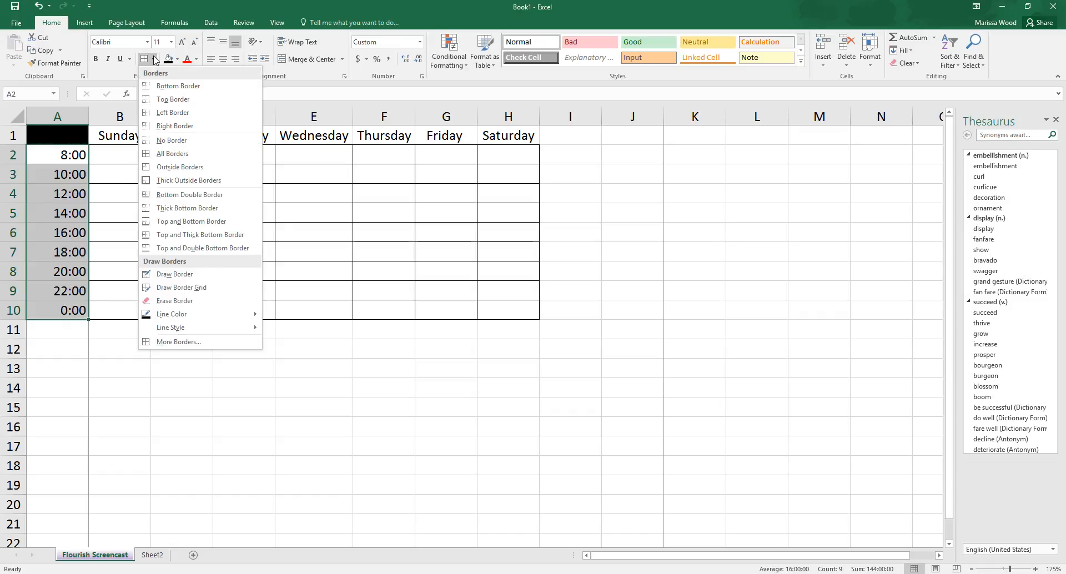
left_click(184, 157)
left_click(224, 344)
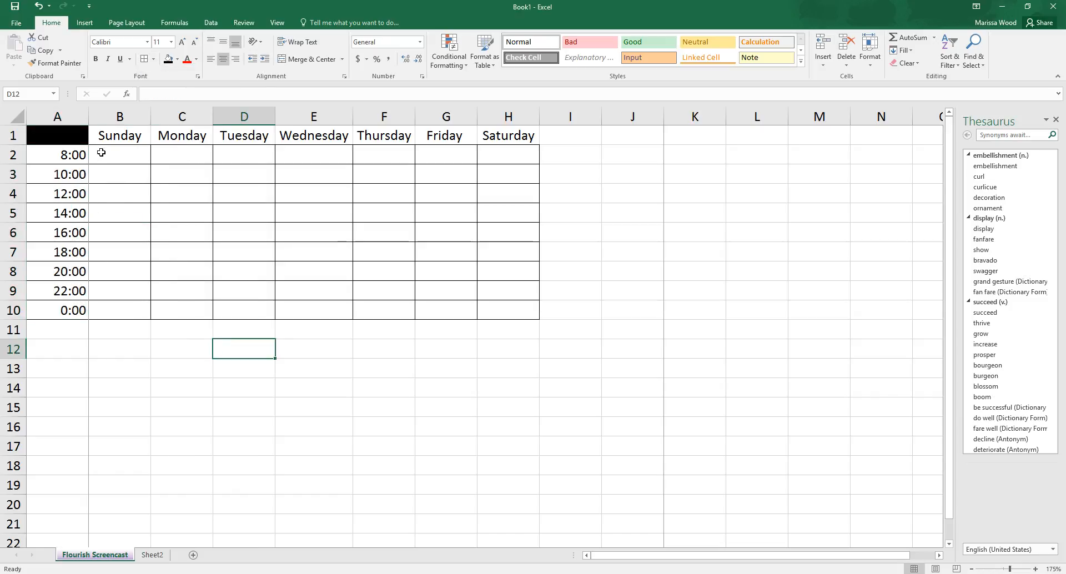
Step: Add Thick Outside Borders around the time cells A2:A10
left_click_drag(72, 154, 70, 312)
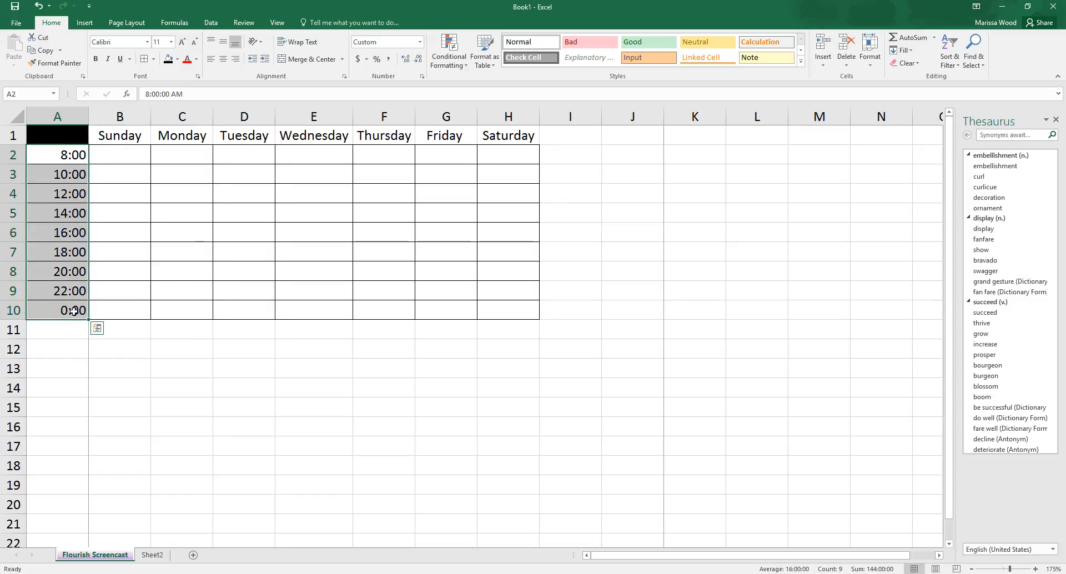
left_click(153, 59)
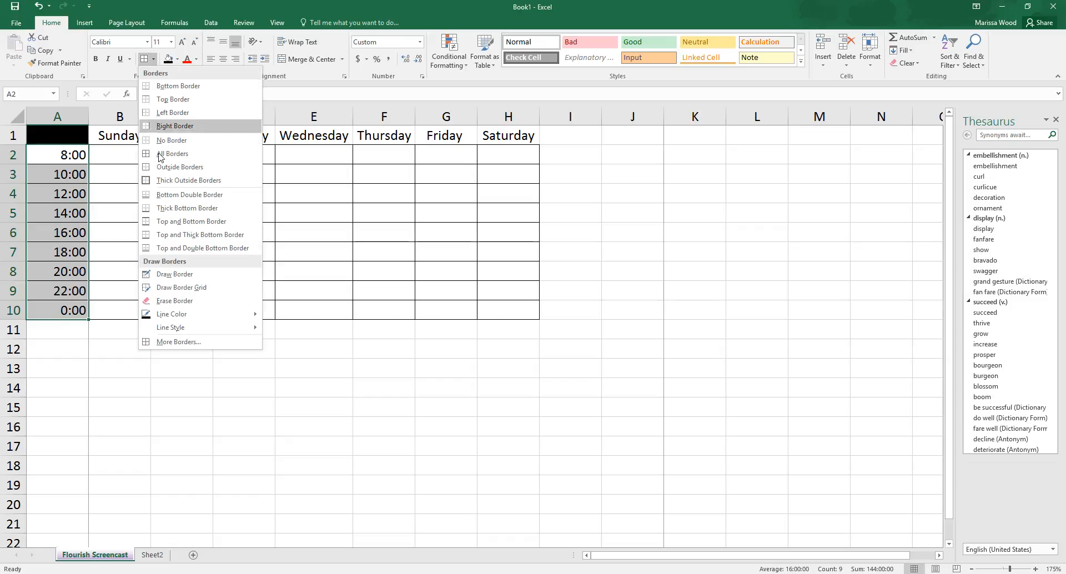
left_click(161, 179)
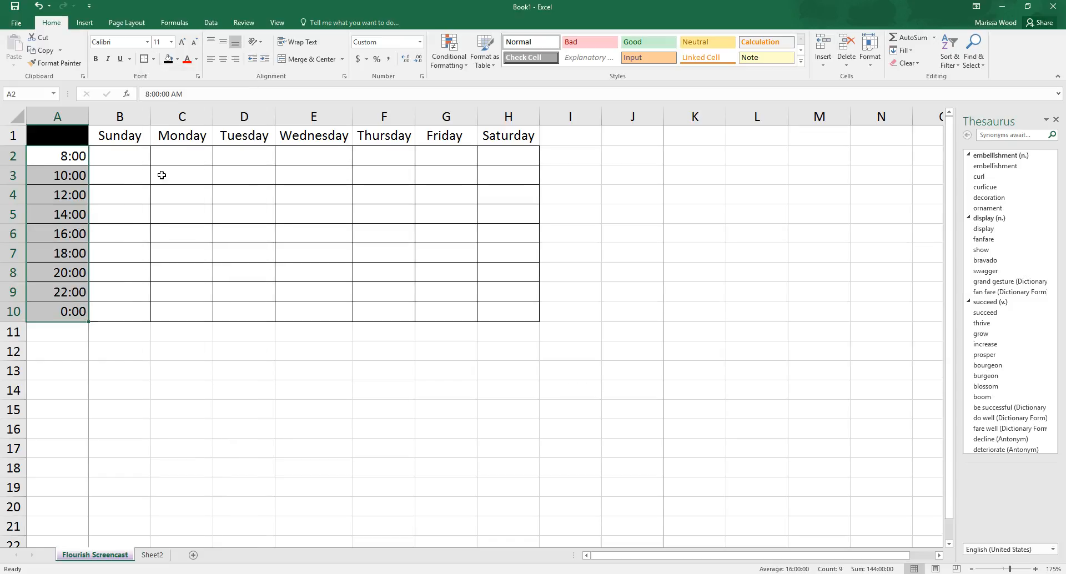
left_click(249, 350)
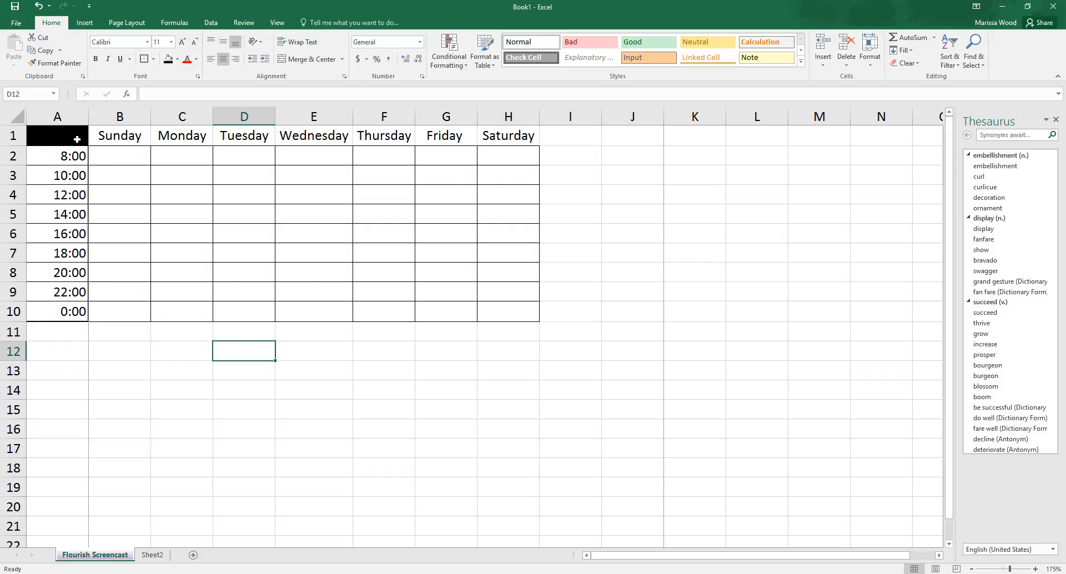
Step: Thicken the inside horizontal borders between the time cells A2:A10 through the Format Cells border settings
left_click_drag(58, 153, 70, 311)
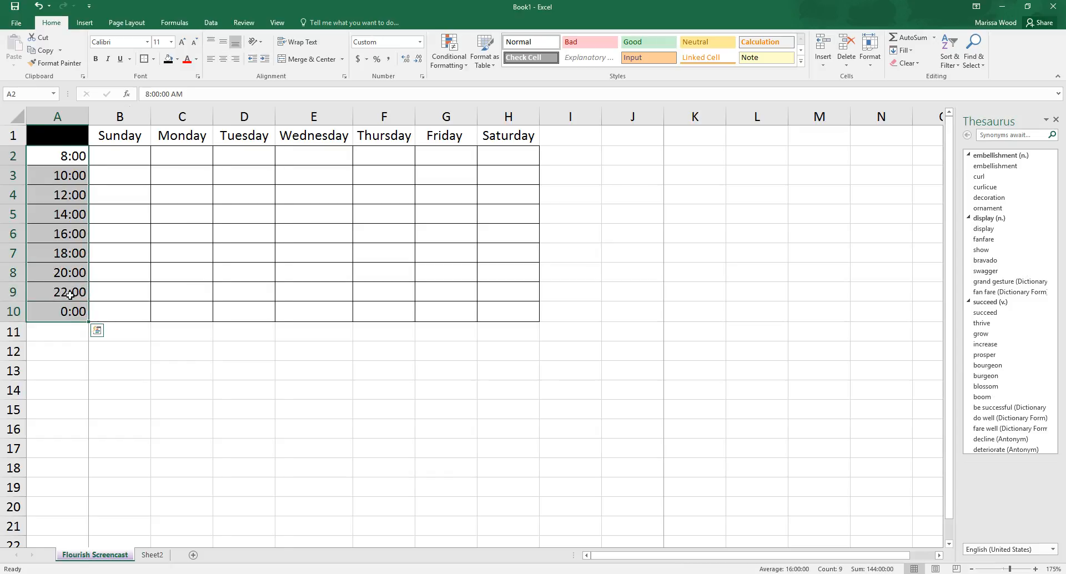
left_click(154, 59)
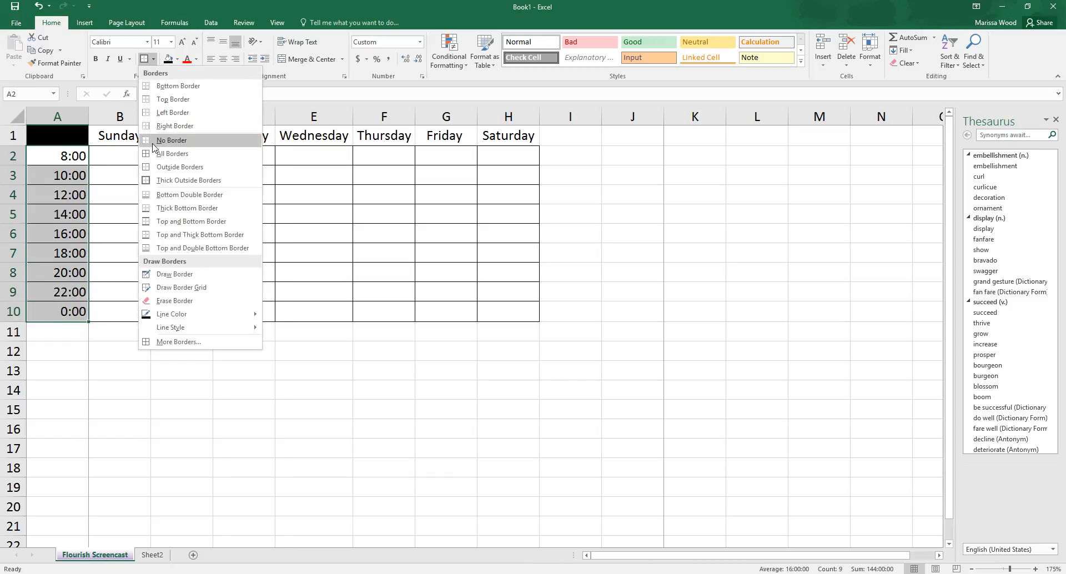
left_click(178, 342)
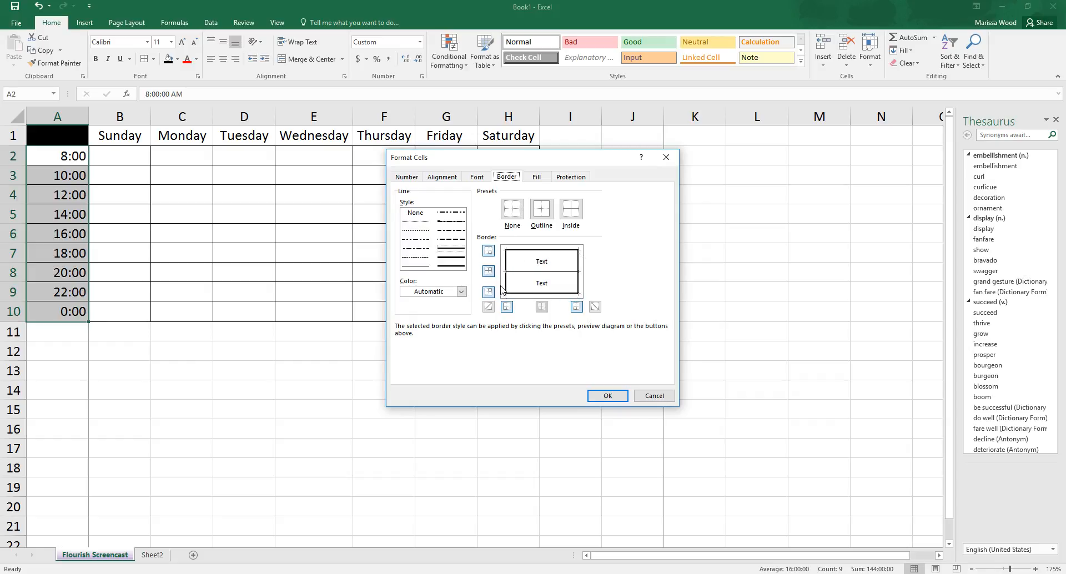
left_click(525, 272)
left_click(607, 395)
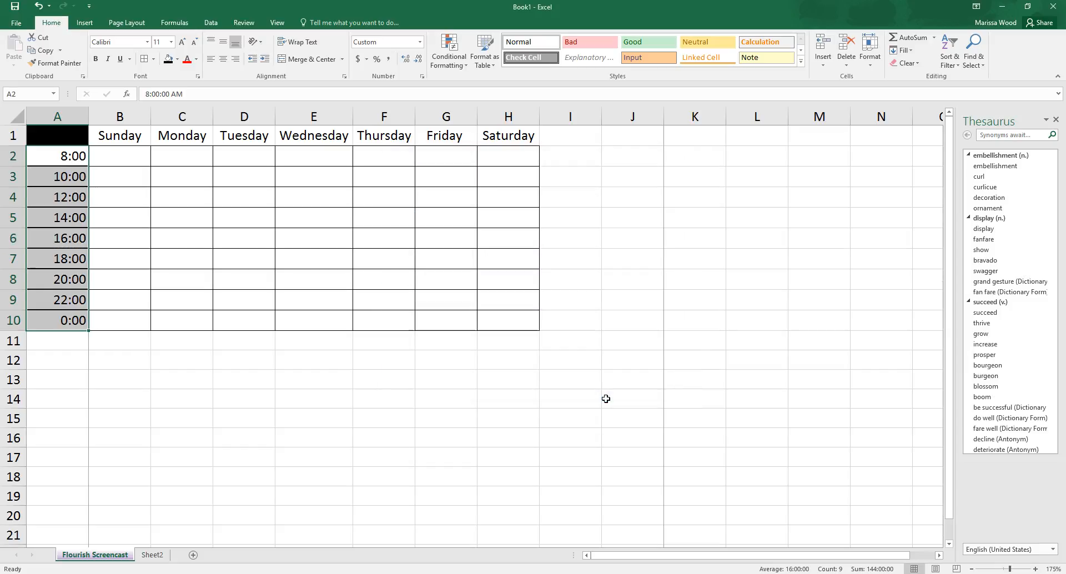
left_click(488, 401)
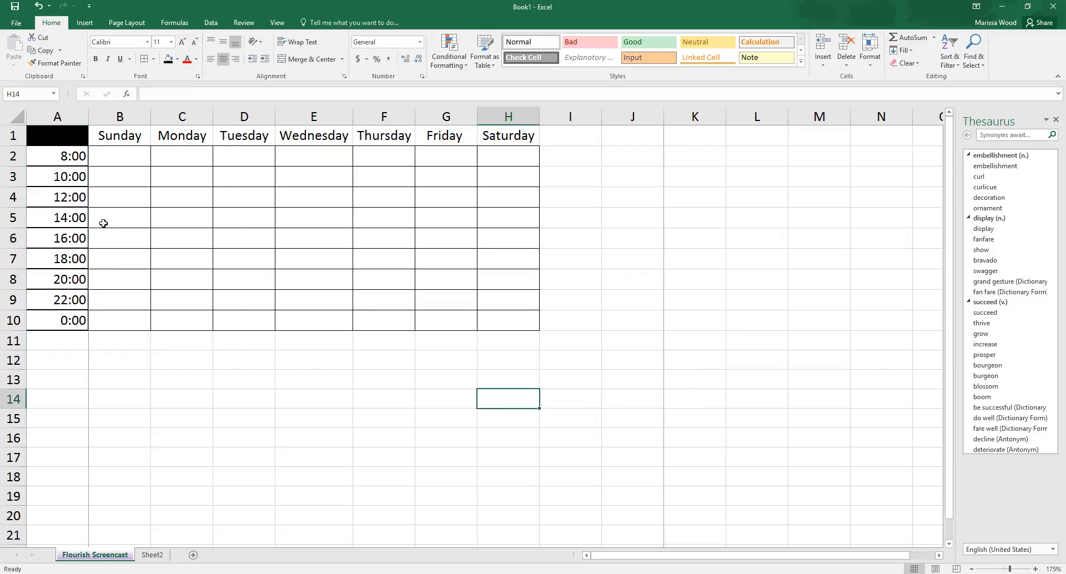
Step: Give the weekday headings B1:H1 a thicker solid line on every outer edge and the inside vertical borders in Format Cells
left_click_drag(104, 134, 508, 139)
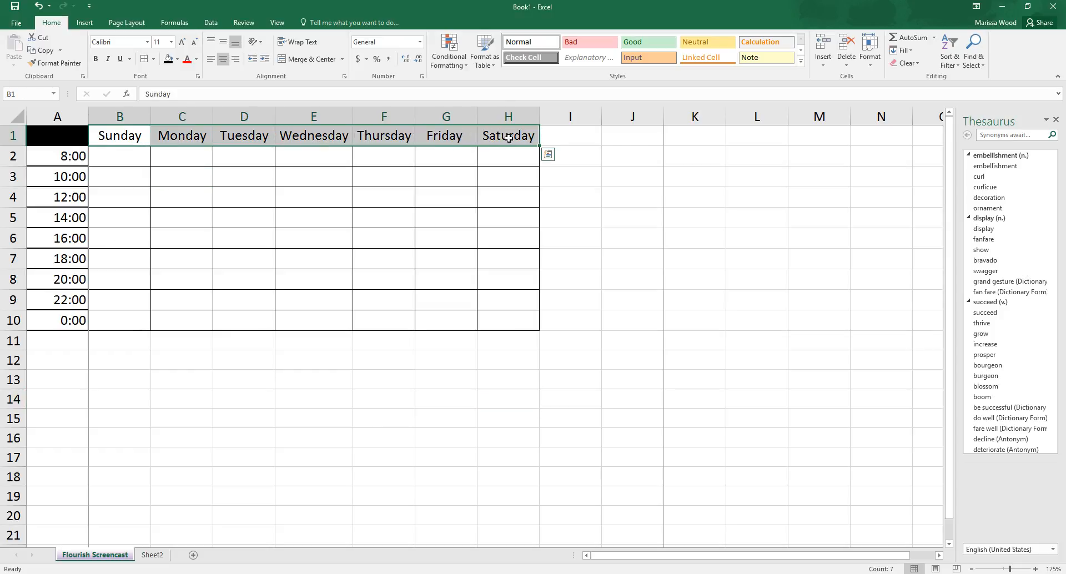
left_click(153, 58)
left_click(183, 343)
left_click(455, 249)
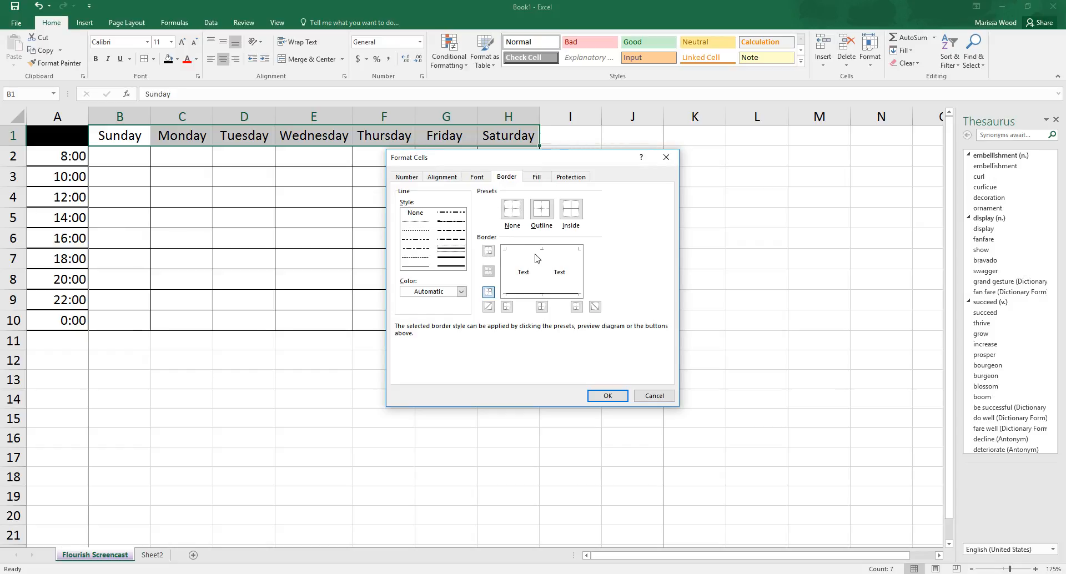
left_click(506, 269)
left_click(522, 251)
left_click(577, 272)
left_click(562, 294)
left_click(543, 278)
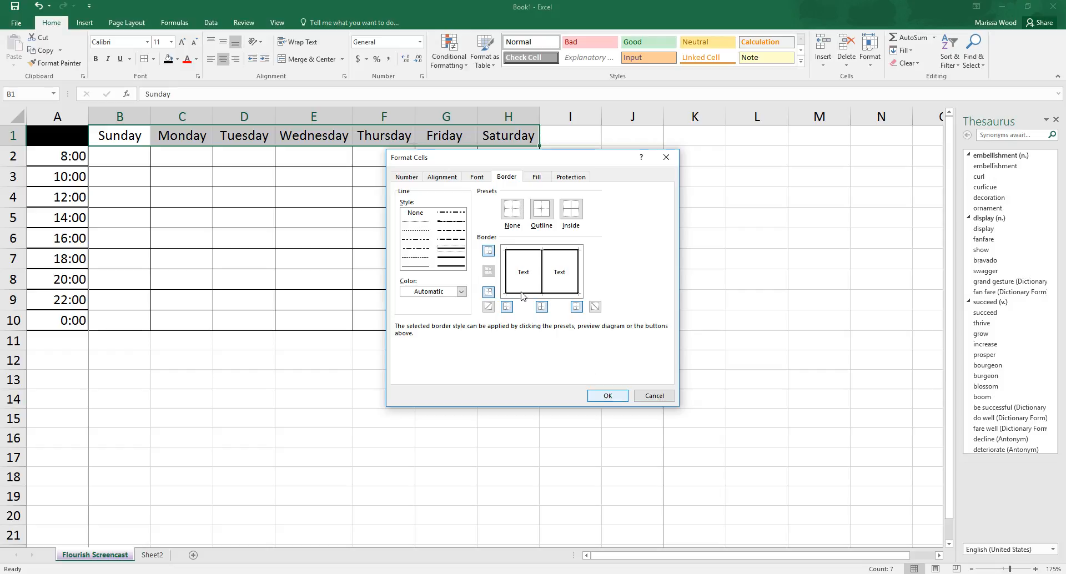
Step: Try heavier, dashed and dotted line styles and a red line colour on the left border of the weekday headings
left_click(442, 258)
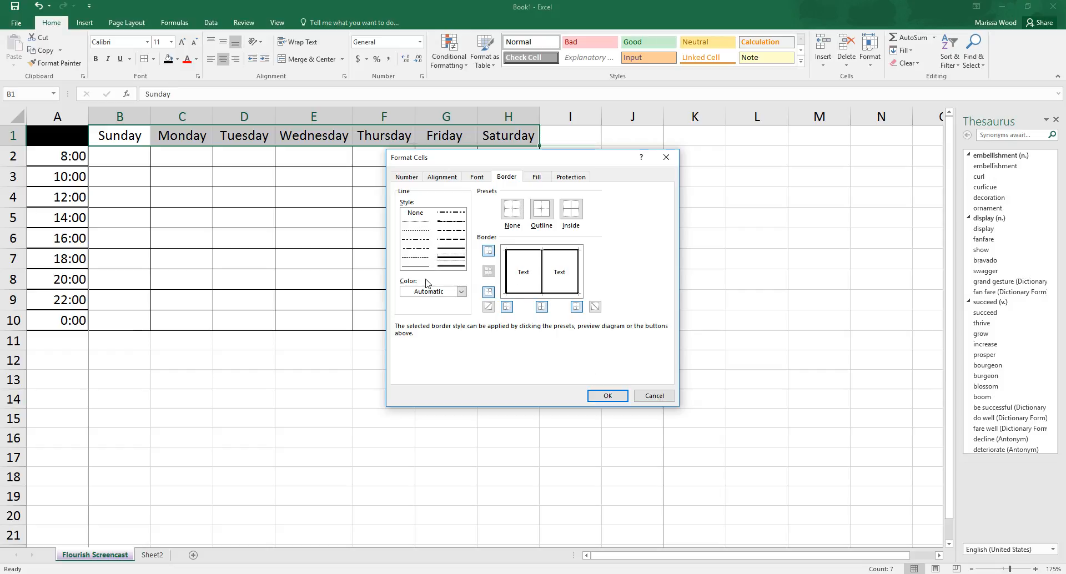
left_click(456, 240)
left_click(423, 231)
left_click(508, 281)
left_click(452, 248)
left_click(461, 292)
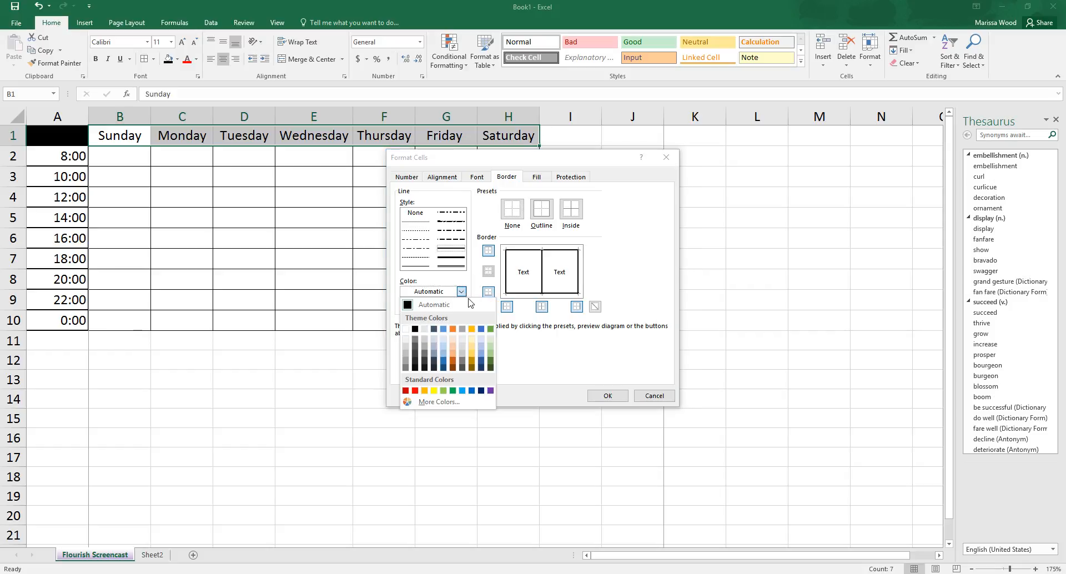
left_click(415, 391)
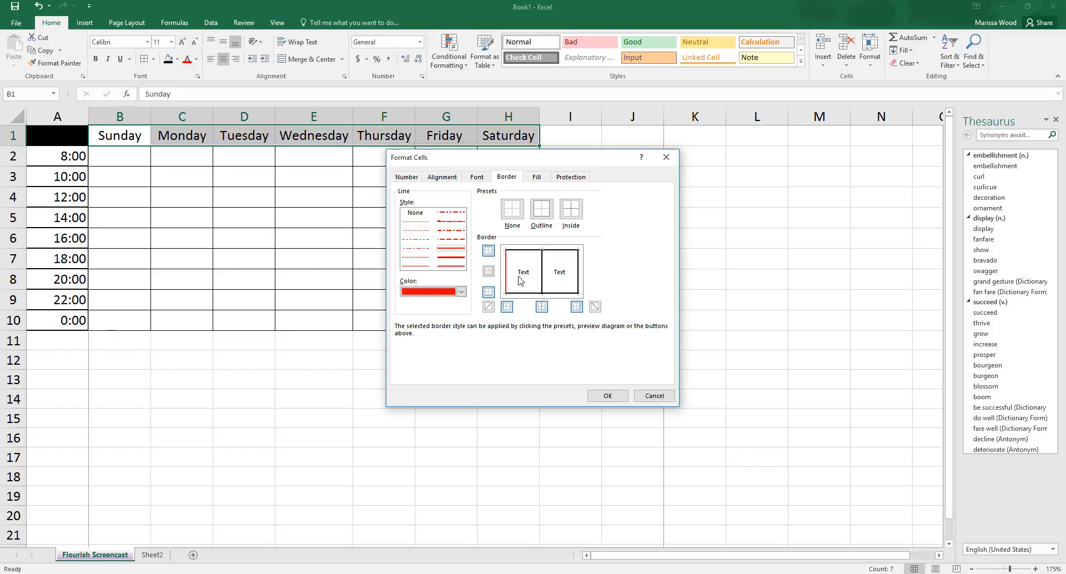
Step: Return the line colour to Automatic, redraw the left border, and apply the borders to the weekday headings B1:H1
left_click(461, 291)
left_click(422, 305)
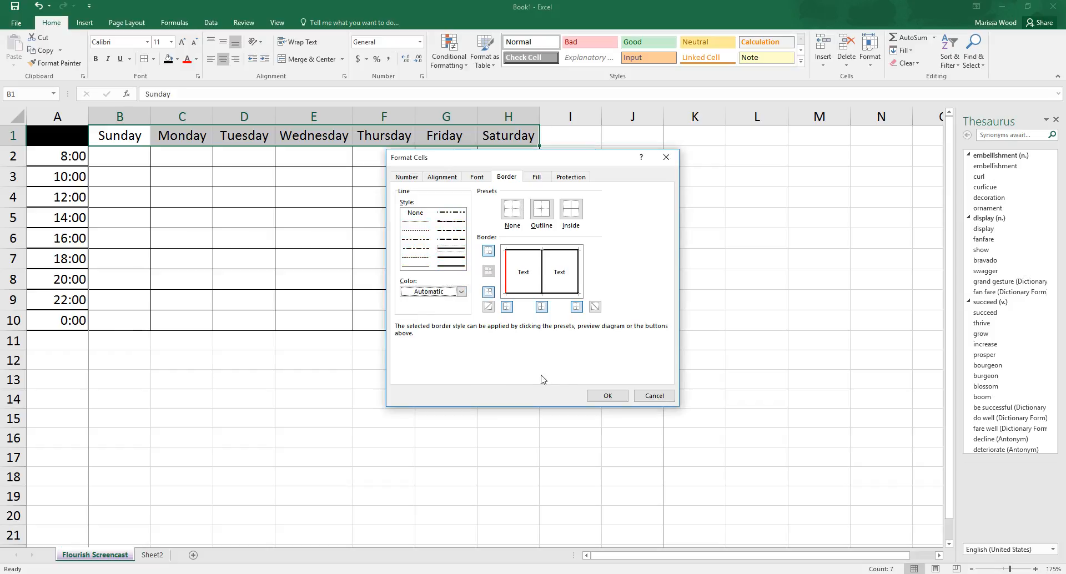
left_click(507, 286)
left_click(607, 396)
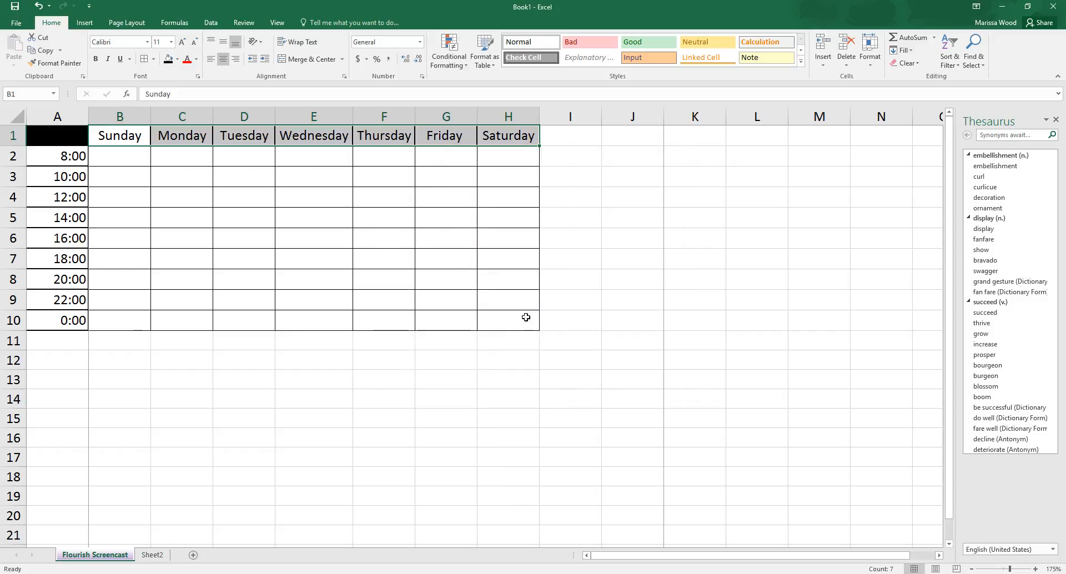
left_click(428, 342)
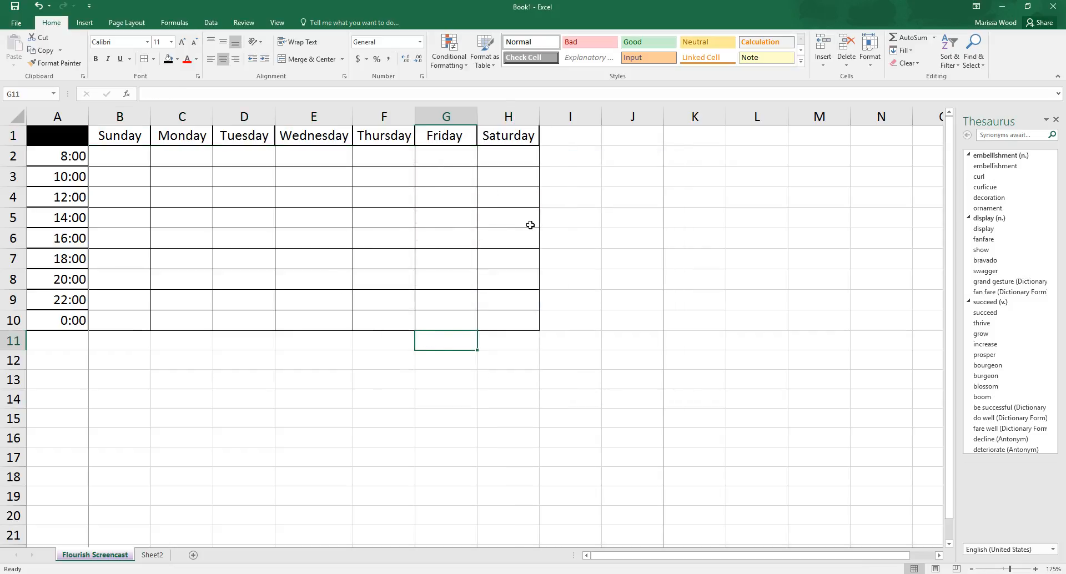
left_click(83, 134)
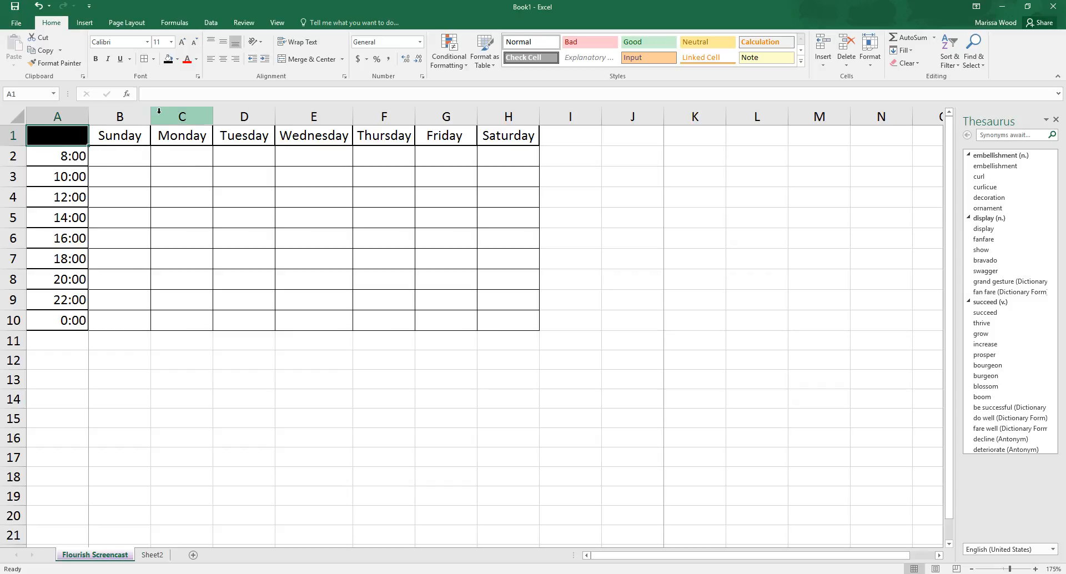
Step: Widen the Sunday column B to about twice its width by hand
left_click_drag(151, 116, 214, 116)
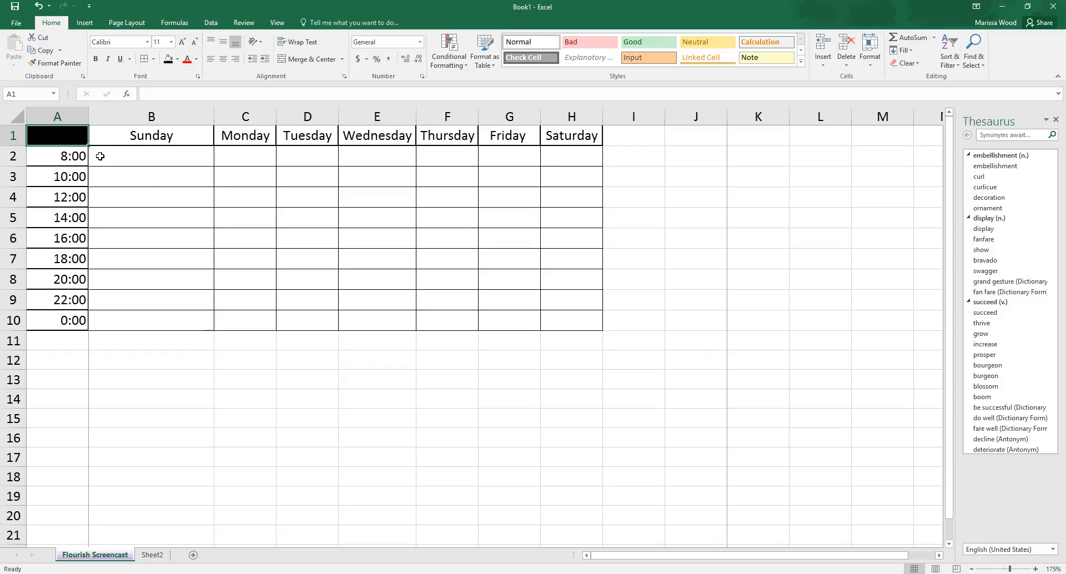
left_click(118, 156)
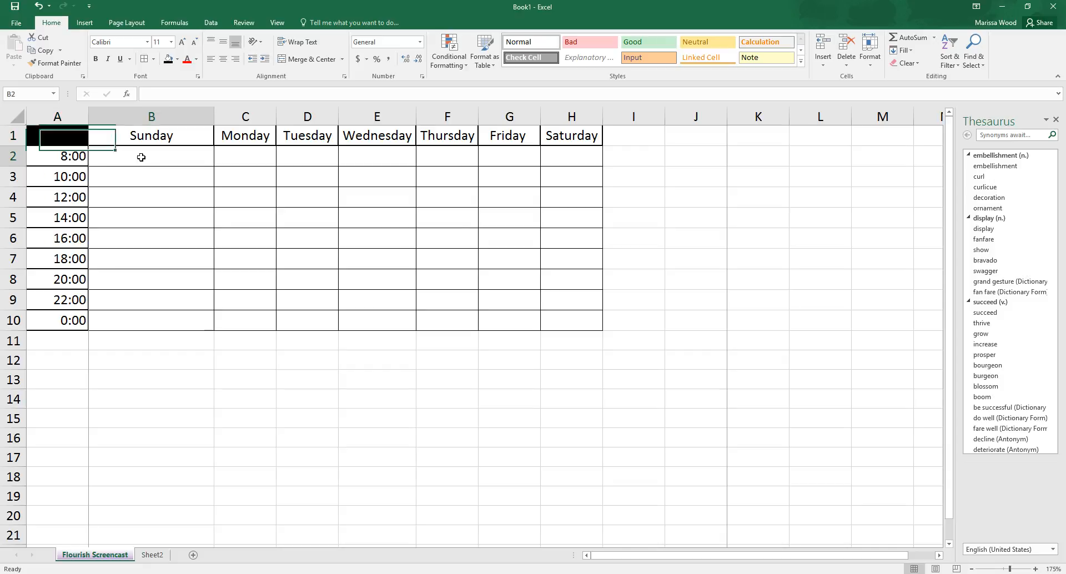
left_click(648, 58)
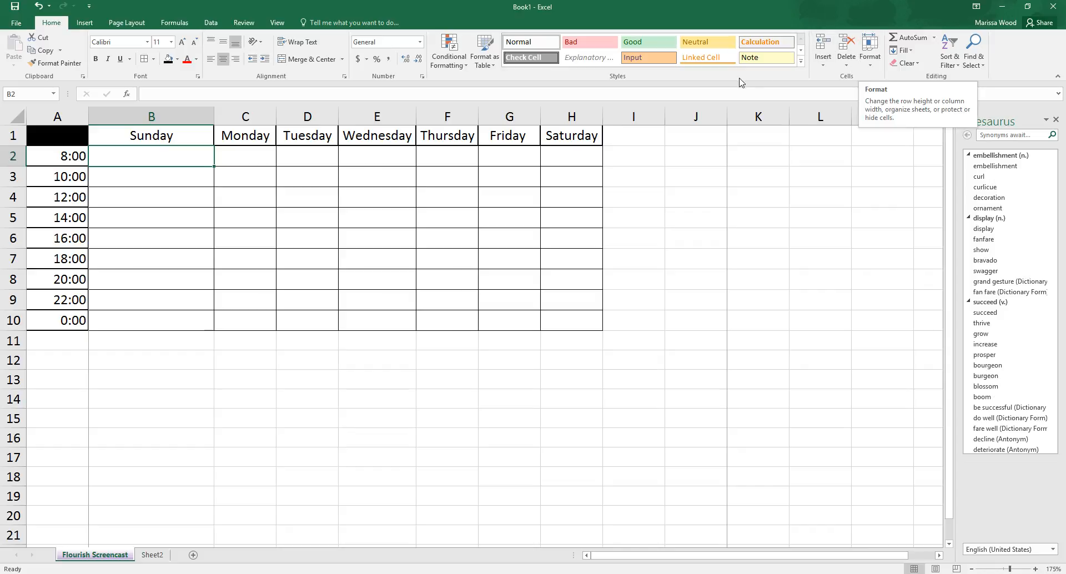
Step: Set the column width of the weekday columns B to H to 10
mouse_move(204, 159)
left_mouse_down()
mouse_move(555, 159)
mouse_move(561, 312)
left_mouse_up()
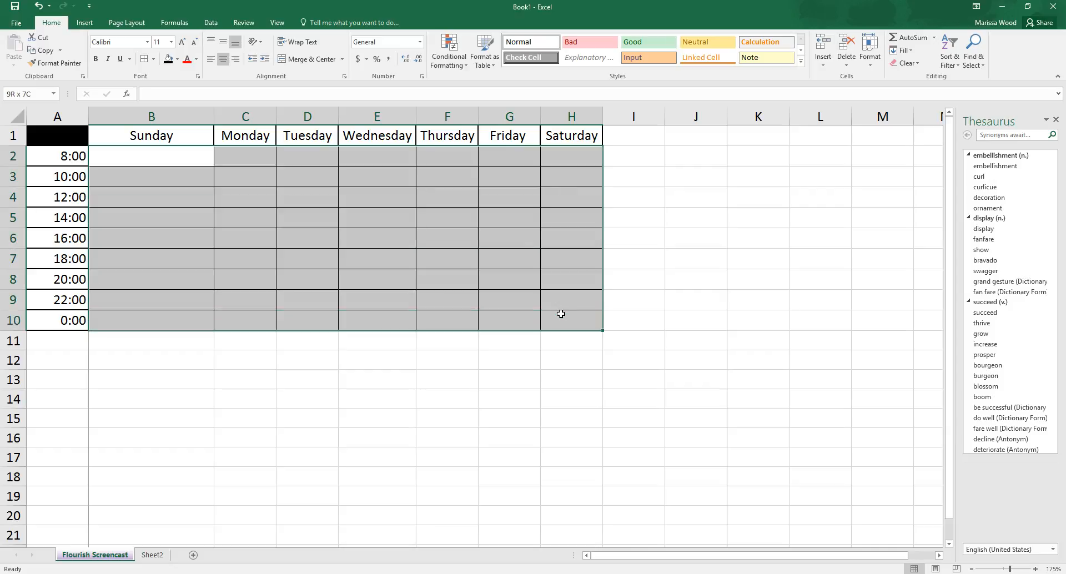
left_click(870, 67)
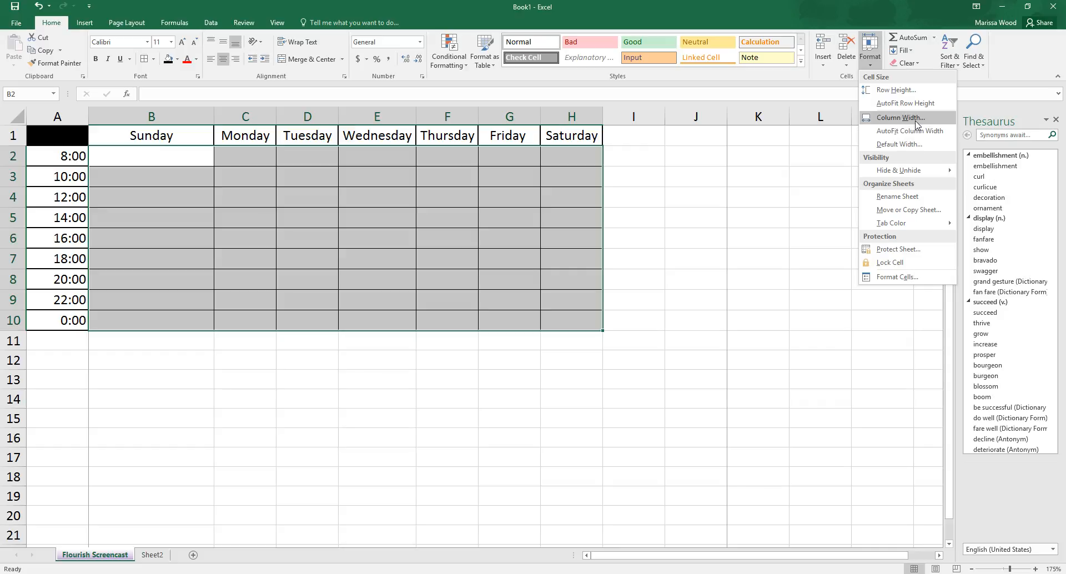
left_click(916, 124)
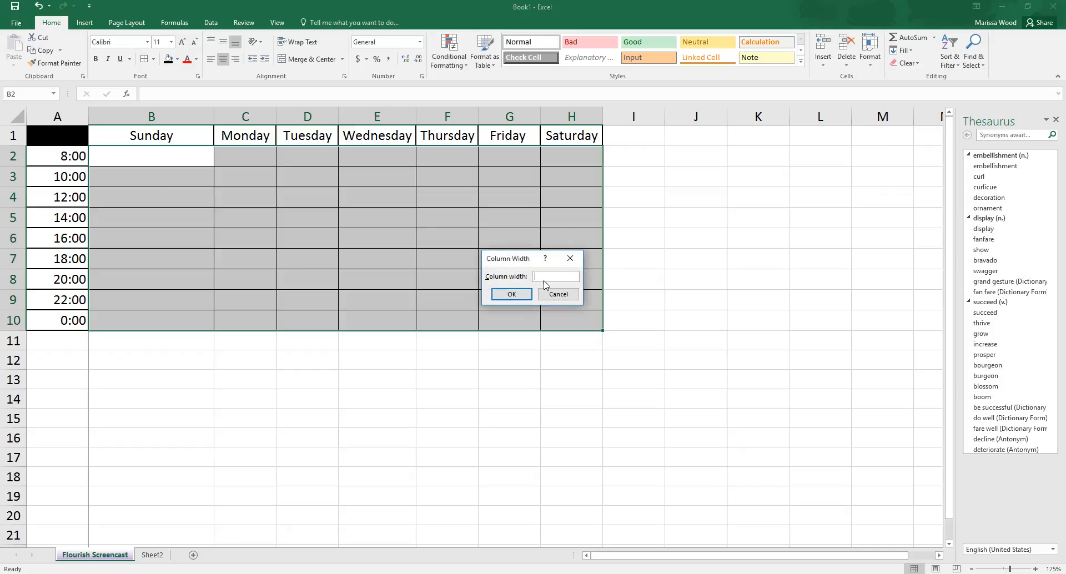
type("10")
left_click(519, 295)
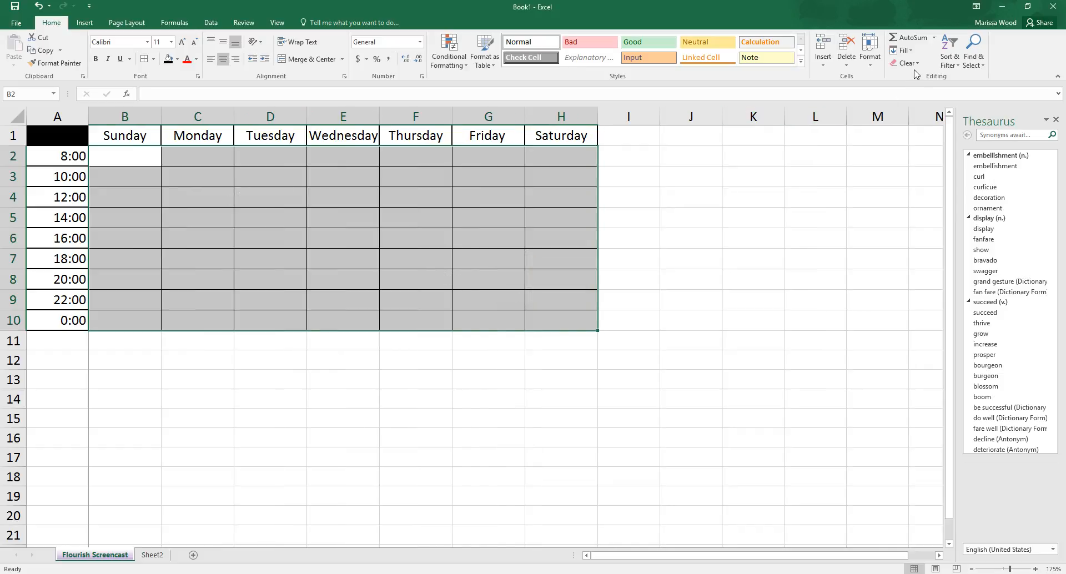
Step: Set the column width of the weekday columns B to H to 39
left_click(871, 66)
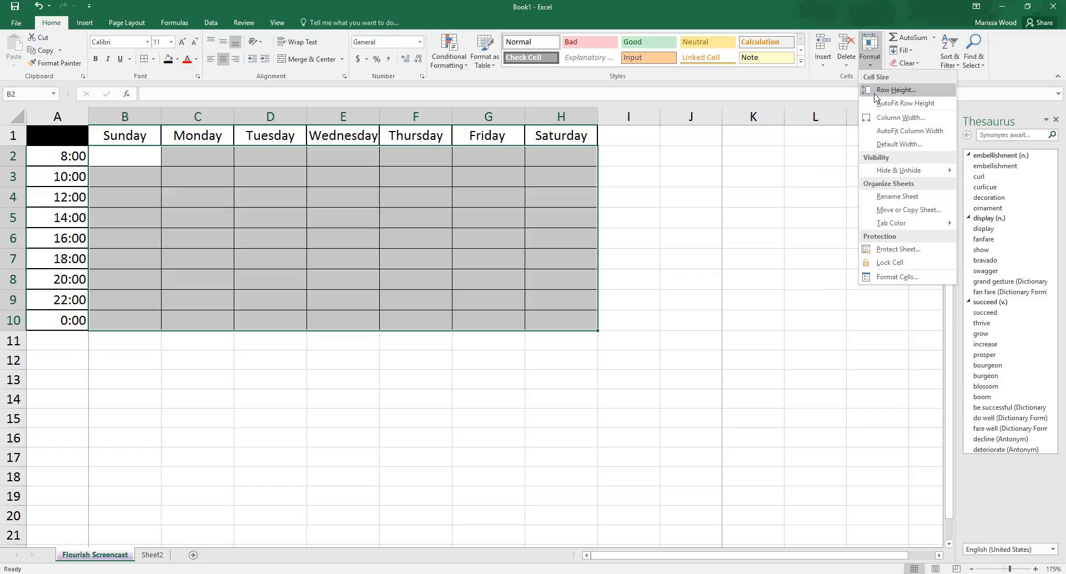
left_click(900, 117)
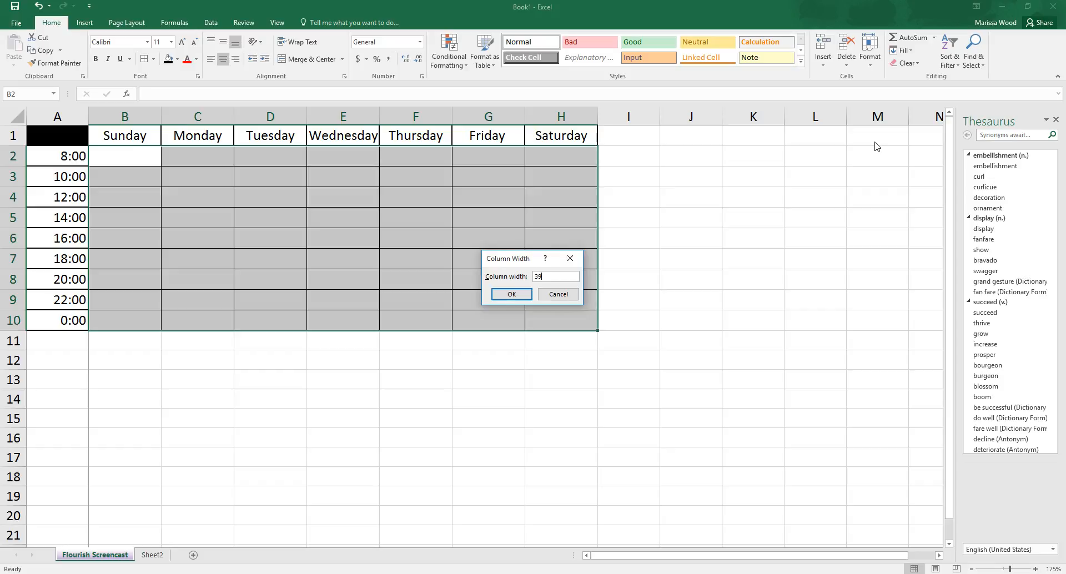
key("Return")
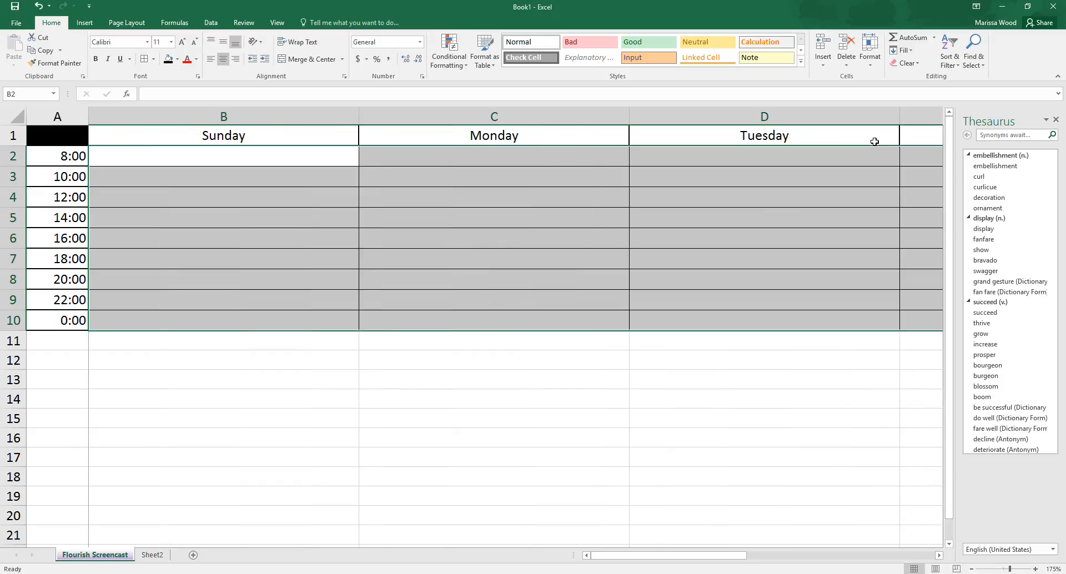
left_click(567, 262)
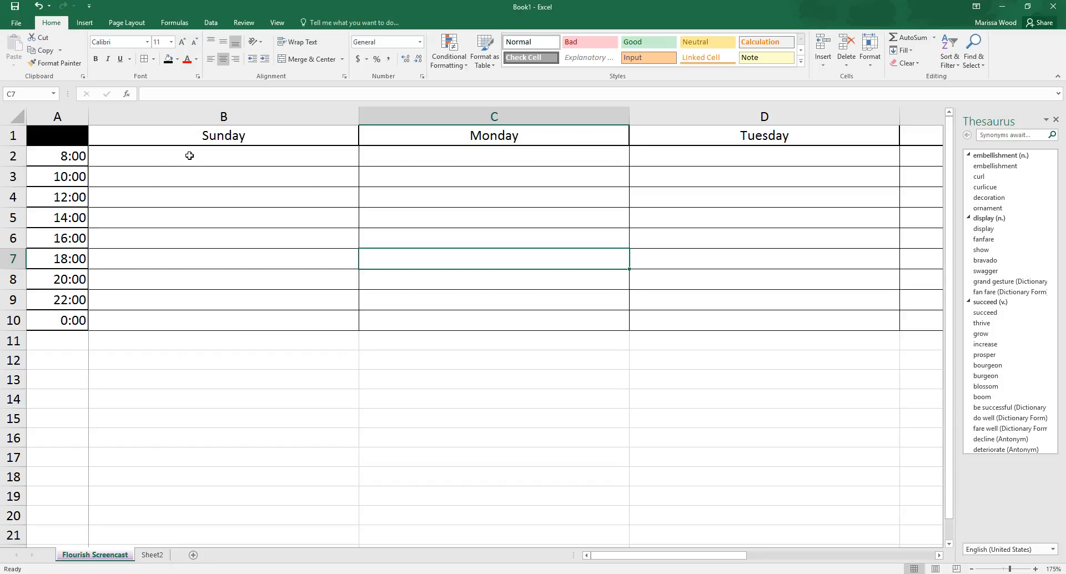
Step: Roughly double the row height of the time rows 2 to 10 across the schedule grid B2:H10
left_click(126, 156)
left_click_drag(126, 157, 825, 325)
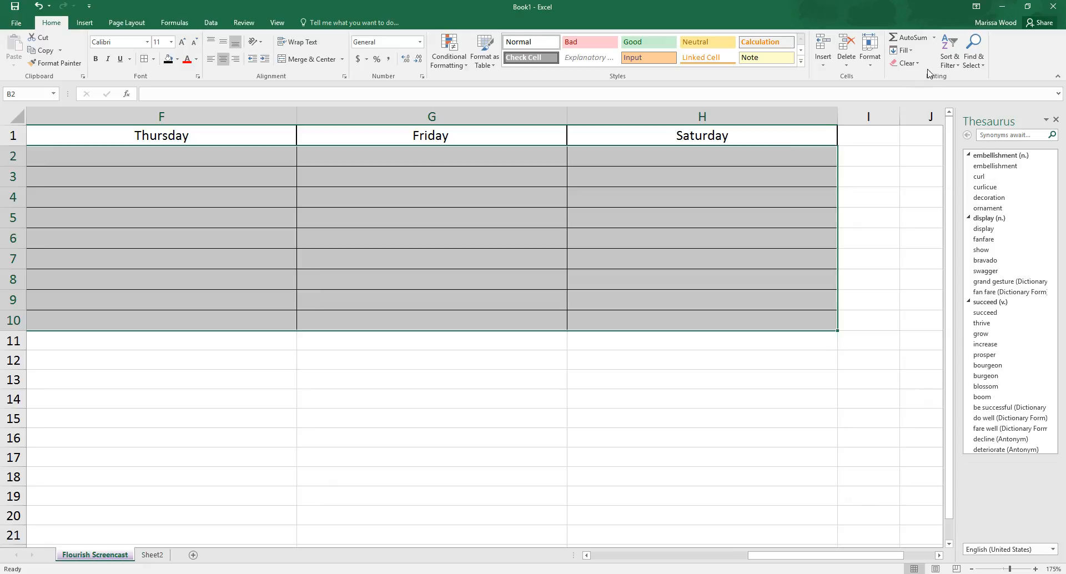
left_click(878, 64)
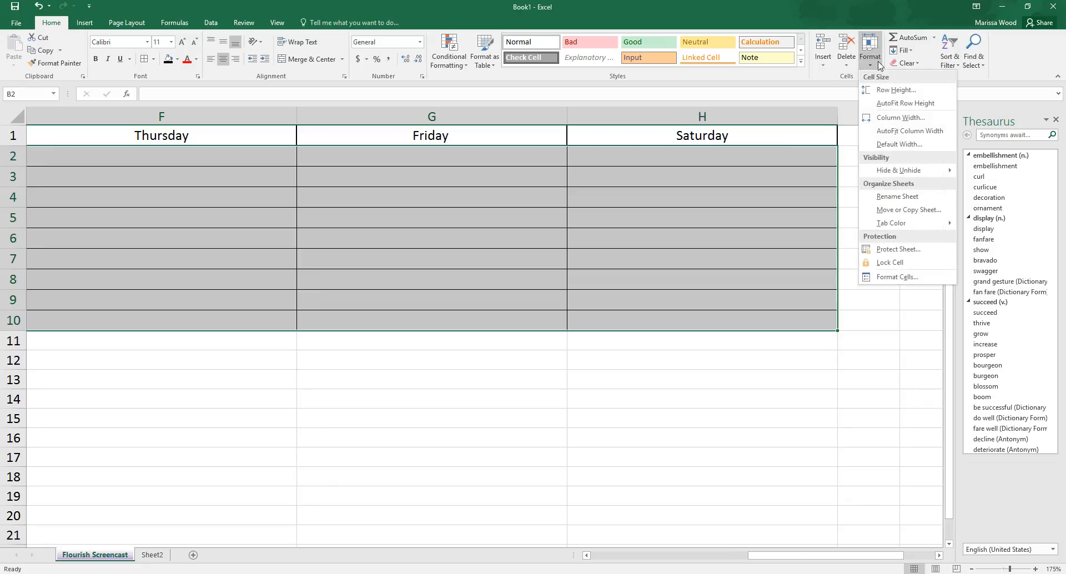
left_click(893, 89)
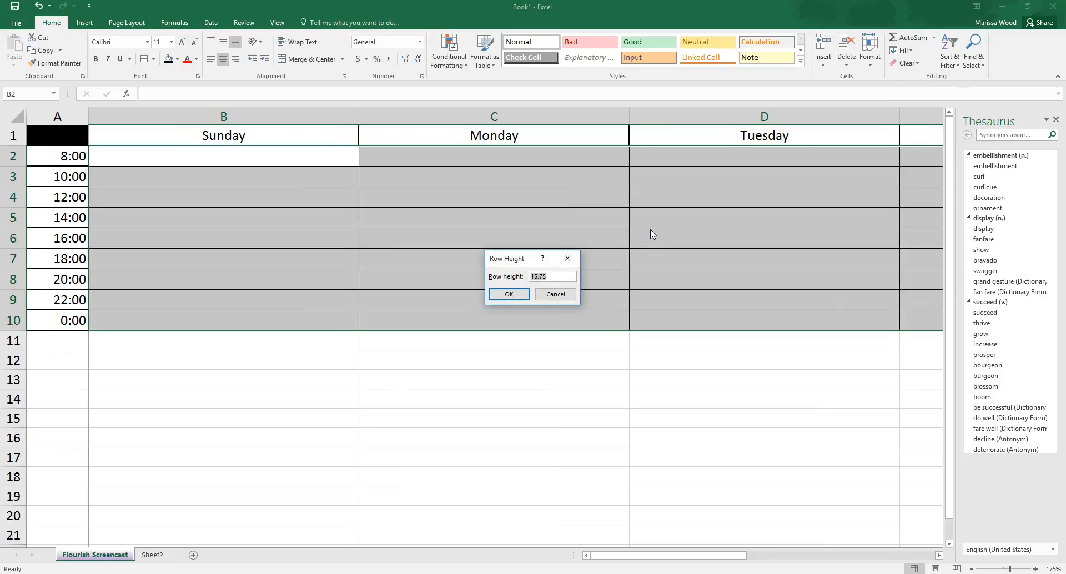
key("BackSpace")
key("Return")
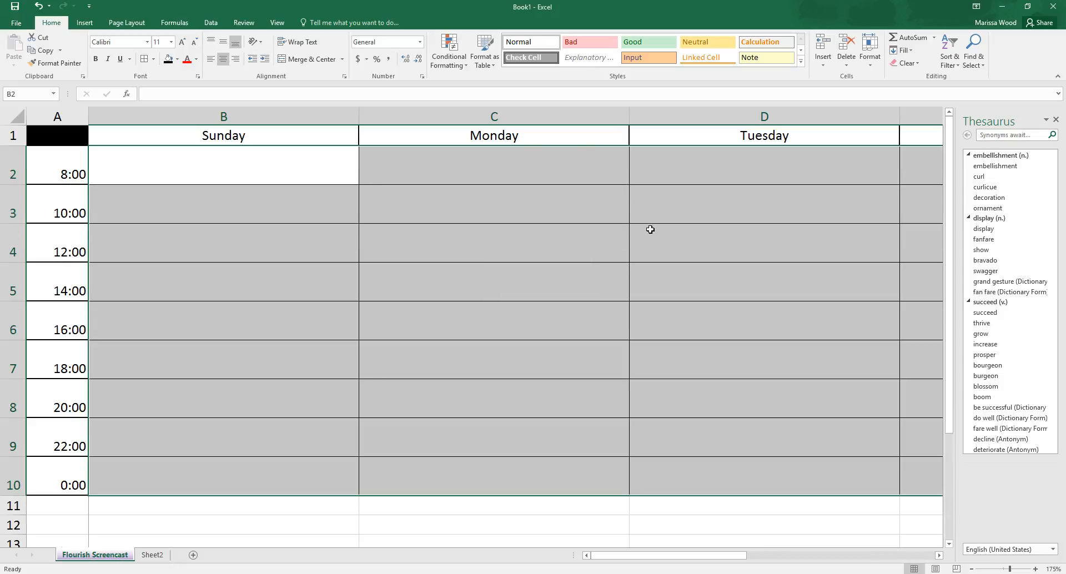
left_click(447, 233)
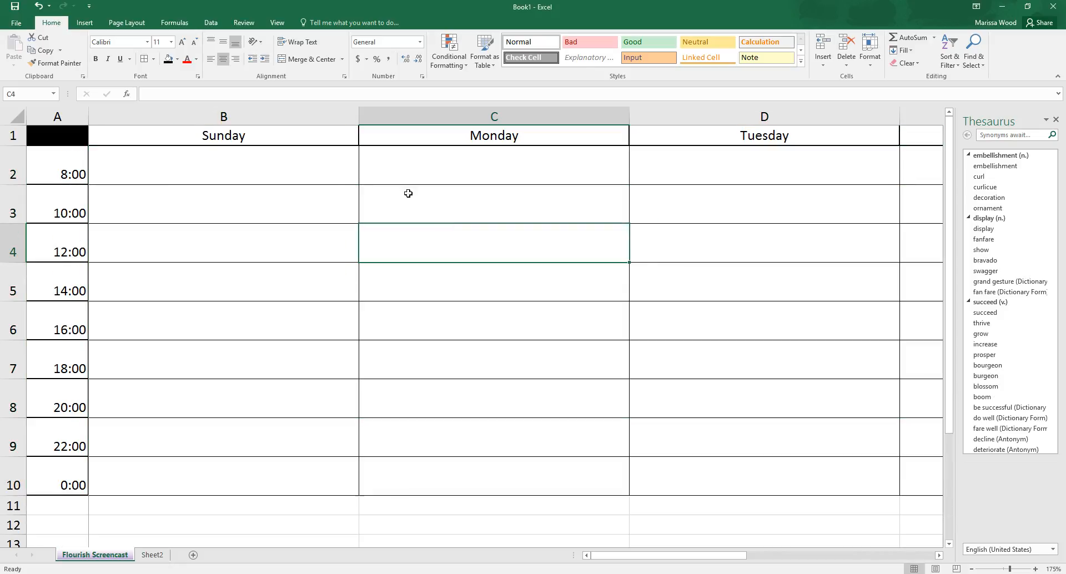
Step: Reduce the column width of the weekday columns B to H to roughly half through the exact width setting
scroll(289, 171, "down", 3)
scroll(289, 176, "up", 3)
mouse_move(289, 176)
left_mouse_down()
mouse_move(528, 195)
mouse_move(636, 352)
mouse_move(743, 471)
mouse_move(928, 465)
mouse_move(561, 472)
mouse_move(890, 468)
mouse_move(824, 465)
mouse_move(822, 451)
left_mouse_up()
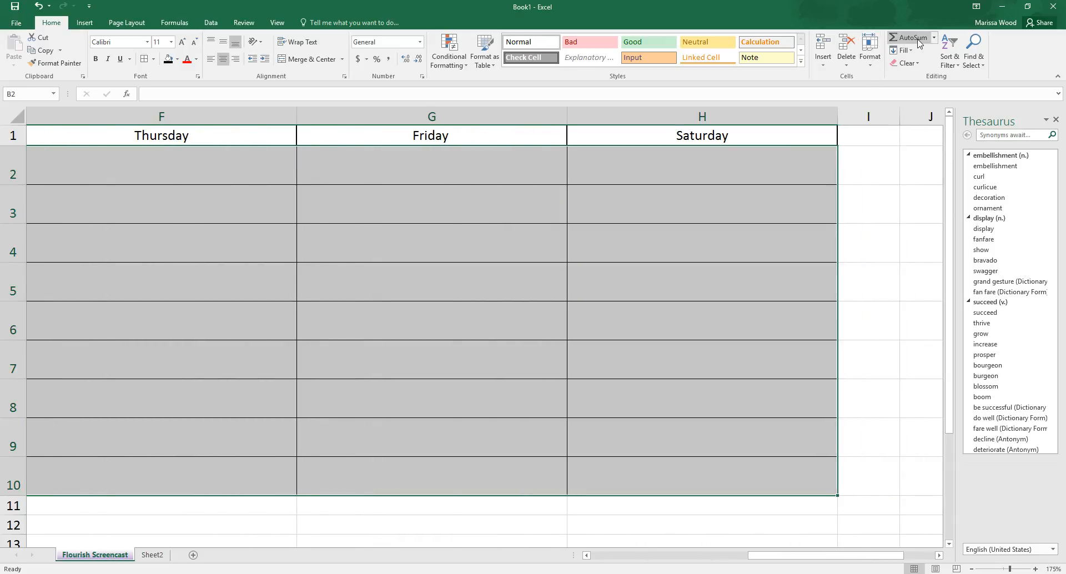
left_click(871, 58)
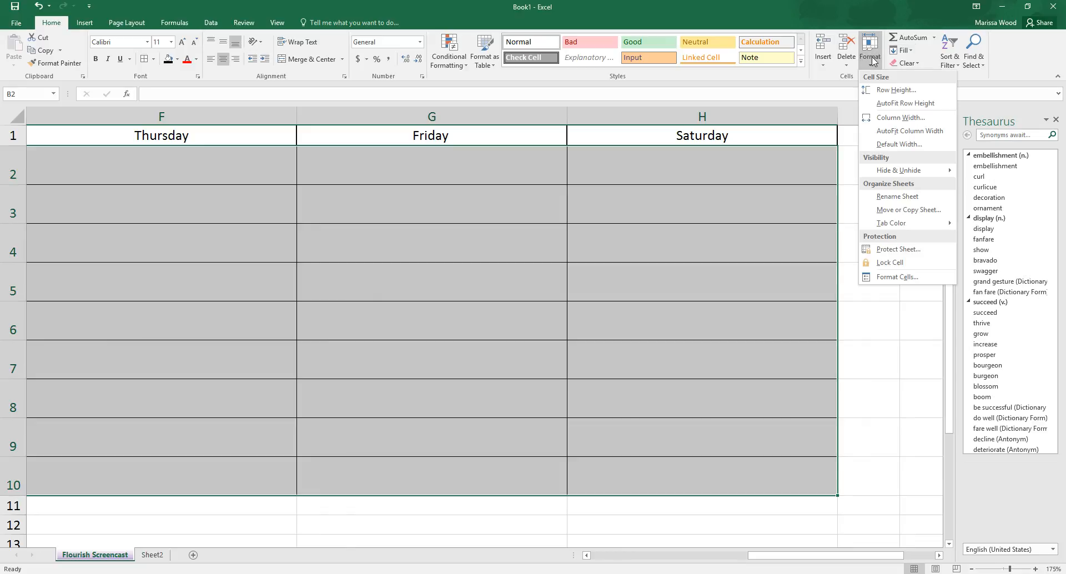
left_click(894, 118)
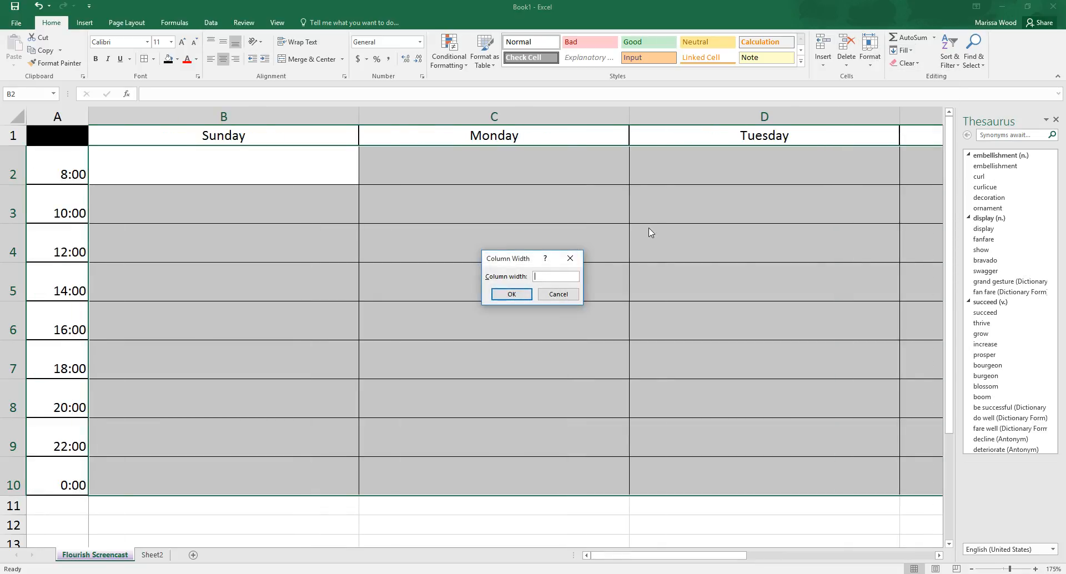
type("20")
key("Return")
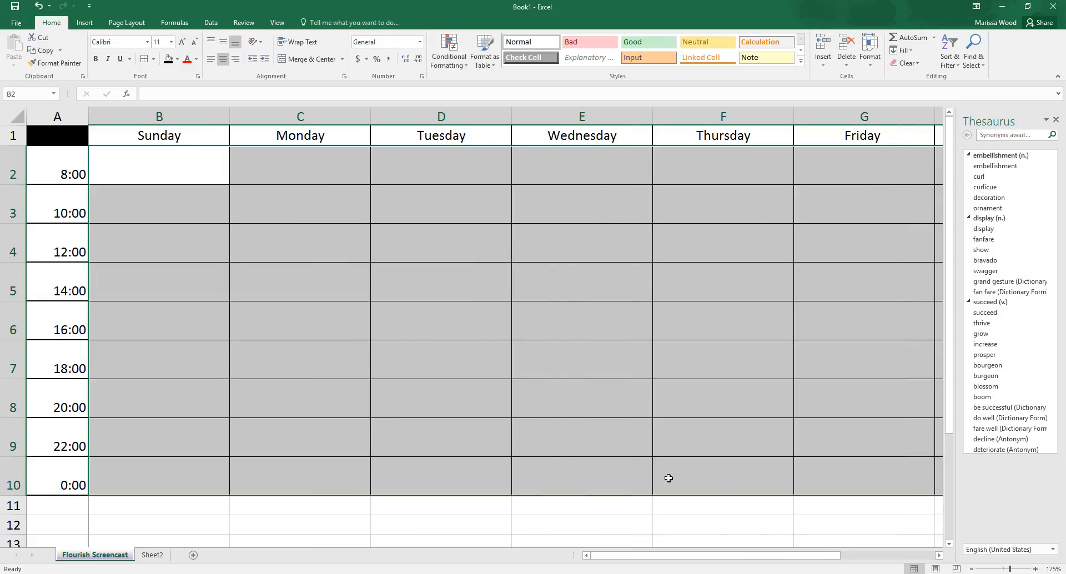
left_click_drag(685, 560, 652, 563)
left_click(543, 259)
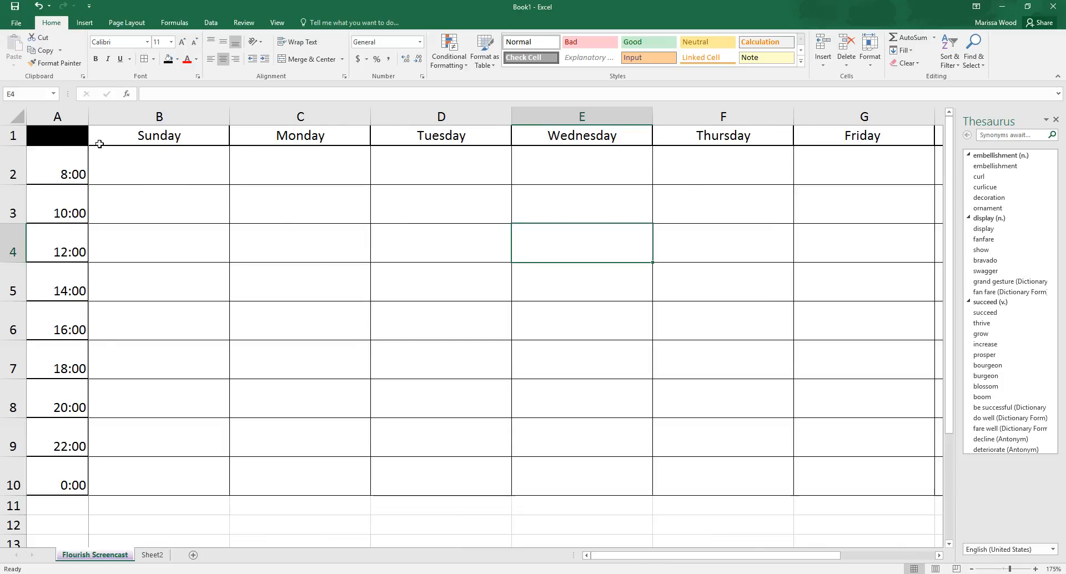
Step: Fill the cells A11:H12 below the schedule with black
left_click_drag(80, 506, 702, 523)
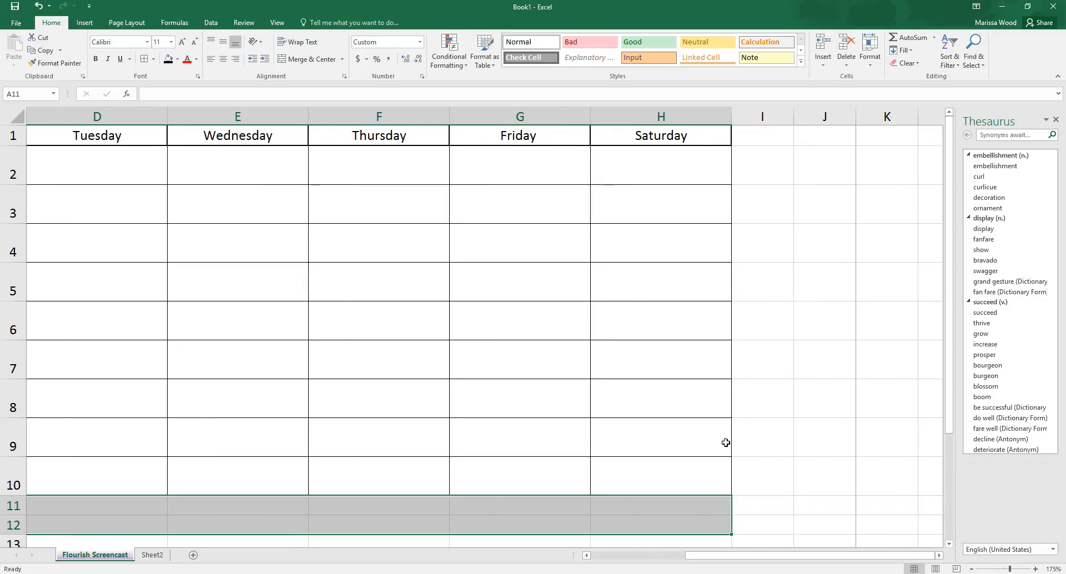
left_click(168, 59)
left_click(424, 404)
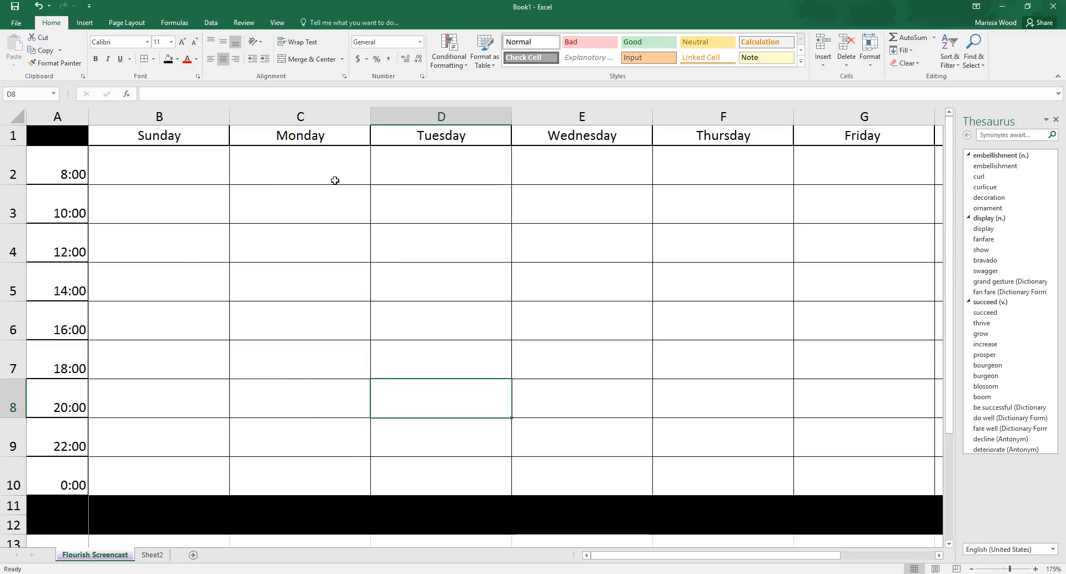
scroll(335, 180, "down", 2)
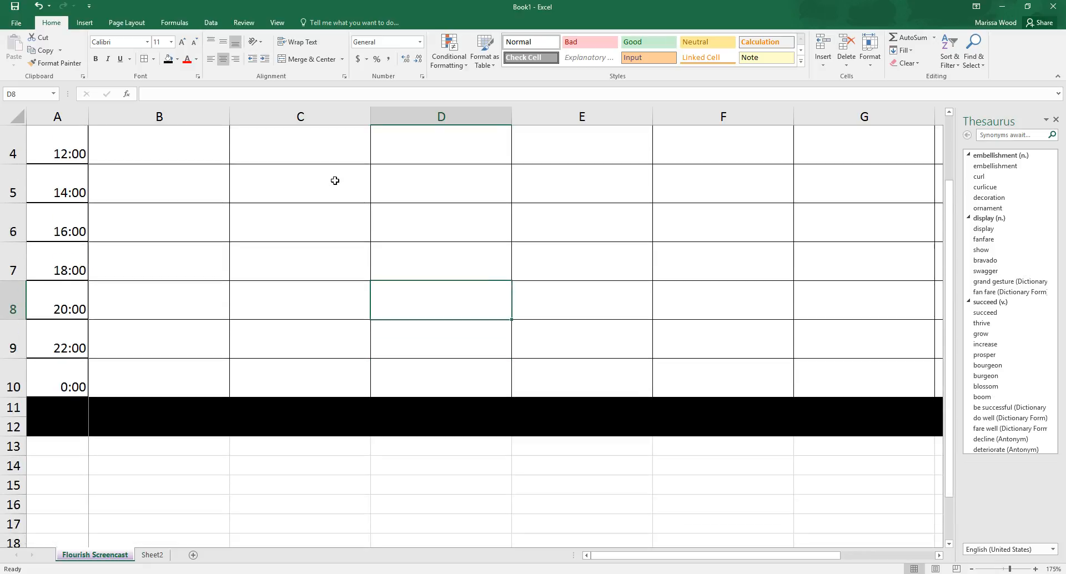
mouse_move(637, 555)
left_mouse_down()
mouse_move(726, 549)
mouse_move(624, 555)
left_mouse_up()
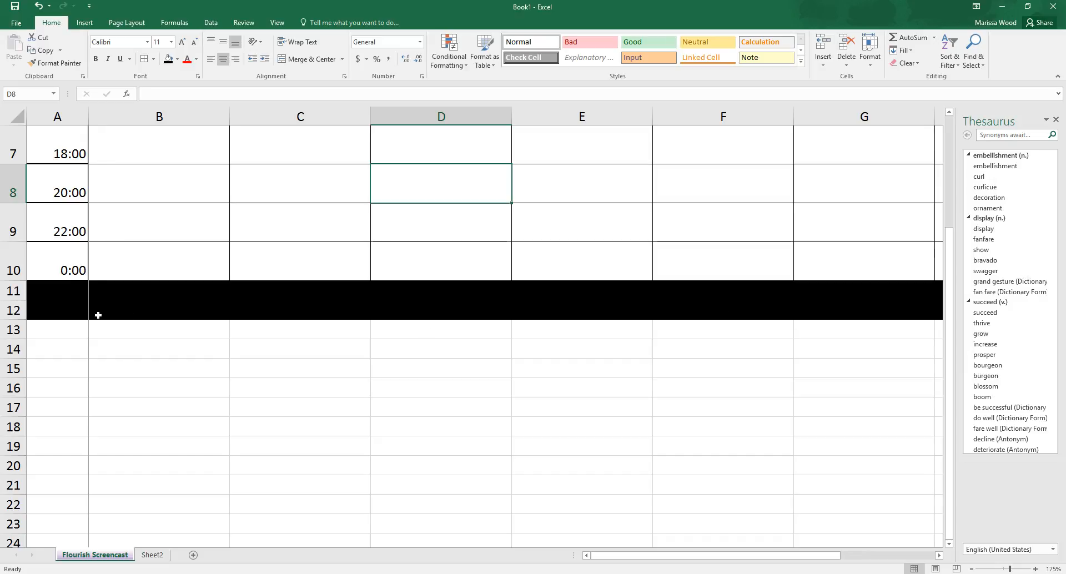
Step: Merge and center the black cells A11:H12, and switch them to Merge Across so each row is merged separately
left_click_drag(54, 304, 704, 294)
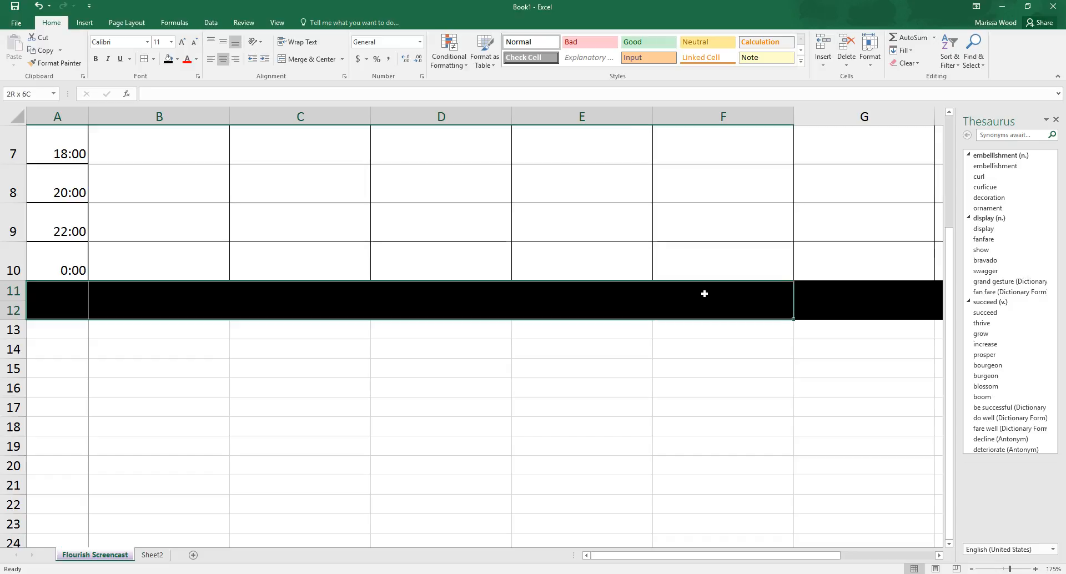
left_click_drag(770, 298, 726, 286)
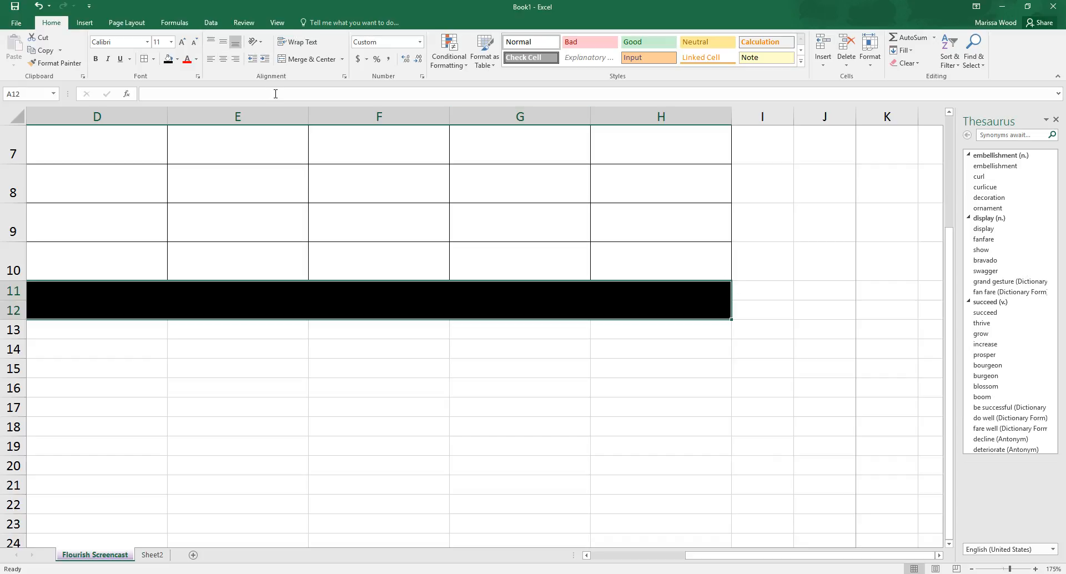
left_click(323, 60)
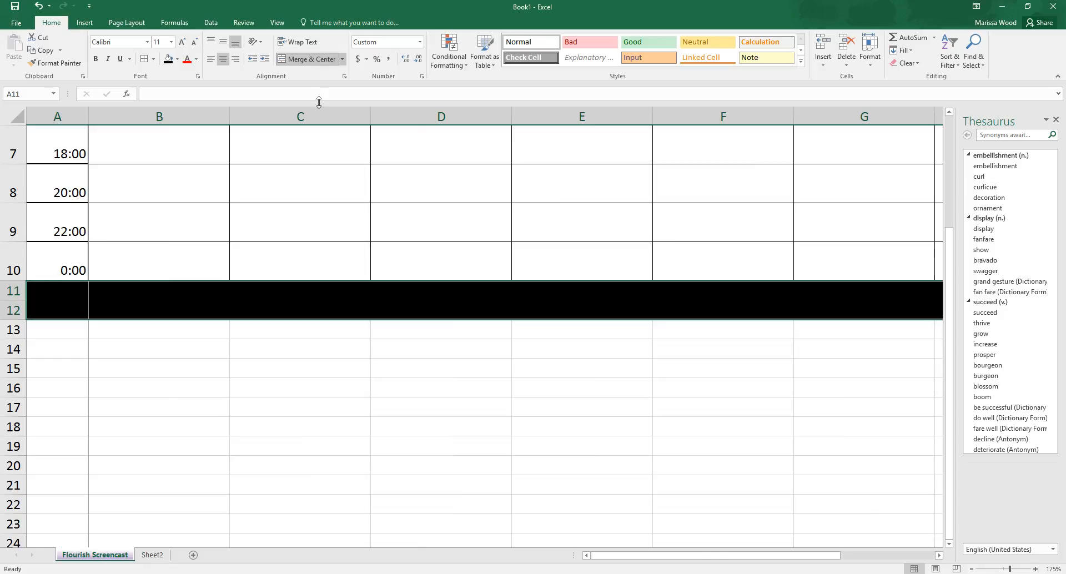
left_click(342, 62)
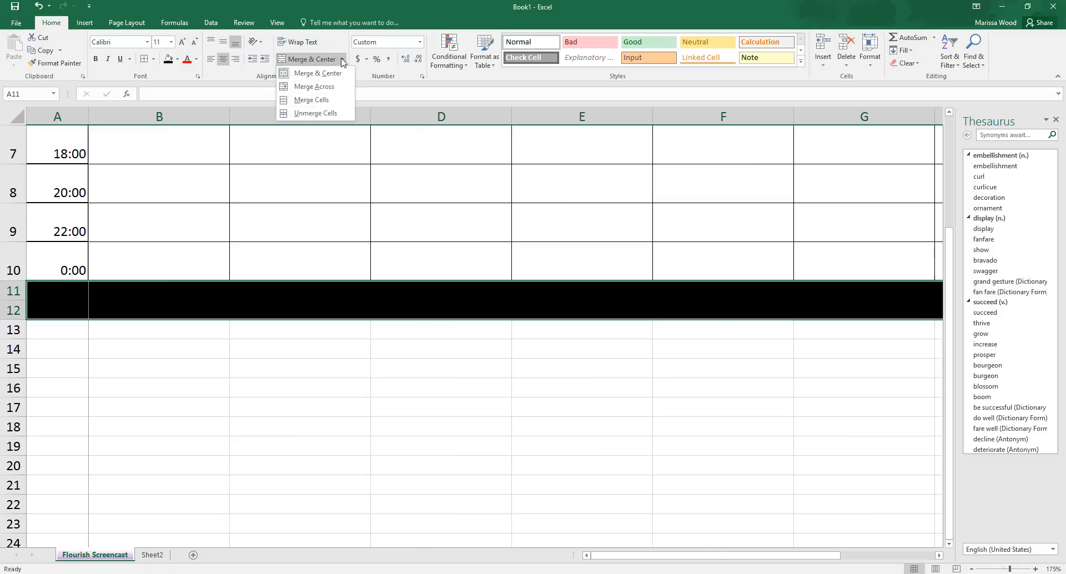
left_click(326, 89)
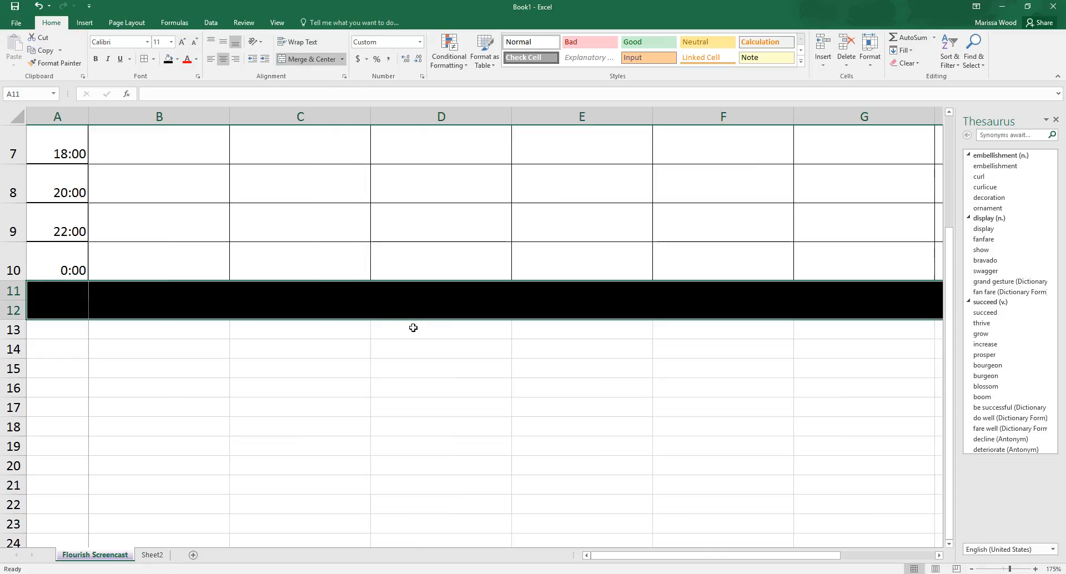
left_click(425, 407)
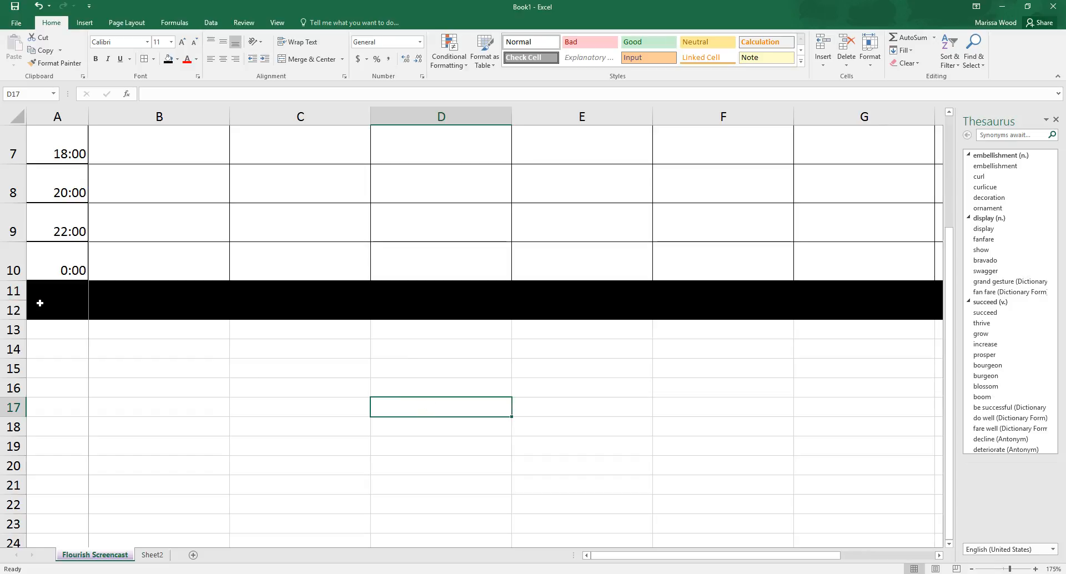
Step: Remove the black fill from the merged rows 11 and 12 by choosing No Fill
scroll(40, 302, "up", 2)
scroll(89, 389, "down", 3)
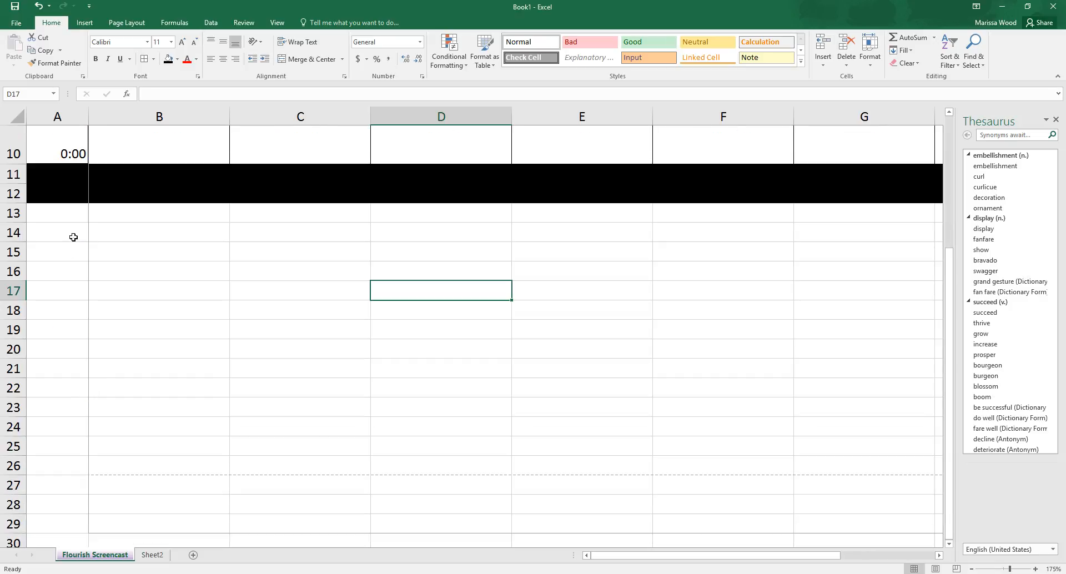
left_click(73, 187)
left_click_drag(73, 188, 73, 175)
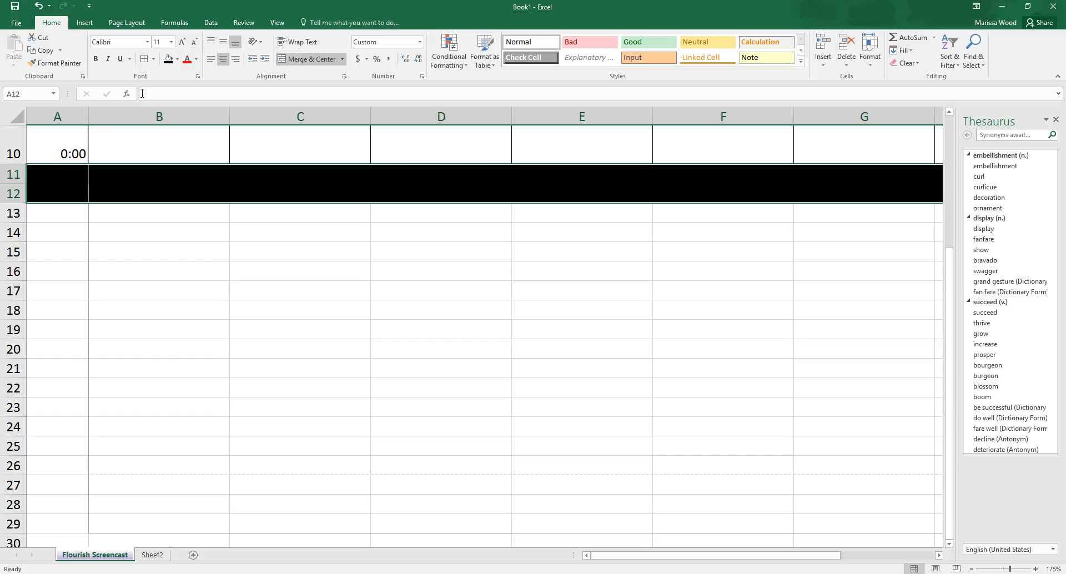
left_click(178, 59)
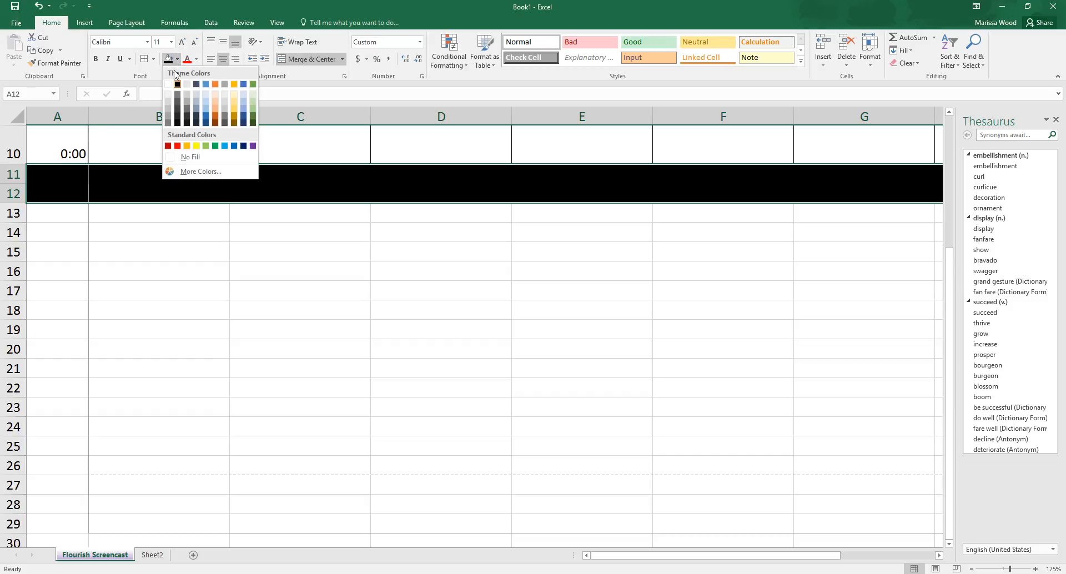
left_click(195, 156)
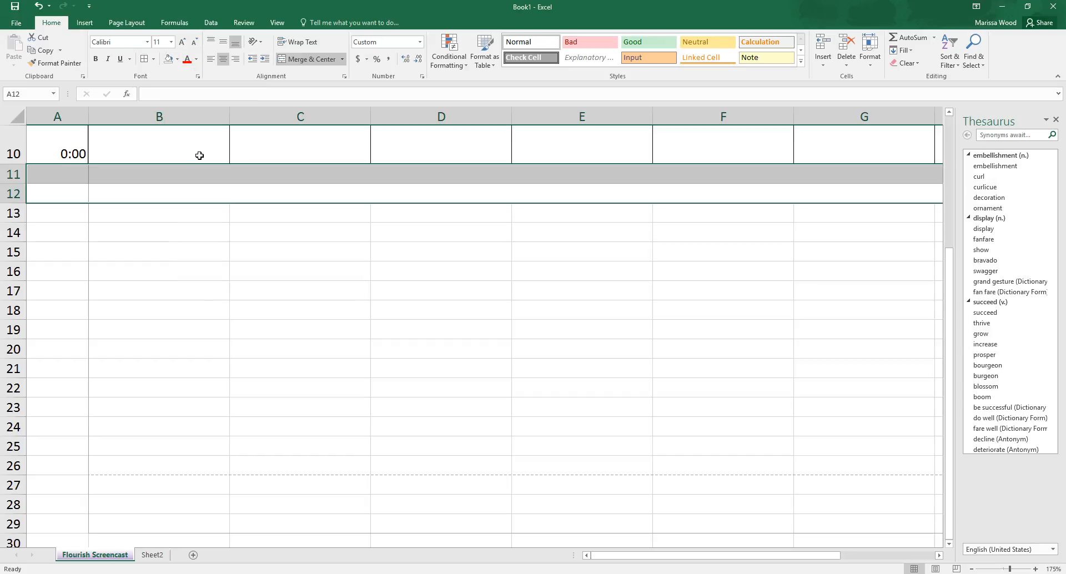
Step: Merge the two blank rows below the schedule, A11:H12, into a single cell with Merge Cells
left_click(265, 253)
scroll(159, 227, "up", 2)
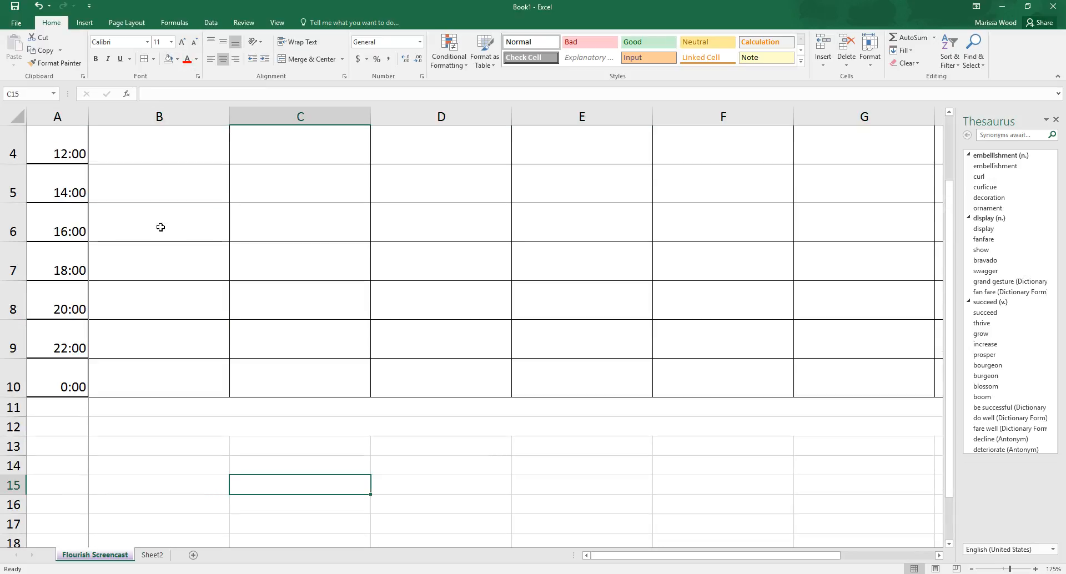
scroll(173, 245, "down", 2)
left_click_drag(82, 171, 725, 190)
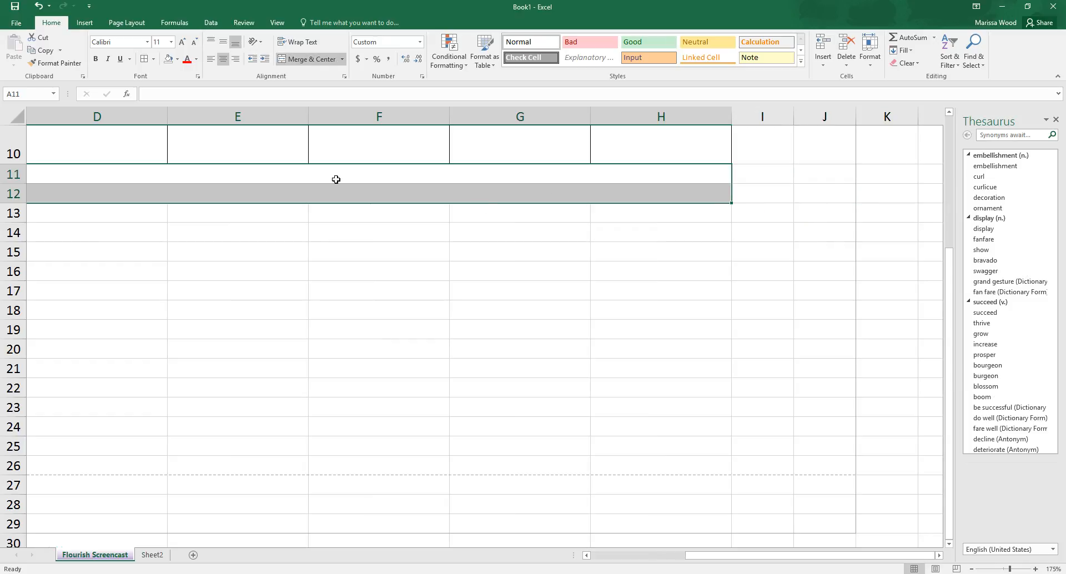
left_click(342, 59)
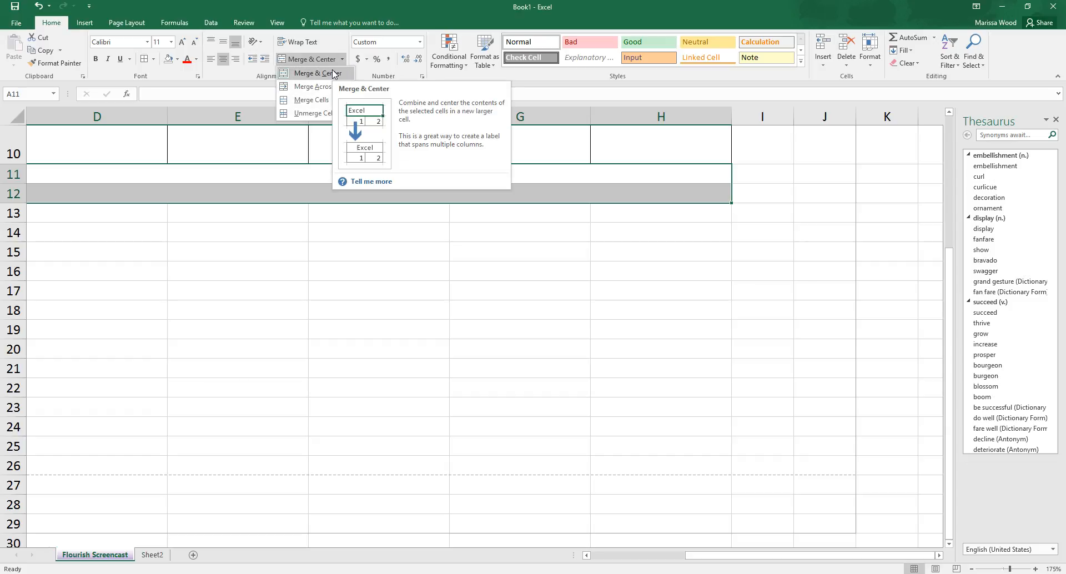
left_click(327, 100)
left_click(309, 283)
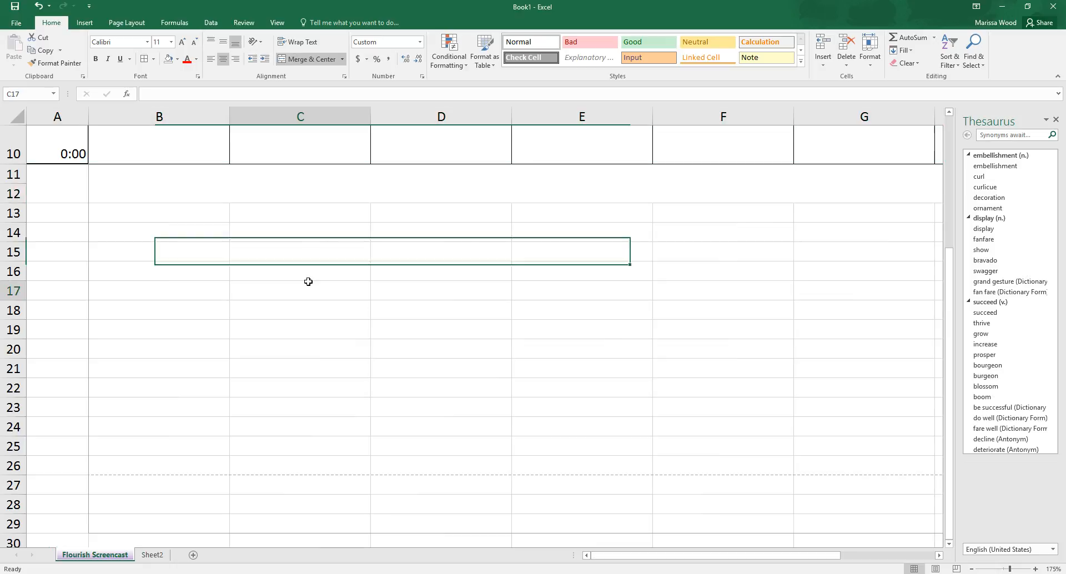
scroll(115, 266, "up", 3)
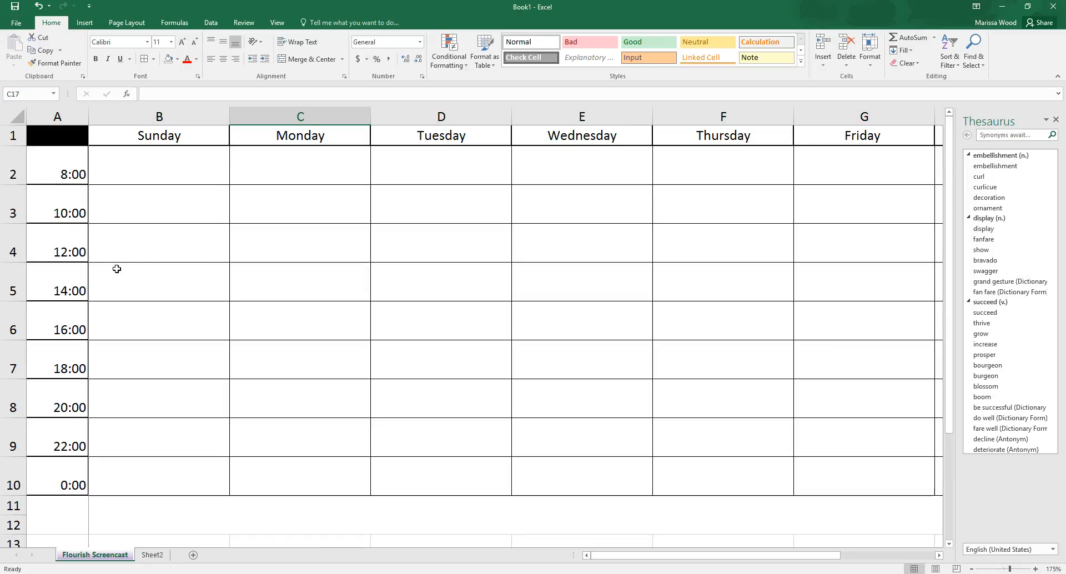
right_click(76, 115)
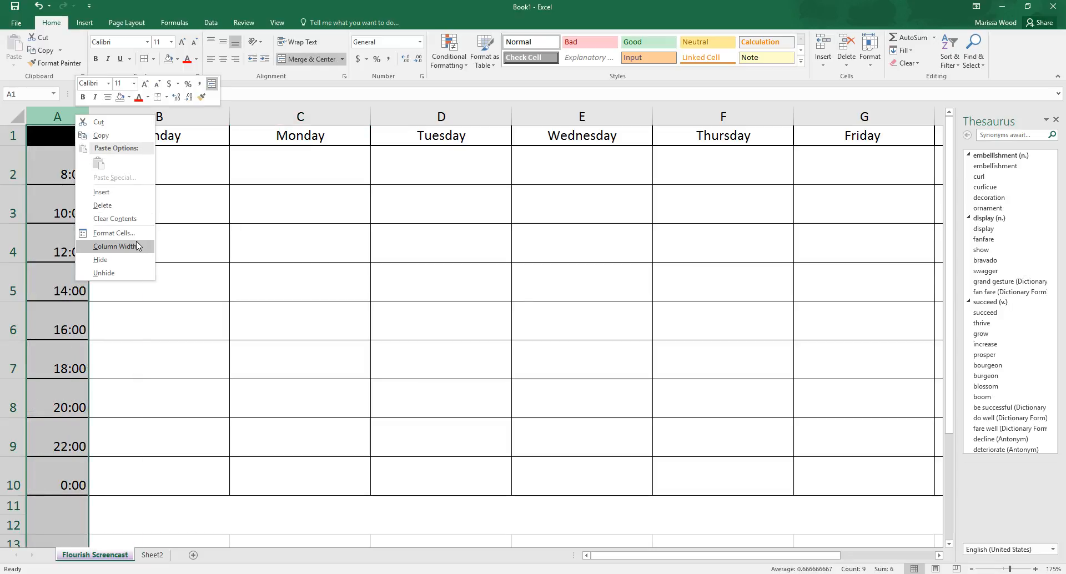
key("Escape")
scroll(188, 334, "down", 8)
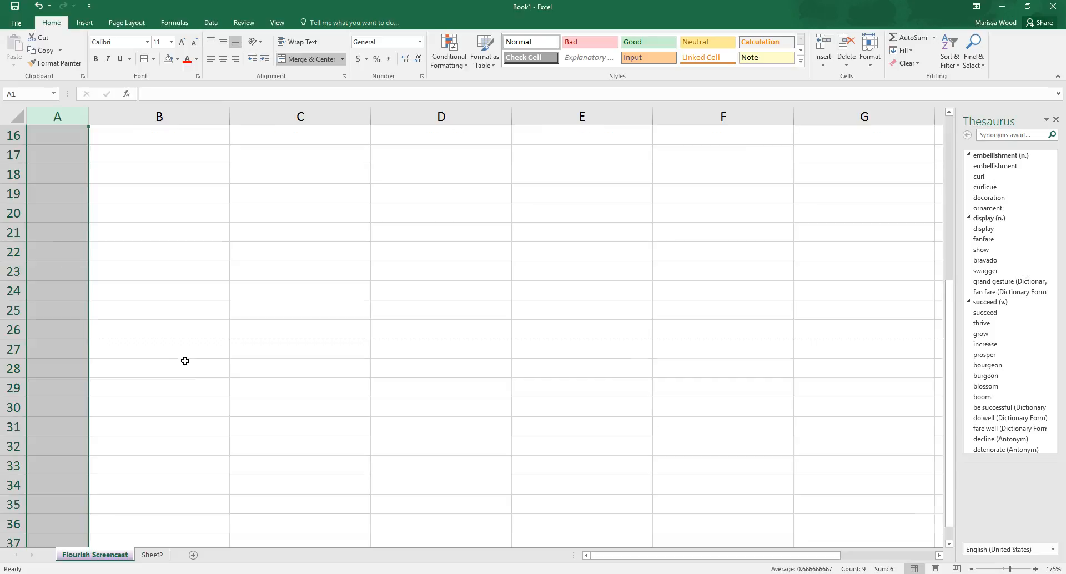
scroll(218, 407, "up", 8)
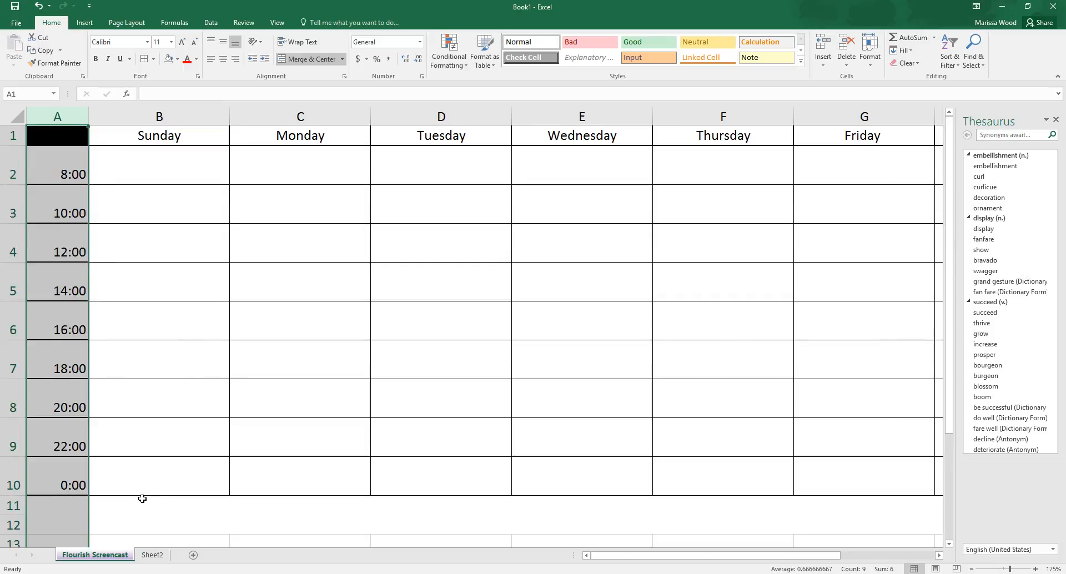
left_click(136, 508)
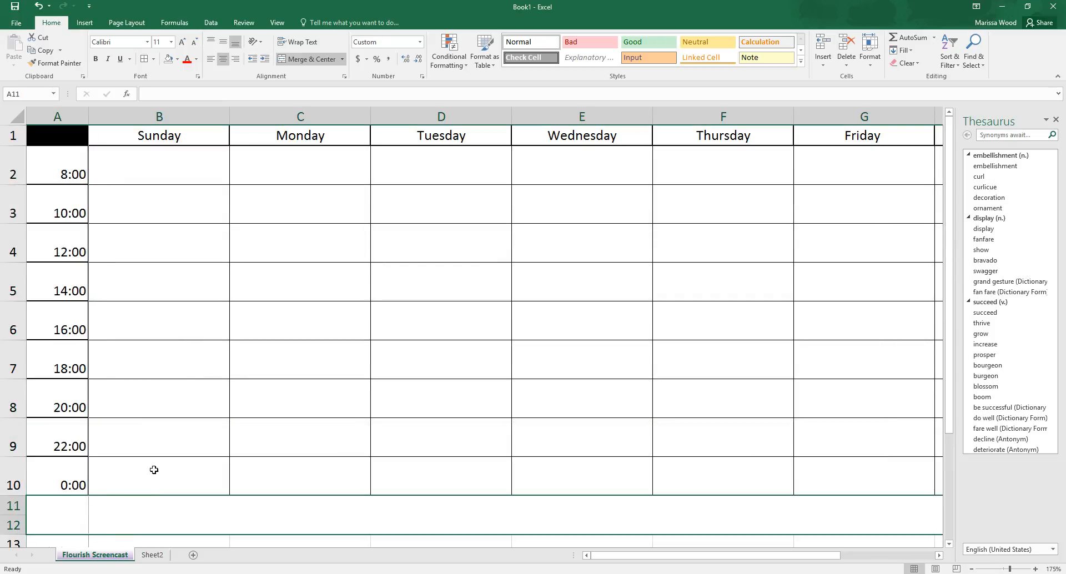
left_click(171, 172)
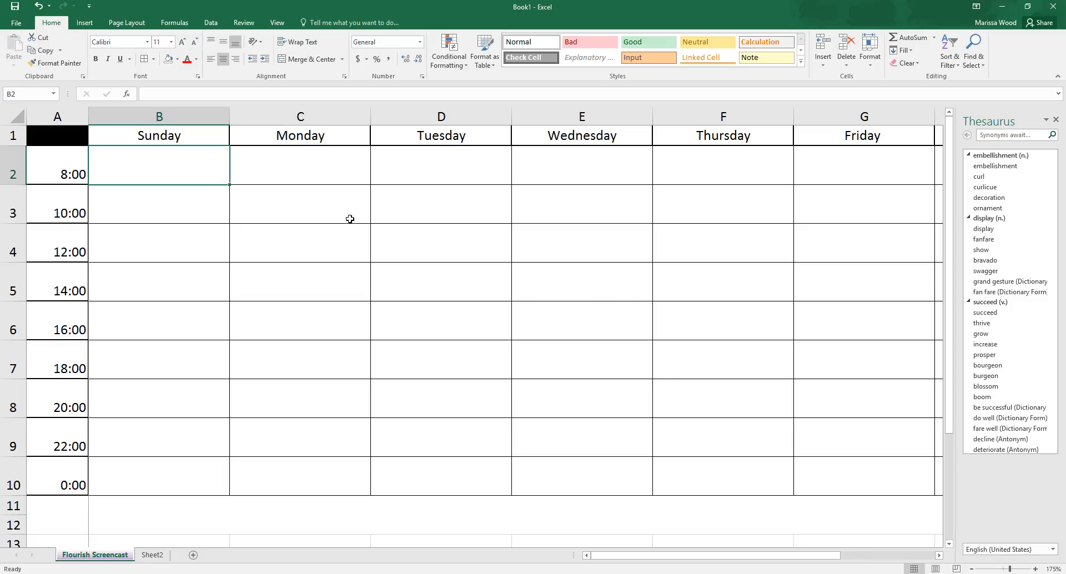
scroll(349, 219, "down", 1)
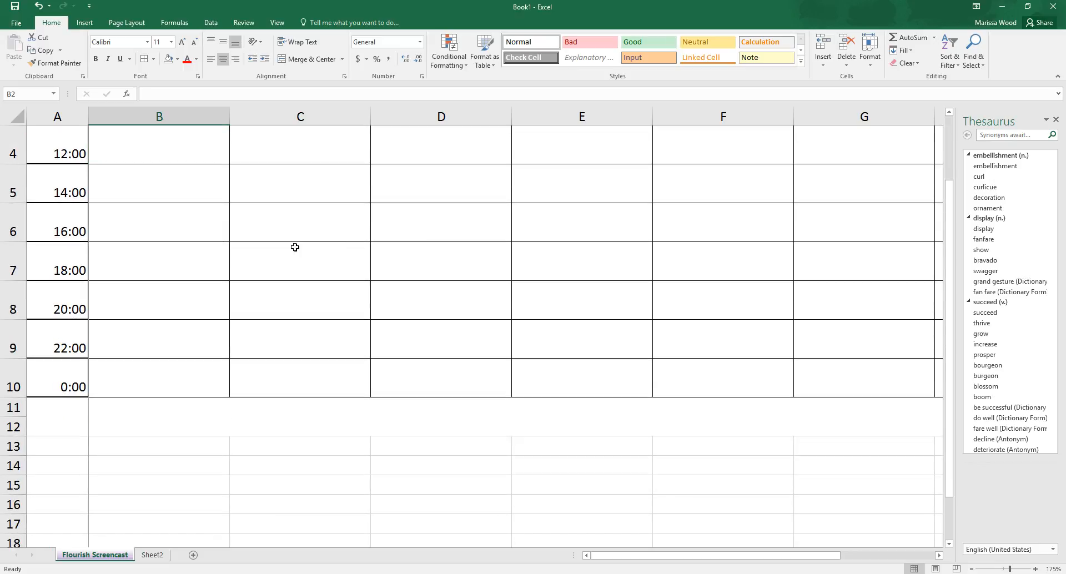
scroll(294, 247, "up", 1)
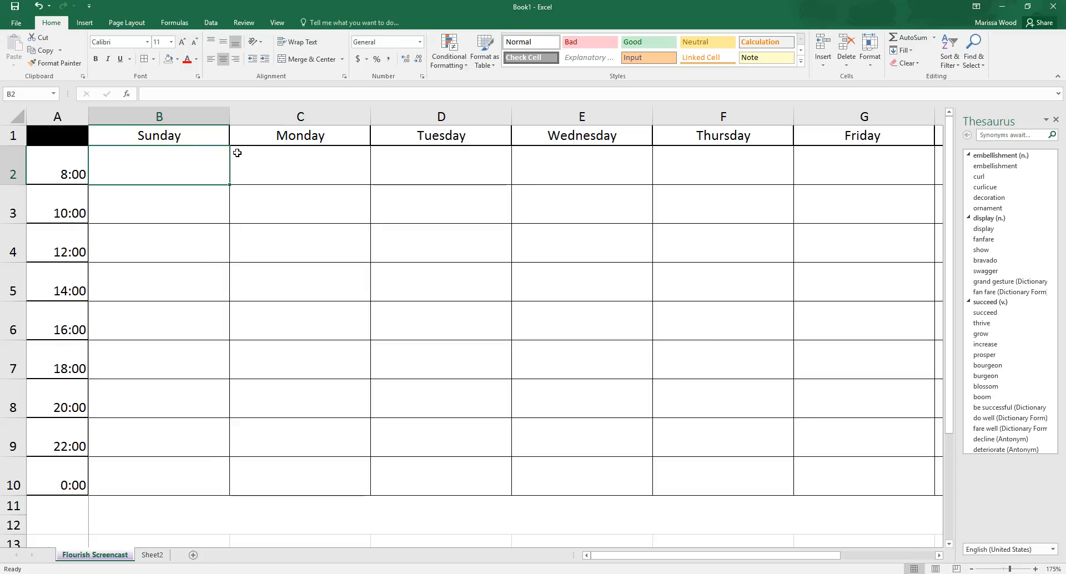
Step: Insert a new row above the weekday heading row
left_click(12, 135)
right_click(12, 136)
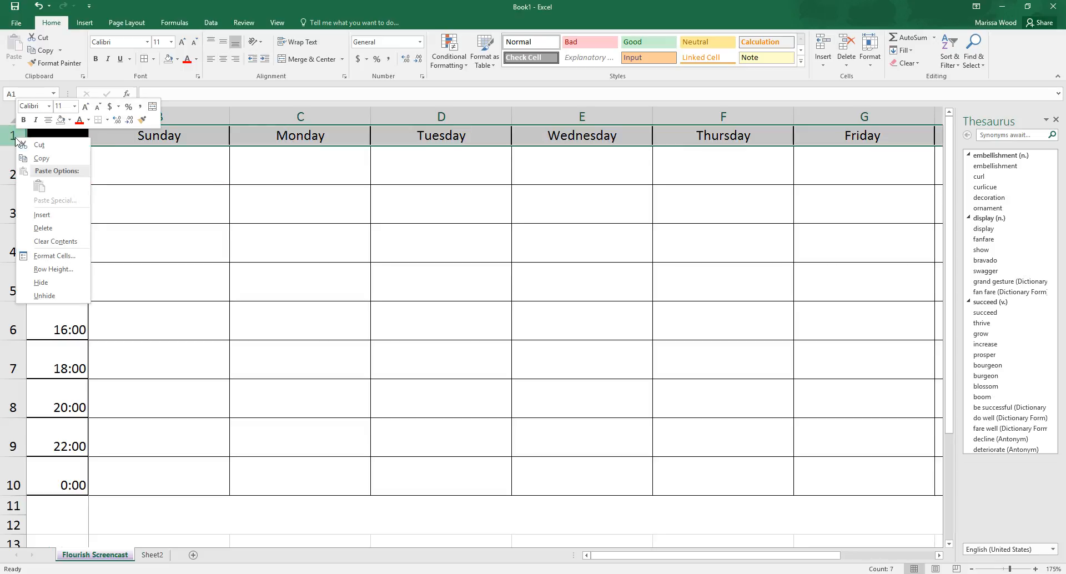
left_click(42, 215)
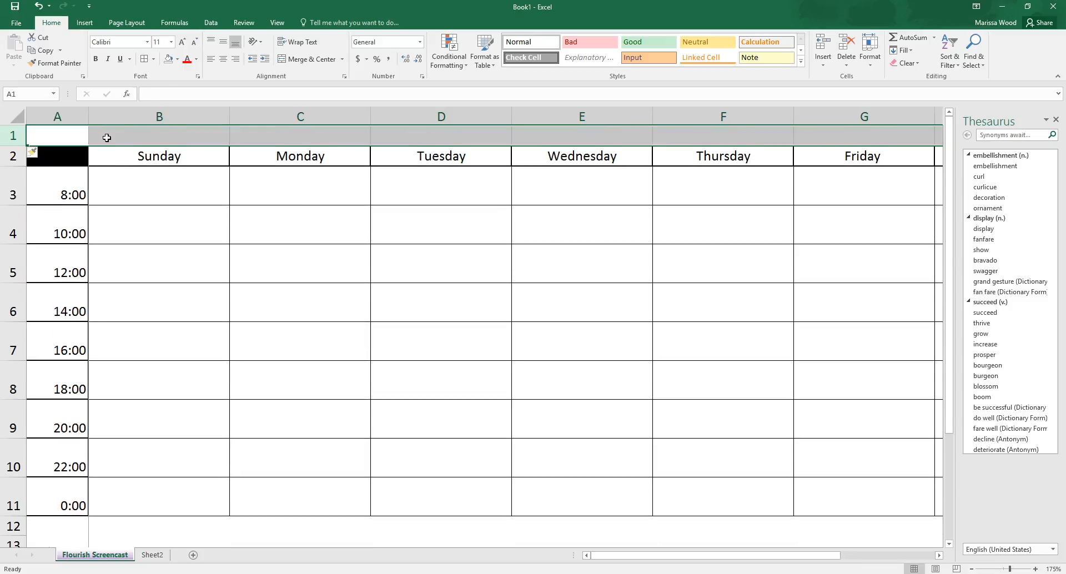
Step: Merge the entire new row 1 into one cell with Merge Cells
left_click(342, 59)
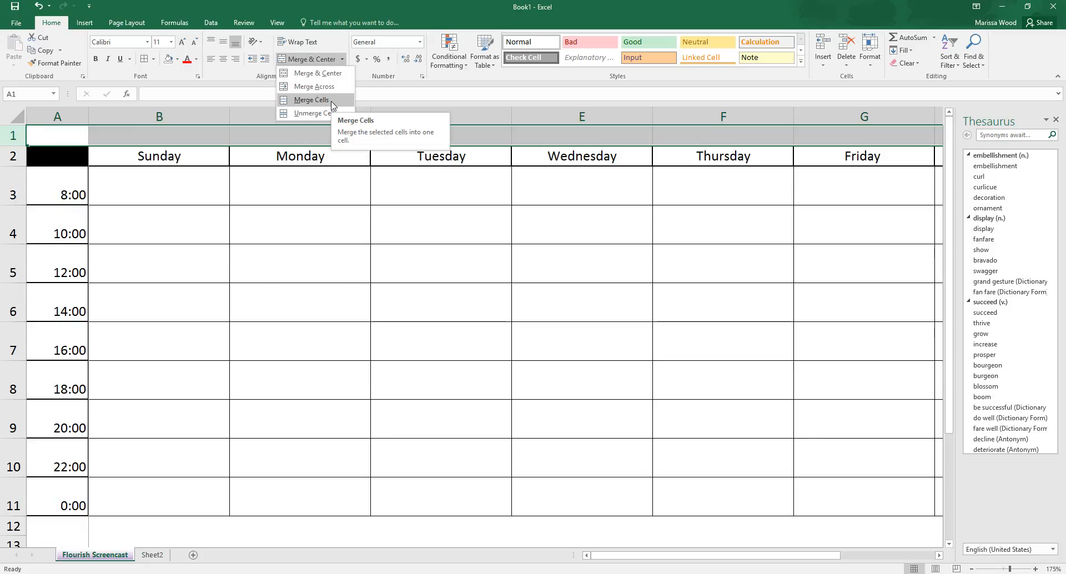
left_click(332, 105)
left_click(303, 223)
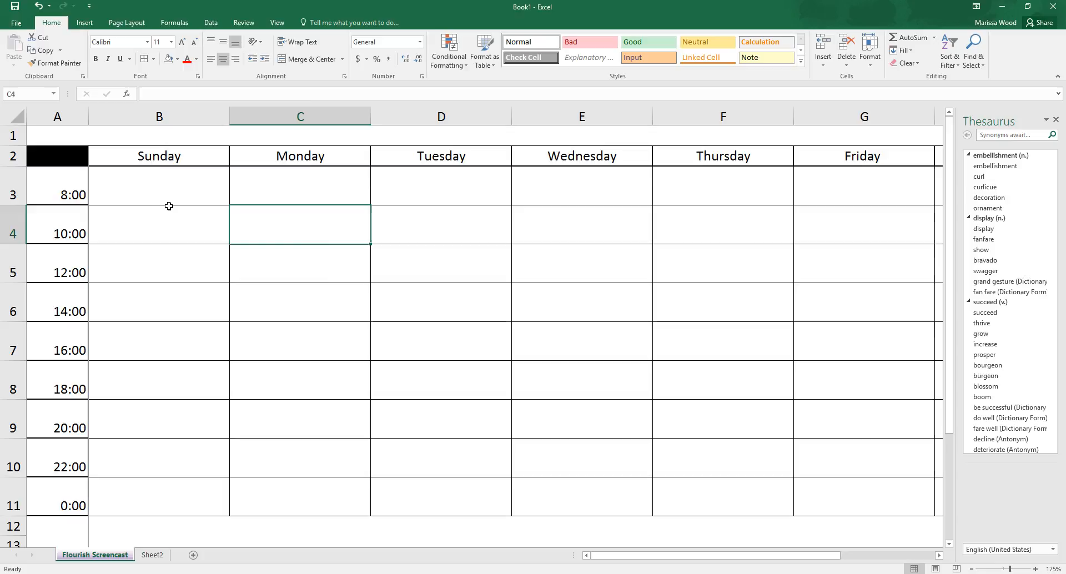
Step: Enter the title "Weekly Planner" in row 1 above the weekday headings
left_click(306, 136)
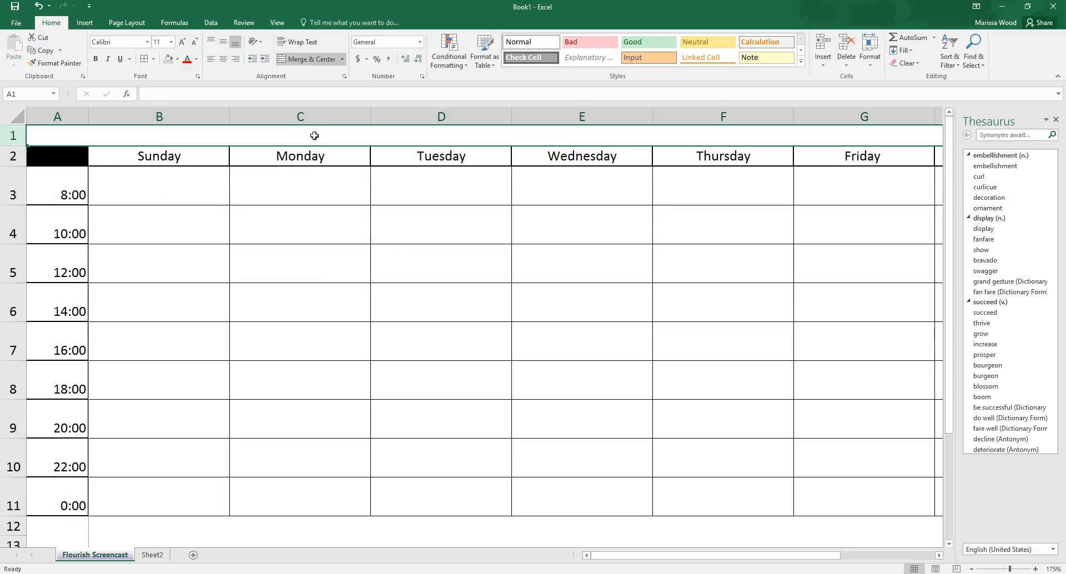
type("Weekly Planner")
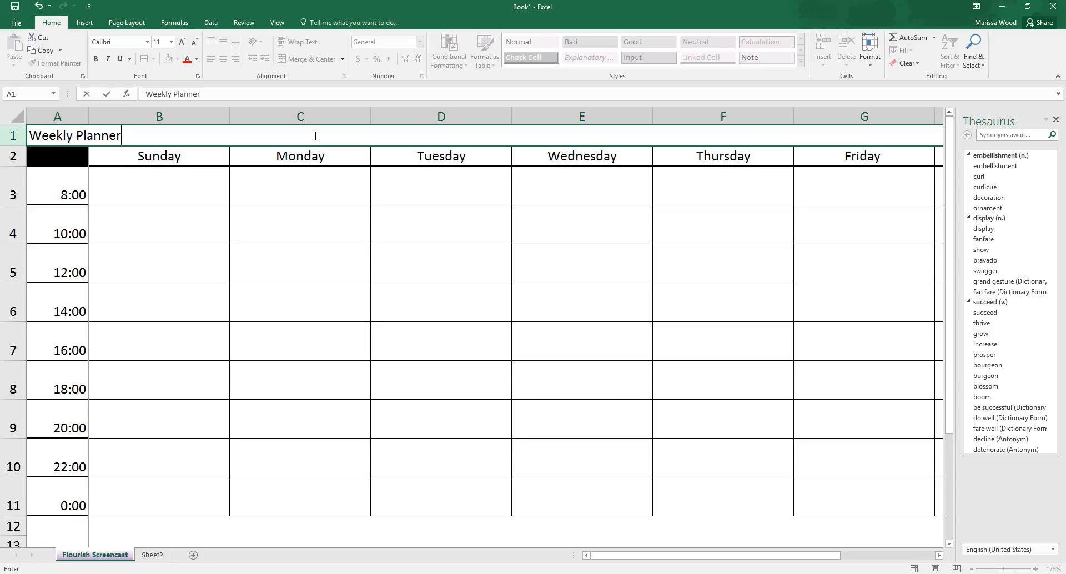
left_click(323, 225)
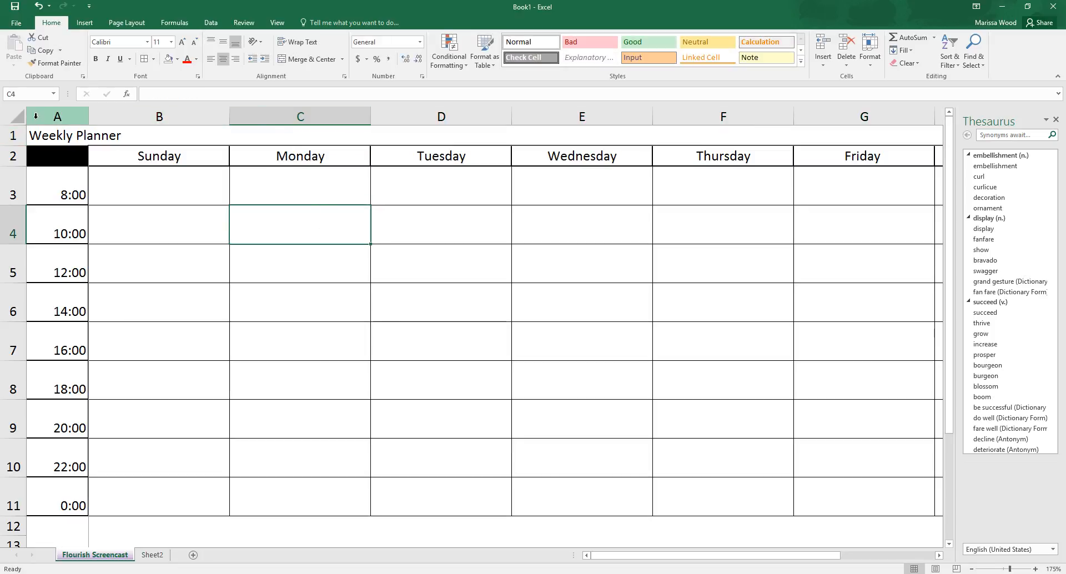
Step: Center the Weekly Planner title horizontally in its merged cell
left_click(50, 131)
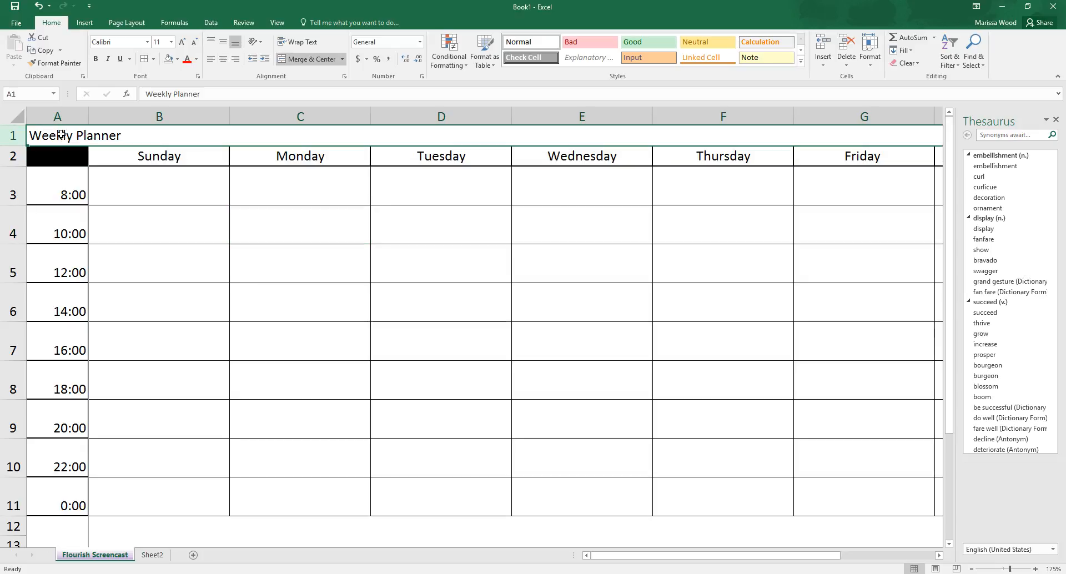
left_click(222, 59)
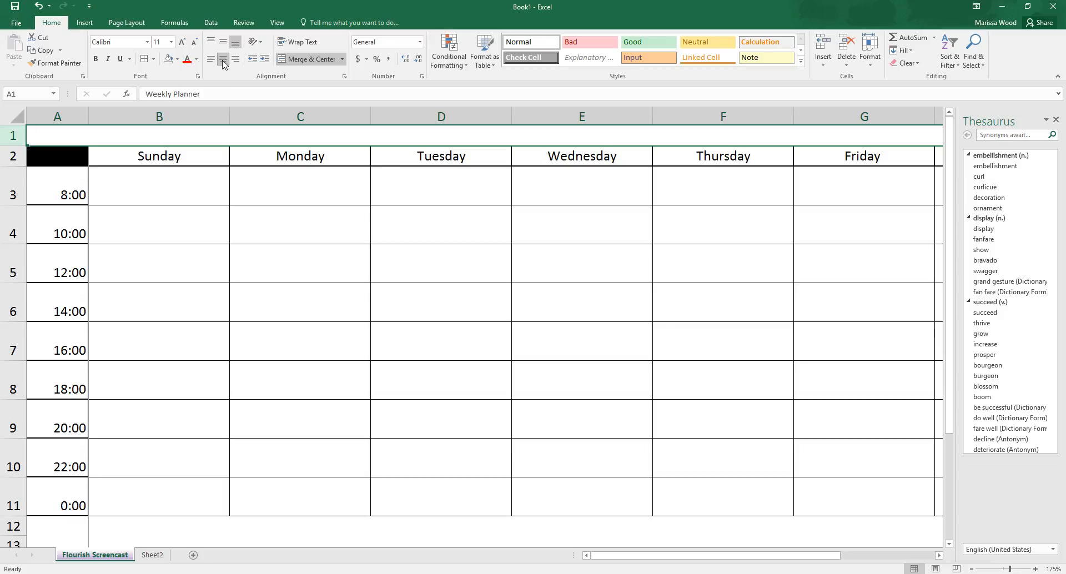
left_click_drag(652, 559, 615, 556)
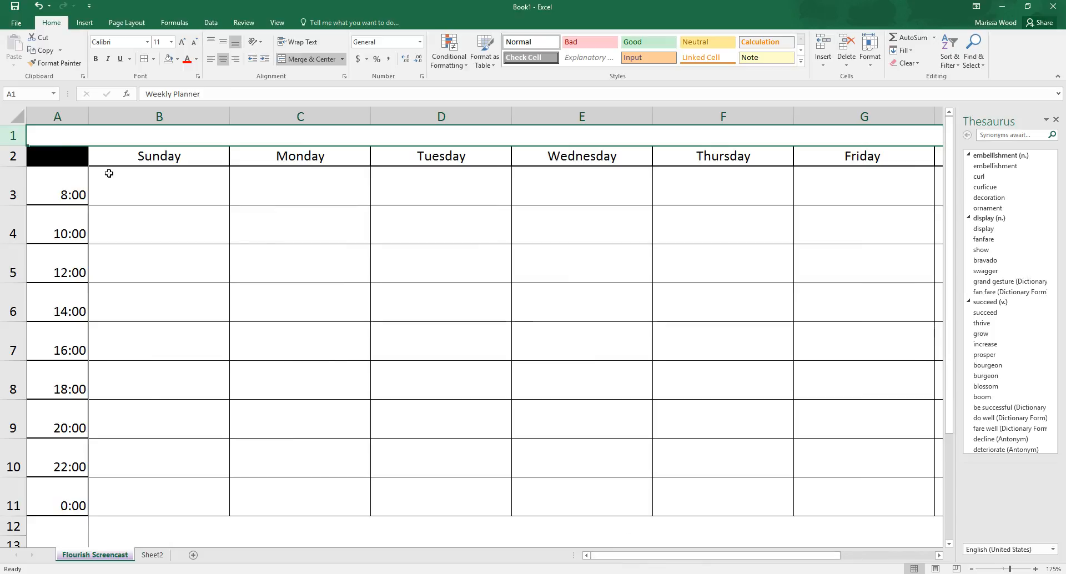
Step: Unmerge the full-width row 1 and merge only A1:H1 above the schedule with Merge Cells
left_click(9, 135)
left_click(343, 60)
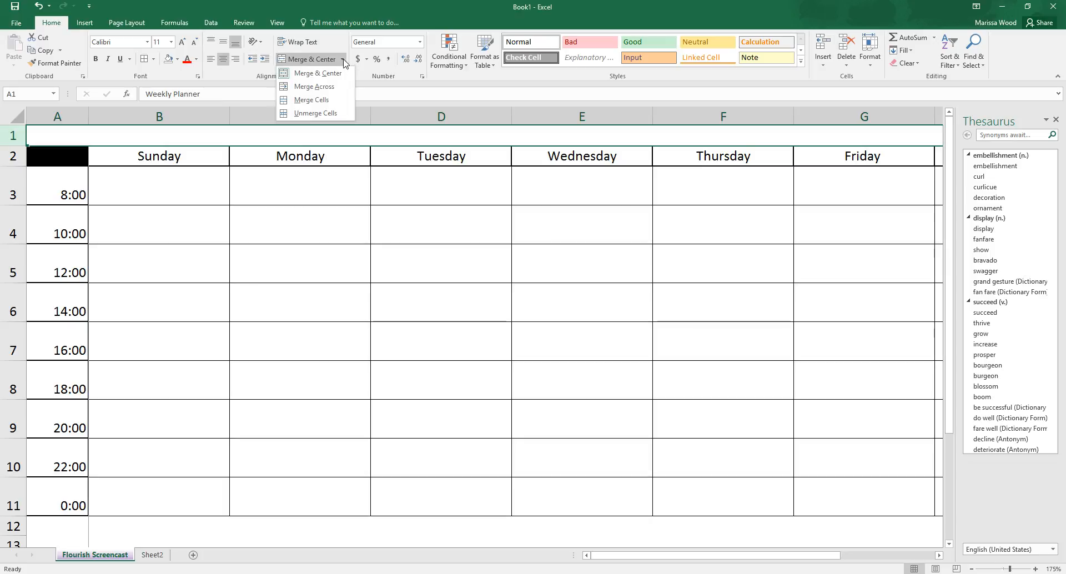
left_click(325, 111)
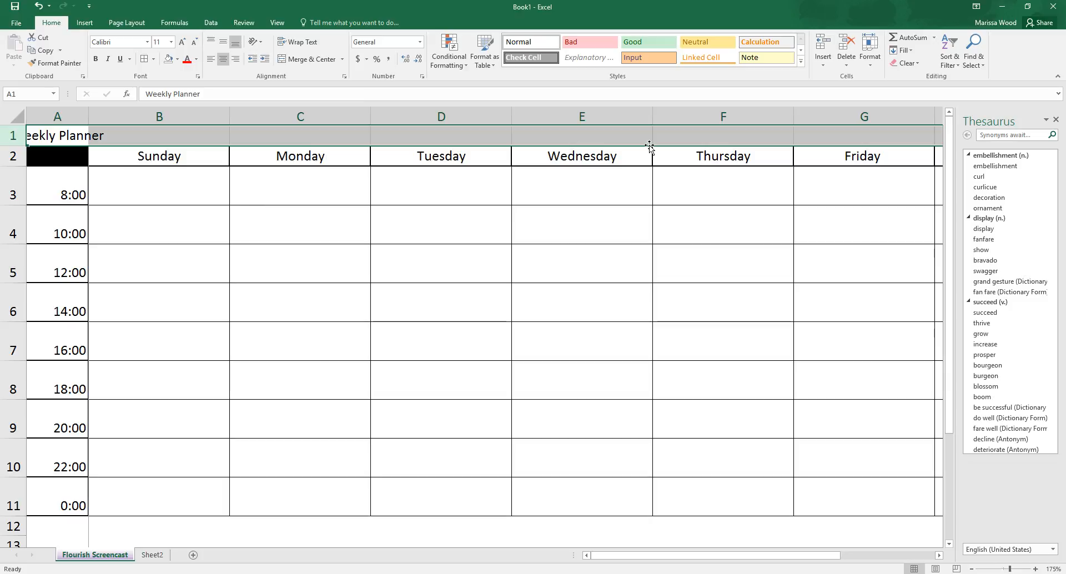
left_click(40, 137)
left_click_drag(50, 135, 836, 124)
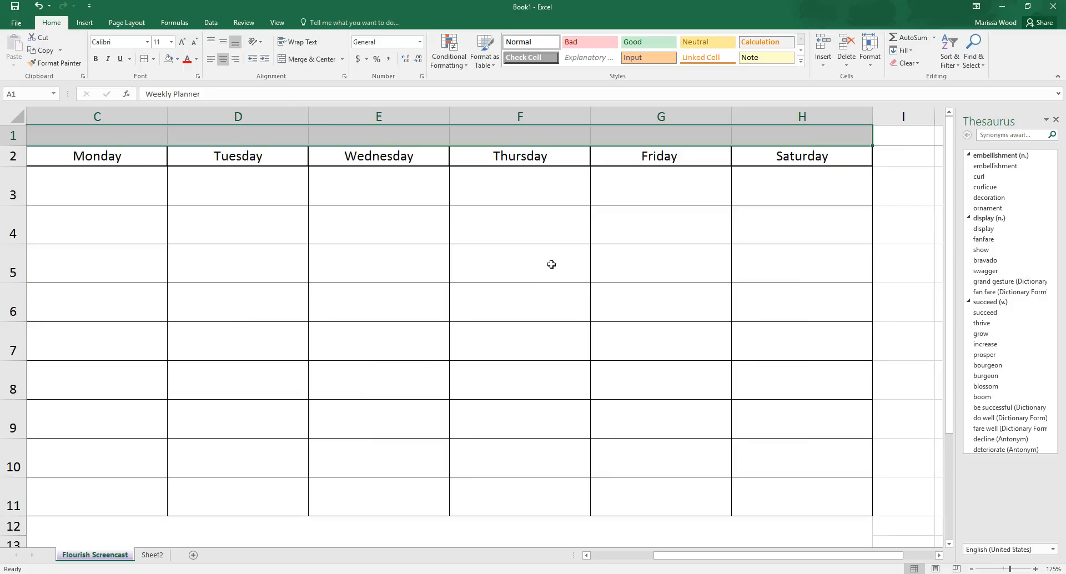
left_click(342, 59)
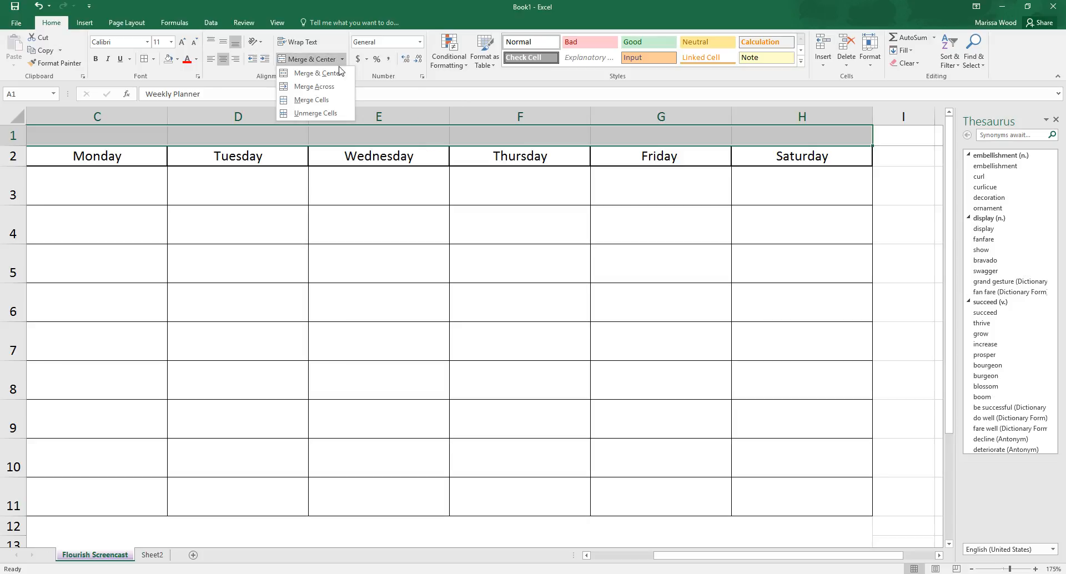
left_click(335, 102)
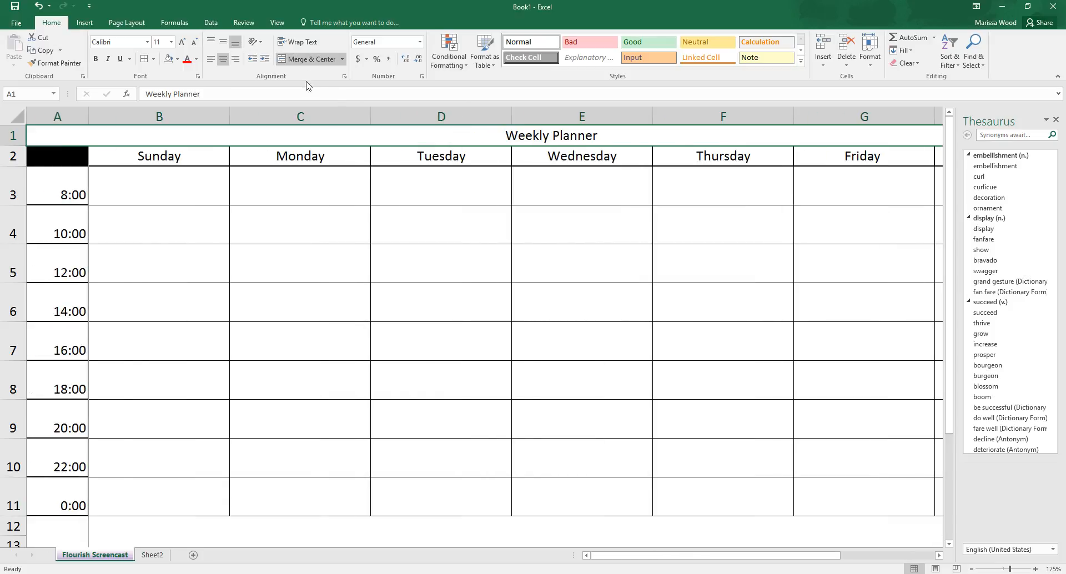
Step: Split the title cell again and apply Merge & Center across A1:H1
left_click(341, 62)
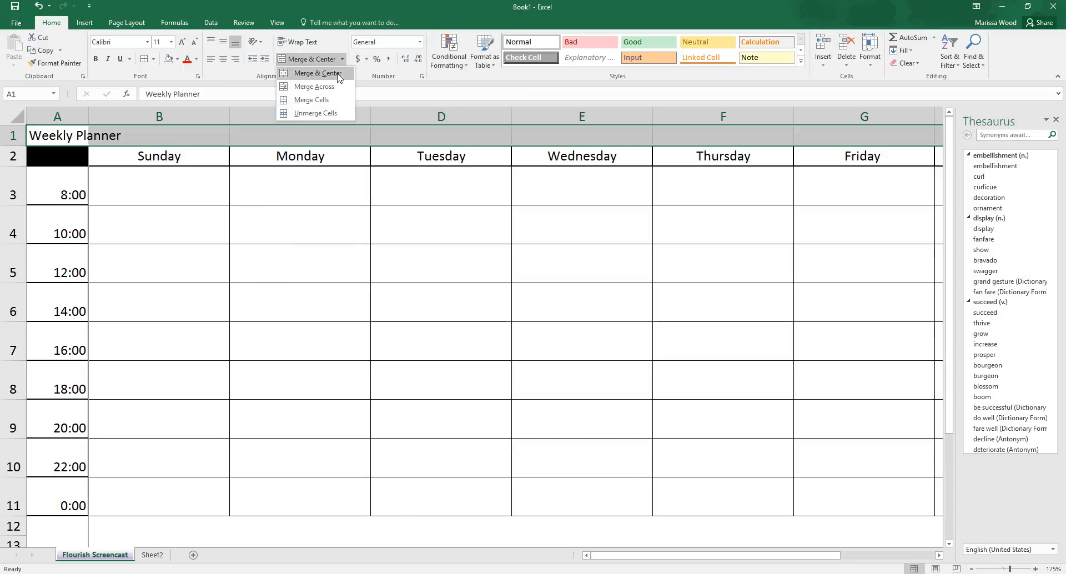
left_click(339, 74)
left_click(343, 60)
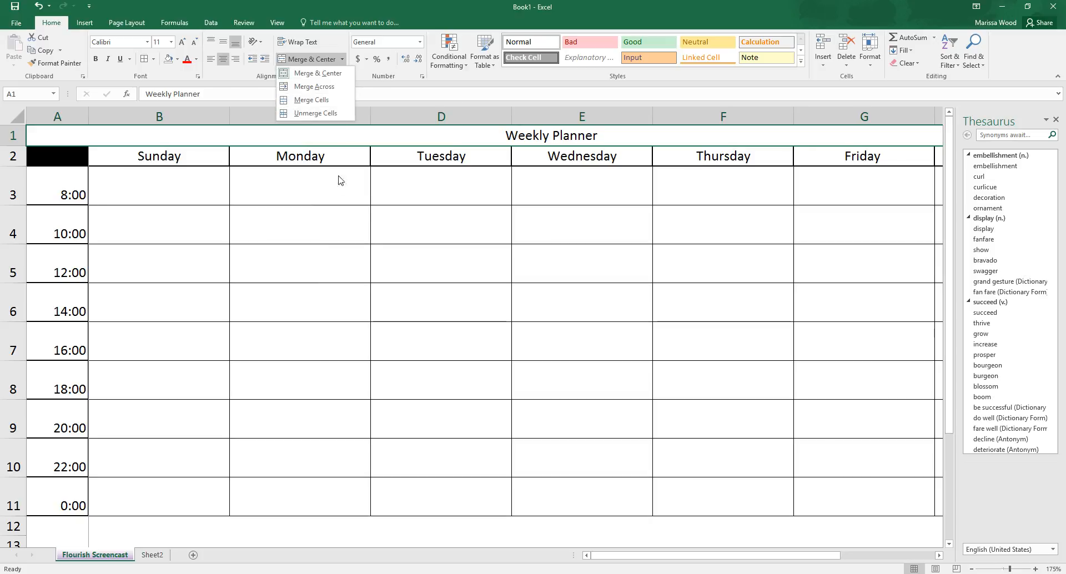
left_click(356, 198)
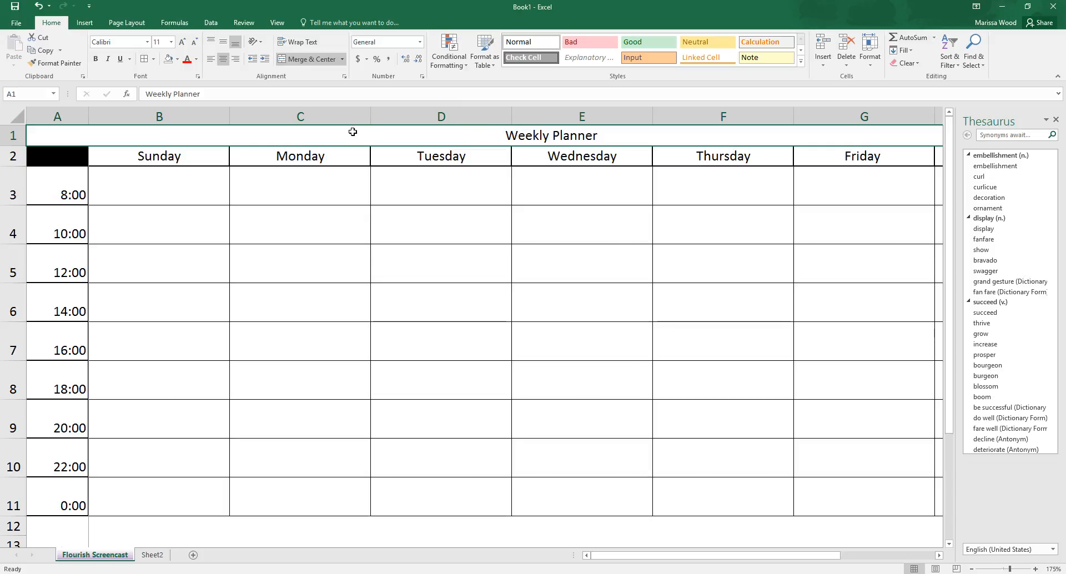
Step: Make the Weekly Planner title bold and set its font size to 28
left_click(438, 238)
left_click(448, 134)
left_click(95, 59)
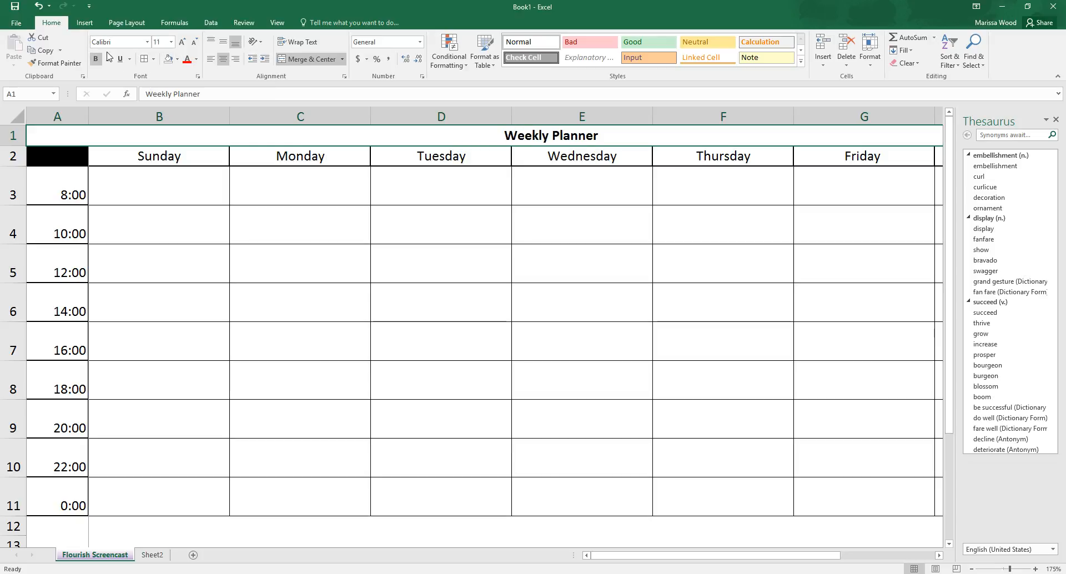
left_click(171, 43)
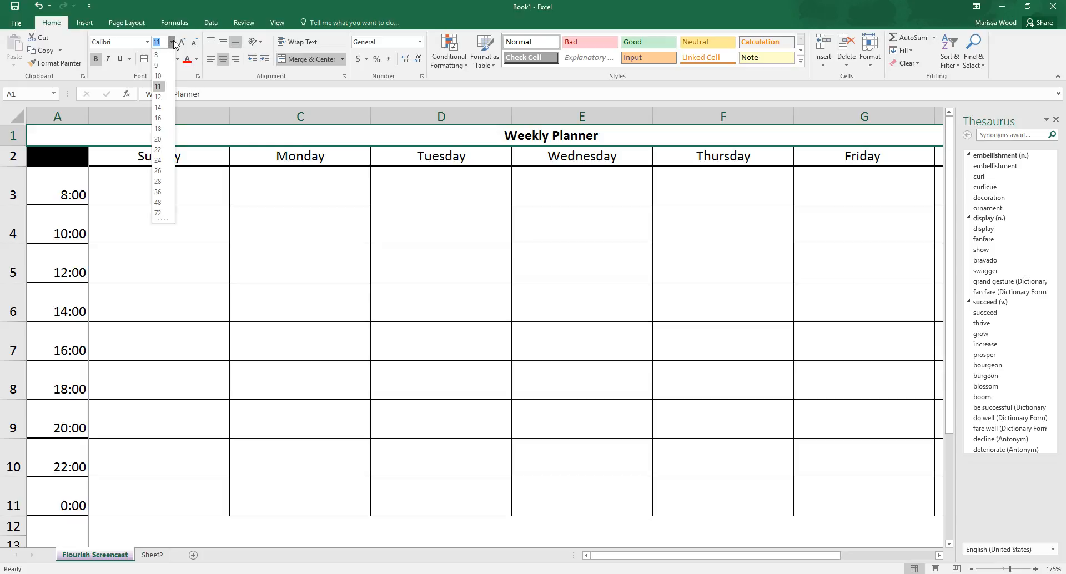
left_click(158, 182)
left_click(350, 244)
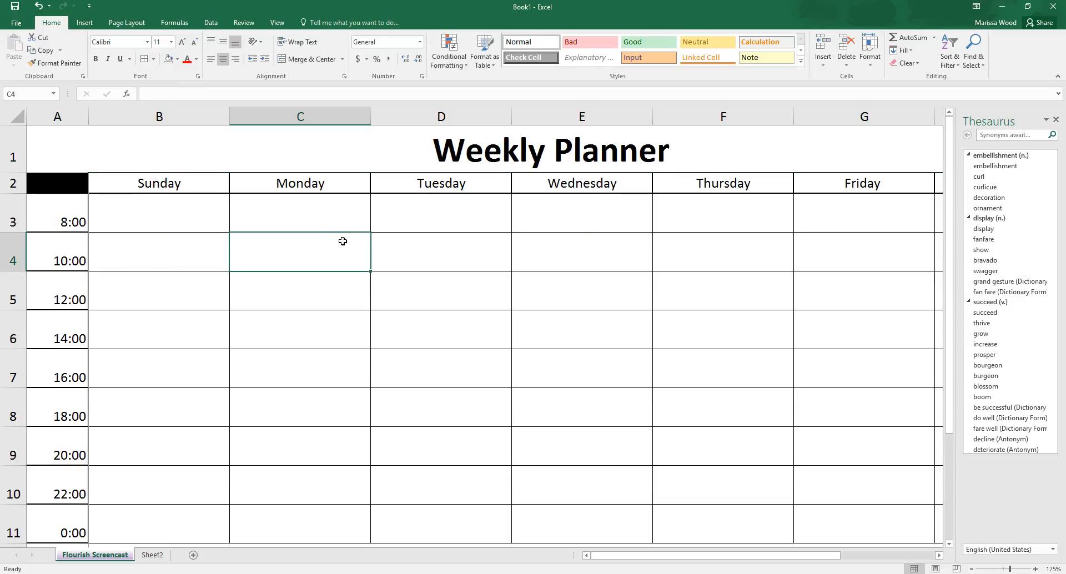
Step: Change the font color of the Weekly Planner title to the dark orange theme color
left_click(463, 157)
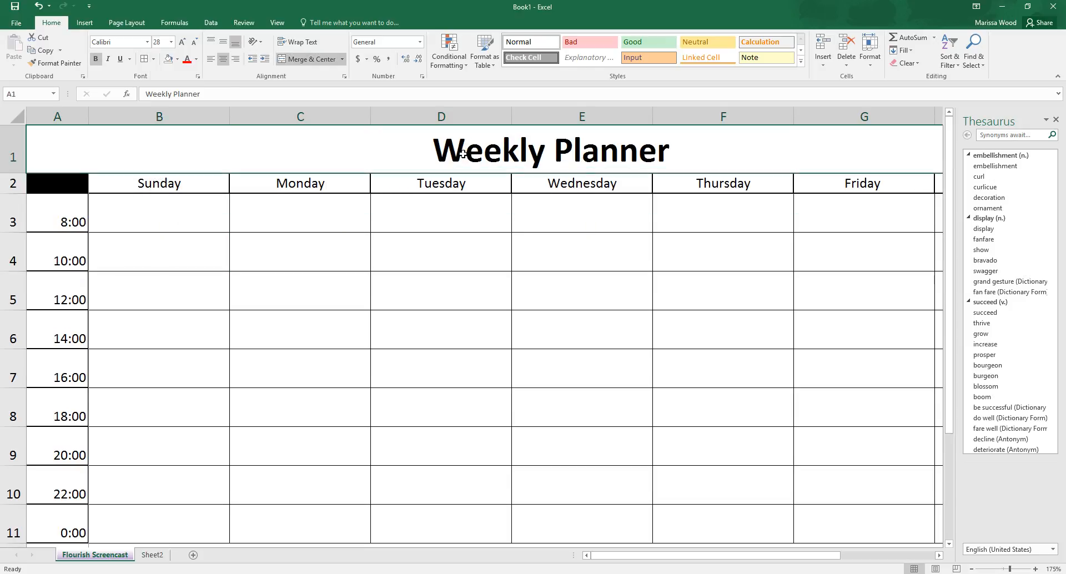
left_click(196, 59)
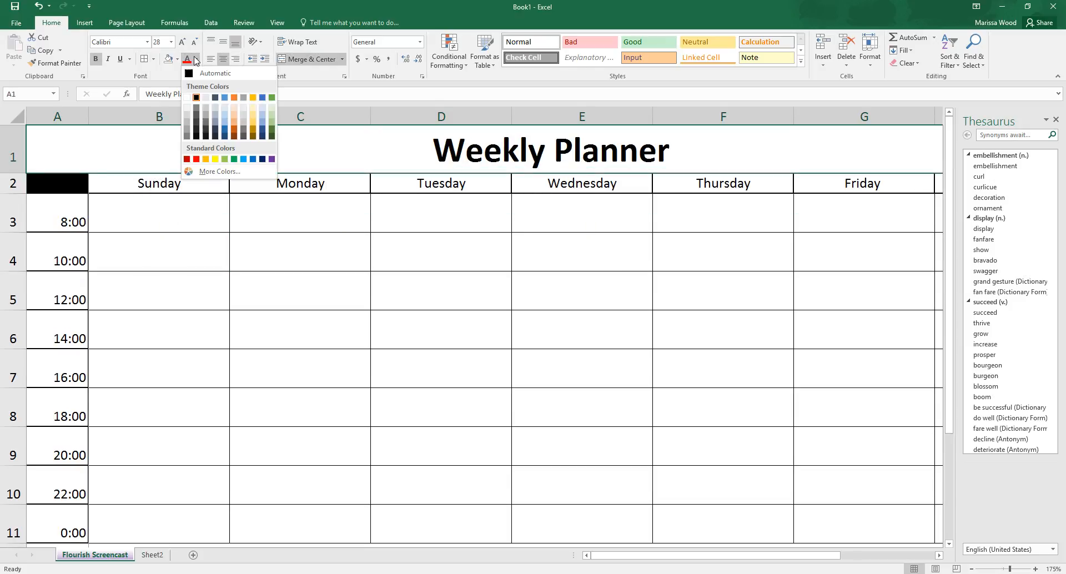
left_click(235, 132)
left_click(354, 241)
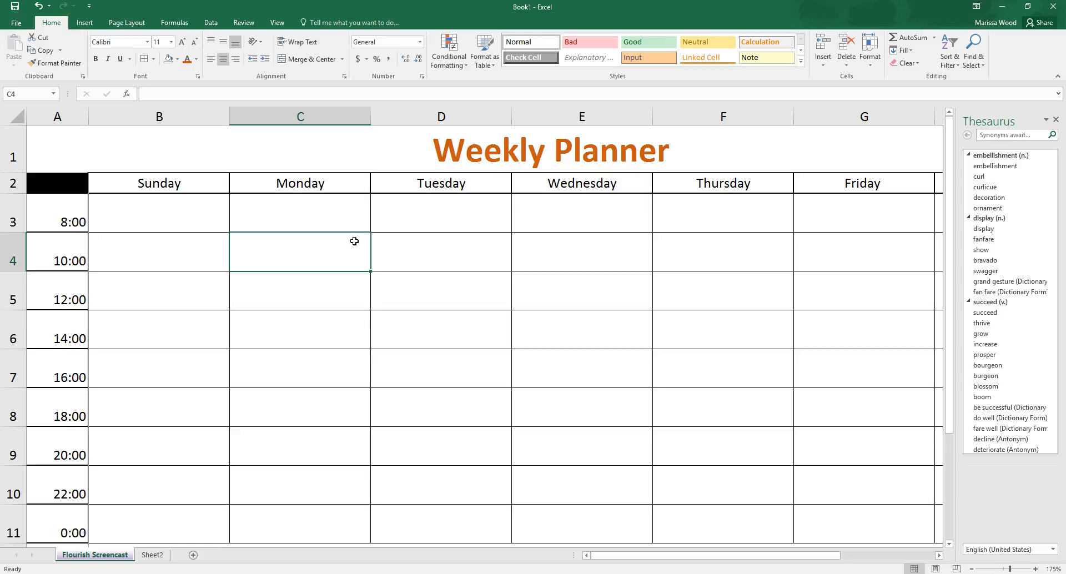
Step: Set the font of the whole weekday headings row (row 2) to Algerian
scroll(402, 244, "down", 4)
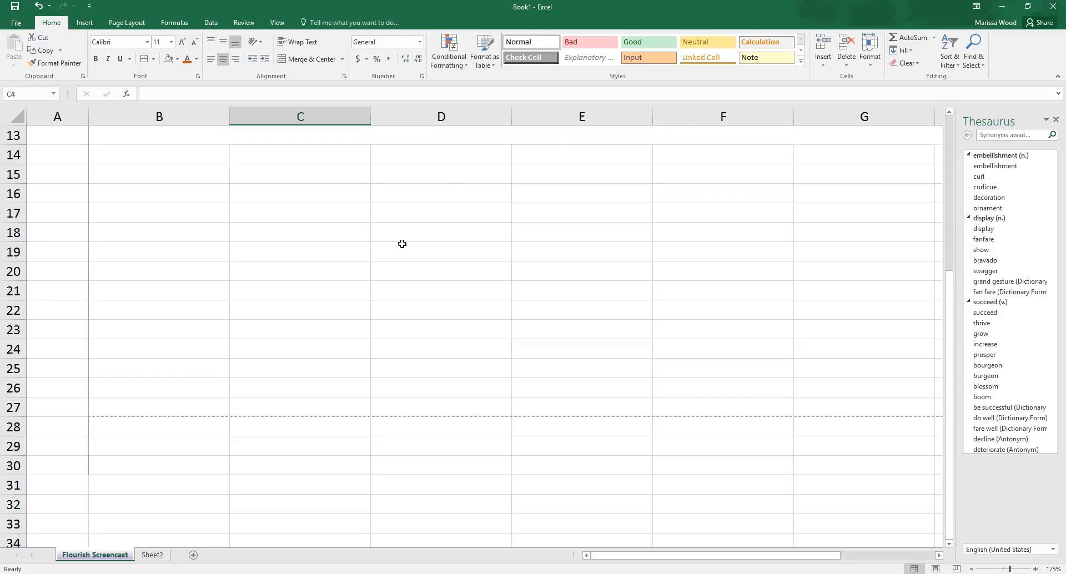
scroll(402, 245, "up", 4)
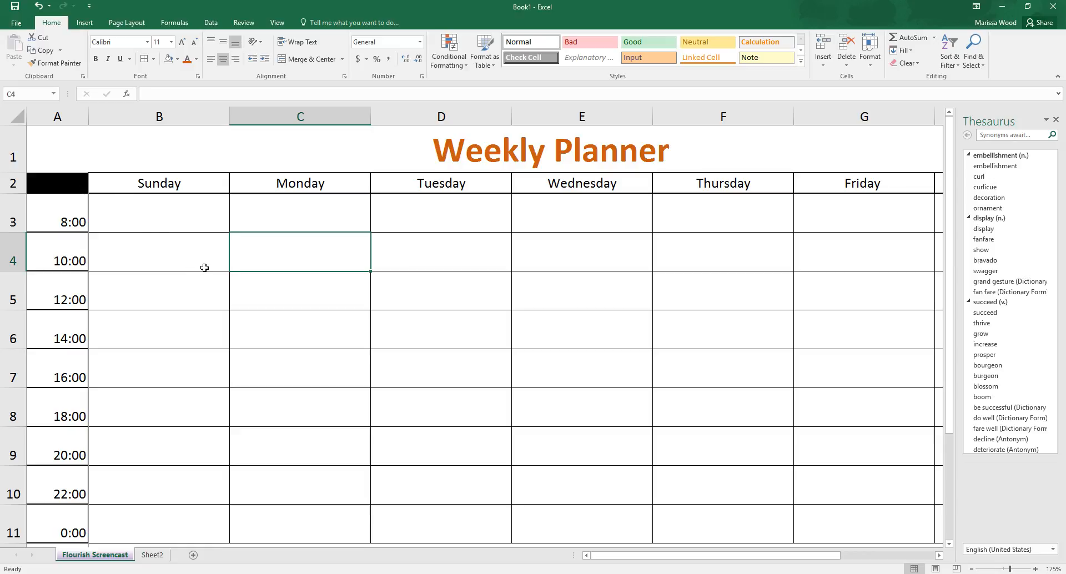
scroll(202, 275, "down", 3)
scroll(202, 275, "up", 3)
left_click_drag(199, 207, 199, 238)
left_click(206, 182)
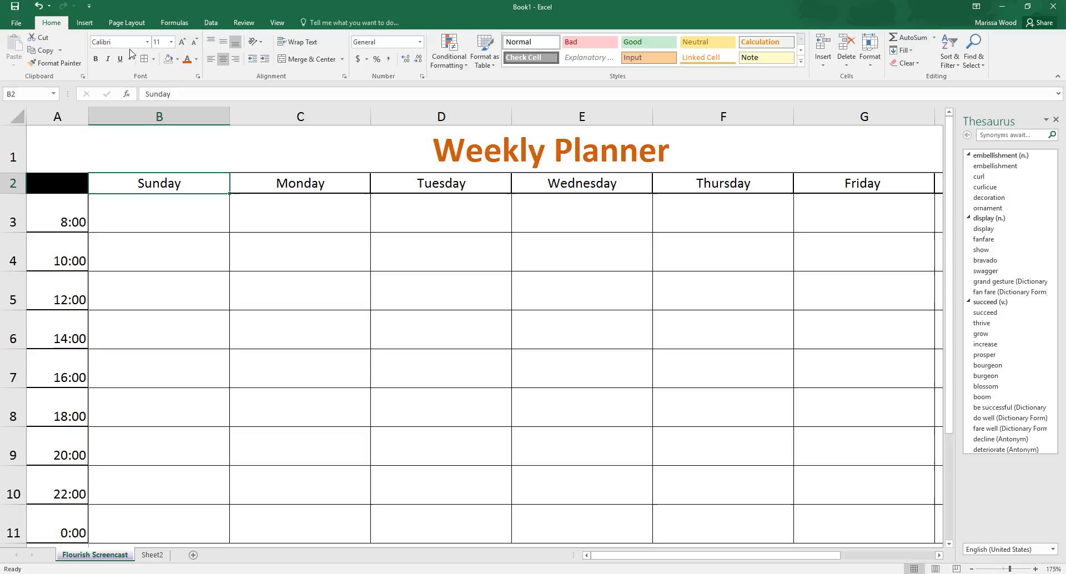
left_click(66, 227)
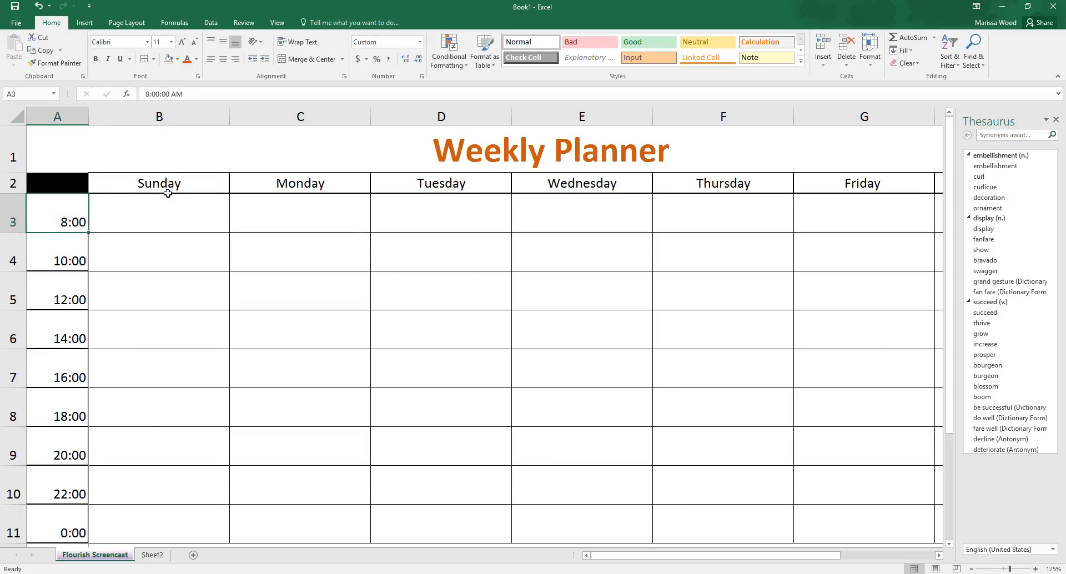
left_click(12, 184)
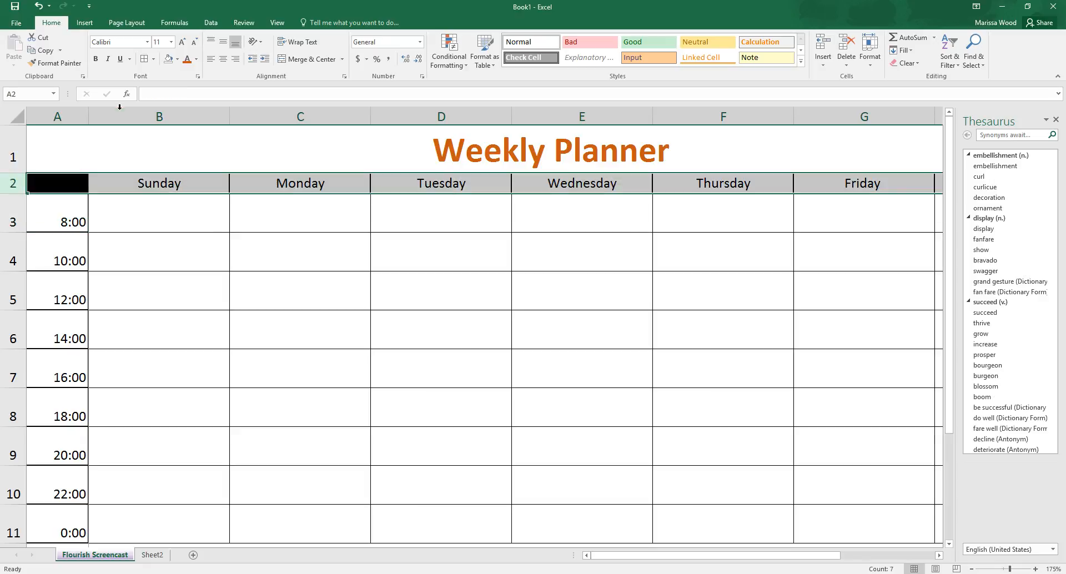
left_click(147, 42)
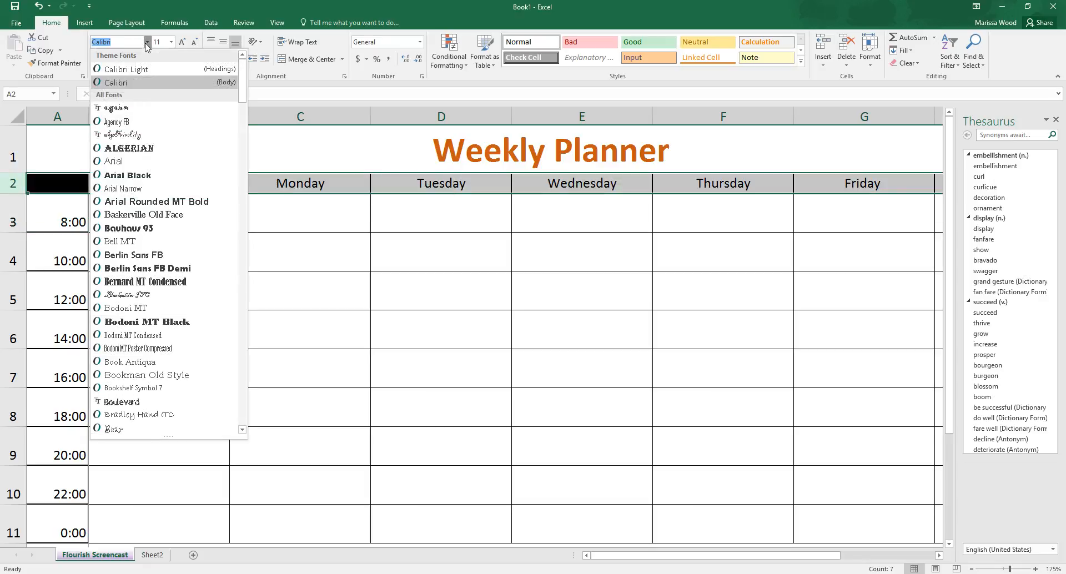
left_click(164, 148)
left_click(285, 224)
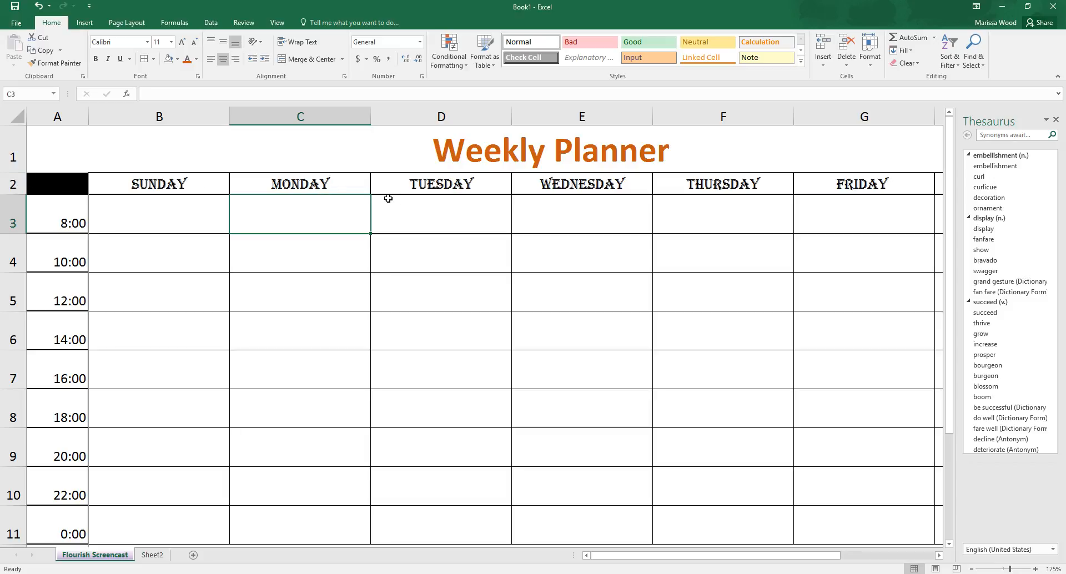
Step: Set the font of the times in column A to Bodoni MT Black
left_click(66, 112)
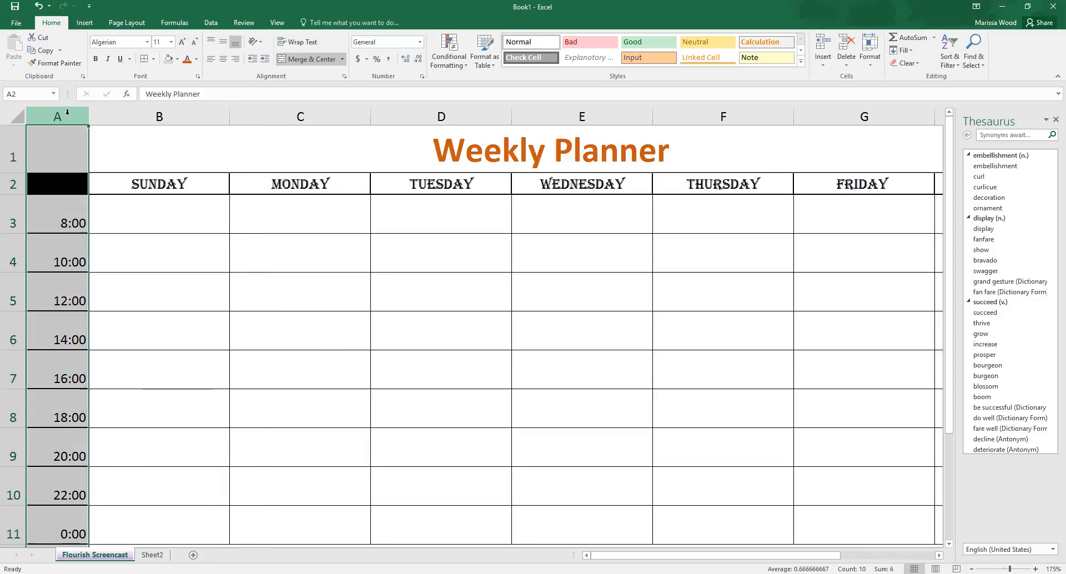
left_click(147, 42)
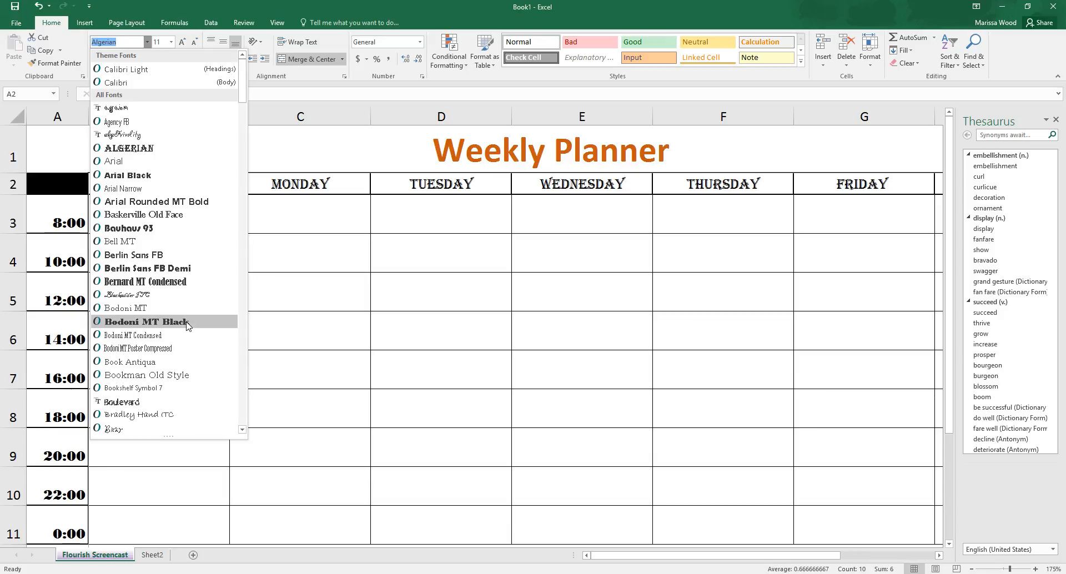
left_click(166, 322)
left_click(187, 321)
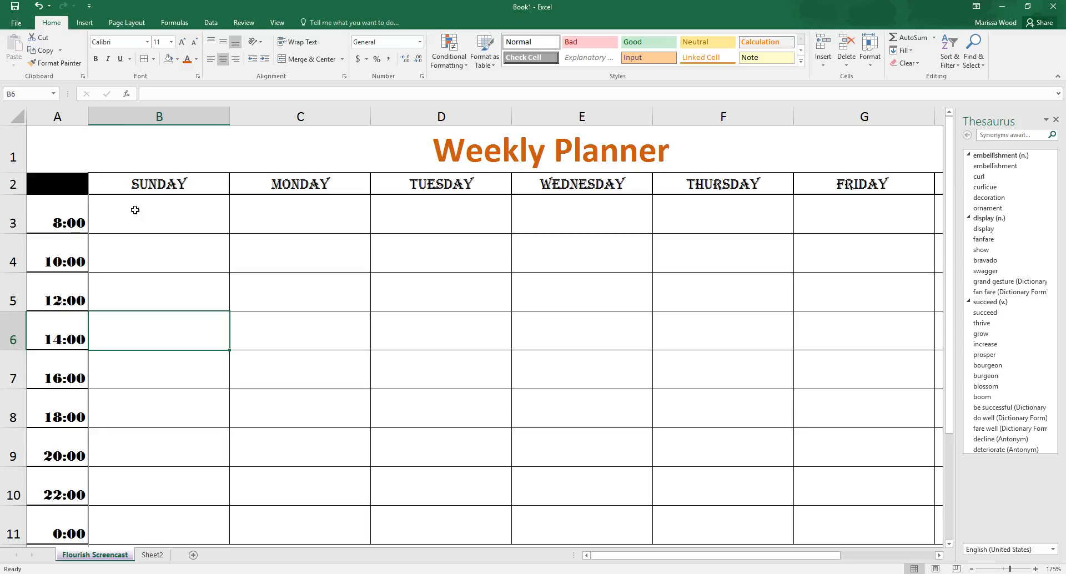
Step: Select the non-adjacent cells B3, C4, D5, E6 and F7 together, then clear the multiple selection
left_click(278, 185)
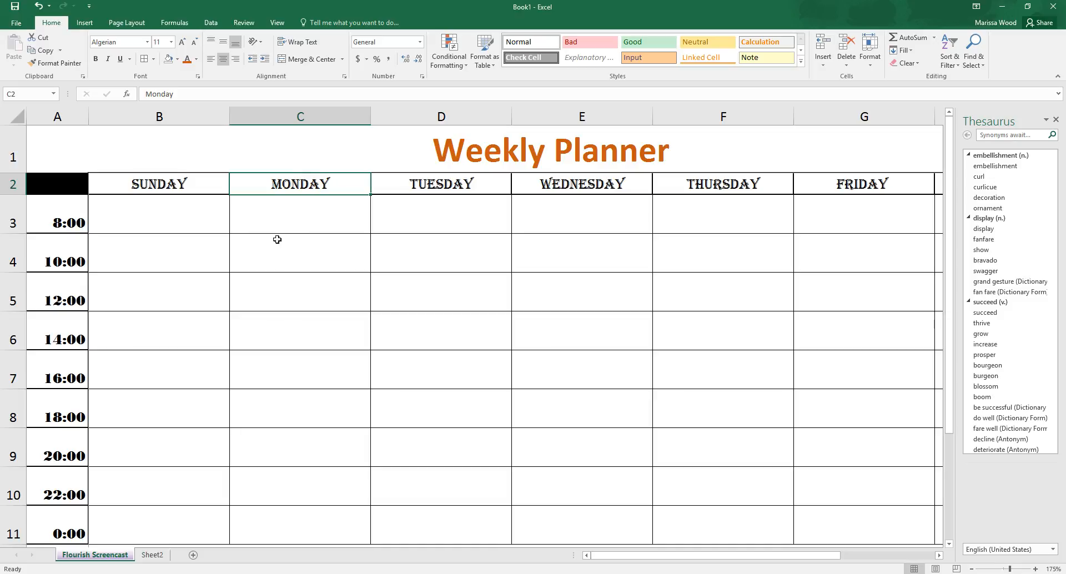
left_click(212, 217)
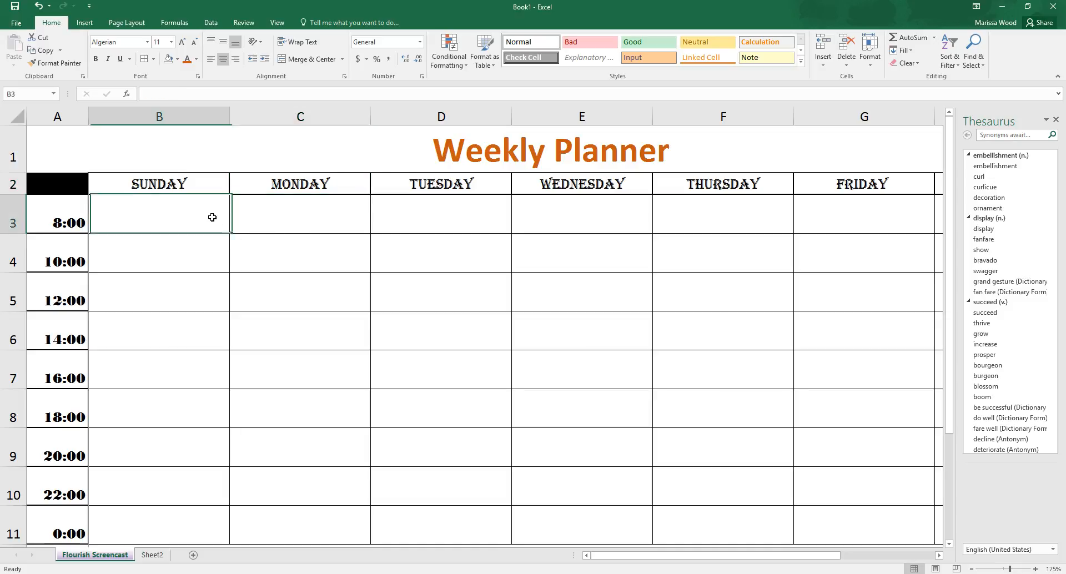
left_click(268, 261, "ctrl")
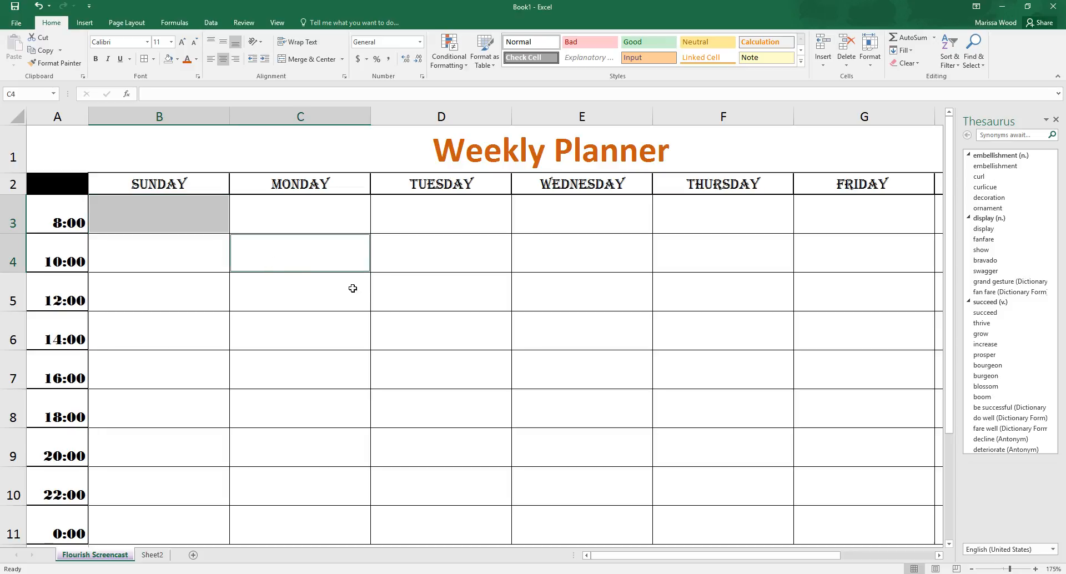
left_click(423, 300, "ctrl")
left_click(540, 328, "ctrl")
left_click(676, 380, "ctrl")
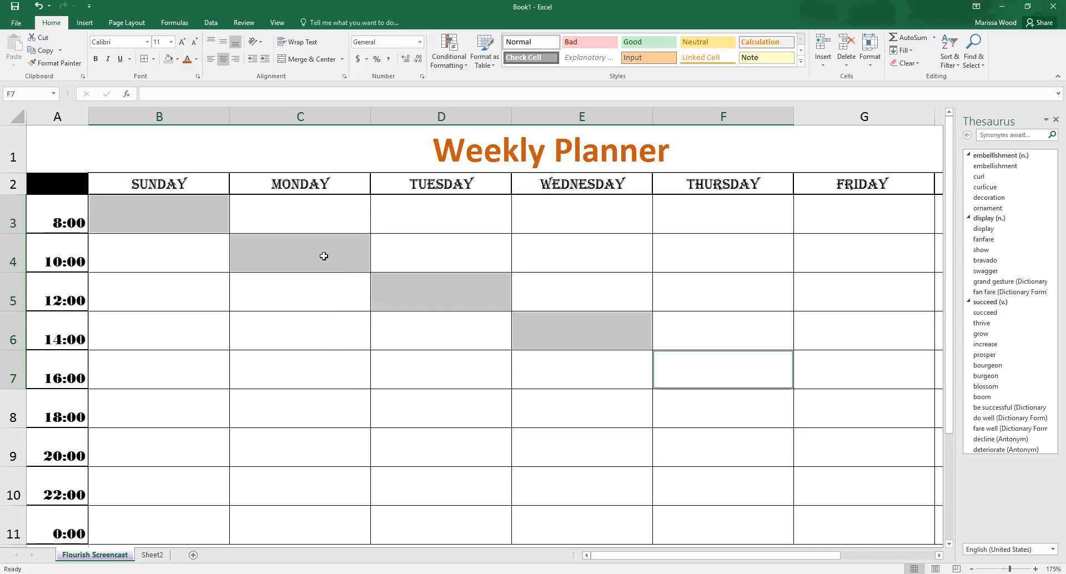
left_click_drag(322, 254, 321, 283)
left_click(405, 303)
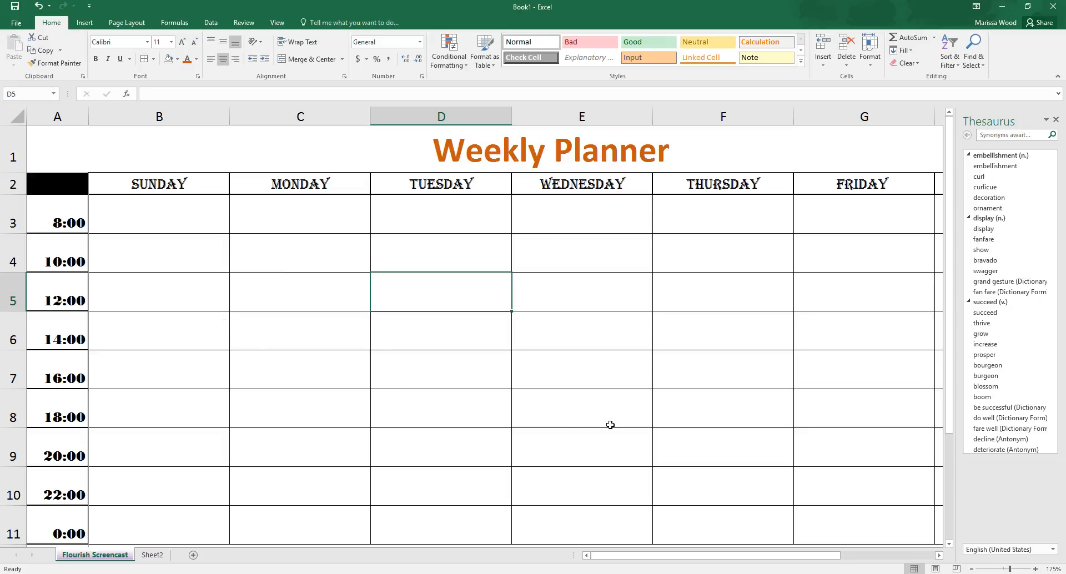
Step: Apply Thick Outside Borders to the merged Weekly Planner title cell
left_click_drag(638, 555, 669, 560)
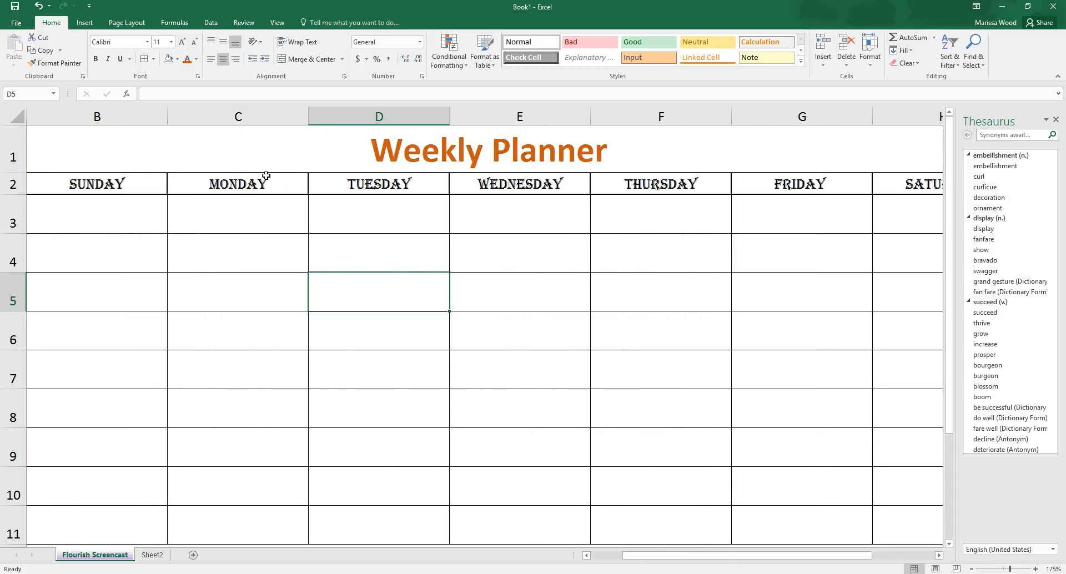
left_click(267, 155)
left_click(153, 59)
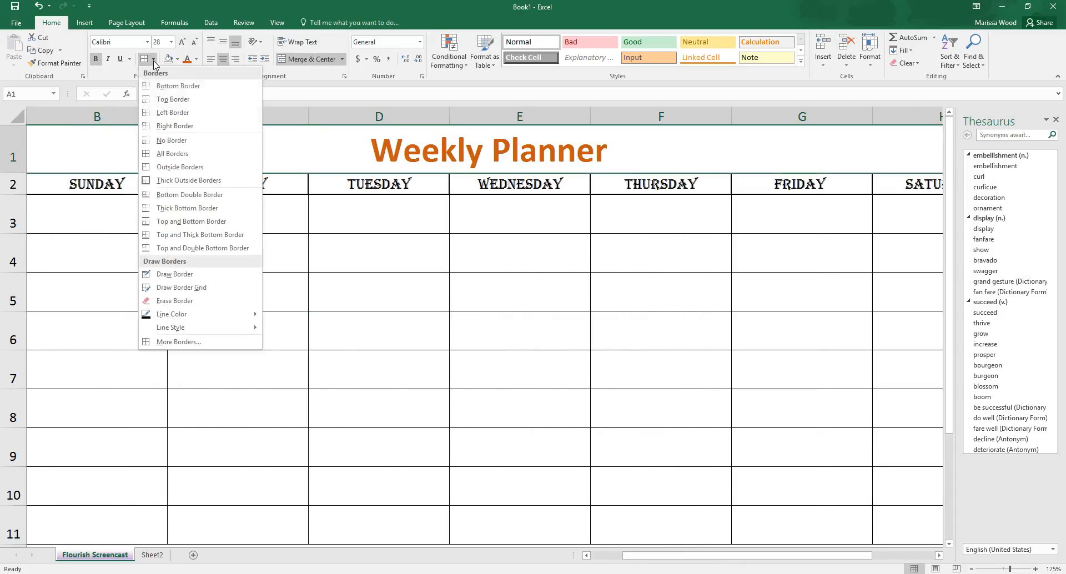
left_click(197, 182)
left_click(328, 279)
Step: Apply Merge Across to rows 12 through 20 below the schedule so each row is merged separately
scroll(328, 279, "down", 5)
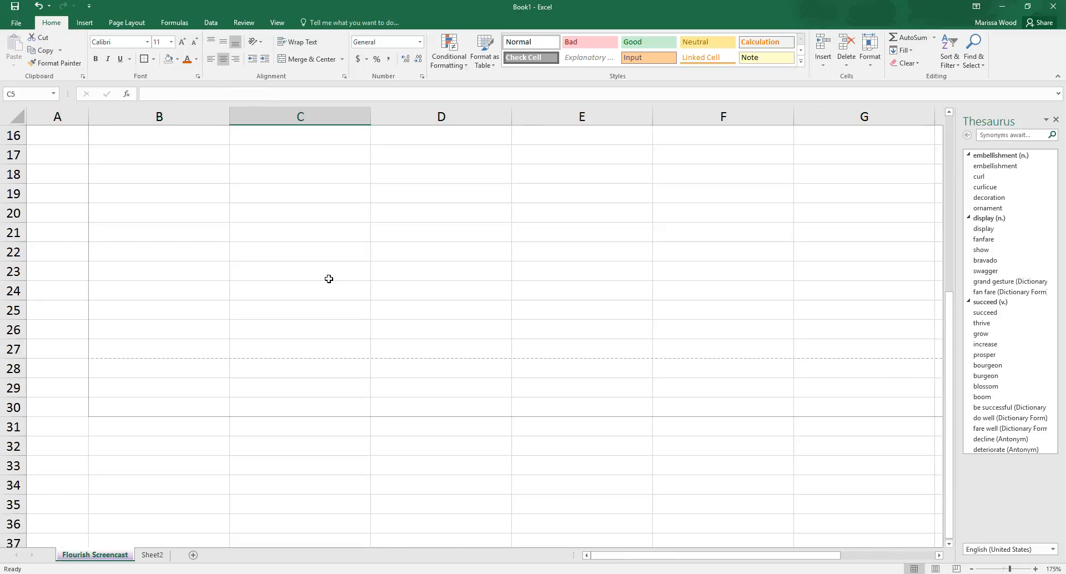
scroll(329, 278, "up", 4)
scroll(327, 281, "down", 1)
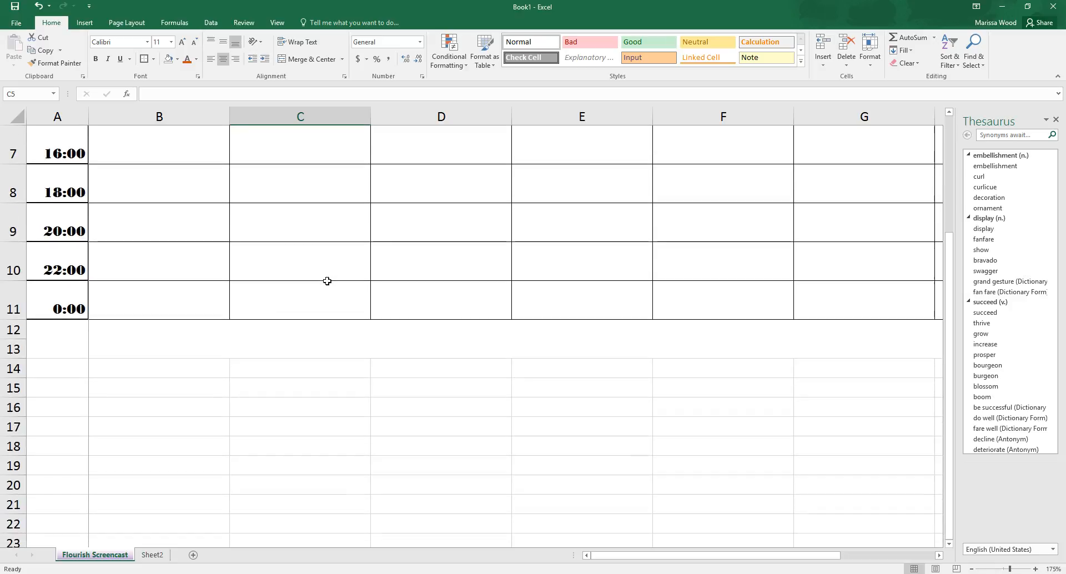
left_click(65, 340)
left_click_drag(237, 349, 430, 483)
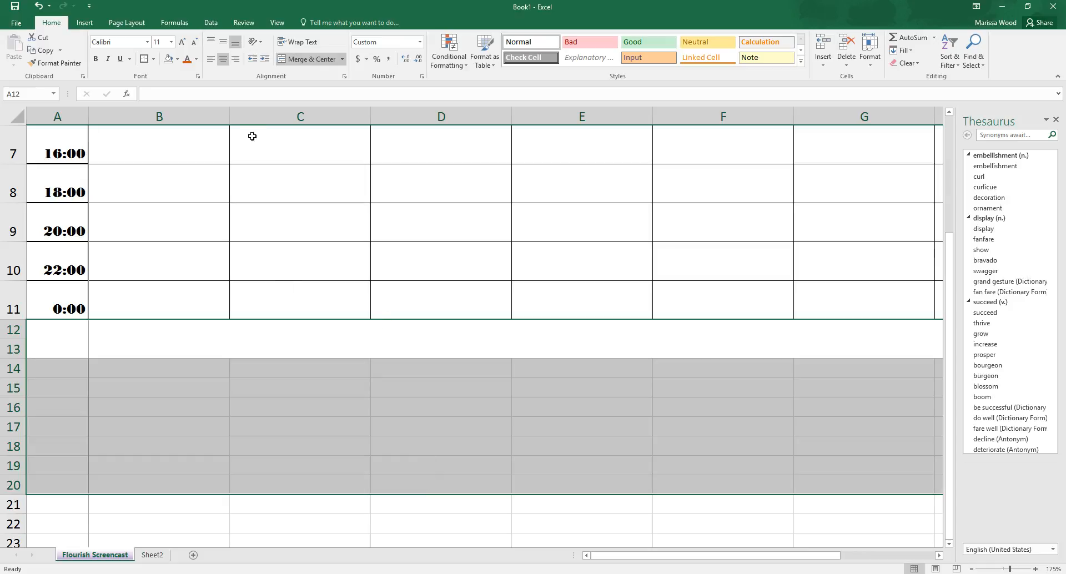
left_click(342, 59)
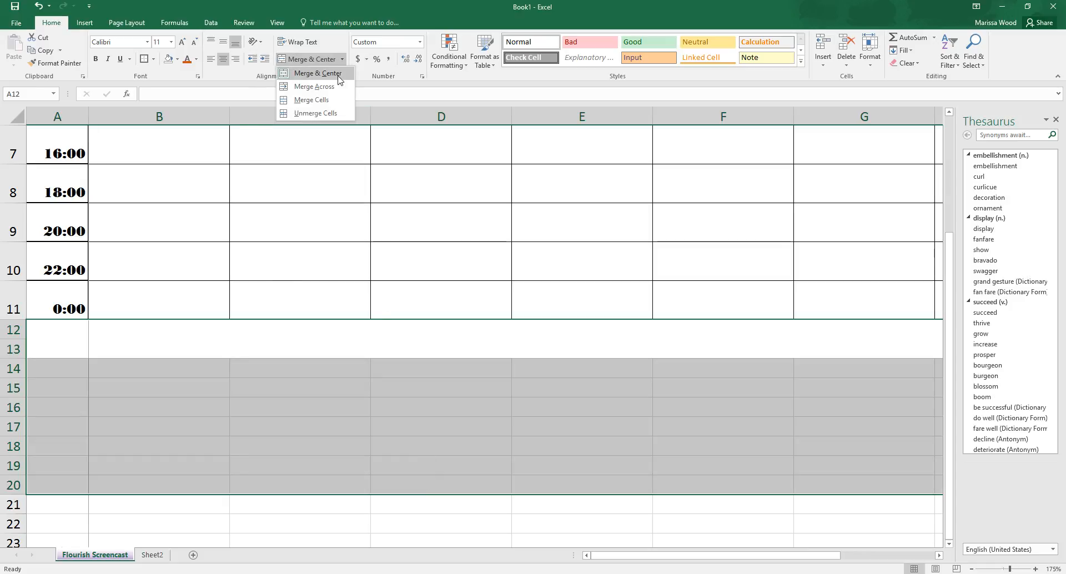
left_click(314, 87)
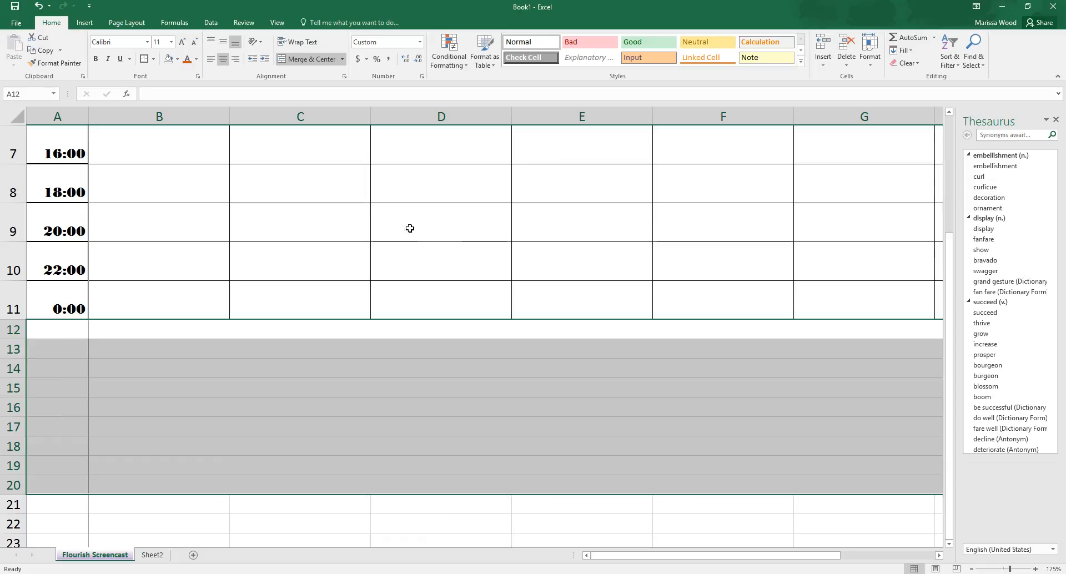
left_click(449, 401)
Step: Apply All Borders to the merged rows 12 through 20 below the schedule
left_click_drag(88, 333, 566, 480)
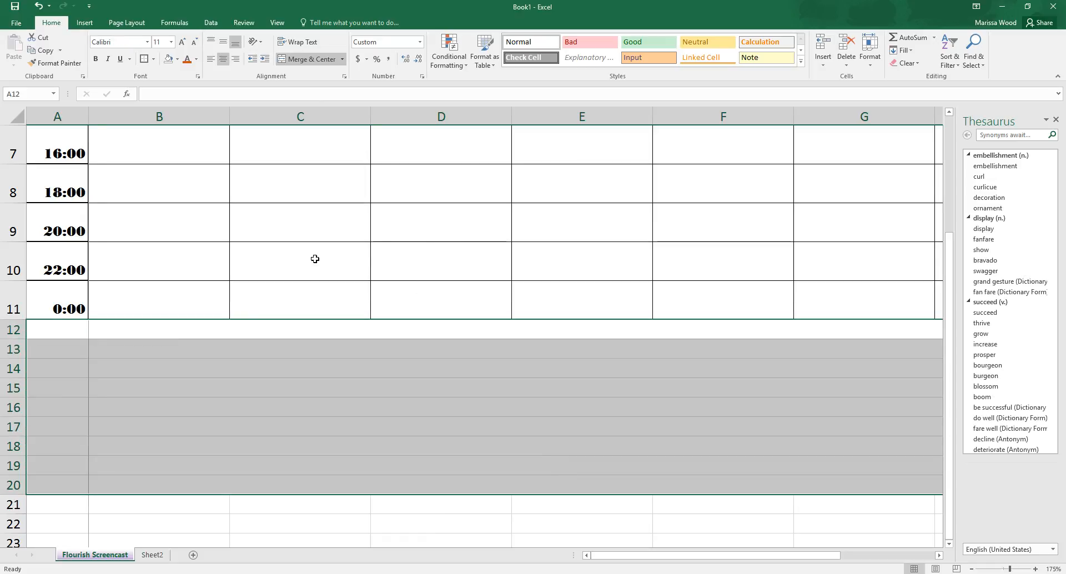
left_click(153, 60)
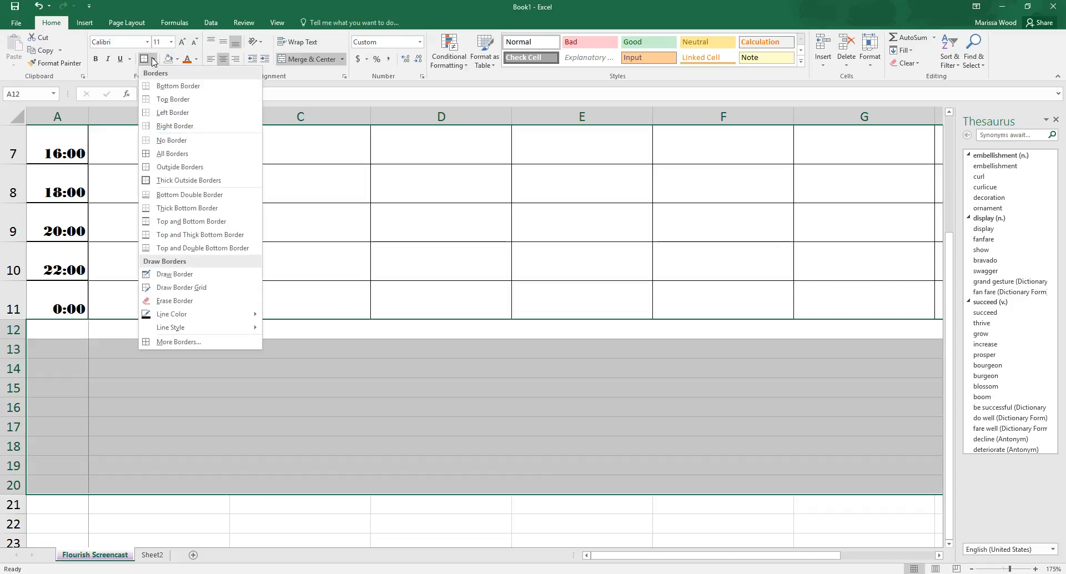
left_click(172, 154)
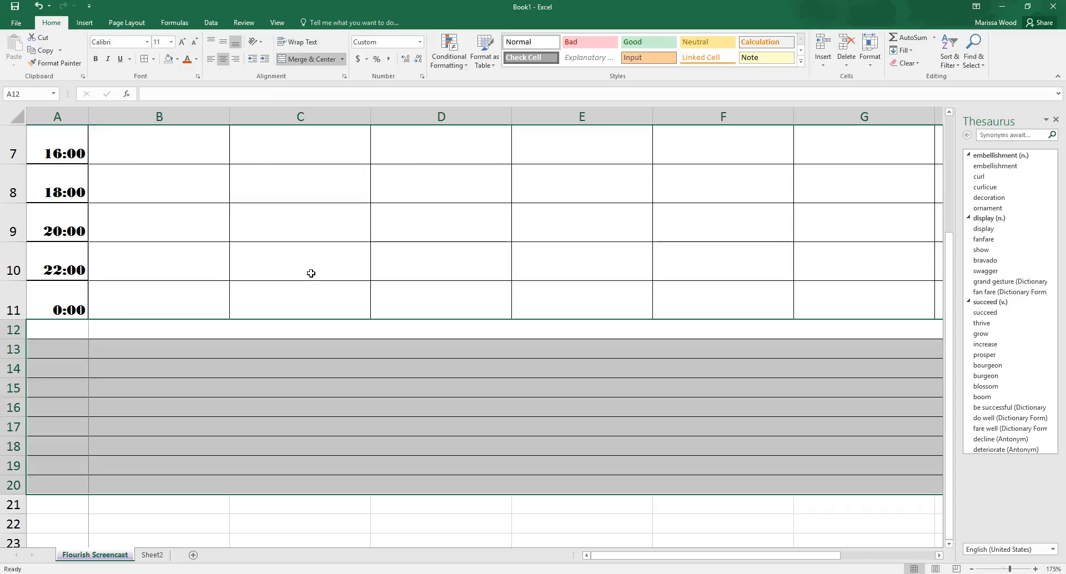
left_click(371, 409)
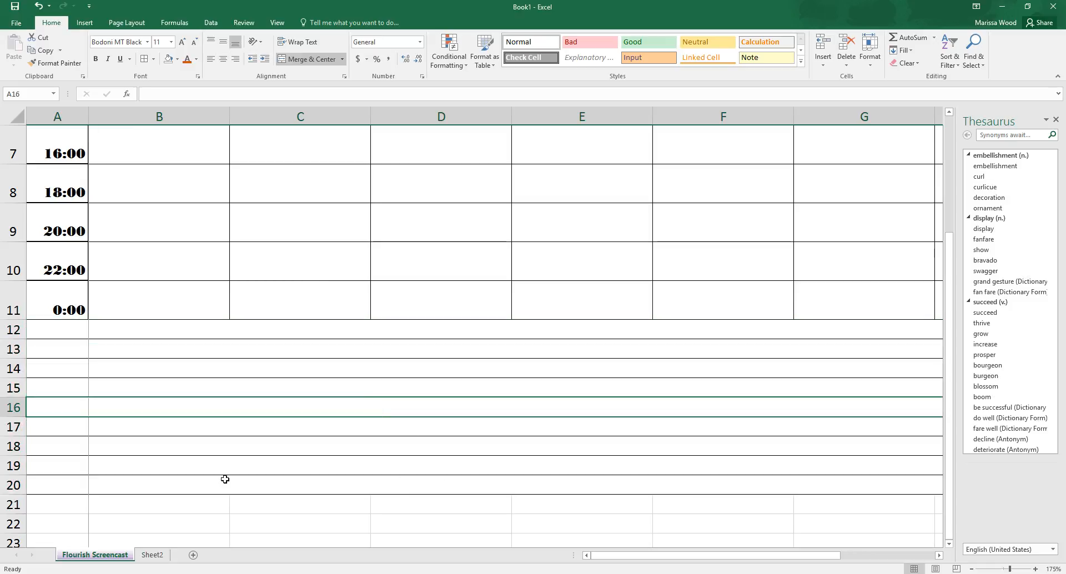
Step: Look over the whole planner, from the title and weekday columns to the time rows and the lined rows below
left_click_drag(609, 559, 514, 557)
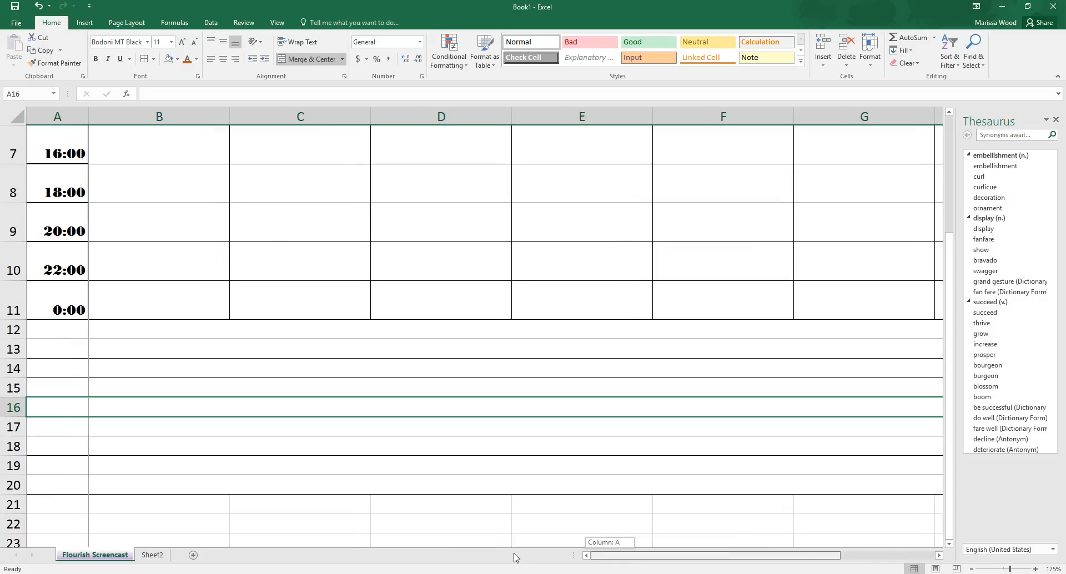
left_click_drag(514, 489, 514, 473)
scroll(440, 460, "up", 2)
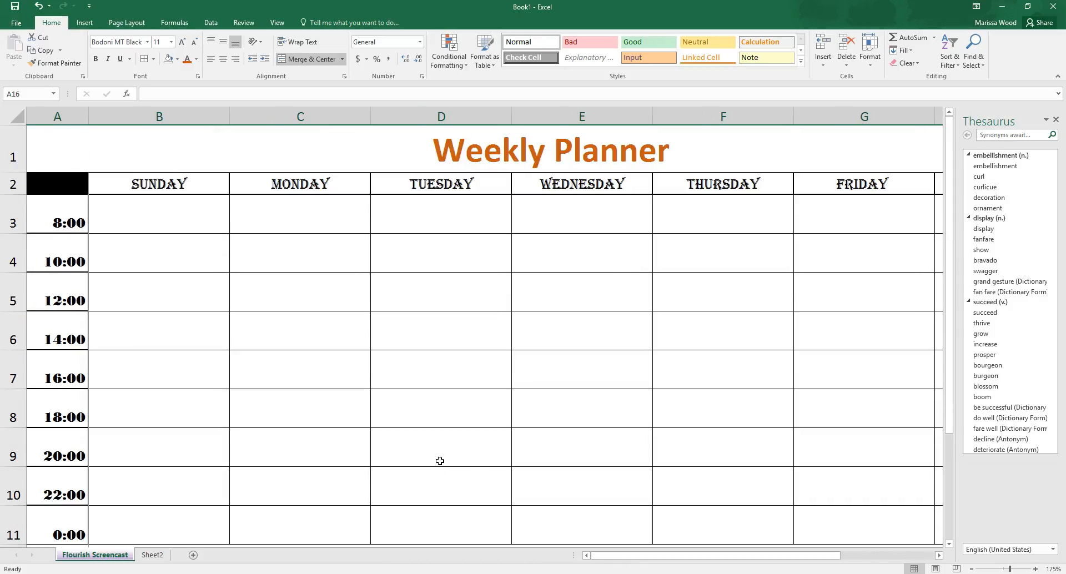
scroll(440, 460, "down", 3)
scroll(556, 515, "up", 3)
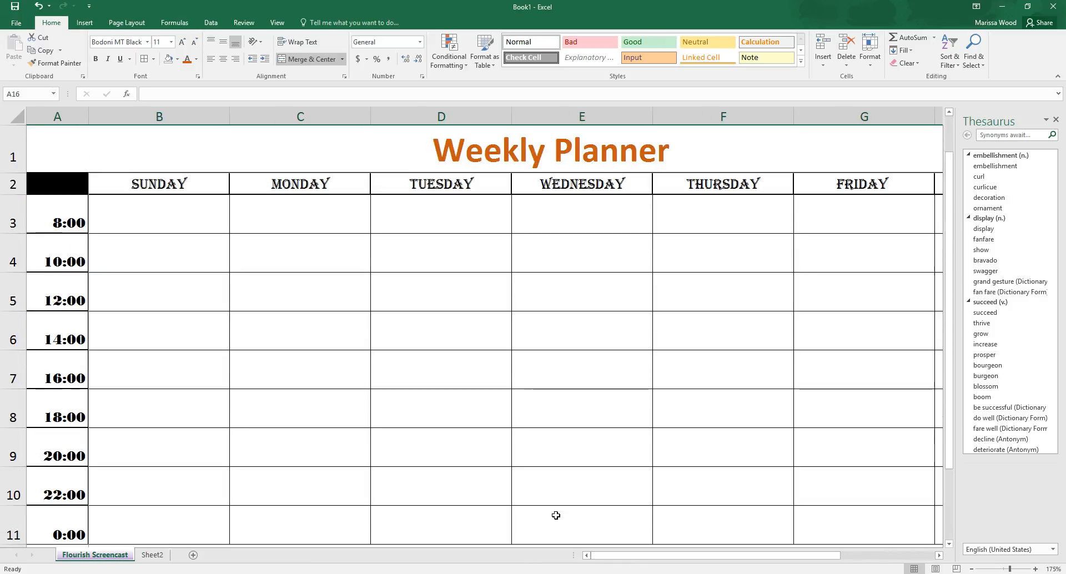
mouse_move(621, 557)
left_mouse_down()
mouse_move(706, 558)
mouse_move(624, 555)
left_mouse_up()
scroll(482, 511, "down", 2)
scroll(397, 452, "up", 2)
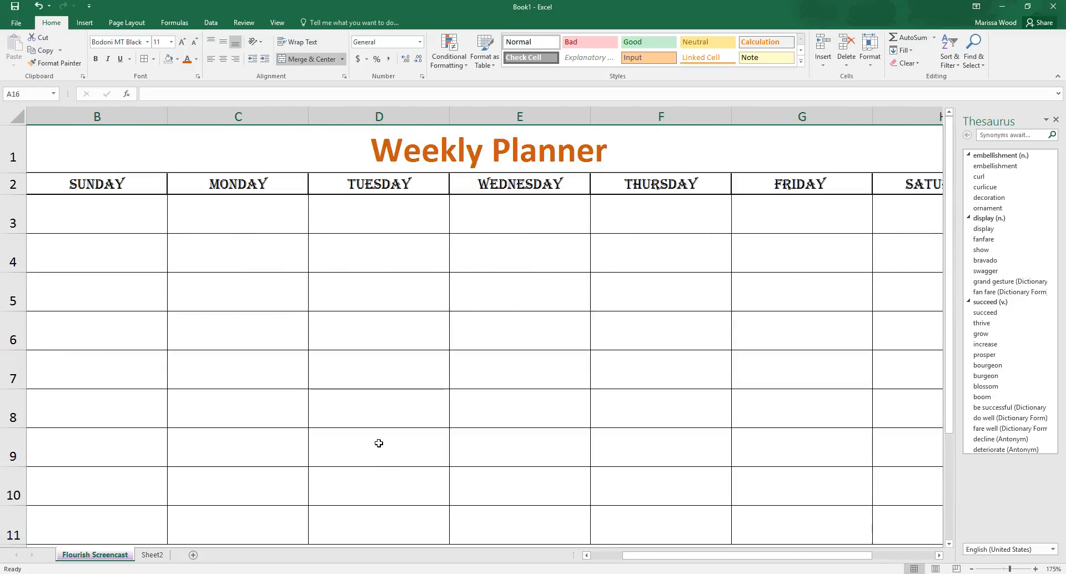
left_click_drag(644, 555, 612, 556)
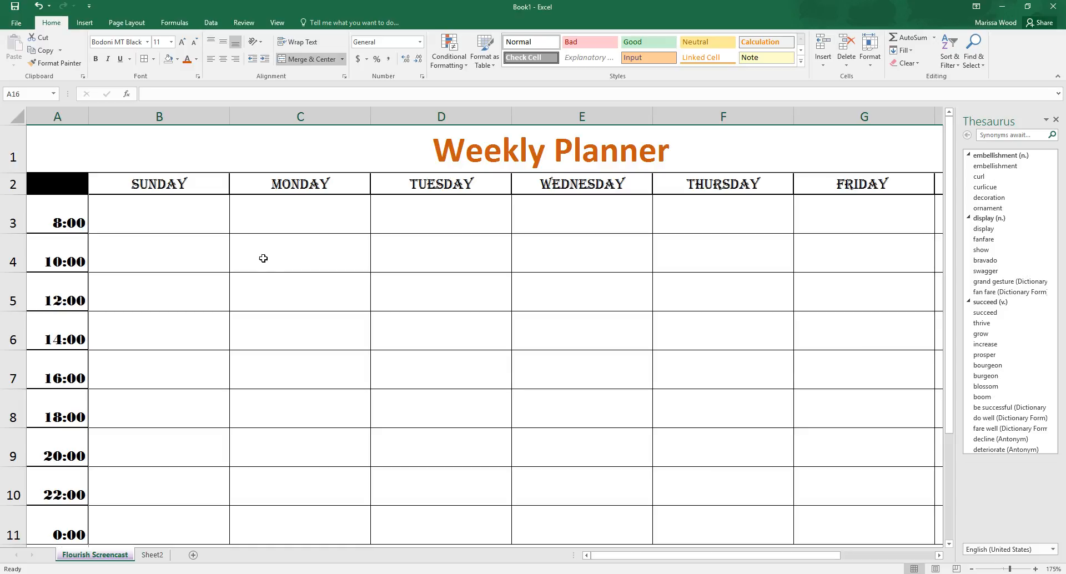
scroll(253, 270, "down", 1)
scroll(253, 271, "up", 1)
Step: Switch to Page Break Preview and pull the print area's right boundary in to the edge of the Saturday column
left_click(276, 22)
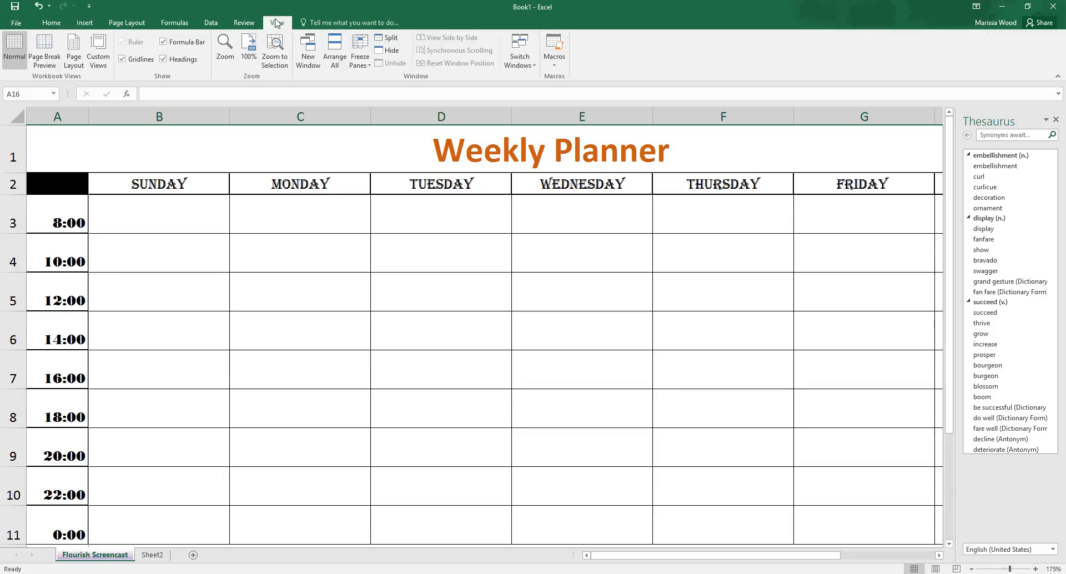
left_click(50, 49)
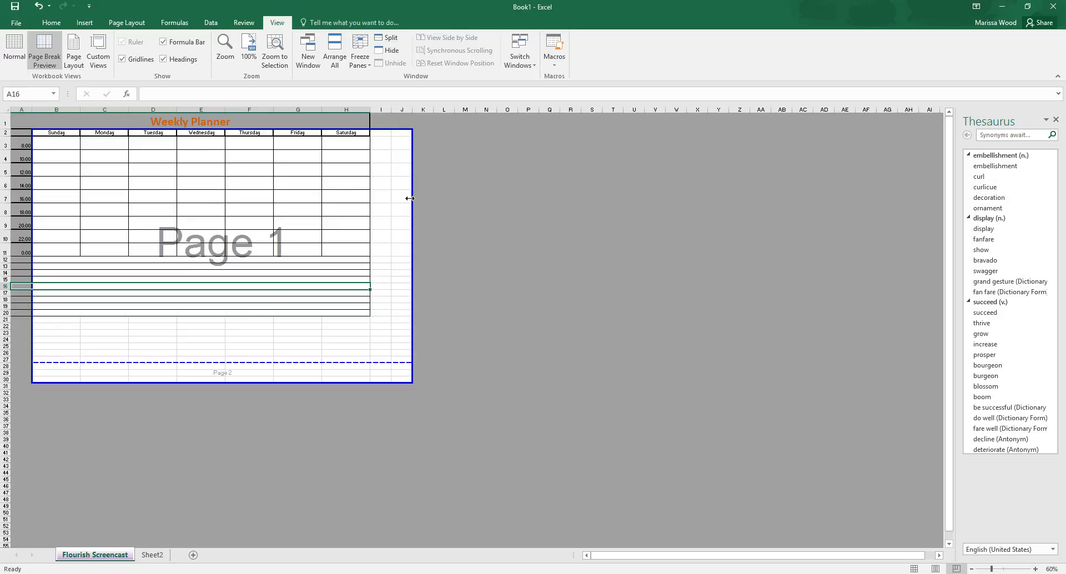
left_click_drag(410, 198, 371, 206)
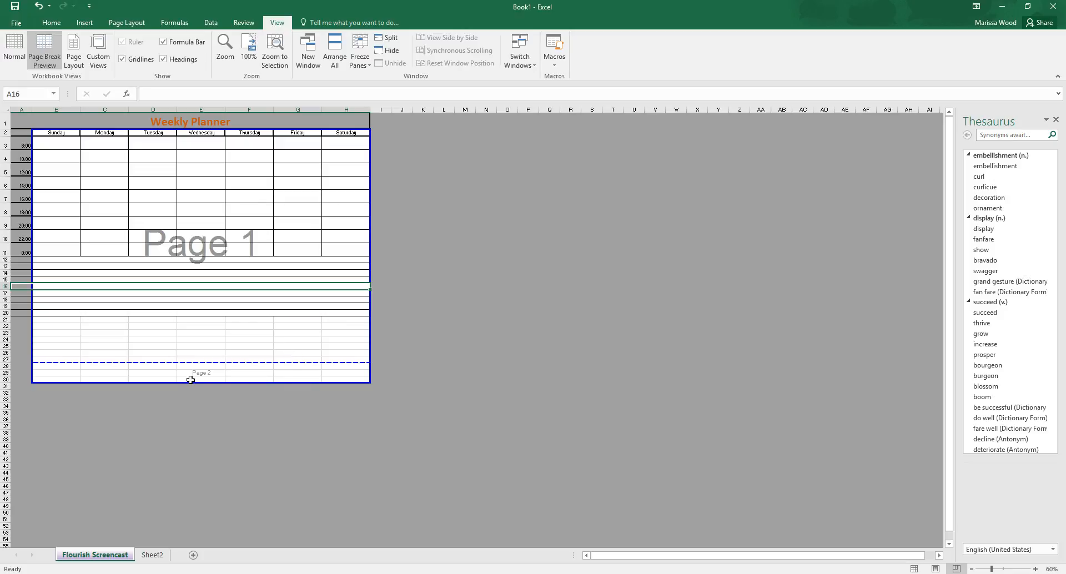
Step: Extend the print area's left and top boundaries to include the time column A and the title row 1
left_click_drag(216, 223, 213, 211)
left_click(218, 251)
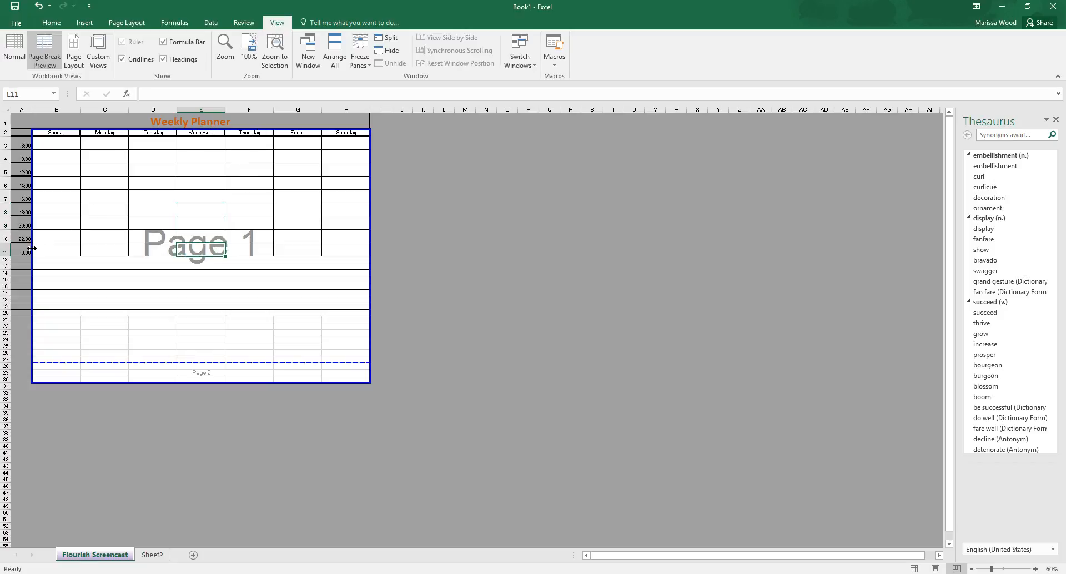
mouse_move(31, 248)
left_mouse_down()
mouse_move(6, 248)
mouse_move(31, 248)
left_mouse_up()
left_click_drag(34, 221, 10, 221)
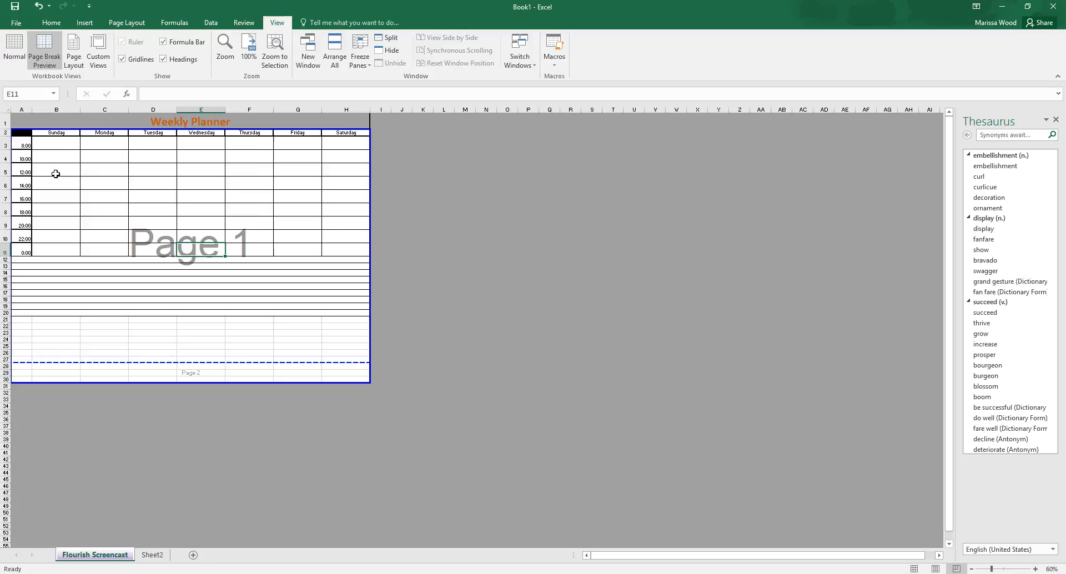
left_click_drag(70, 129, 71, 114)
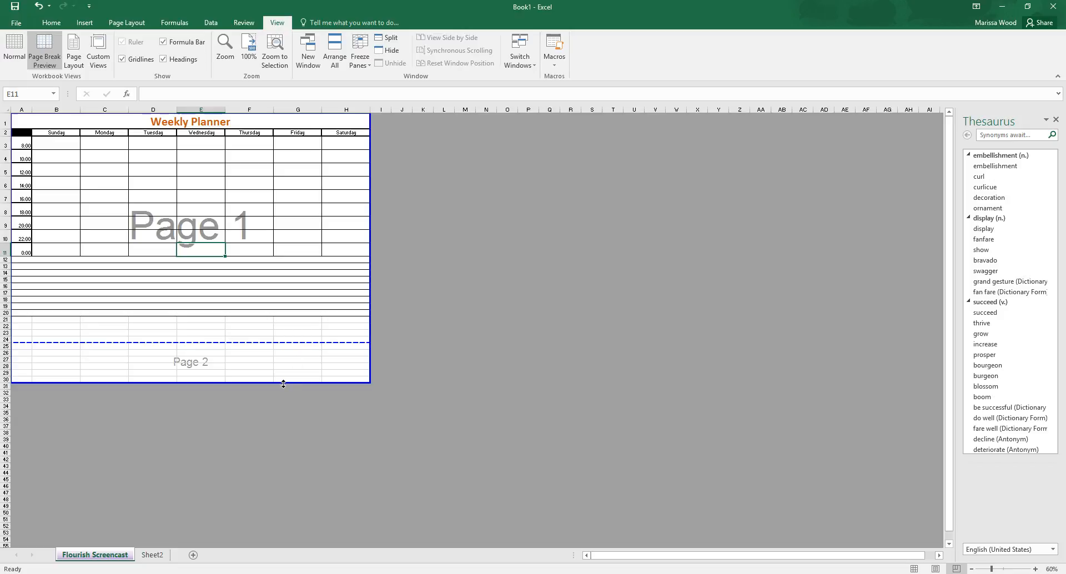
Step: Move the print area's lower boundary up to the end of row 24 so only page 1 remains
left_click_drag(266, 384, 265, 383)
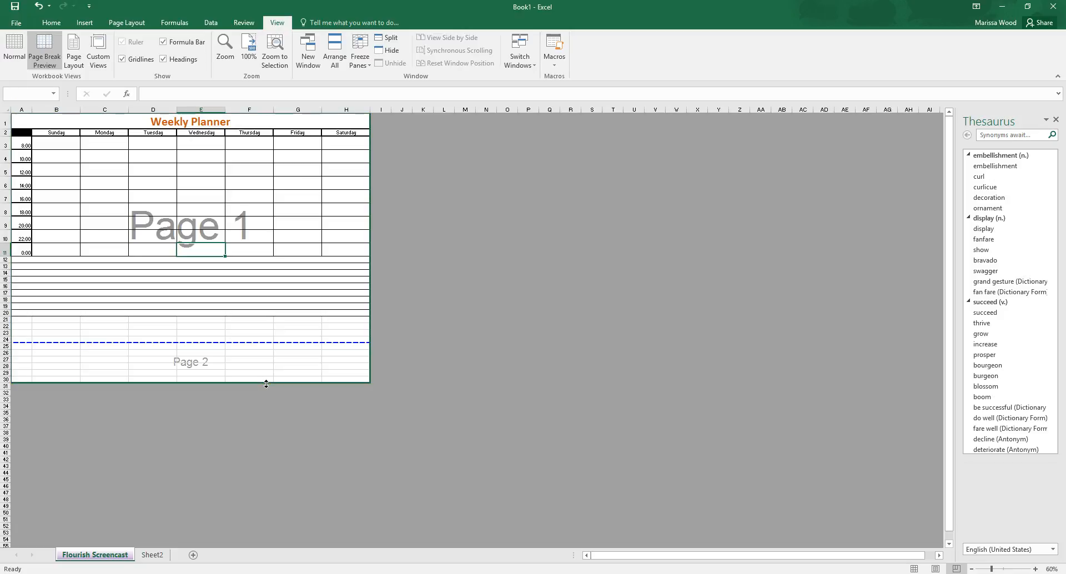
left_click_drag(266, 384, 255, 339)
left_click(264, 368)
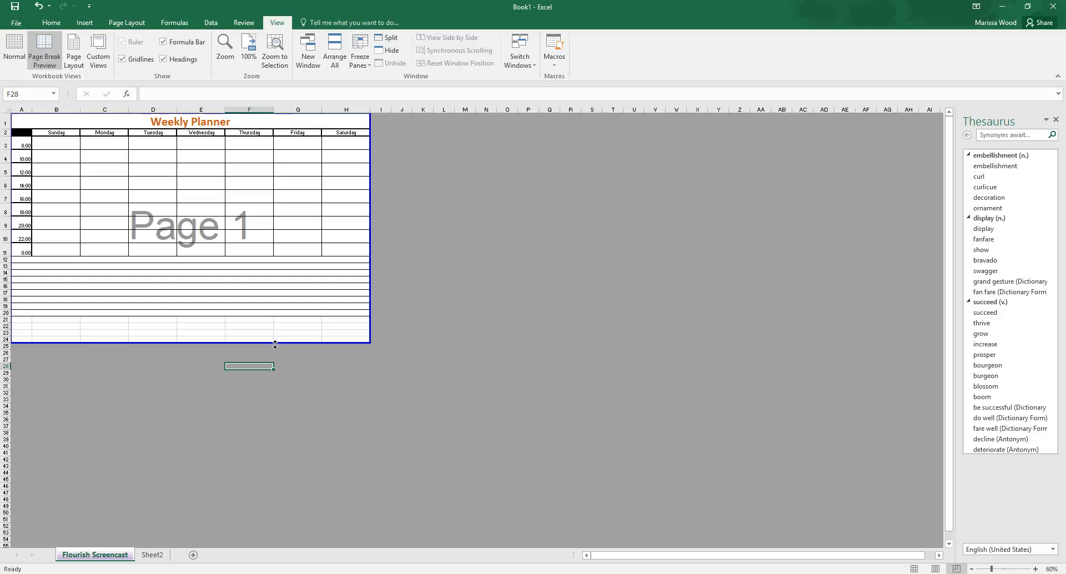
left_click_drag(274, 341, 273, 396)
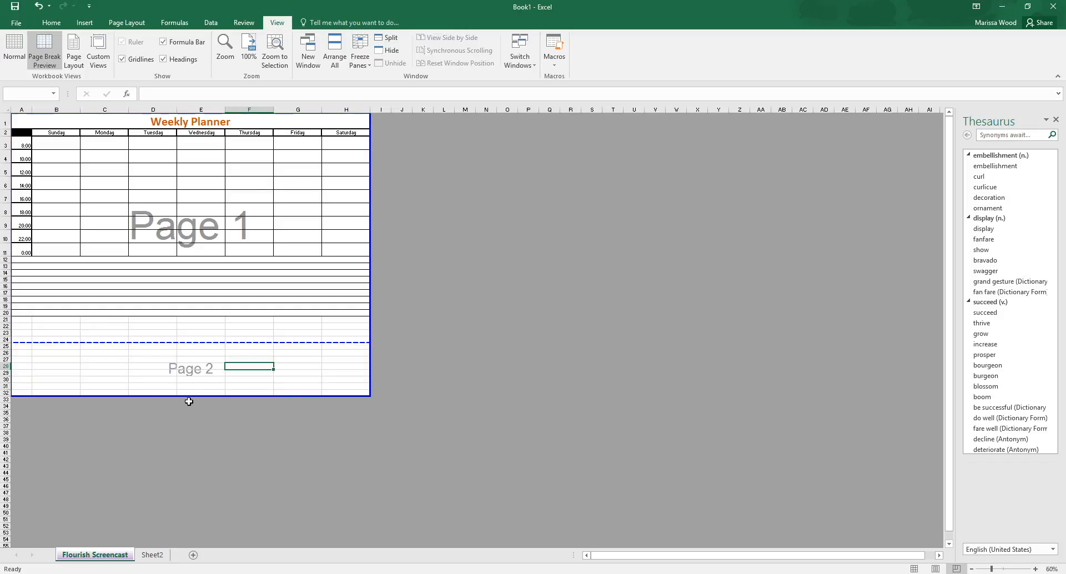
left_click_drag(191, 397, 194, 341)
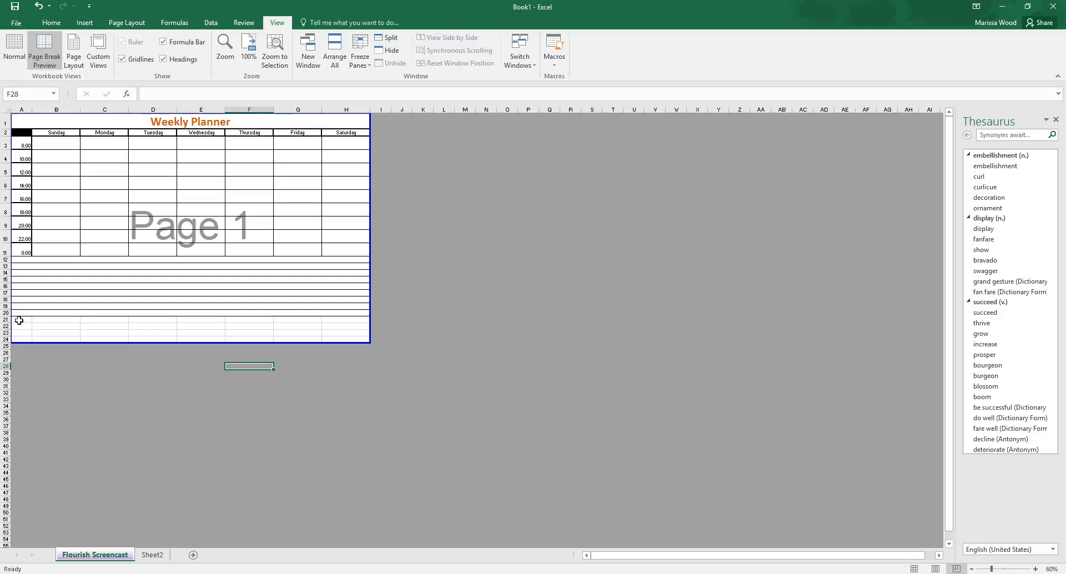
Step: Apply Merge Across to rows 21 through 24 from column A to column H
left_click_drag(20, 319, 340, 339)
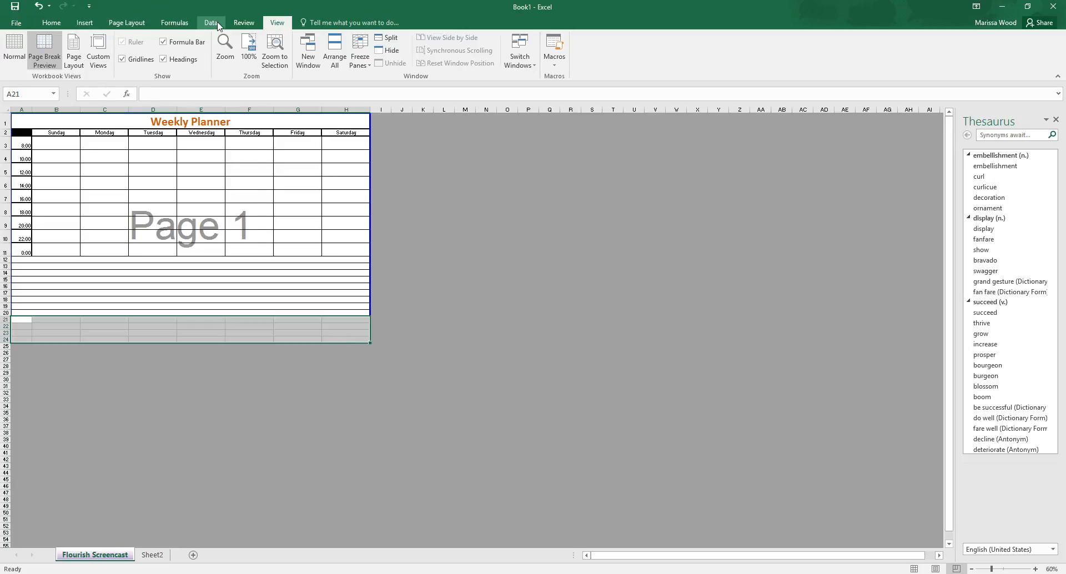
left_click(51, 23)
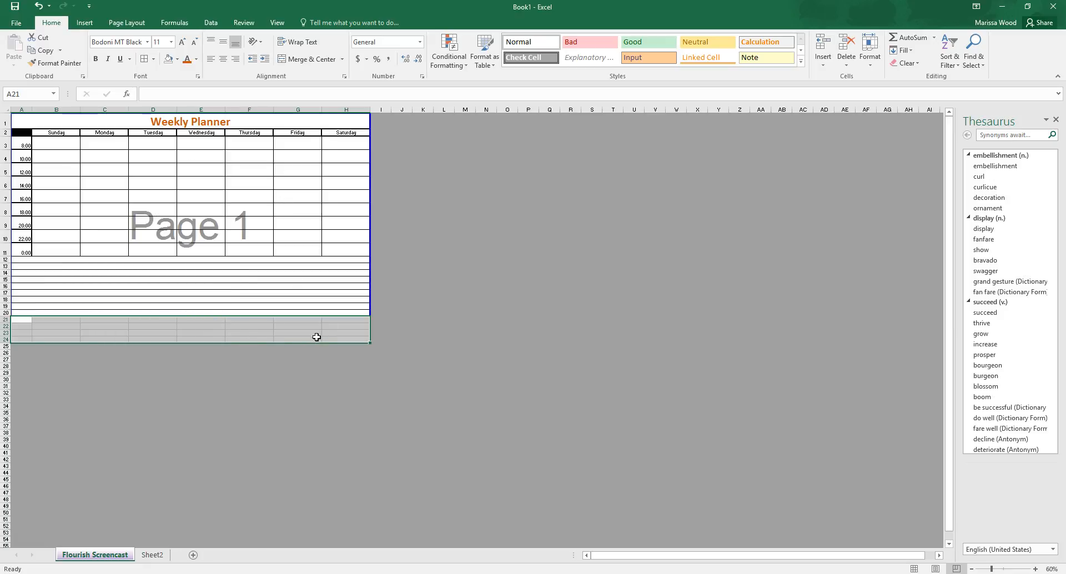
left_click(342, 59)
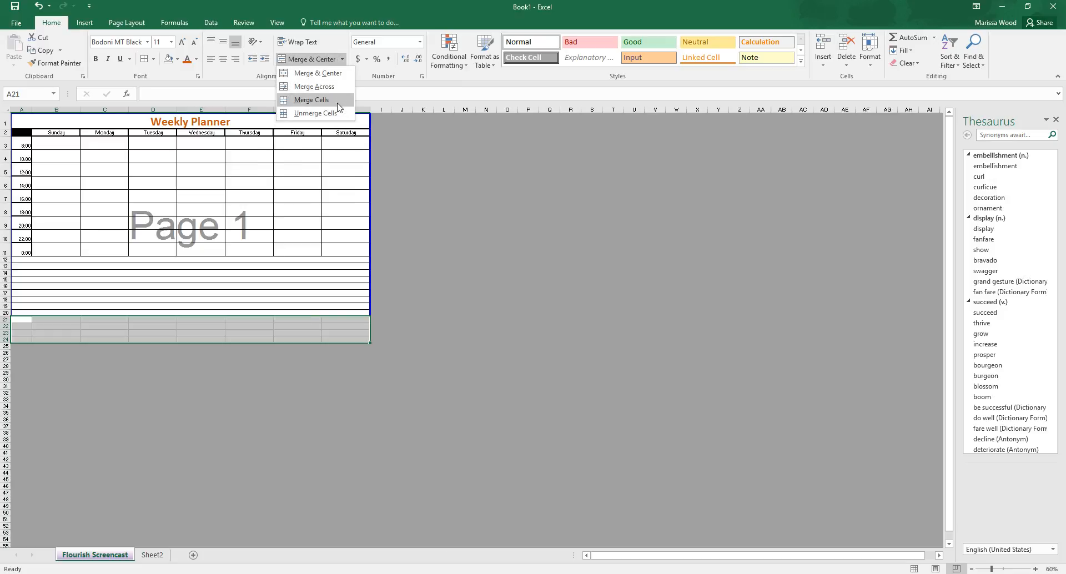
left_click(314, 86)
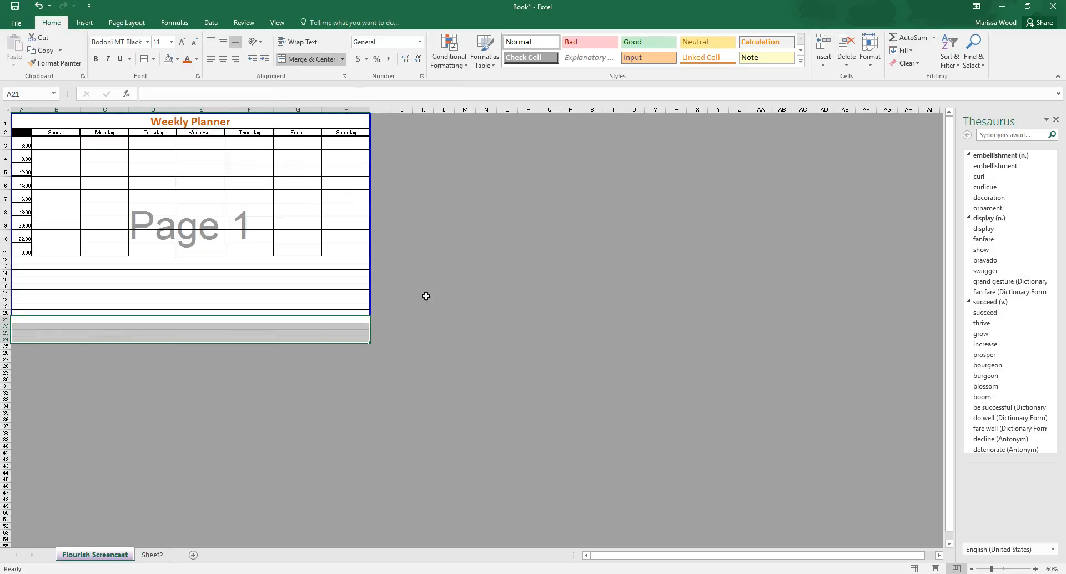
Step: Apply All Borders to the merged rows 21 through 24
left_click(443, 306)
left_click_drag(168, 321, 167, 335)
left_click(145, 60)
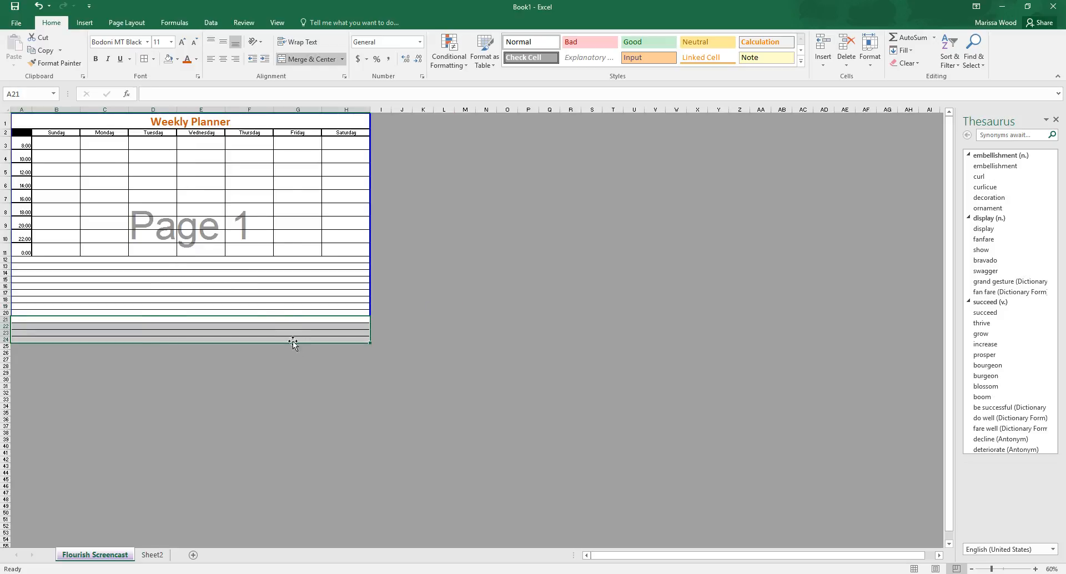
left_click(300, 366)
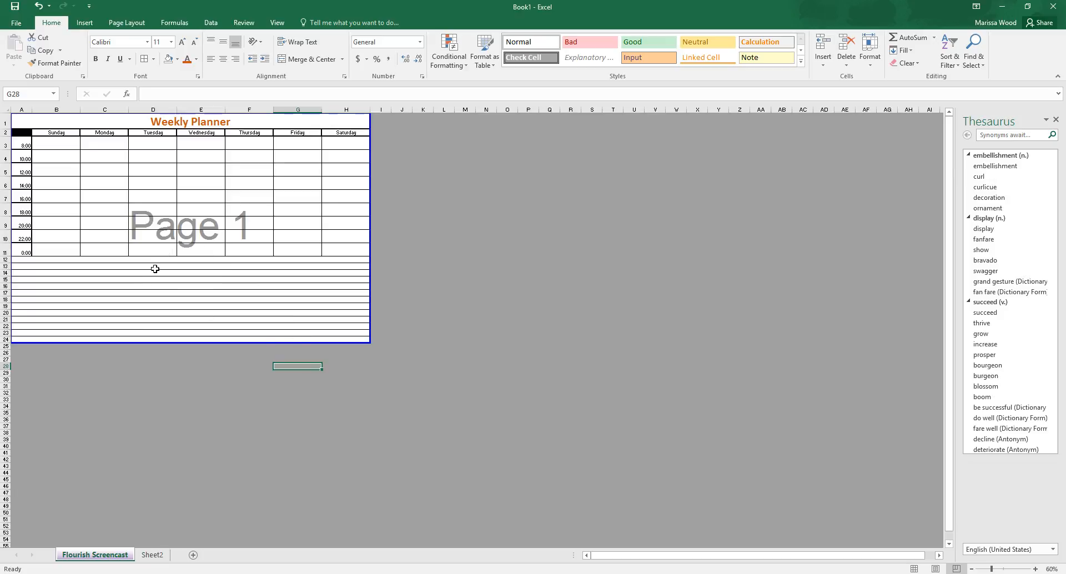
Step: Enter the heading "Notes" in merged row 12, directly below the schedule
left_click(181, 258)
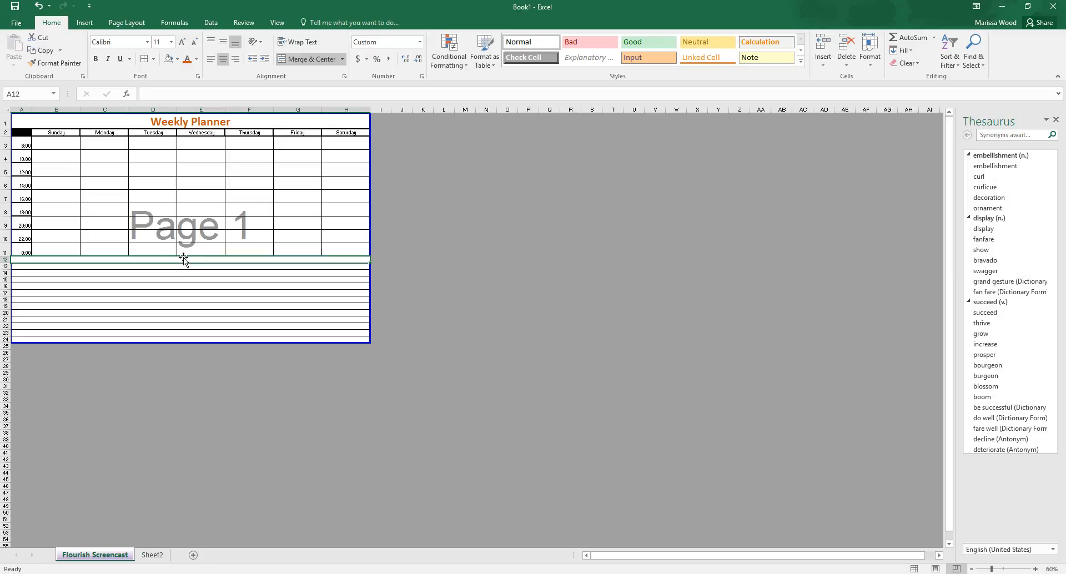
type("Not4e")
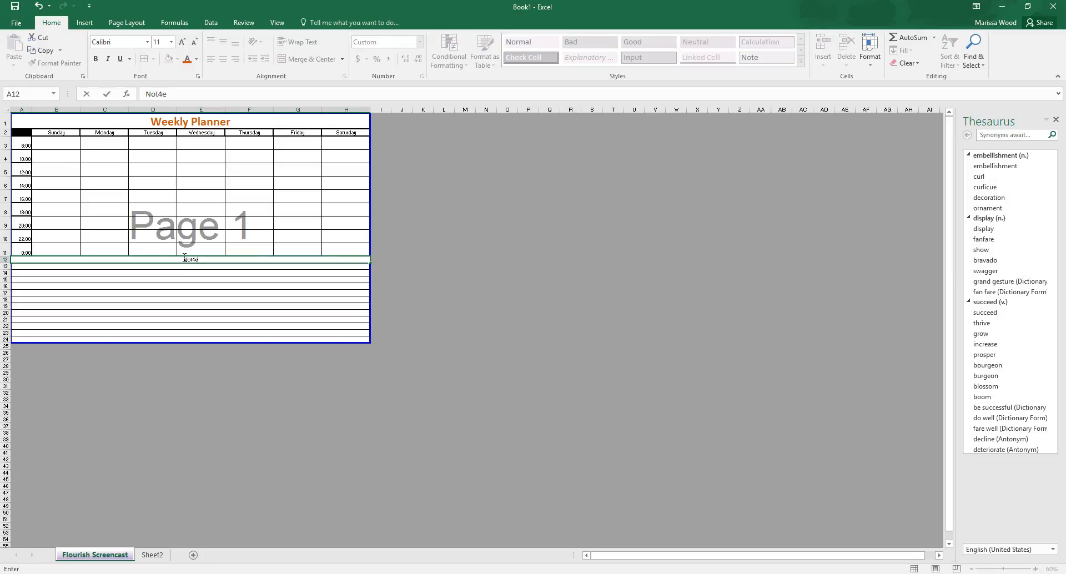
key("BackSpace")
key("BackSpace")
left_click(186, 281)
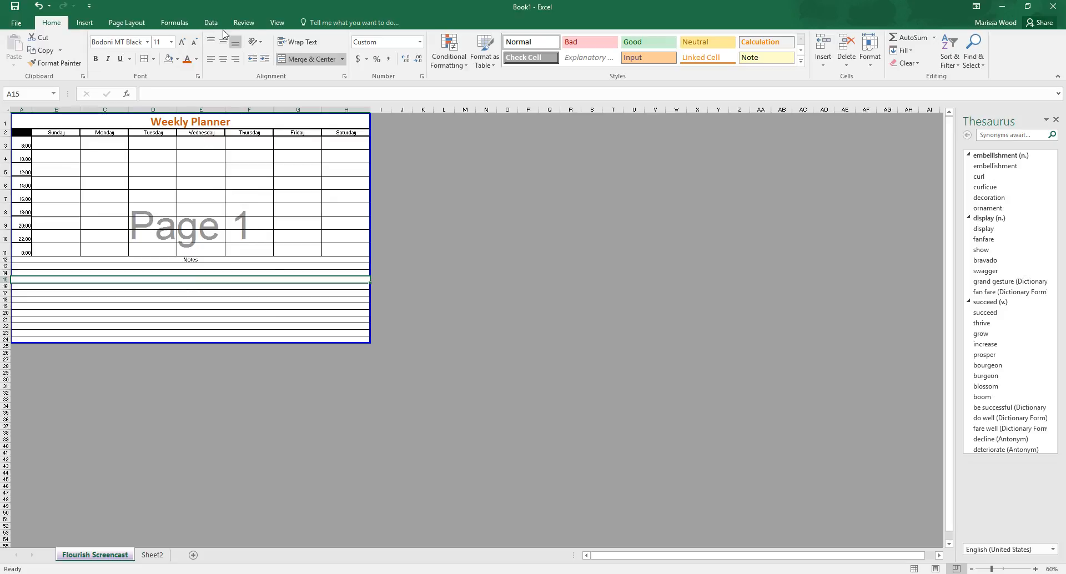
Step: Return to Normal view and reduce the zoom to 130% so the planner's full width fits on screen
left_click(277, 22)
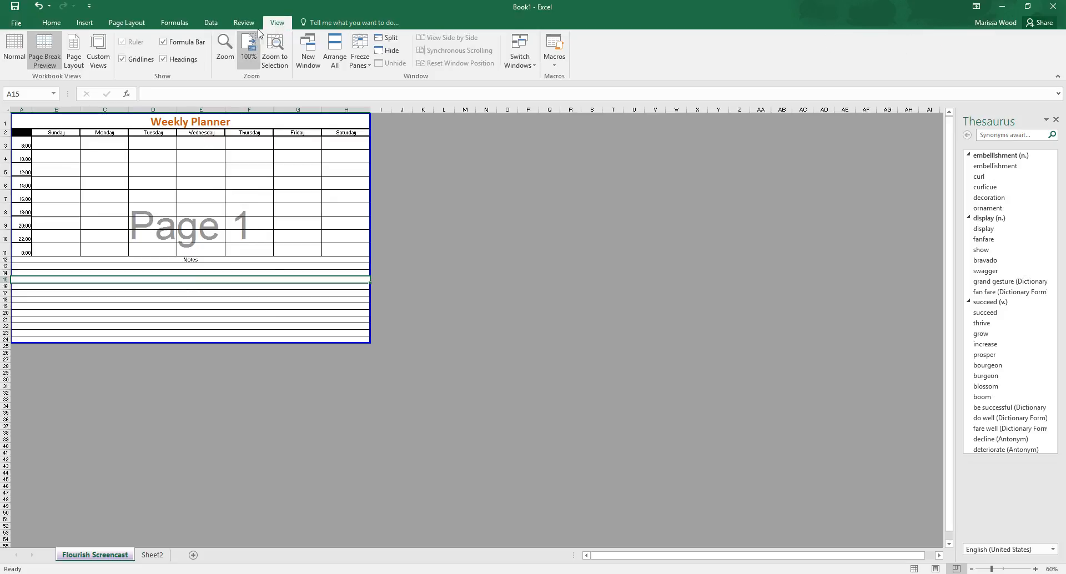
left_click(19, 52)
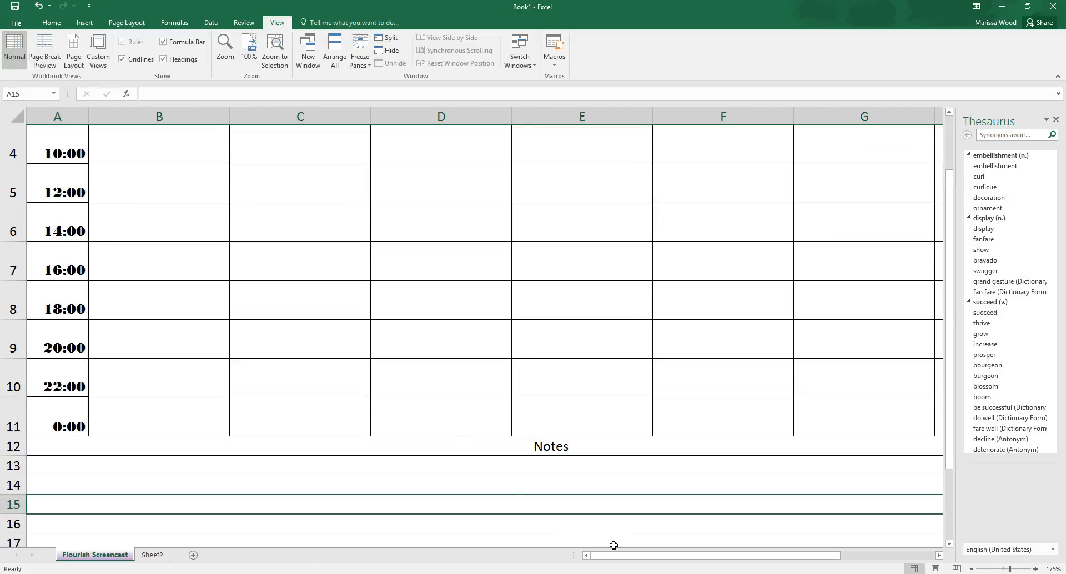
left_click_drag(615, 556, 593, 556)
scroll(548, 425, "down", 7)
scroll(549, 425, "up", 6)
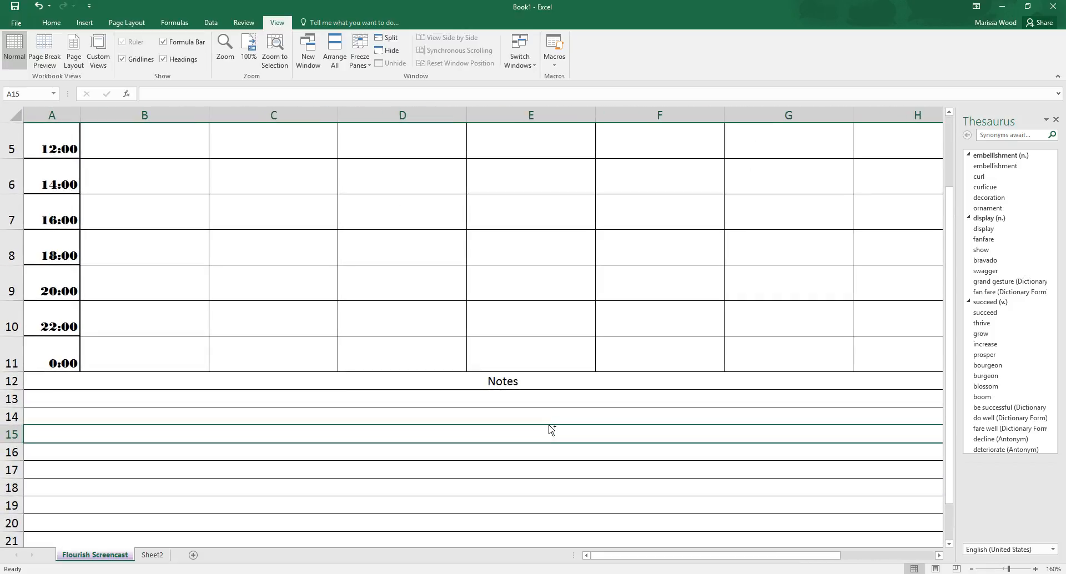
scroll(549, 429, "down", 2)
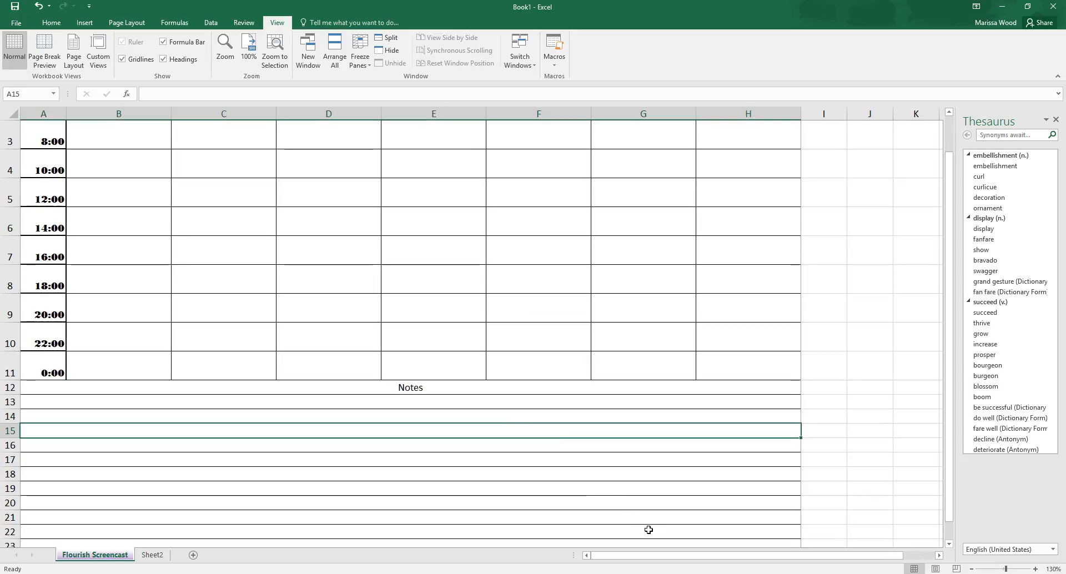
scroll(512, 474, "down", 1)
scroll(492, 436, "up", 1)
scroll(492, 436, "up", 1)
Step: Format the Notes heading in row 12 as size 20, bold, with the title's orange font color
left_click(431, 439)
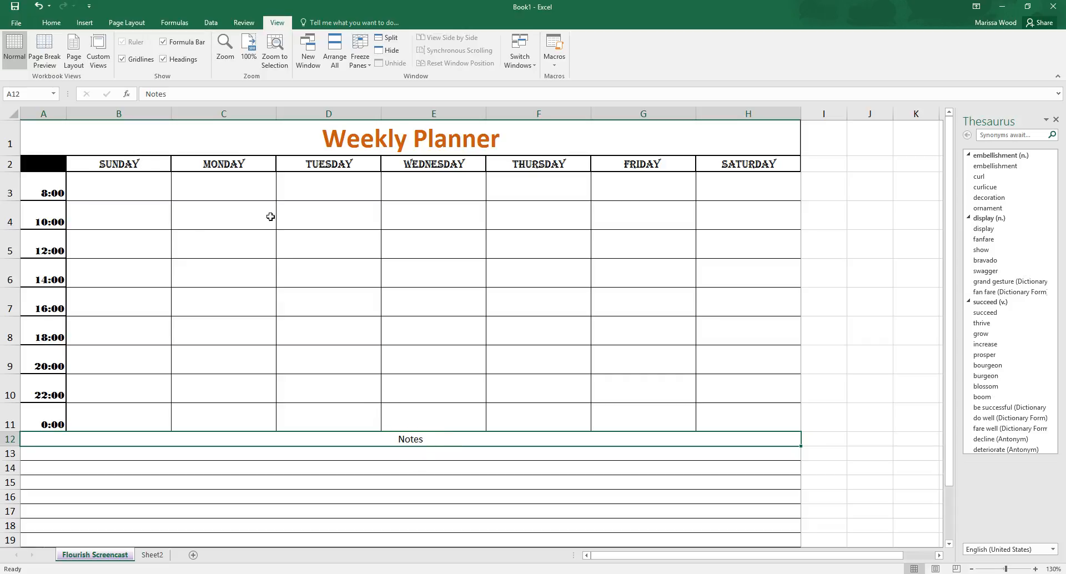
left_click(48, 23)
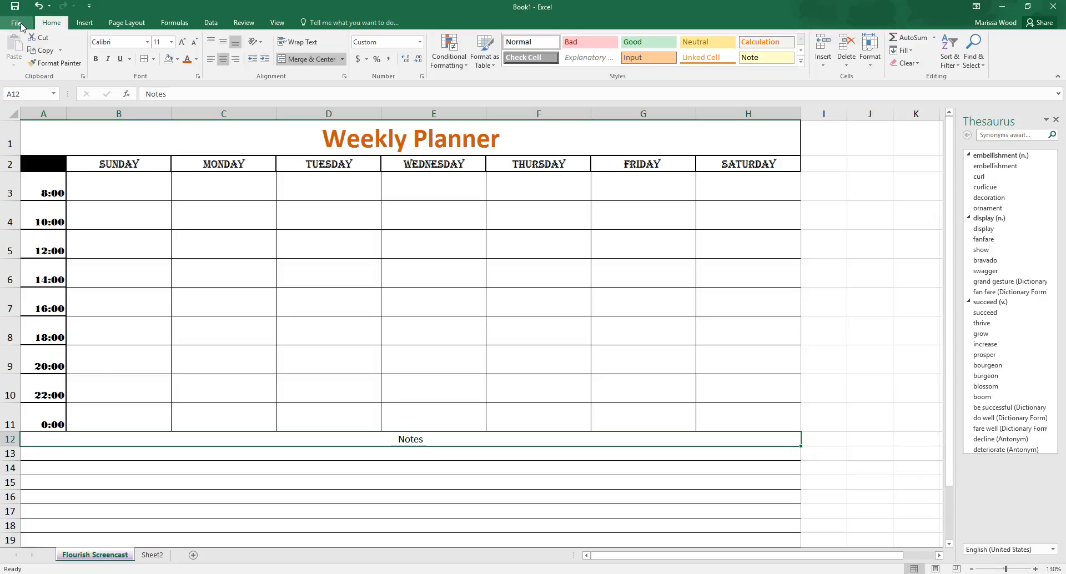
left_click(171, 42)
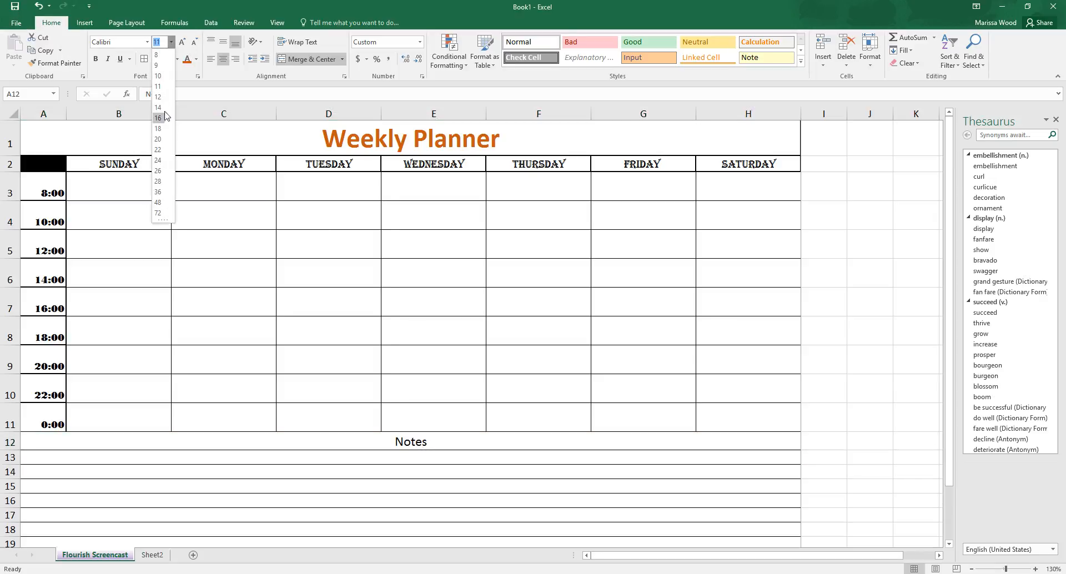
left_click(164, 140)
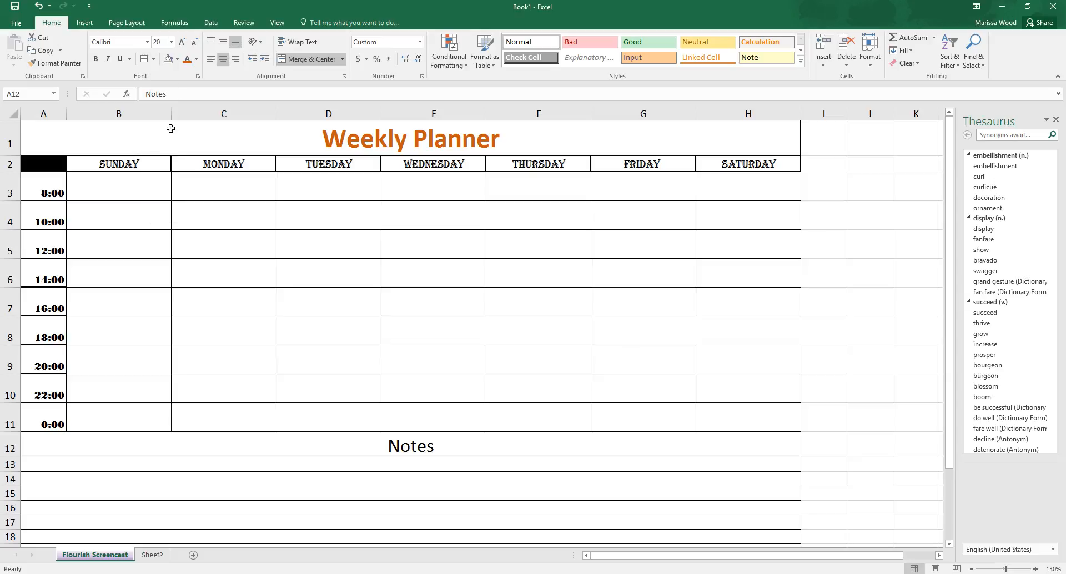
left_click(186, 58)
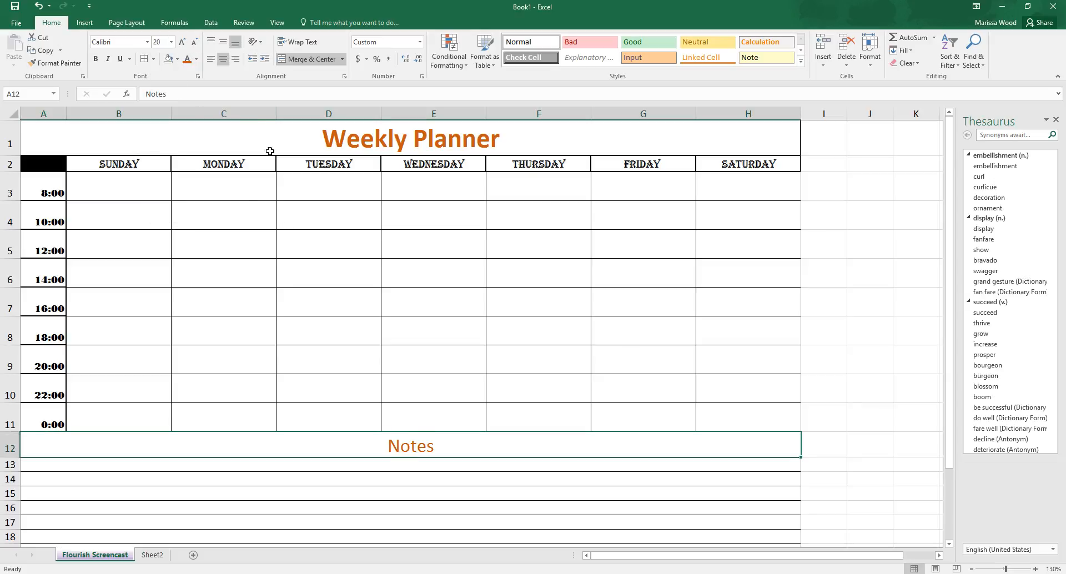
left_click(96, 62)
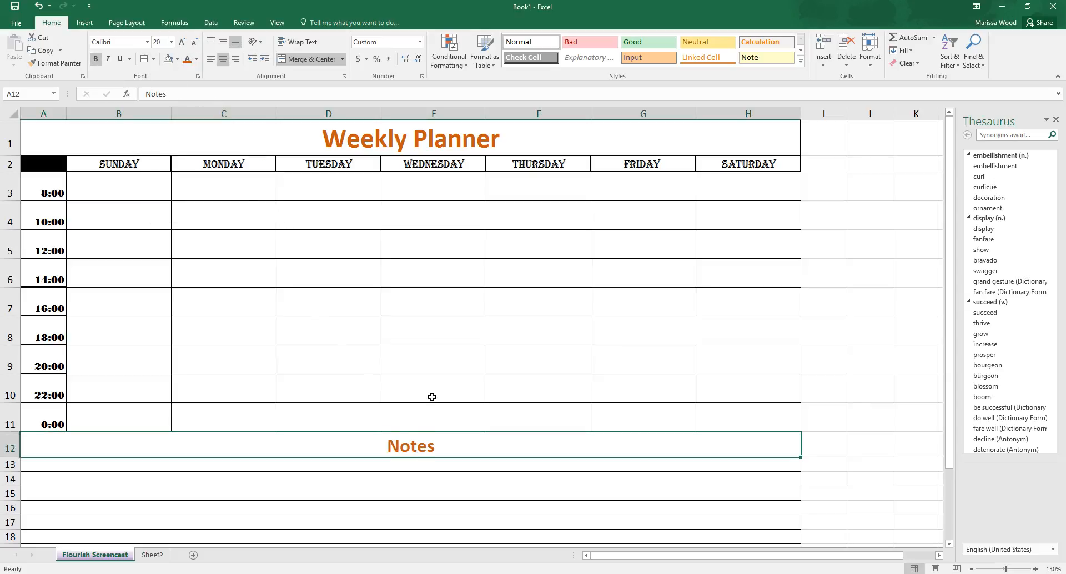
Step: Apply Thick Outside Borders to the Notes heading cell and check it against the rest of the planner
scroll(499, 487, "down", 1)
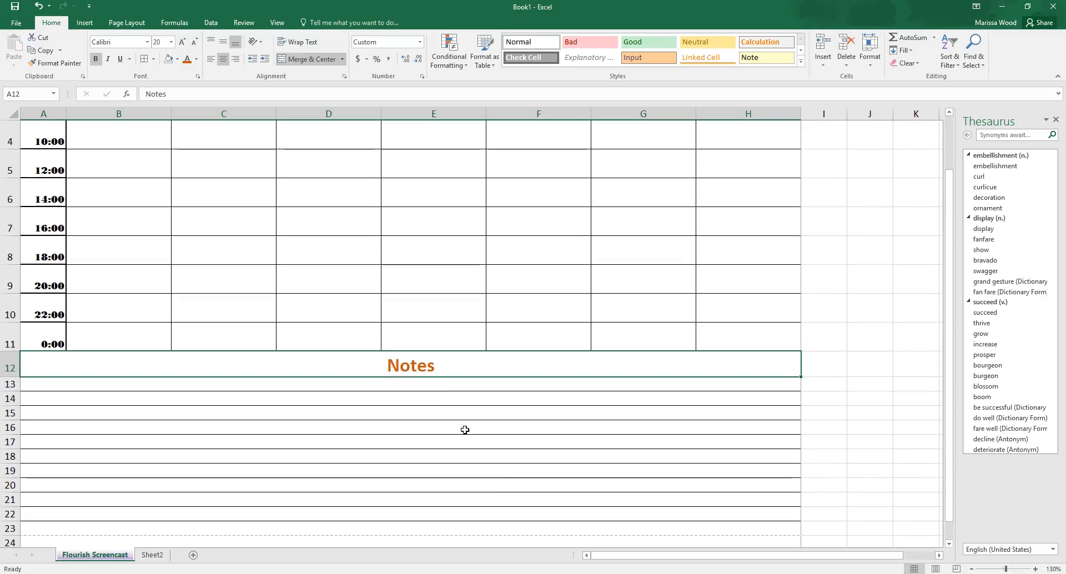
left_click(153, 59)
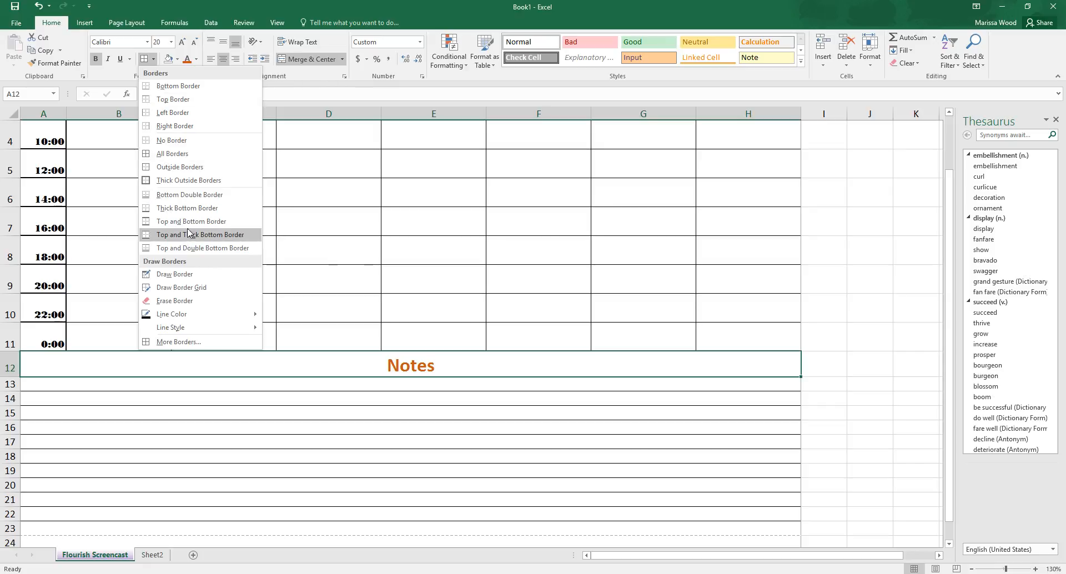
left_click(188, 180)
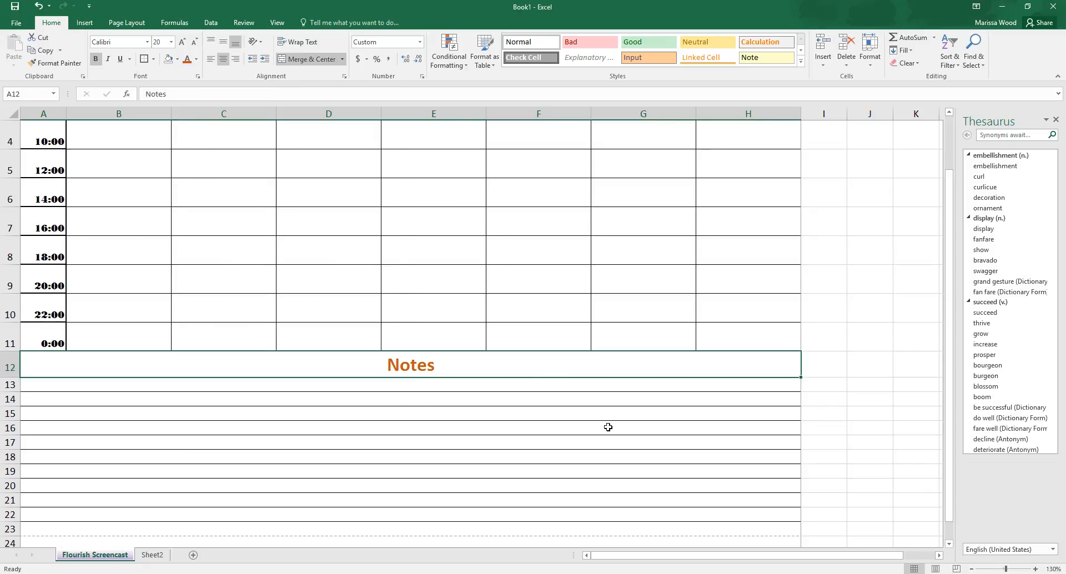
scroll(608, 426, "up", 1)
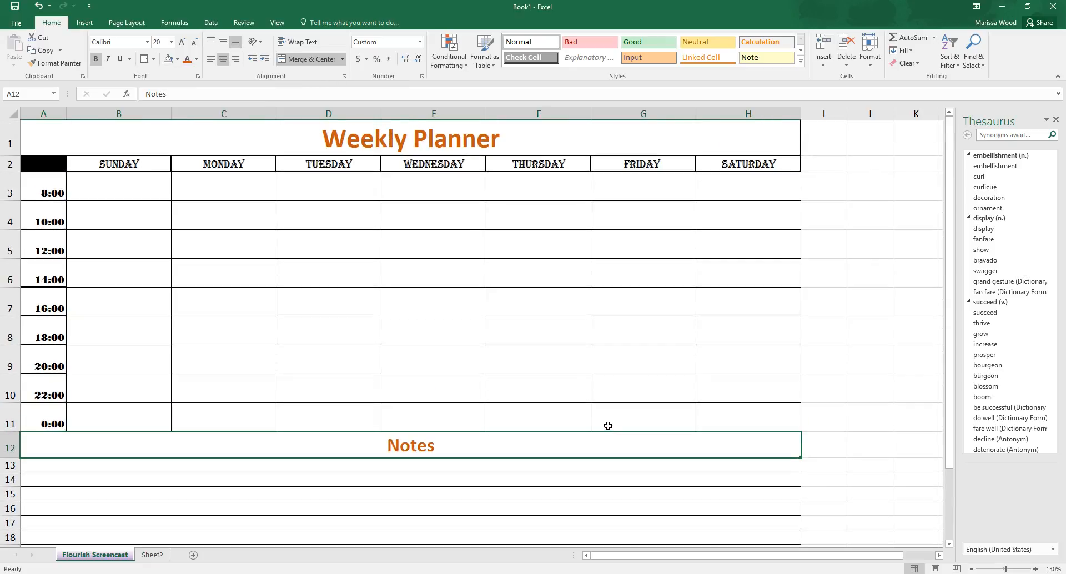
left_click(609, 414)
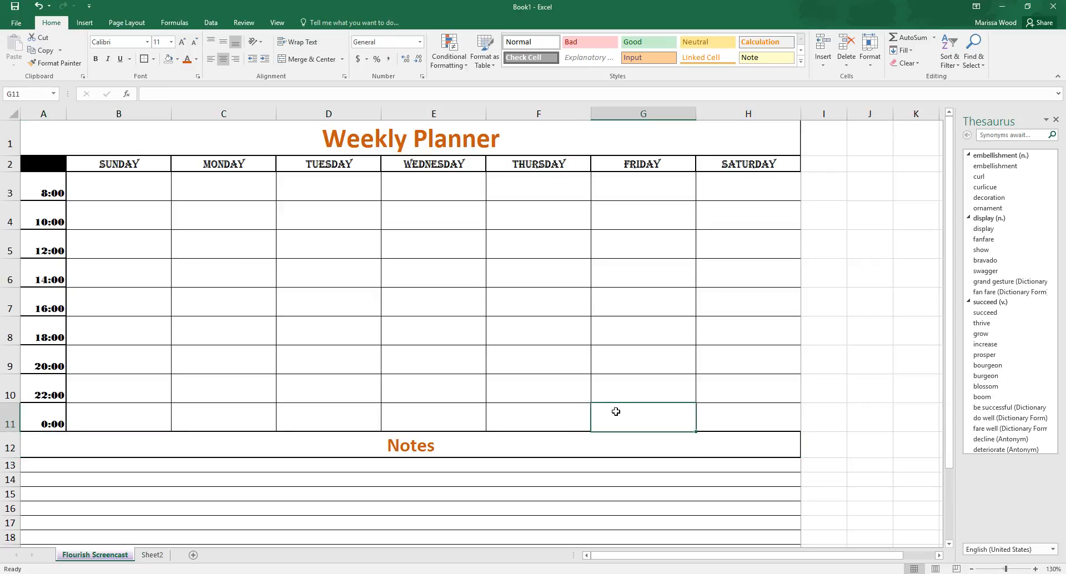
scroll(615, 411, "down", 3)
scroll(615, 412, "up", 1)
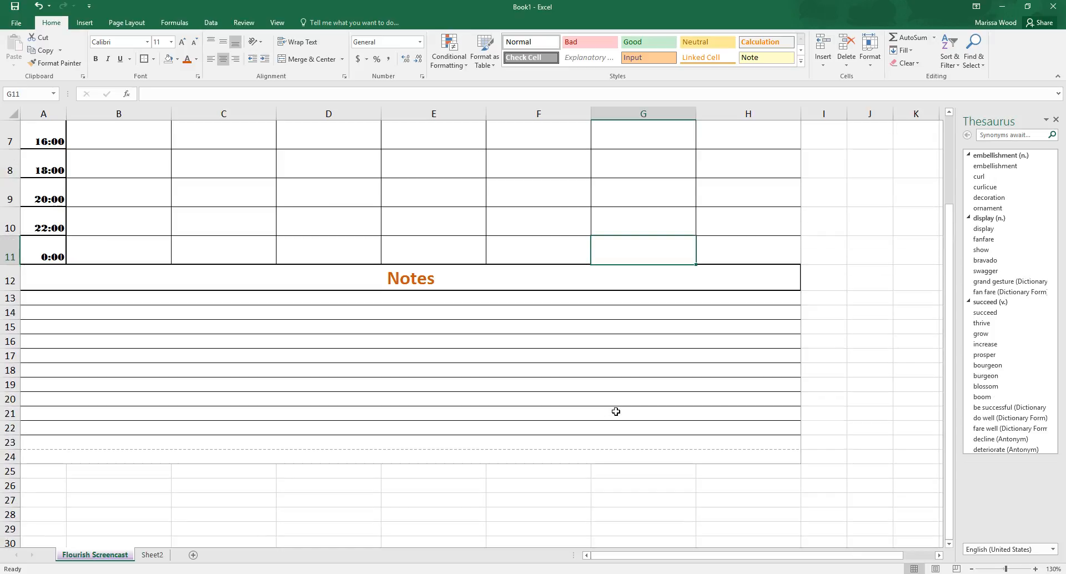
Step: In Page Break Preview, move the planner's bottom page boundary up so the print area ends at row 23
scroll(616, 411, "up", 2)
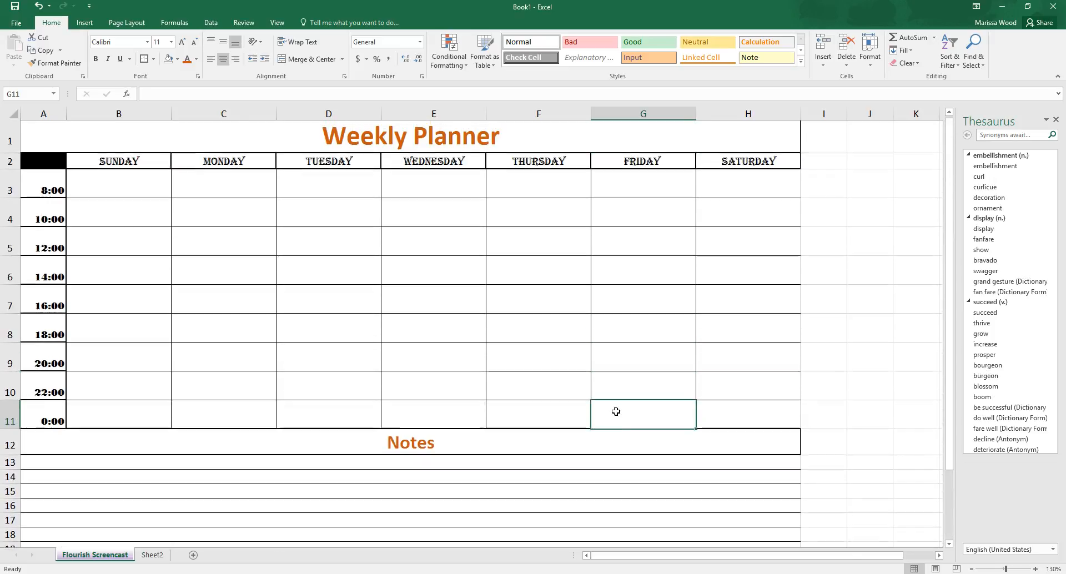
scroll(616, 411, "down", 1)
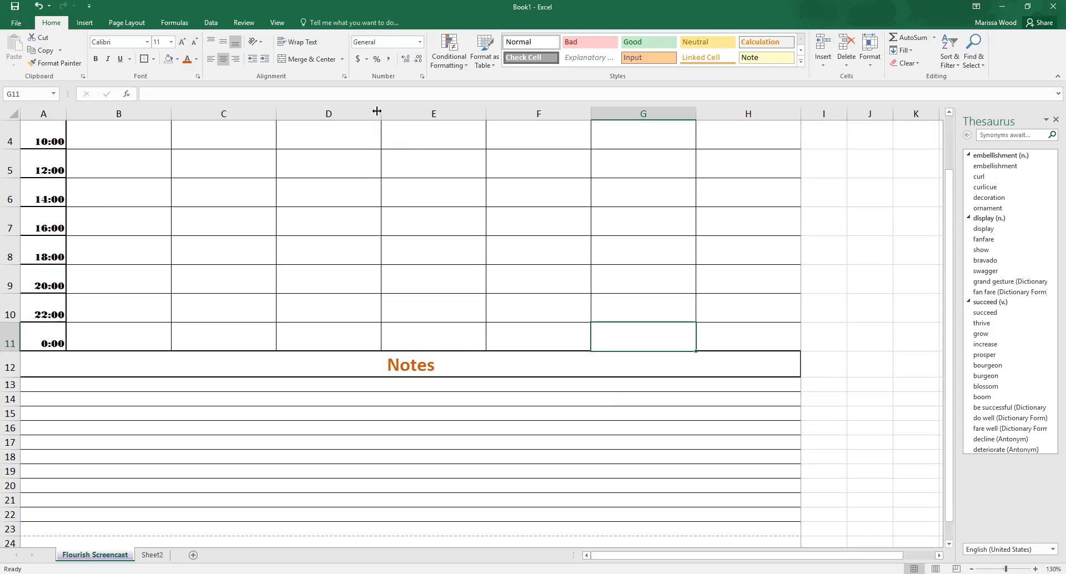
left_click(278, 22)
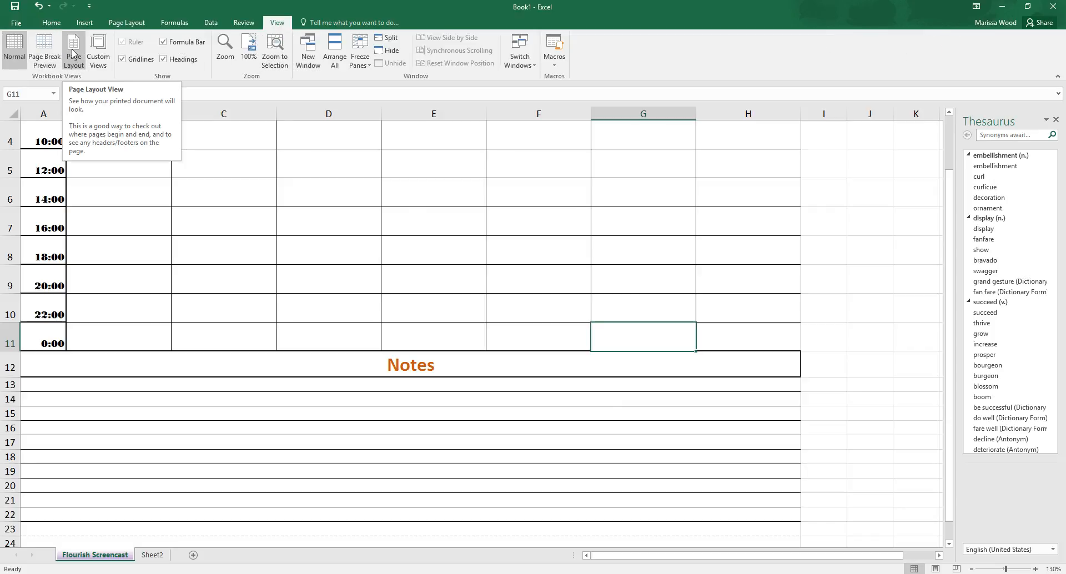
left_click(44, 53)
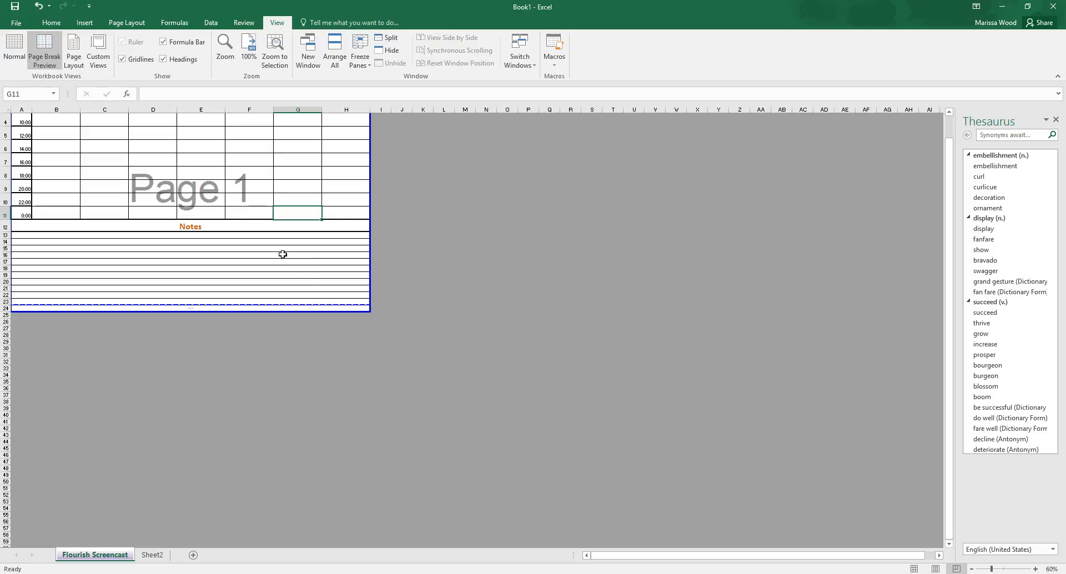
left_click_drag(298, 310, 299, 305)
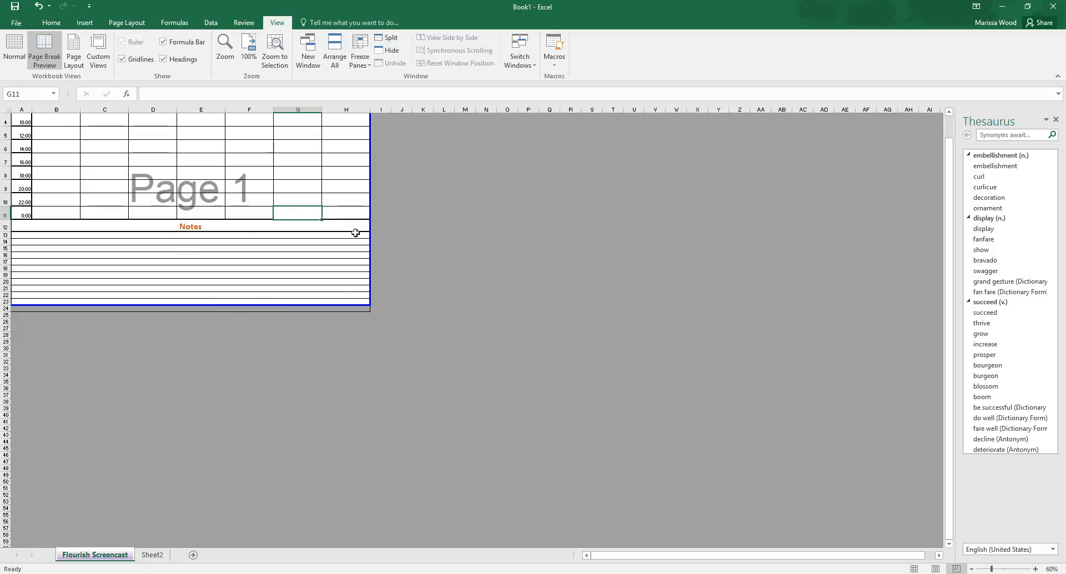
Step: Check how the full planner looks in the print preview, and return to the worksheet
scroll(336, 233, "up", 1)
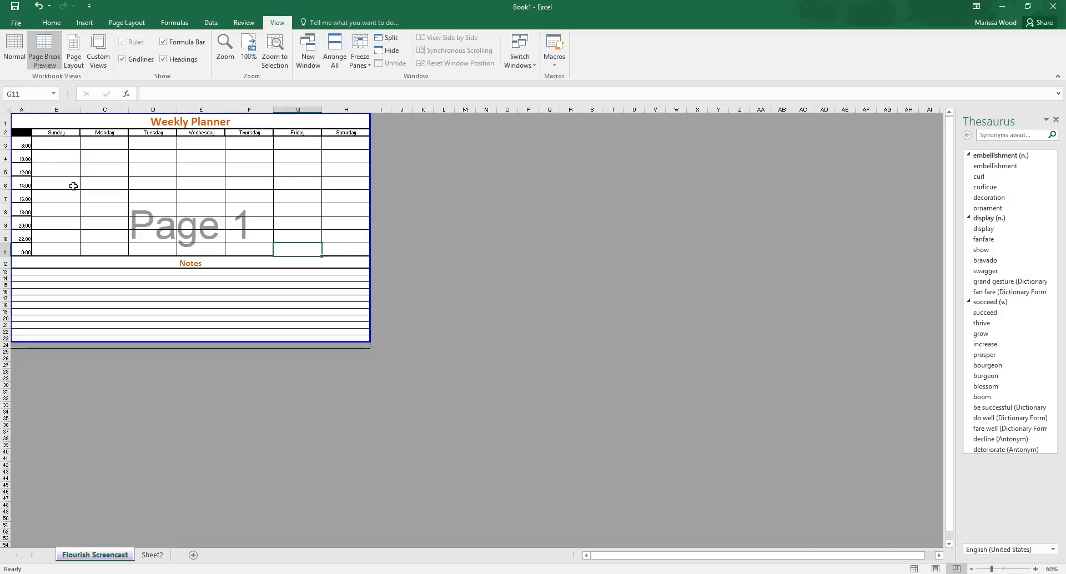
left_click(16, 25)
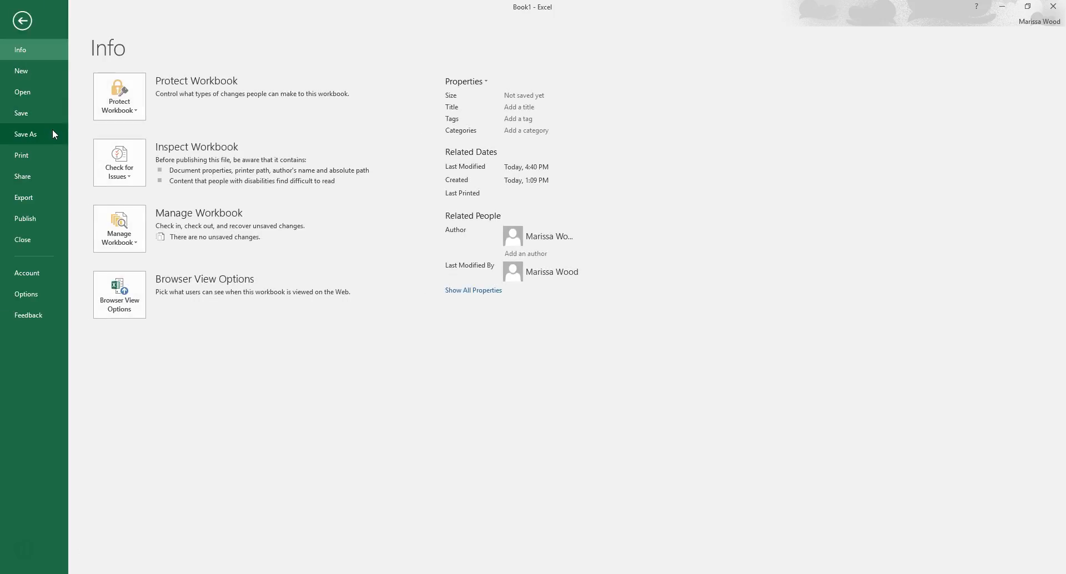
left_click(37, 157)
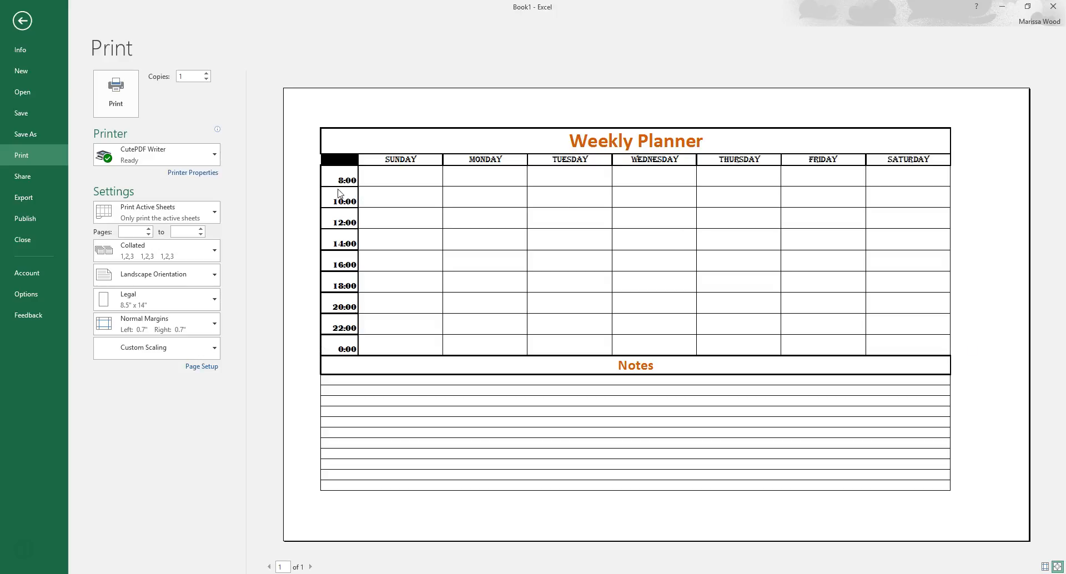
left_click(25, 25)
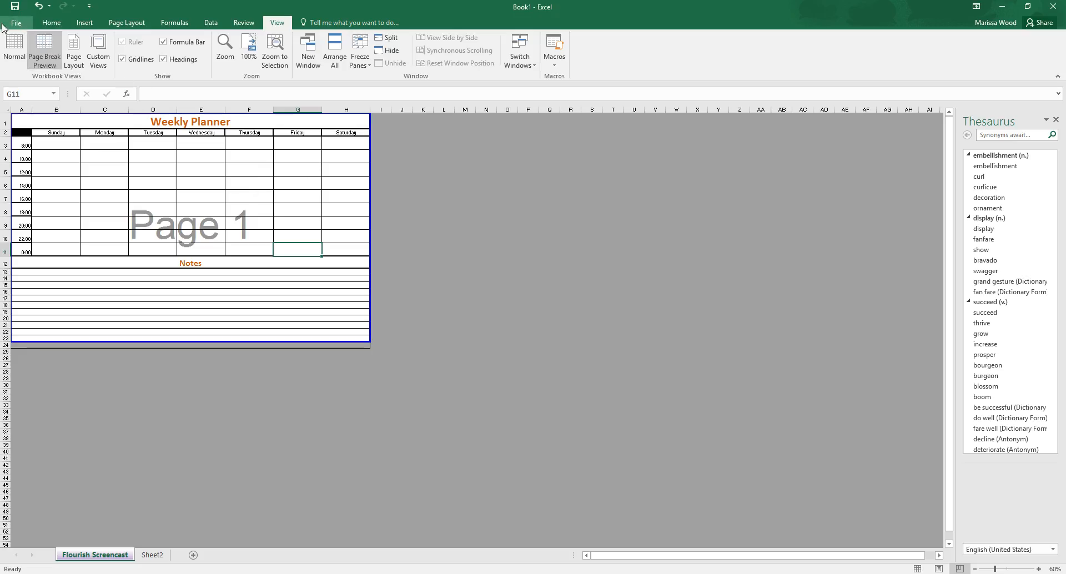
Step: In Normal view, apply Thick Outside Borders around the whole planner, from the title down to row 23
left_click(13, 46)
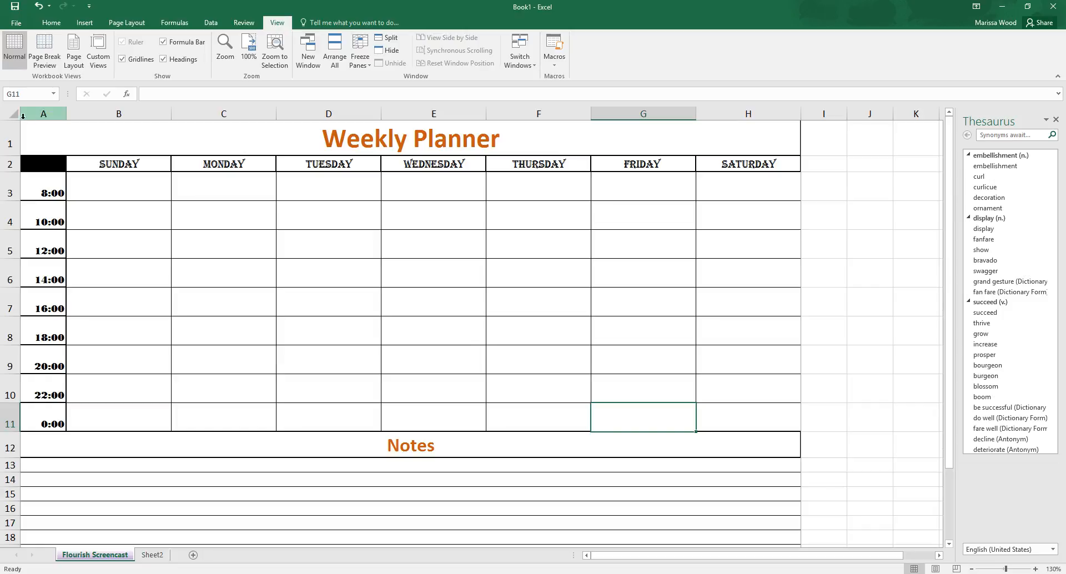
left_click_drag(27, 125, 463, 503)
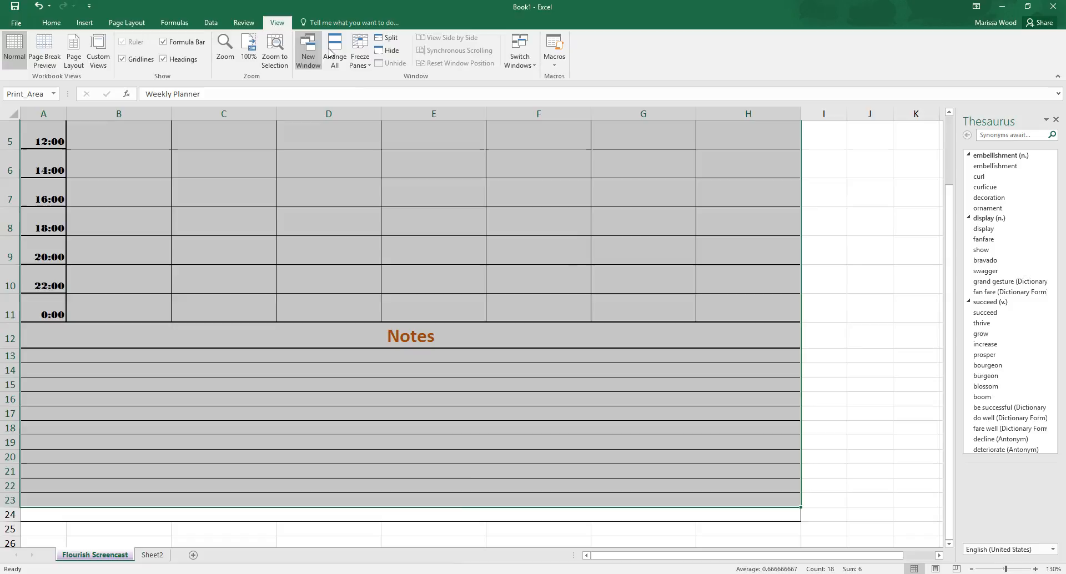
left_click(60, 26)
left_click(146, 59)
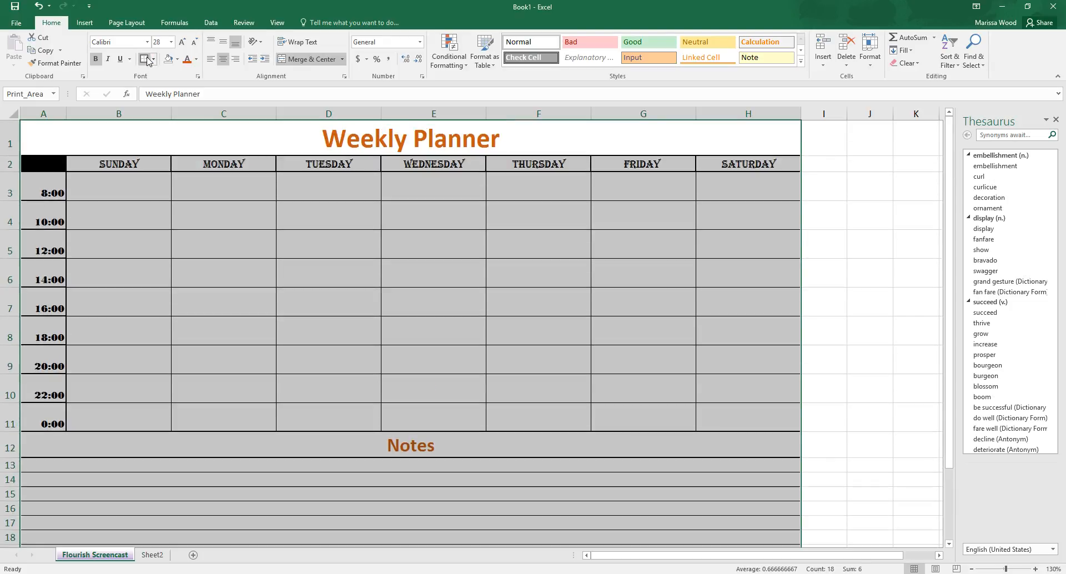
left_click(828, 338)
scroll(794, 372, "down", 1)
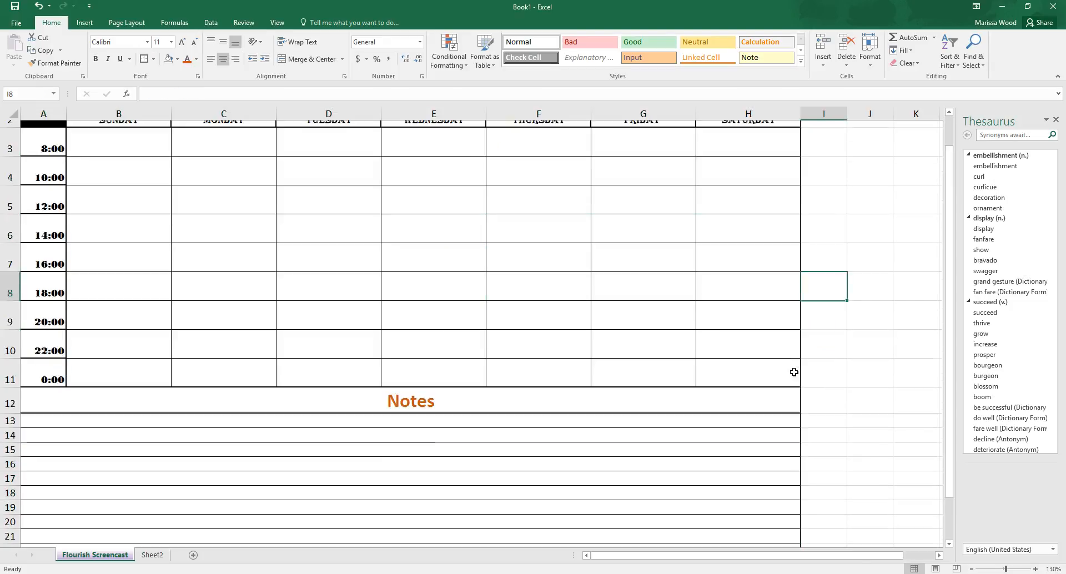
Step: Delete the leftover bordered row 24 below the Notes section
scroll(794, 372, "down", 5)
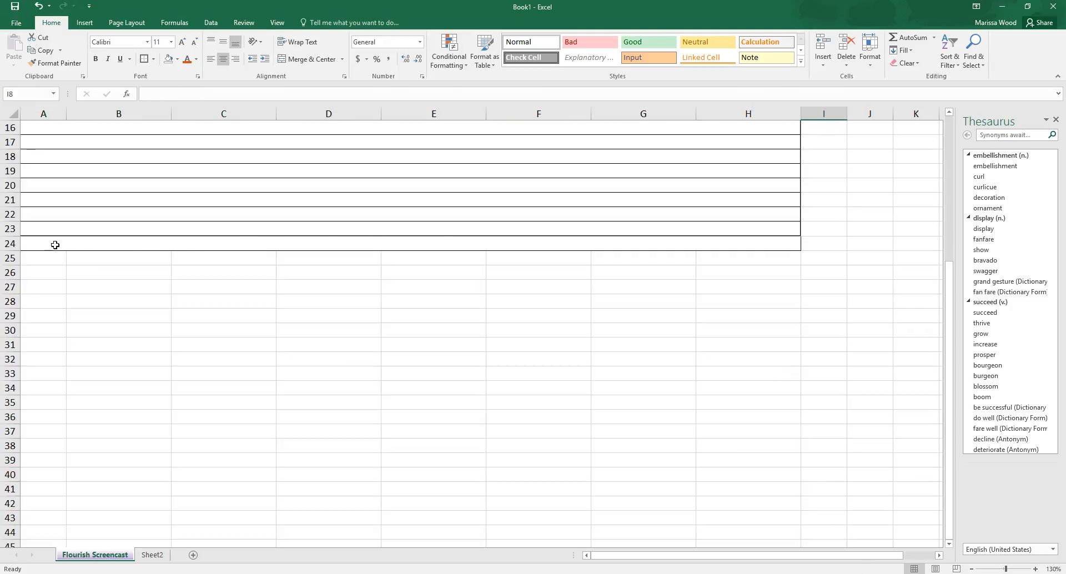
left_click(52, 244)
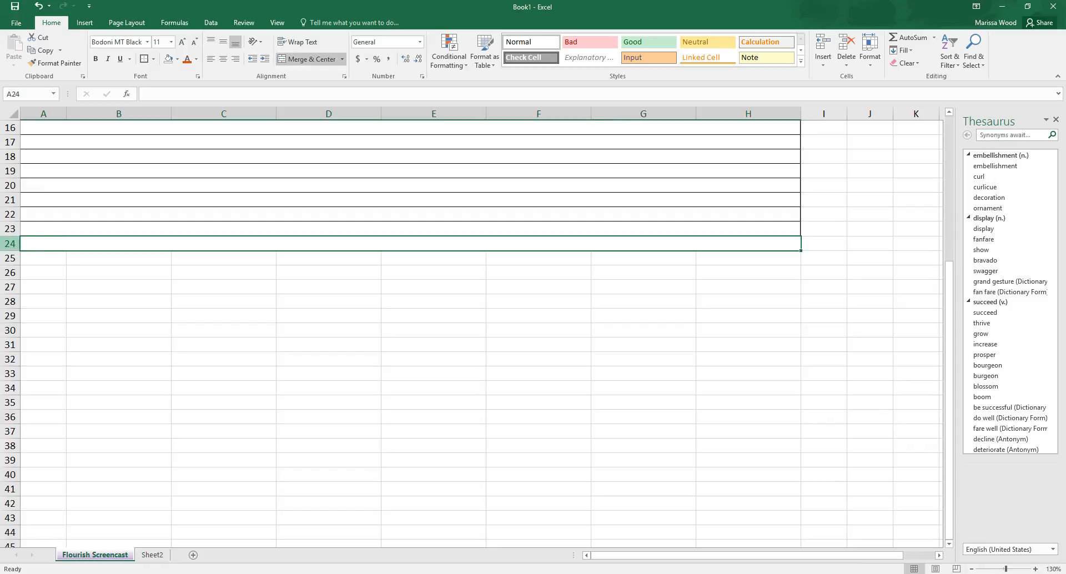
left_click(10, 243)
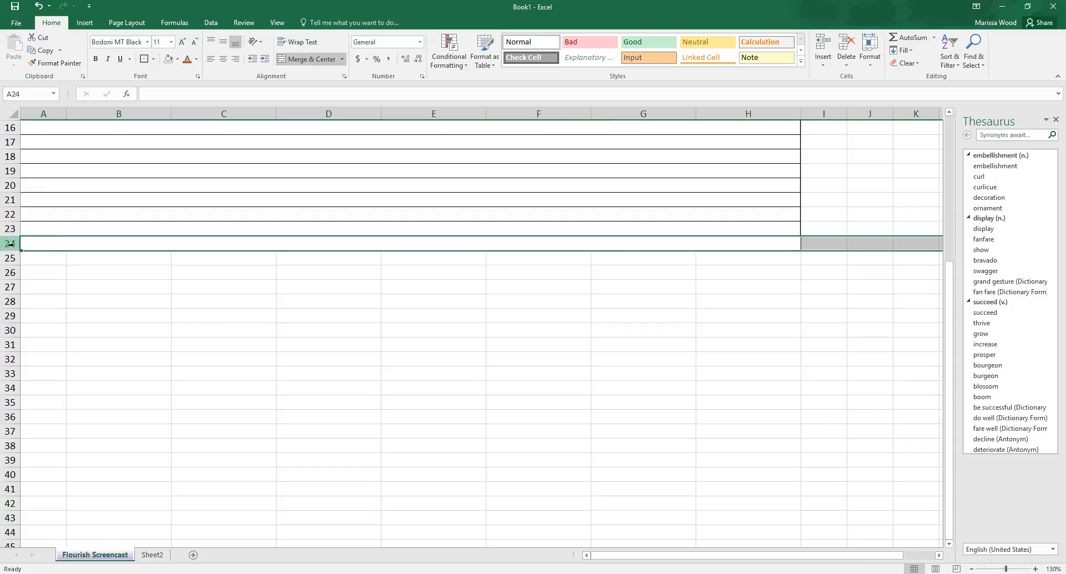
right_click(10, 244)
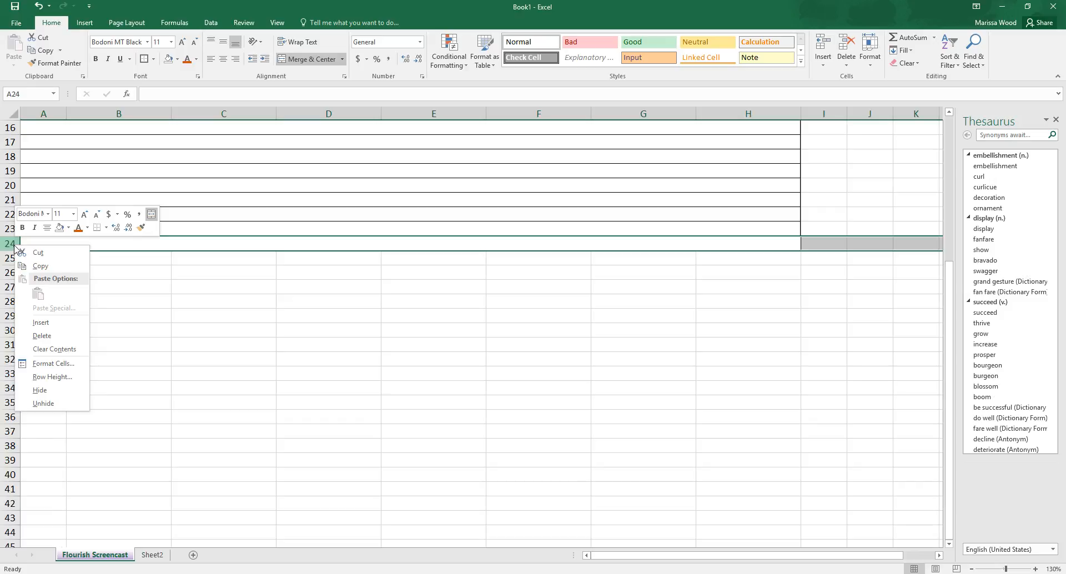
left_click(62, 332)
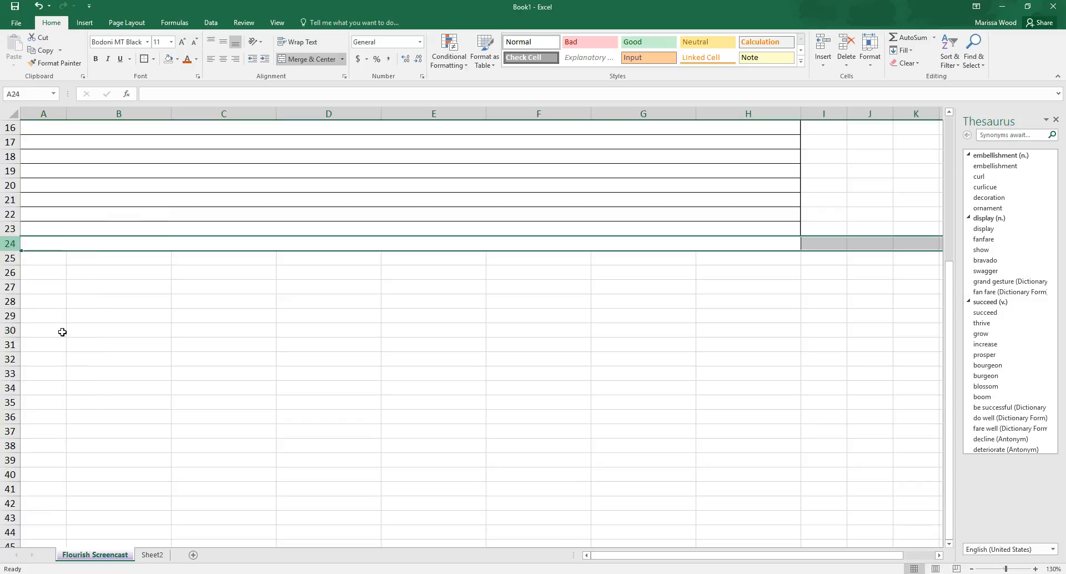
left_click(96, 332)
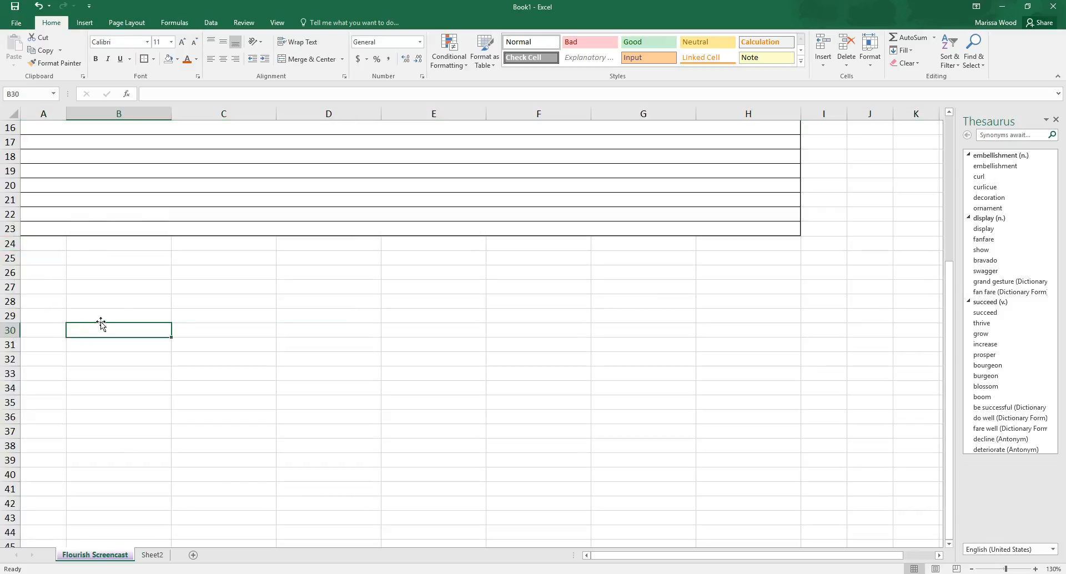
Step: Review the bordered planner in Page Break Preview and the print preview, including the options for which sheets or selection to print
scroll(152, 279, "up", 1)
scroll(152, 279, "up", 1)
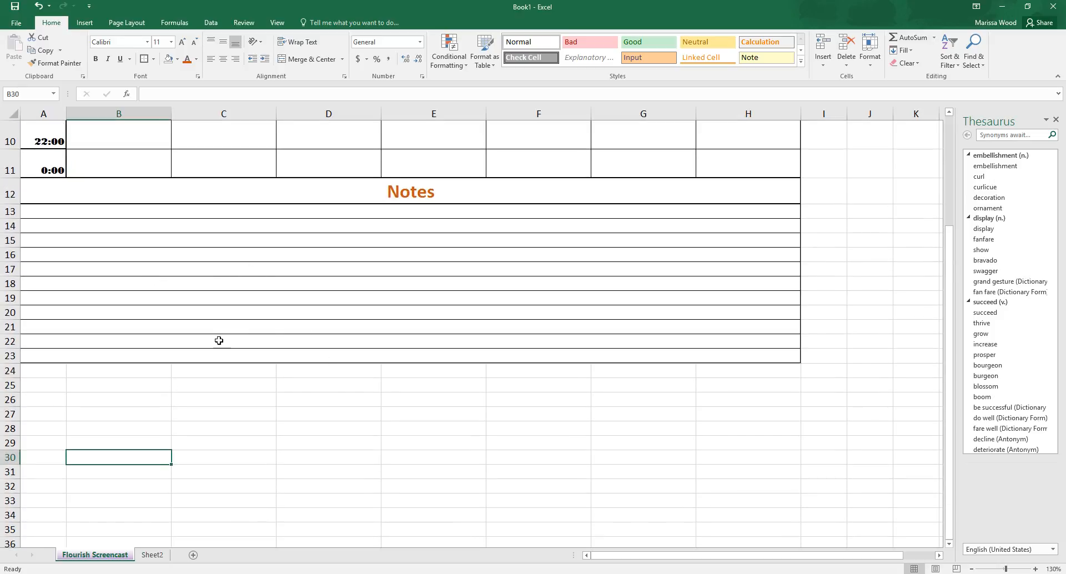
left_click(278, 22)
left_click(44, 53)
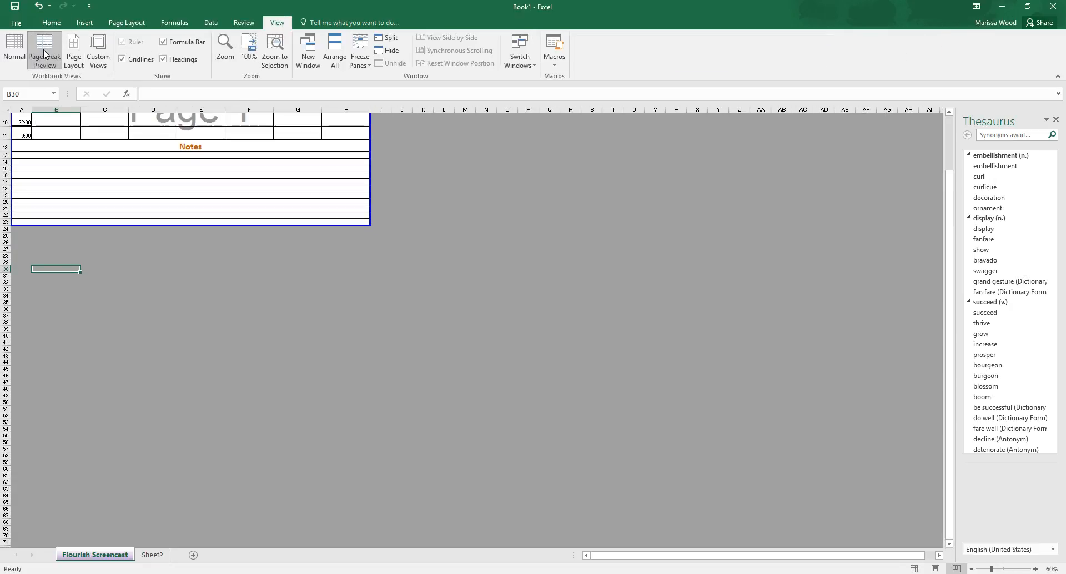
scroll(200, 166, "up", 3)
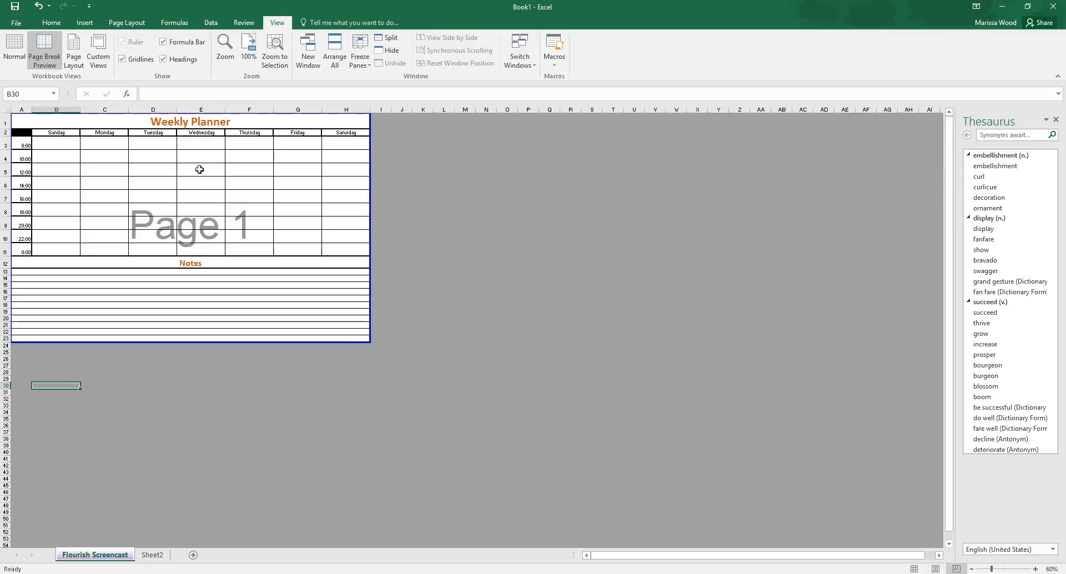
left_click(17, 23)
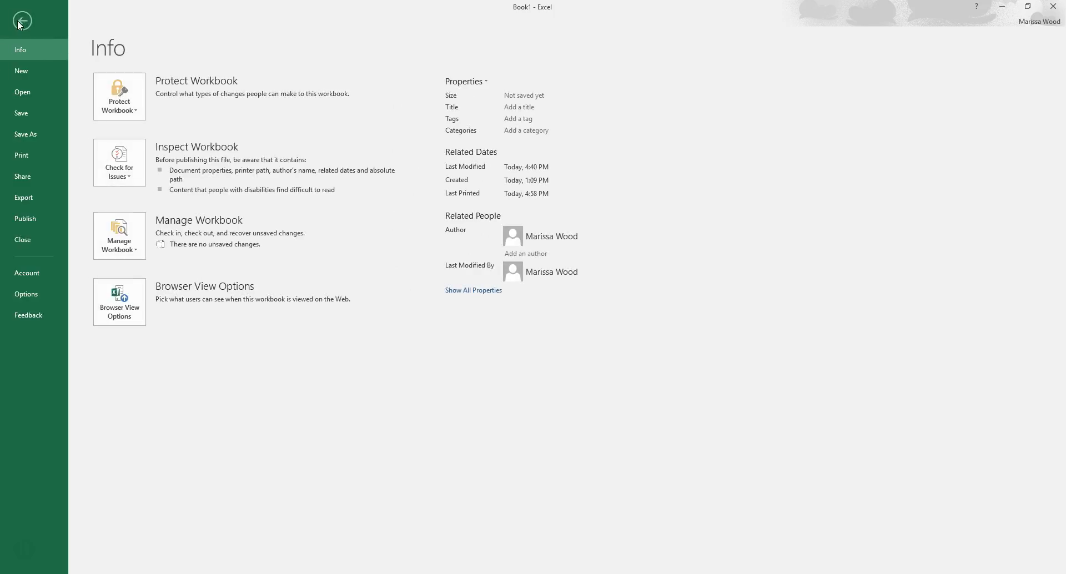
left_click(43, 156)
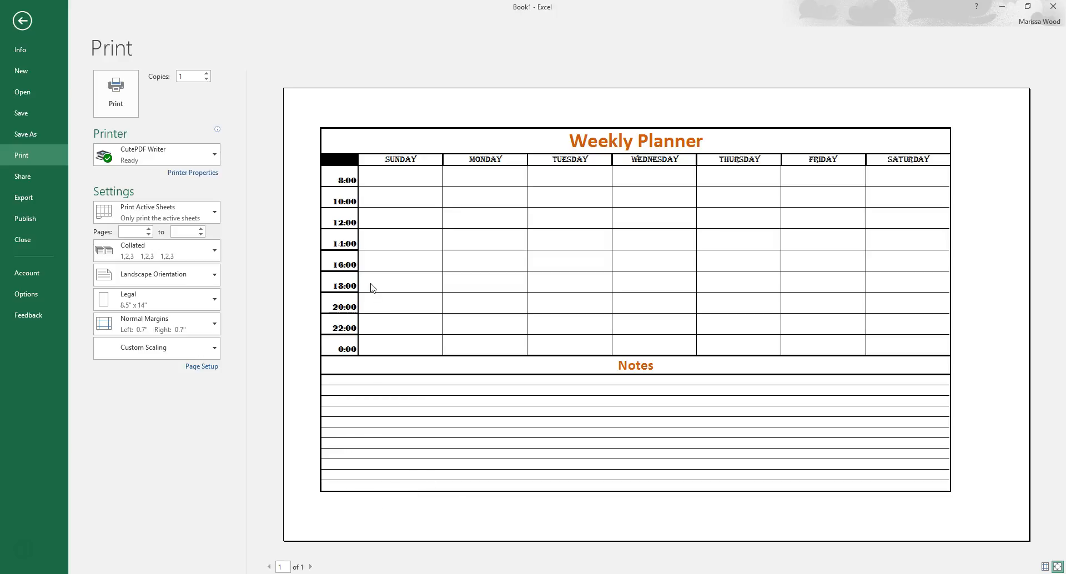
left_click(212, 213)
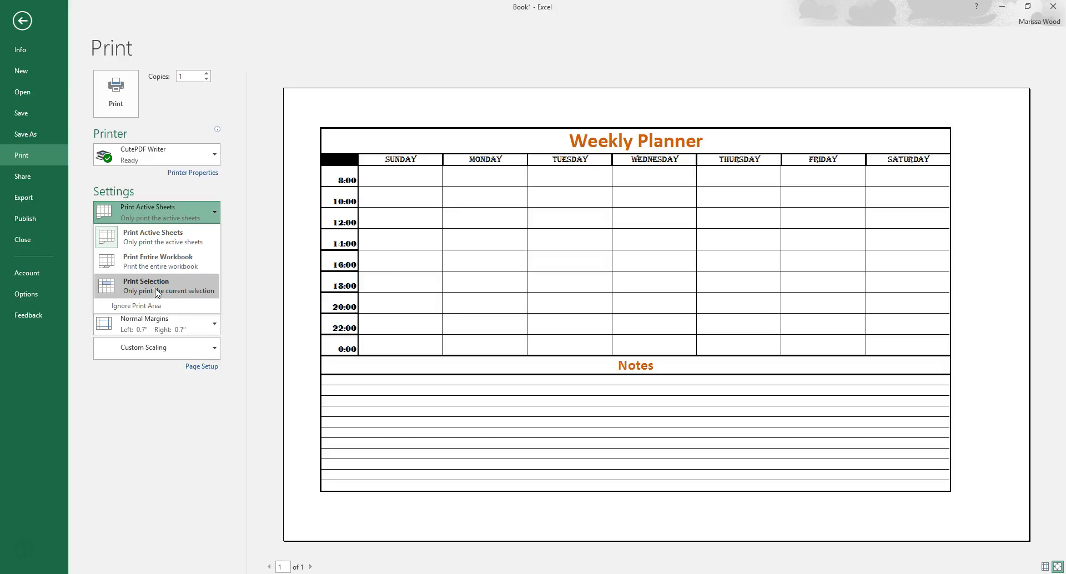
left_click(185, 392)
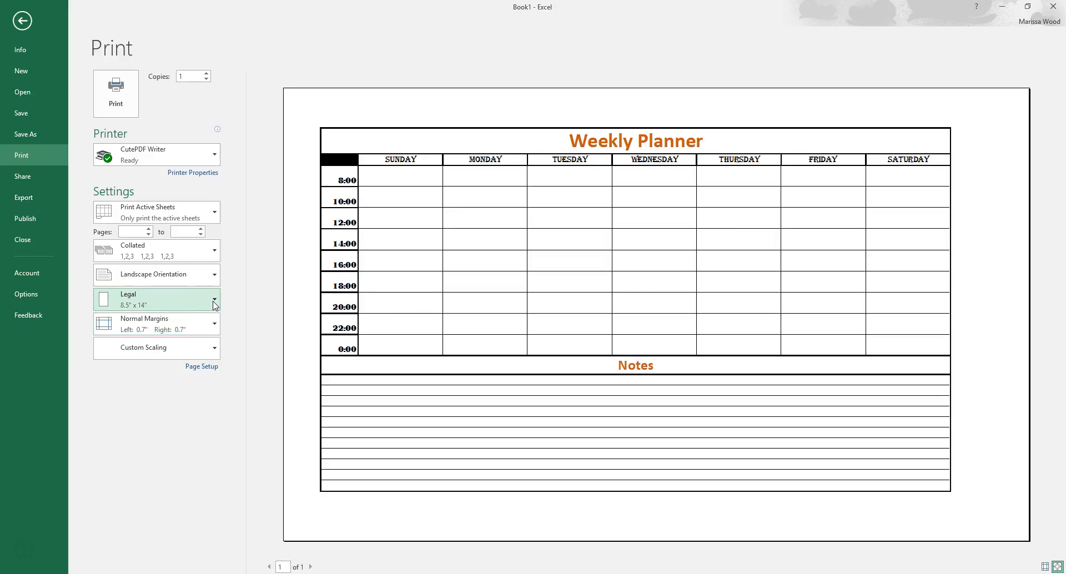
Step: Try Fit All Columns on One Page, settle on Fit Sheet on One Page as the print scaling, and return to the worksheet
left_click(215, 348)
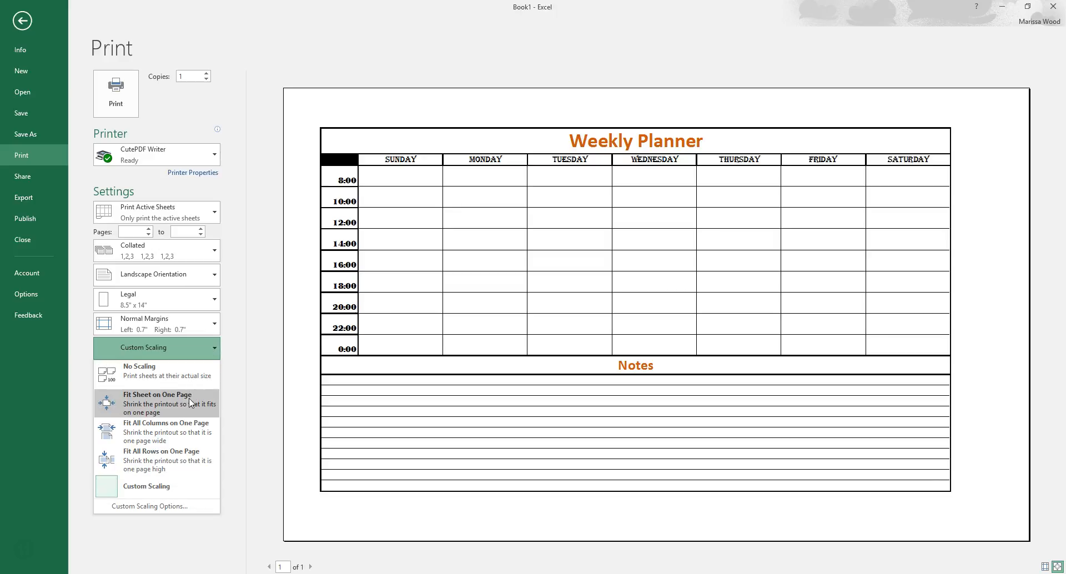
left_click(191, 440)
left_click(215, 352)
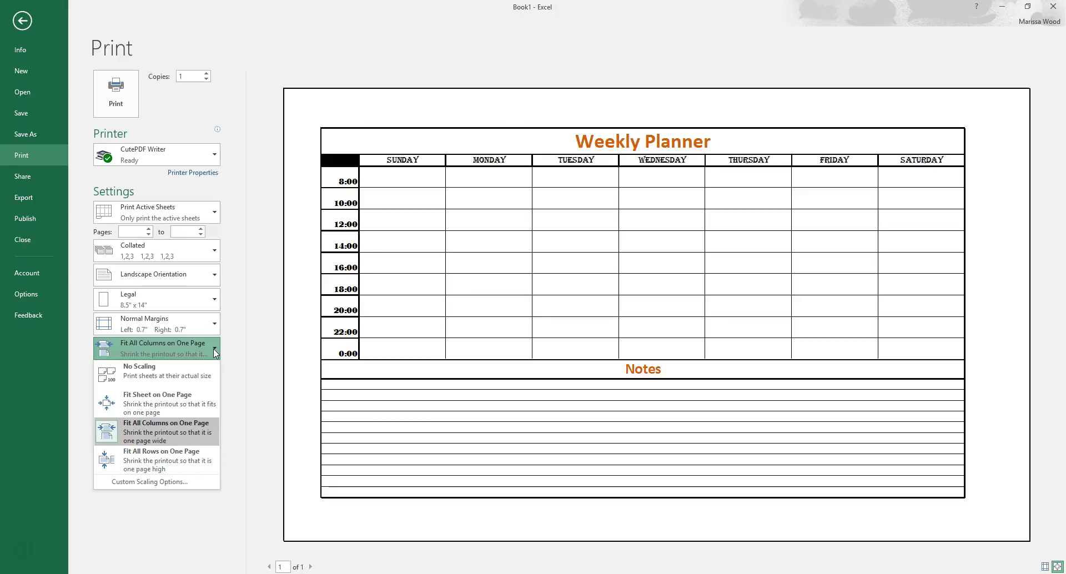
left_click(178, 410)
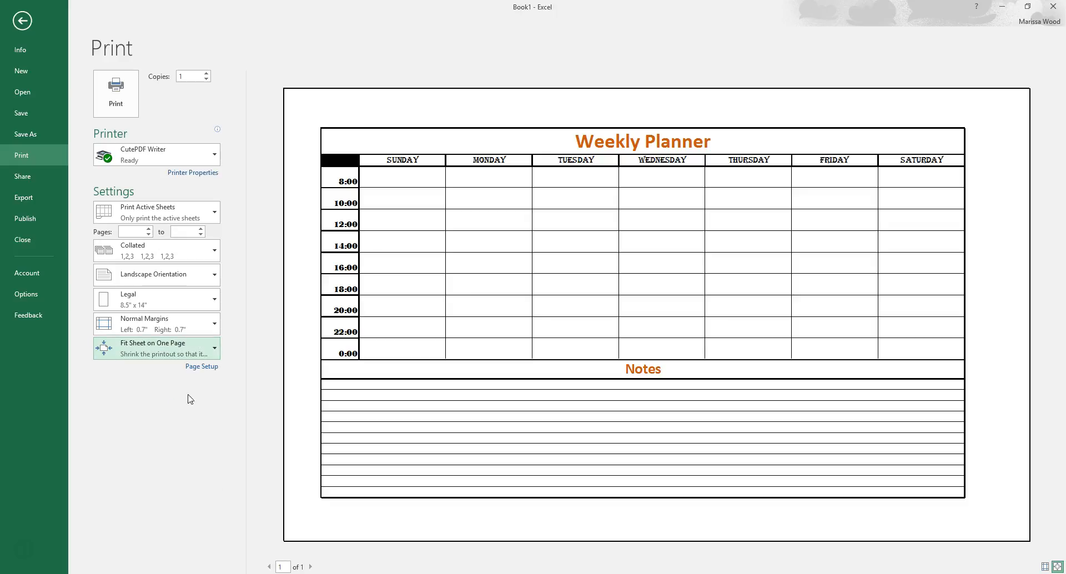
left_click(216, 350)
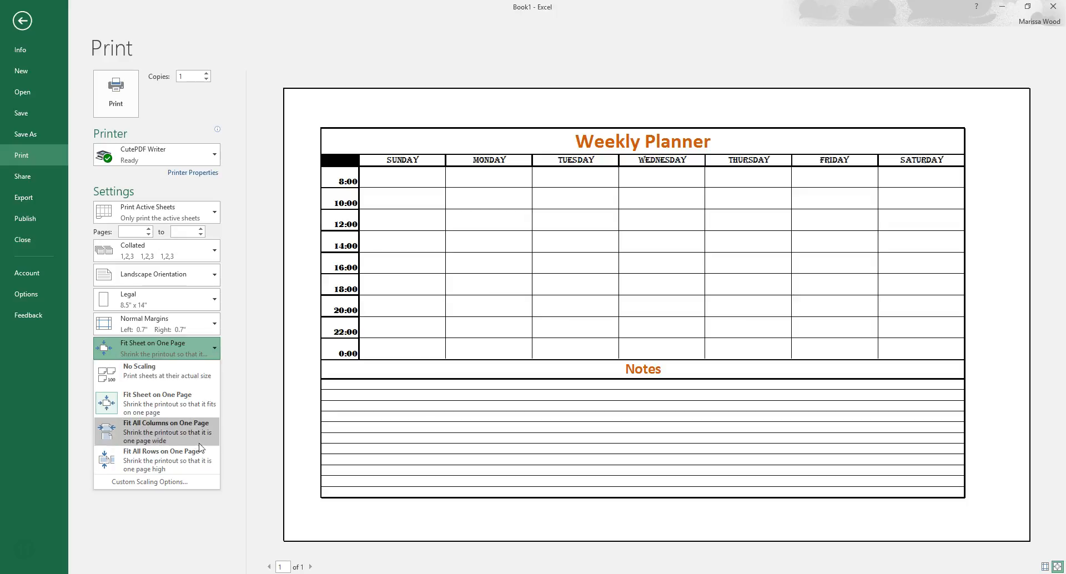
left_click(233, 414)
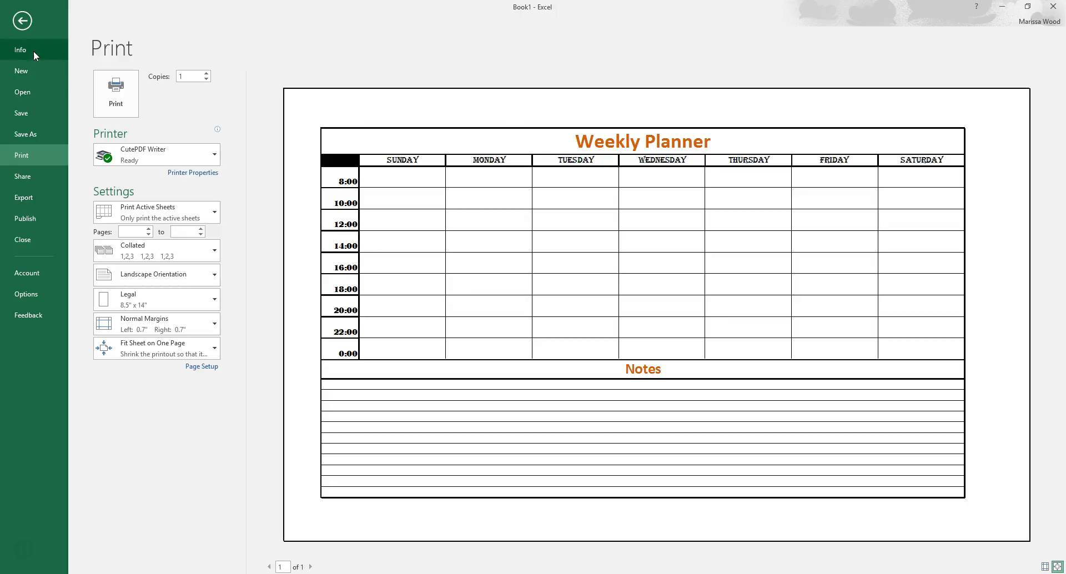
left_click(21, 22)
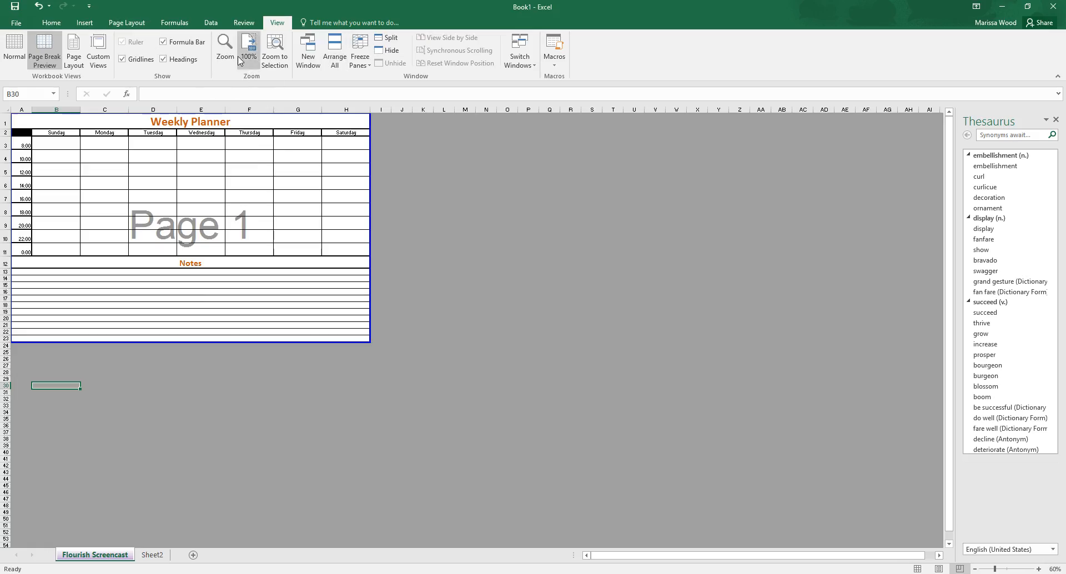
left_click(134, 24)
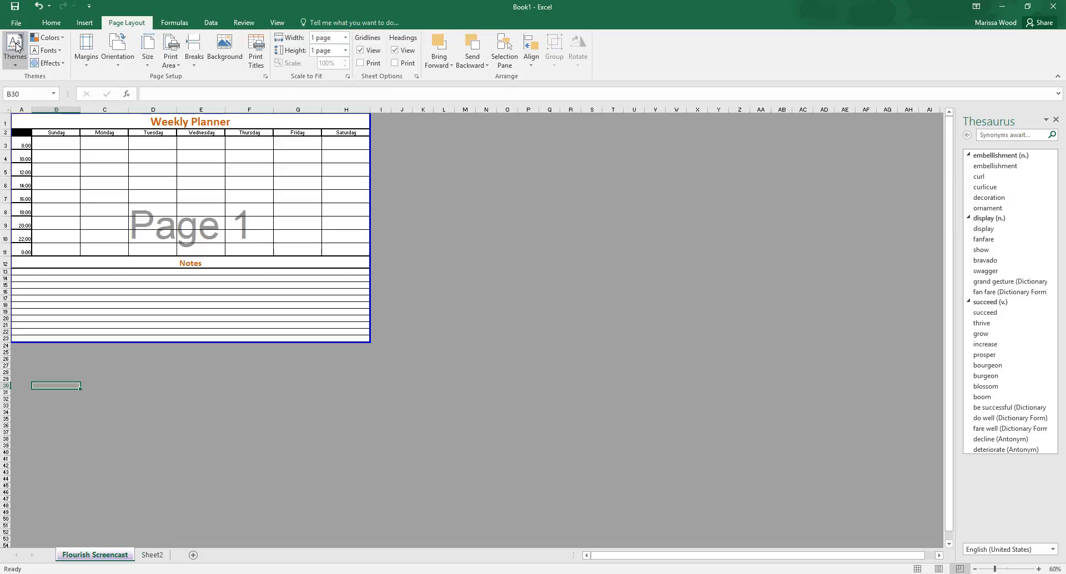
left_click(18, 23)
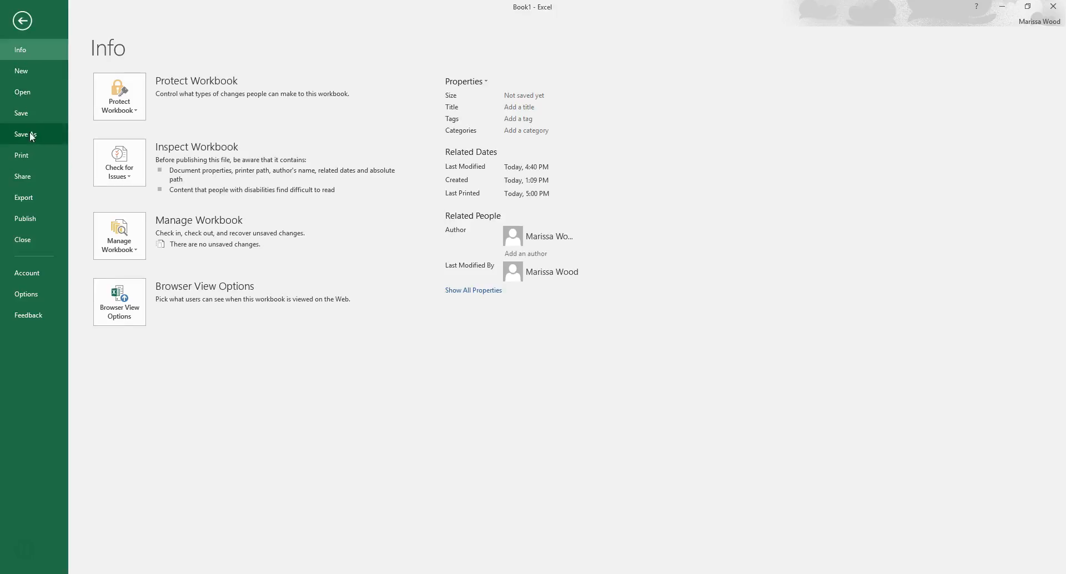
left_click(22, 22)
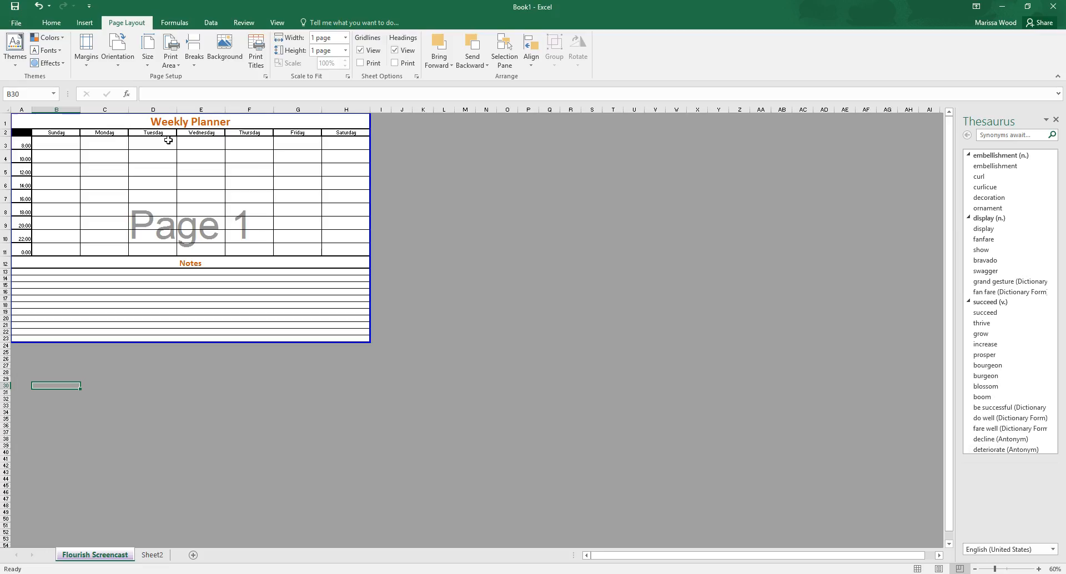
left_click(15, 24)
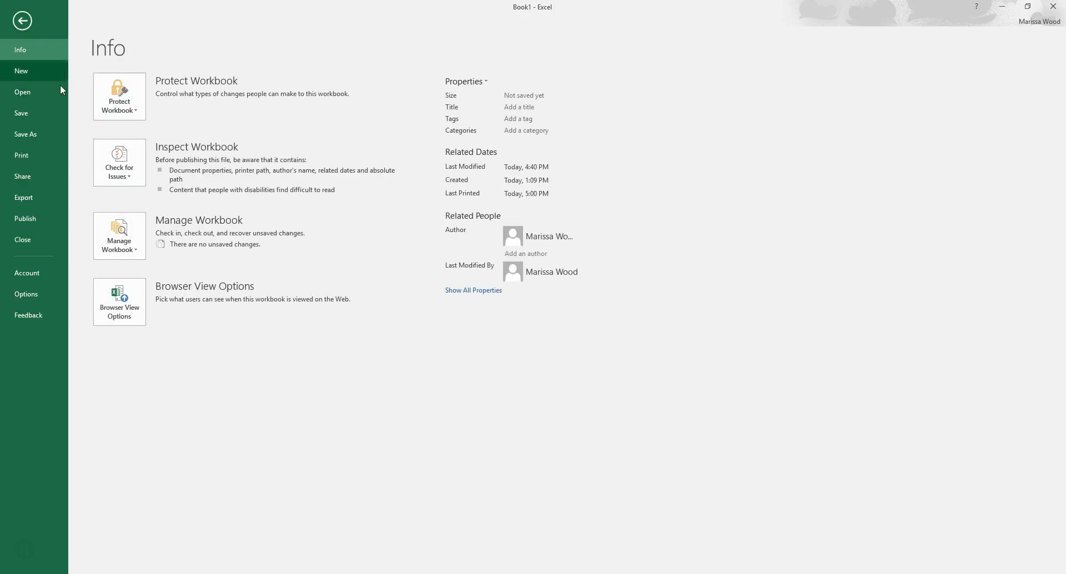
left_click(24, 21)
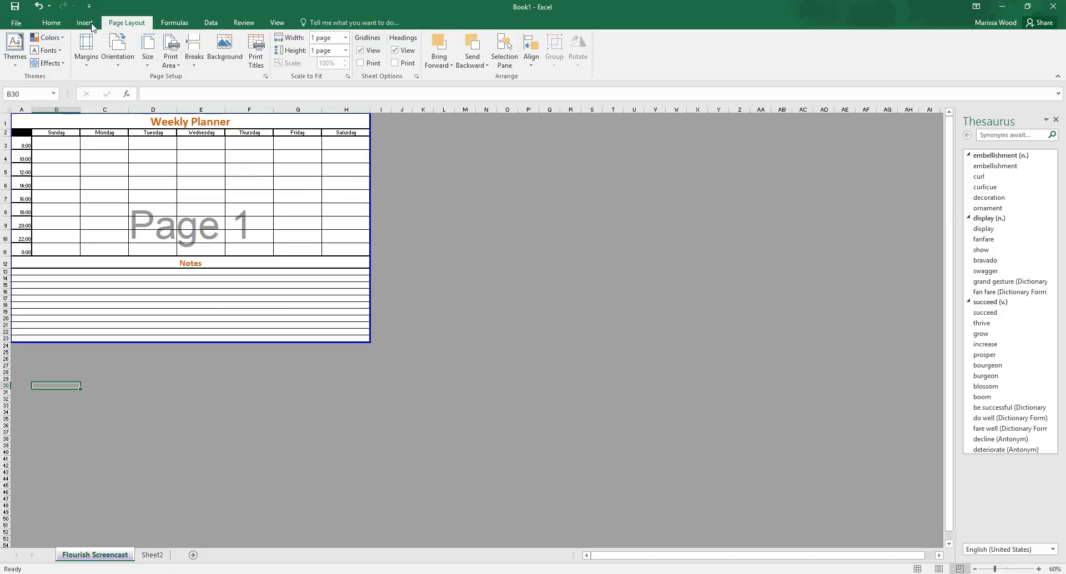
left_click(12, 22)
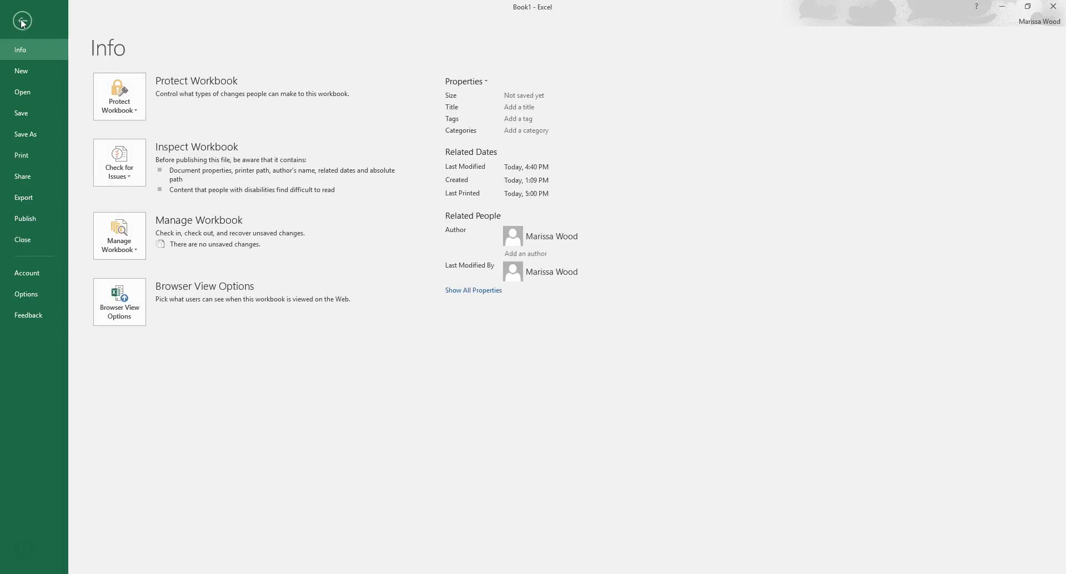
left_click(21, 24)
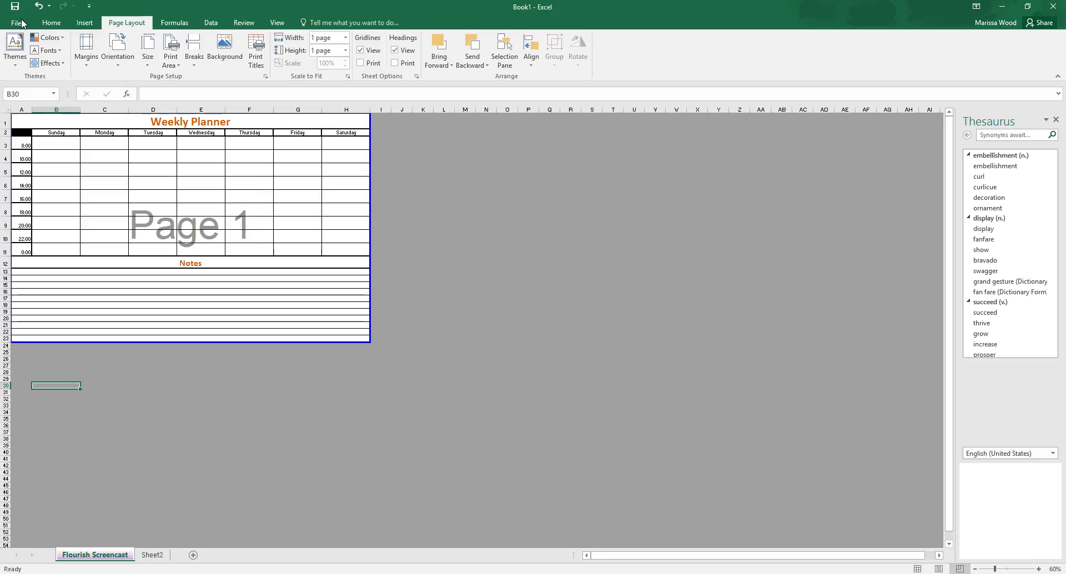
Step: Switch the planner worksheet from Page Break Preview back to Normal view
left_click(277, 22)
left_click(12, 56)
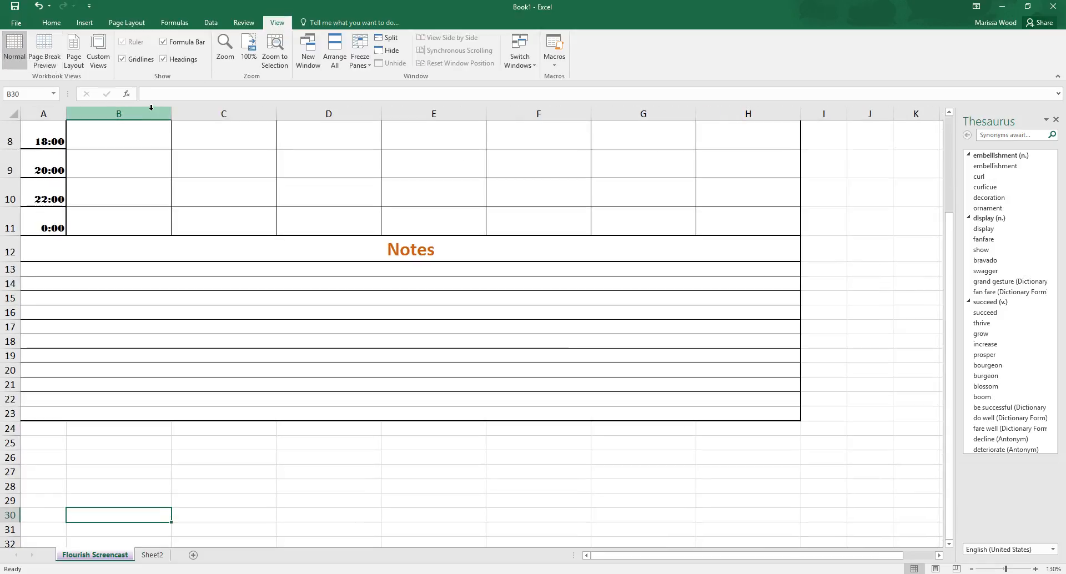
scroll(328, 266, "up", 3)
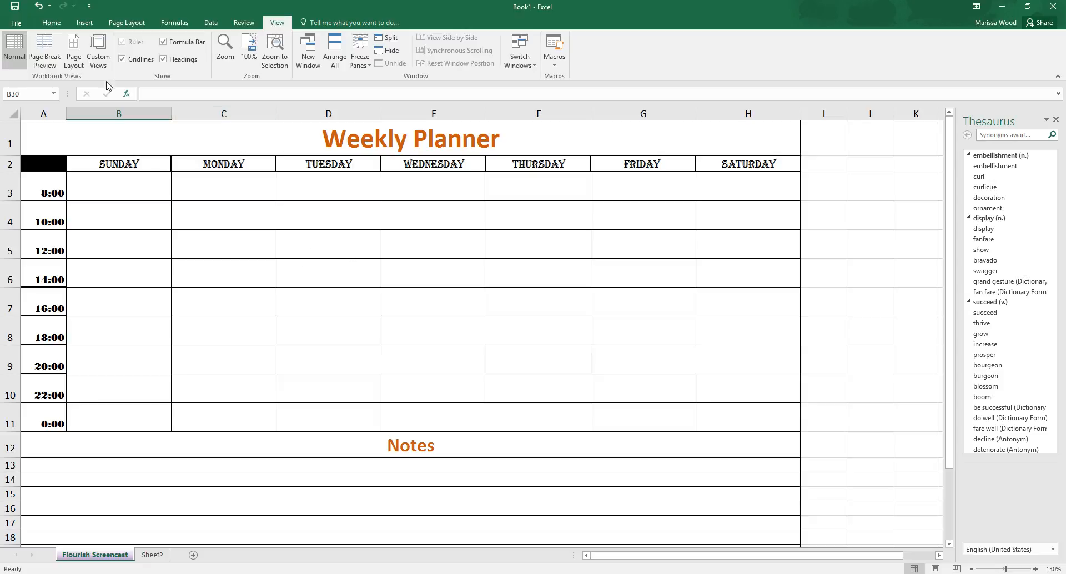
Step: Browse the templates for new workbooks, preview the Academic calendar (any year) template, and close its preview without creating it
left_click(16, 25)
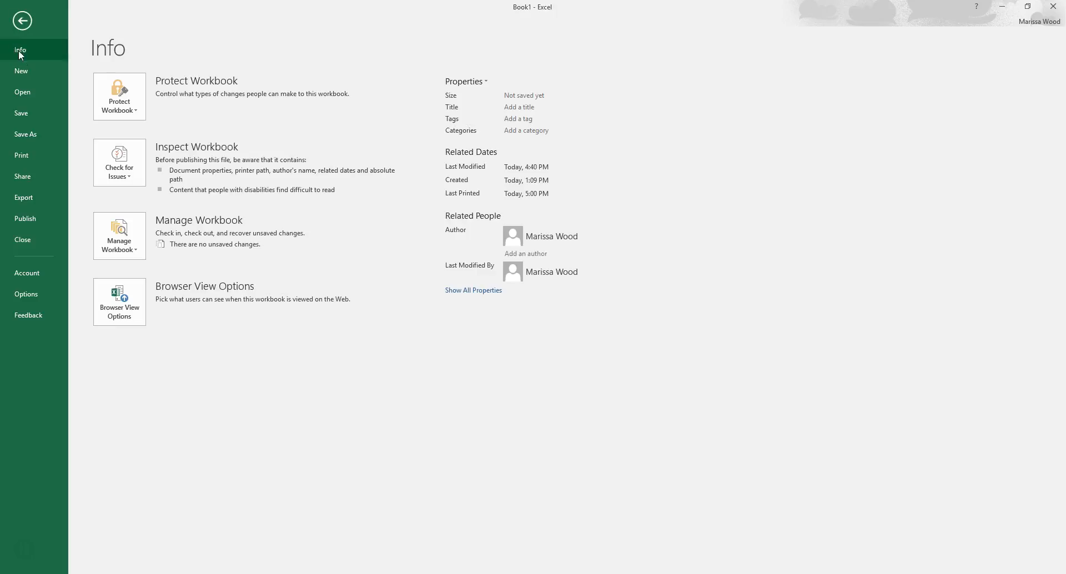
left_click(24, 73)
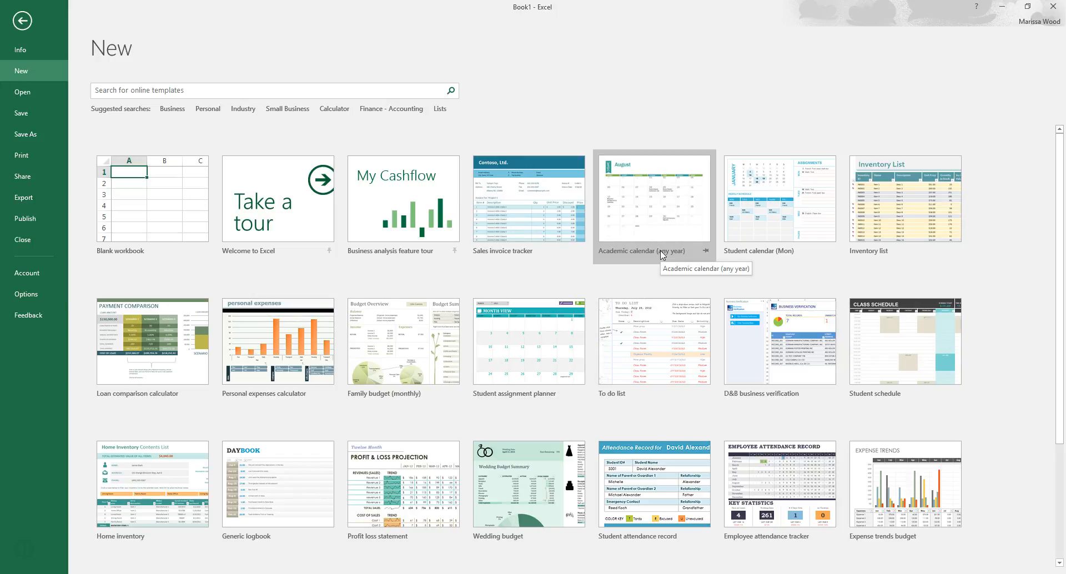
scroll(660, 254, "down", 1)
scroll(661, 254, "down", 1)
scroll(660, 254, "up", 2)
left_click(676, 239)
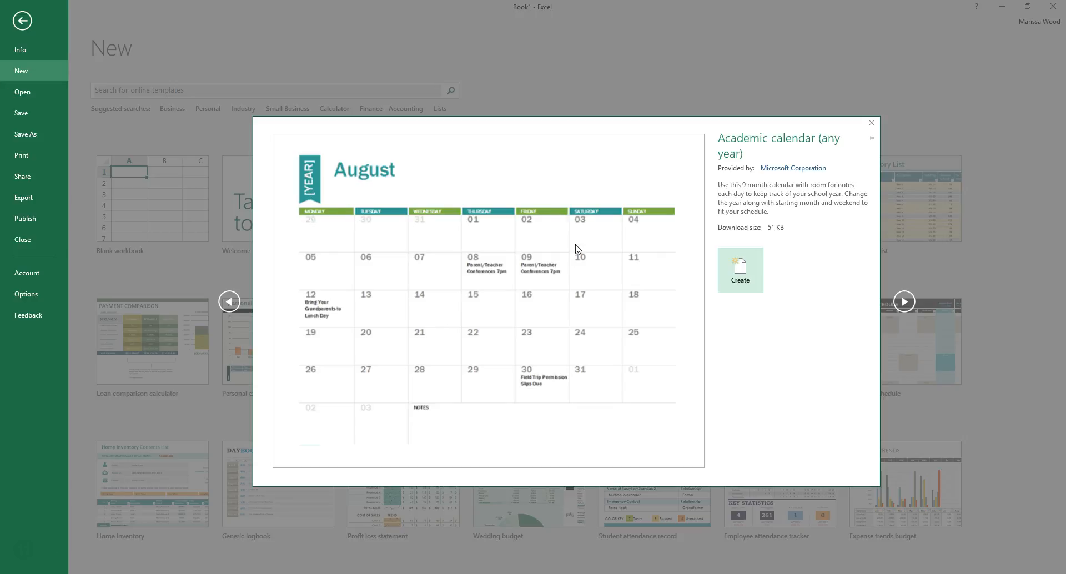
left_click(871, 123)
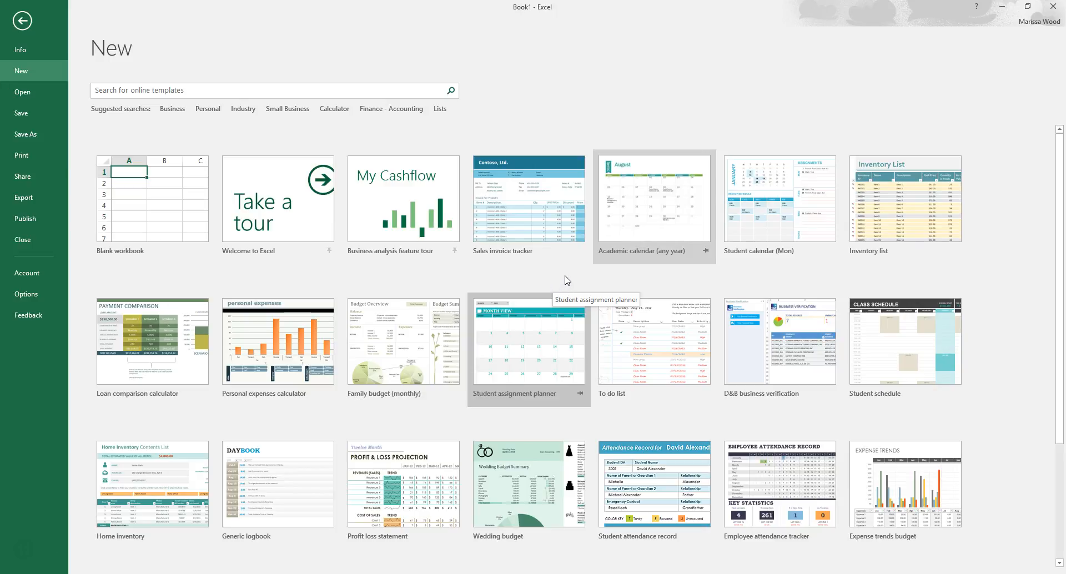
Step: Examine the full range of workbook templates offered for new files, and return to the weekly planner worksheet
scroll(565, 285, "down", 3)
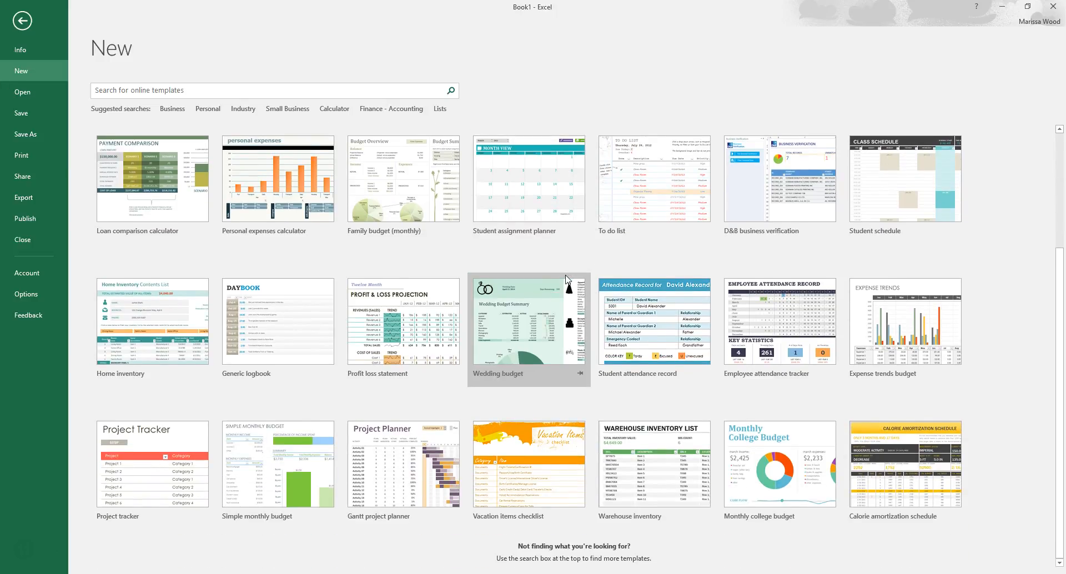
scroll(565, 280, "up", 3)
scroll(710, 351, "down", 2)
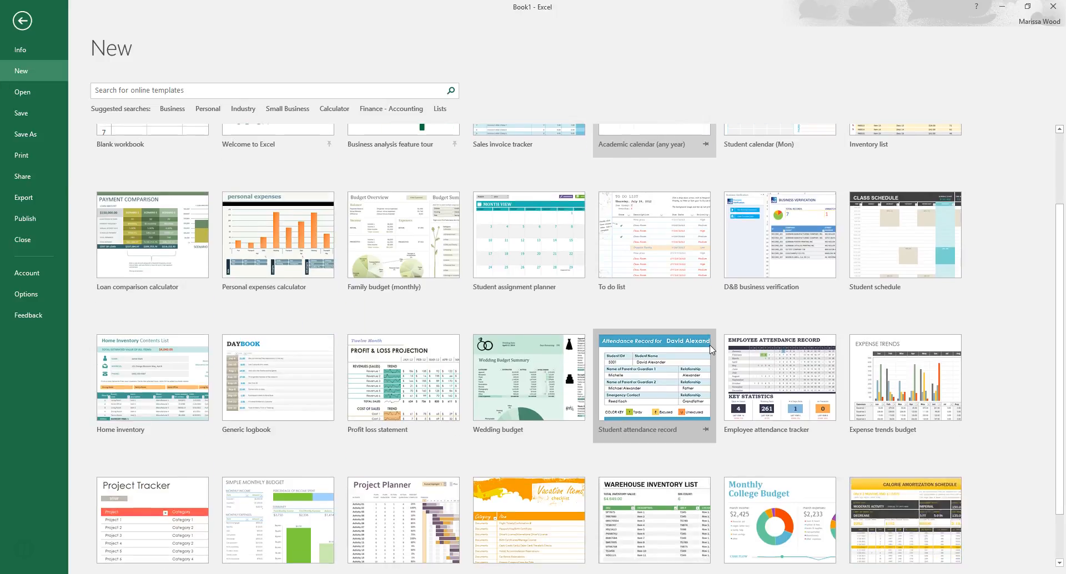
scroll(710, 350, "down", 1)
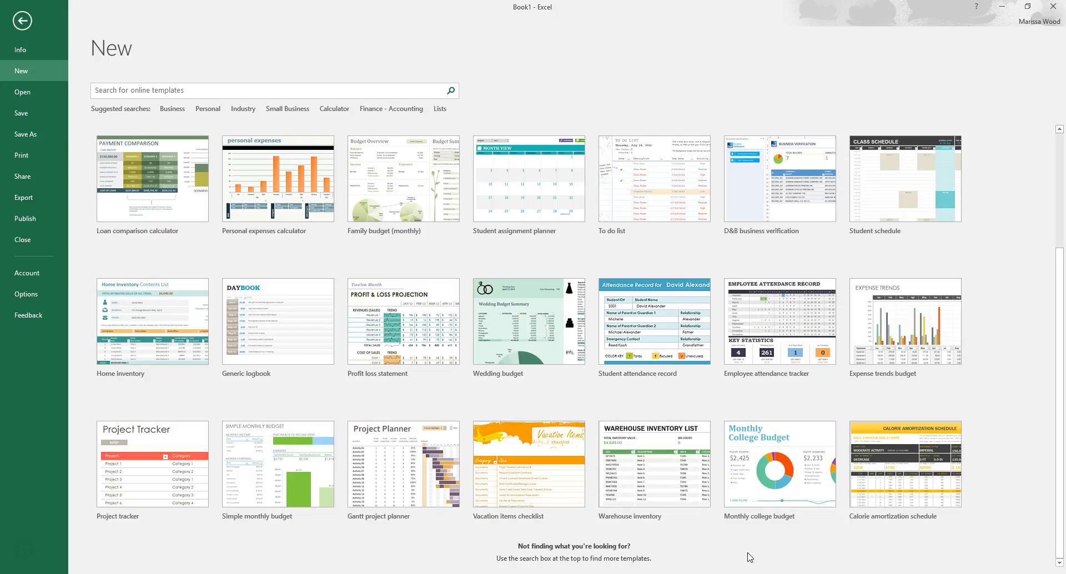
scroll(723, 514, "up", 2)
scroll(723, 514, "down", 2)
scroll(723, 514, "down", 1)
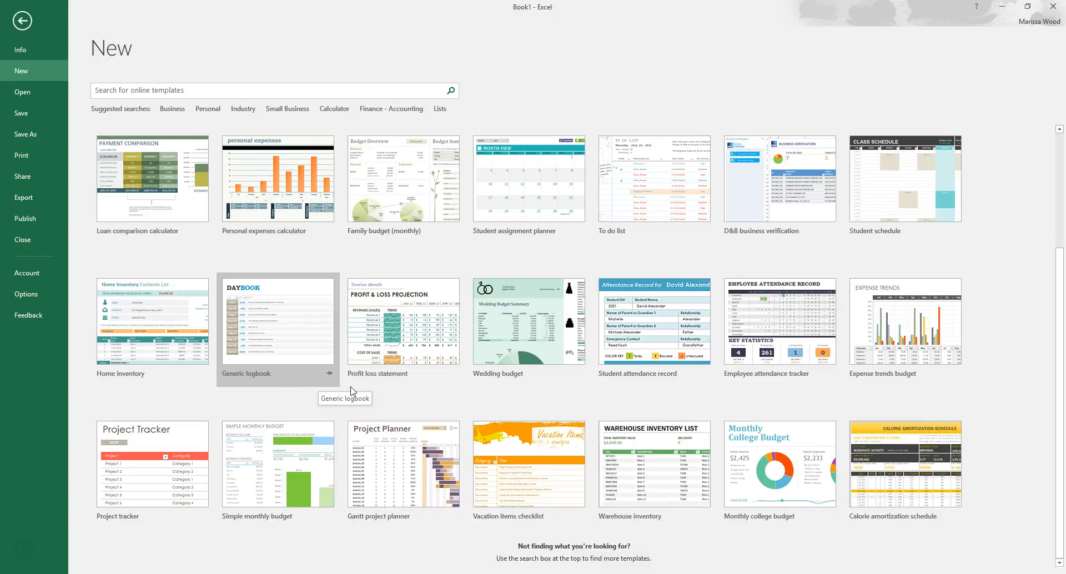
scroll(444, 394, "up", 2)
scroll(444, 394, "up", 3)
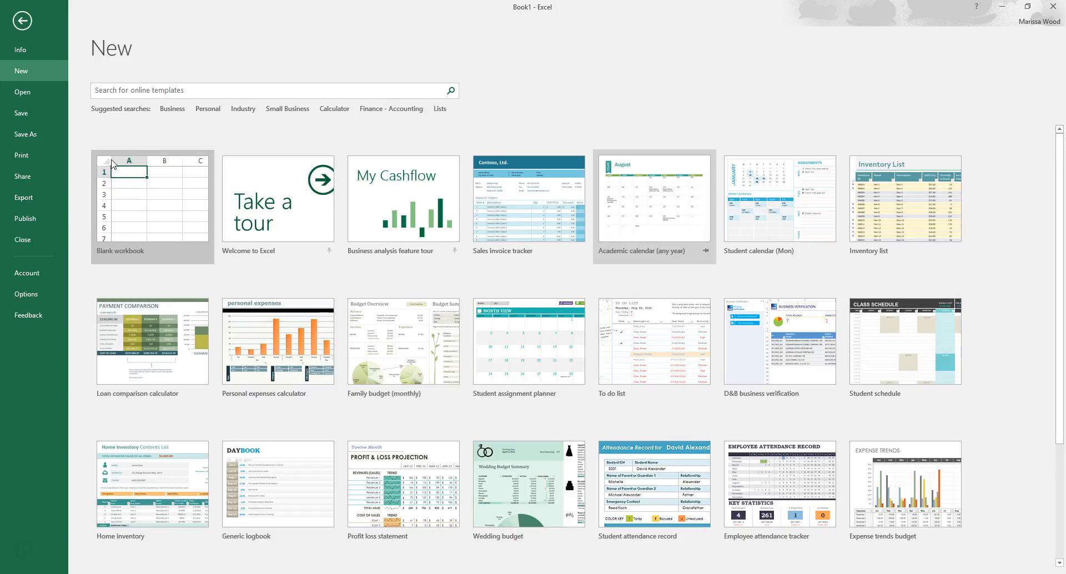
left_click(25, 23)
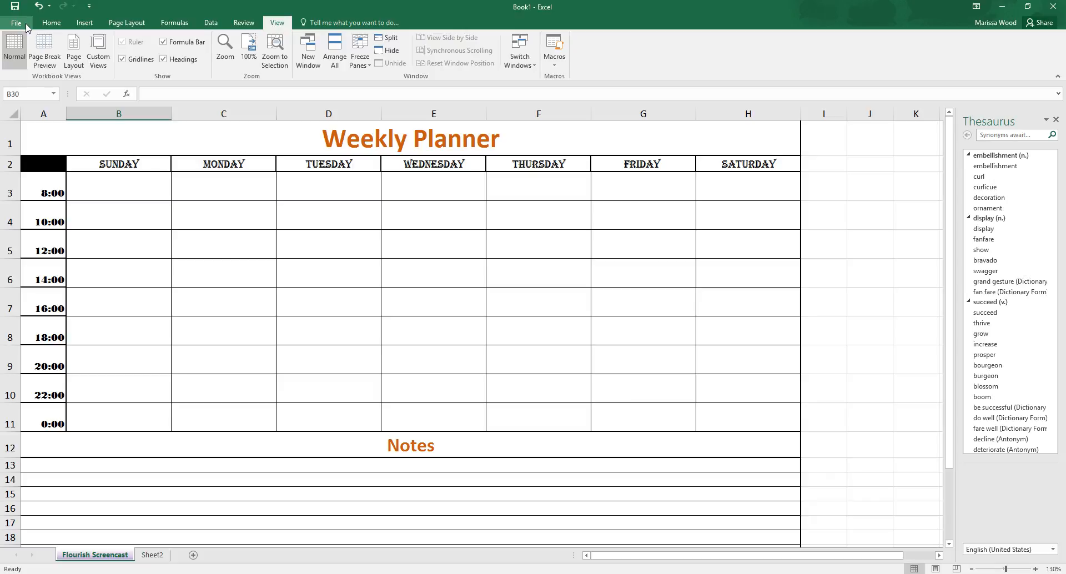